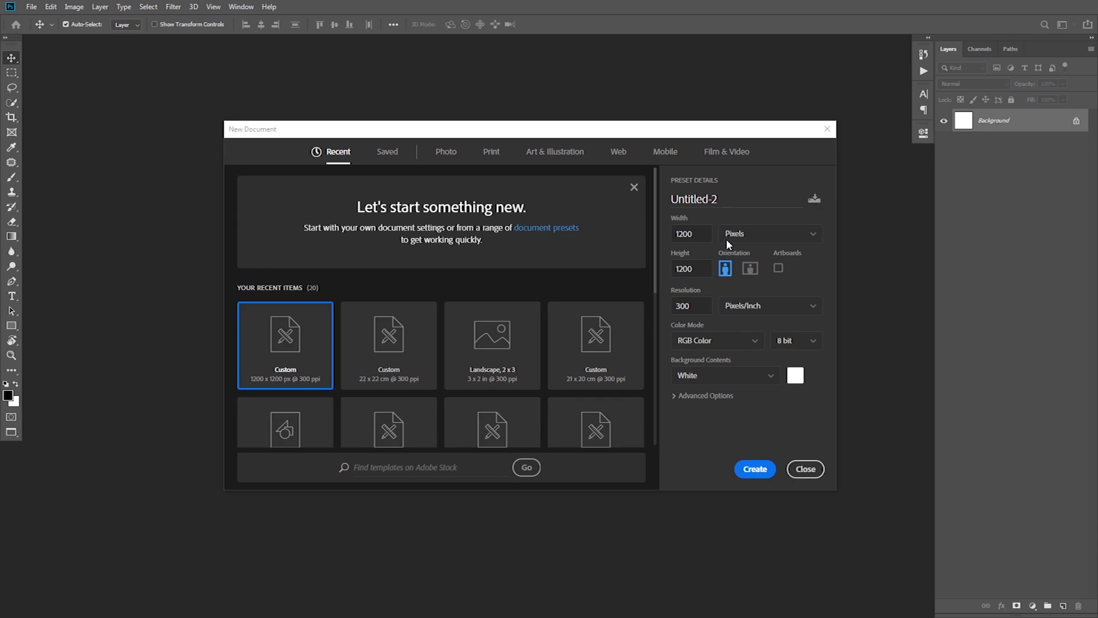
# Create a new document named water effect, sized 22 × 22 centimeters
pyautogui.write('Water effect')
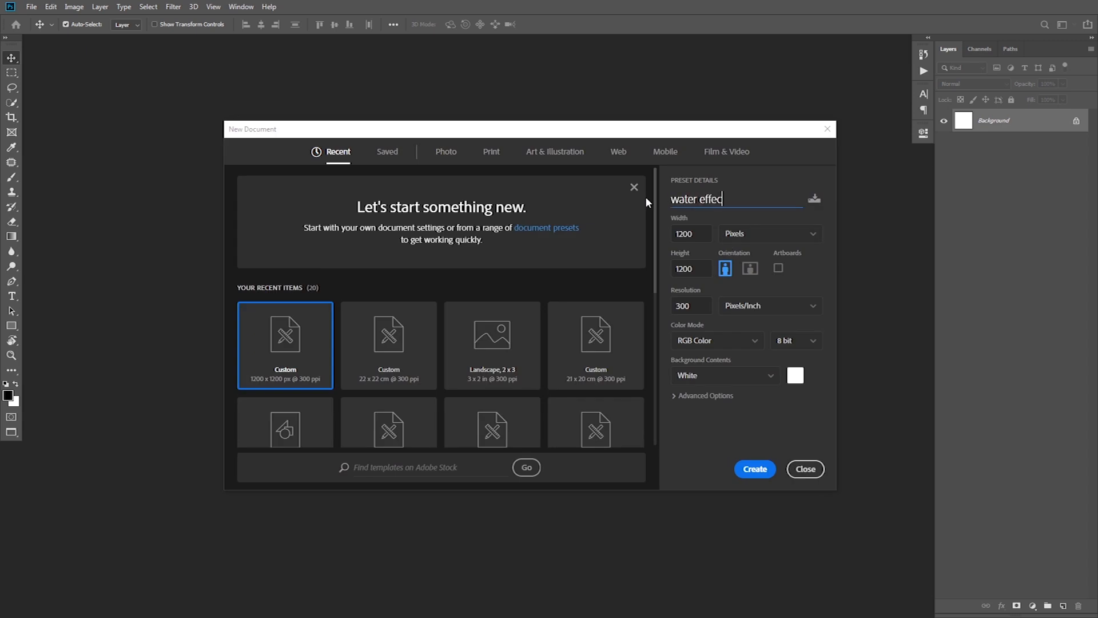
pyautogui.click(755, 243)
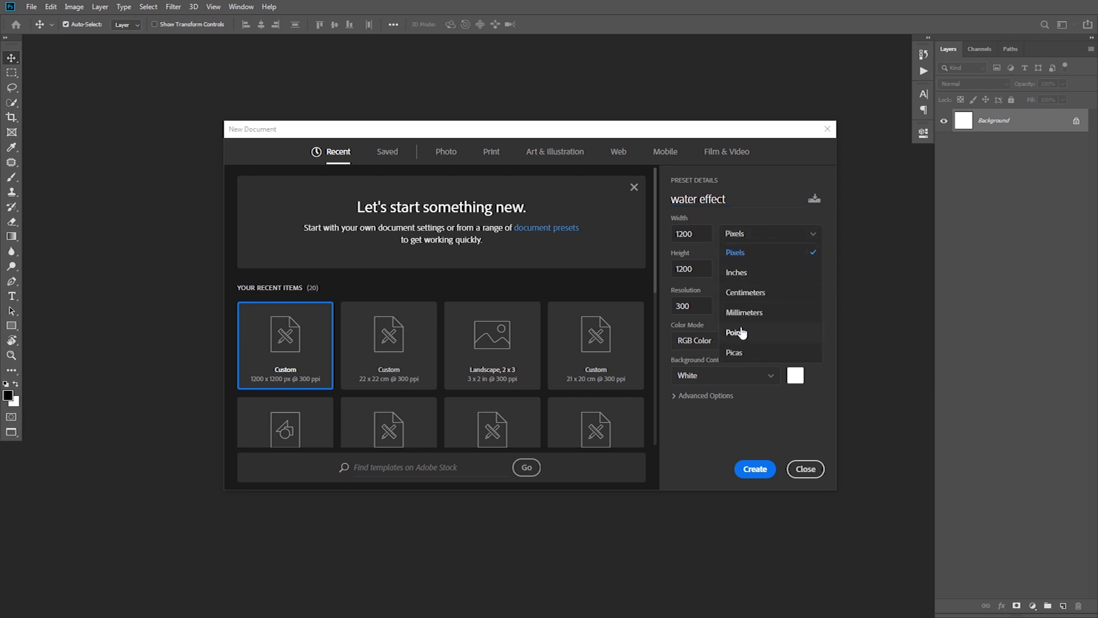
pyautogui.click(743, 295)
pyautogui.write('12')
pyautogui.press('Tab')
pyautogui.write('12')
pyautogui.press('Return')
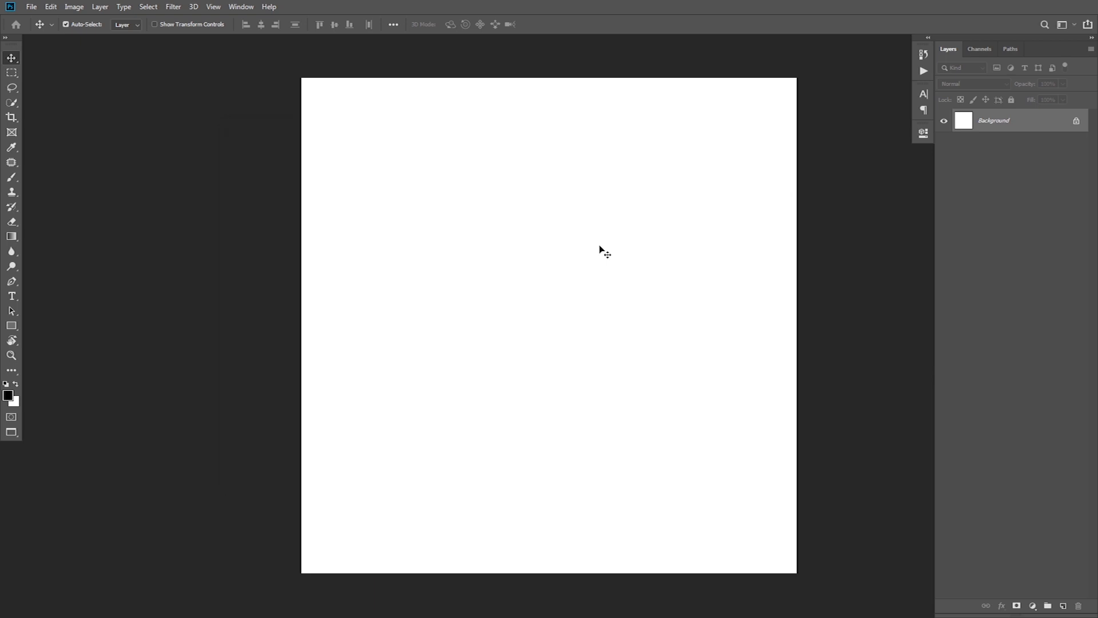
# Open the image photo 01 from the water folder and hide its Background layer
pyautogui.hotkey('ctrl', 'o')
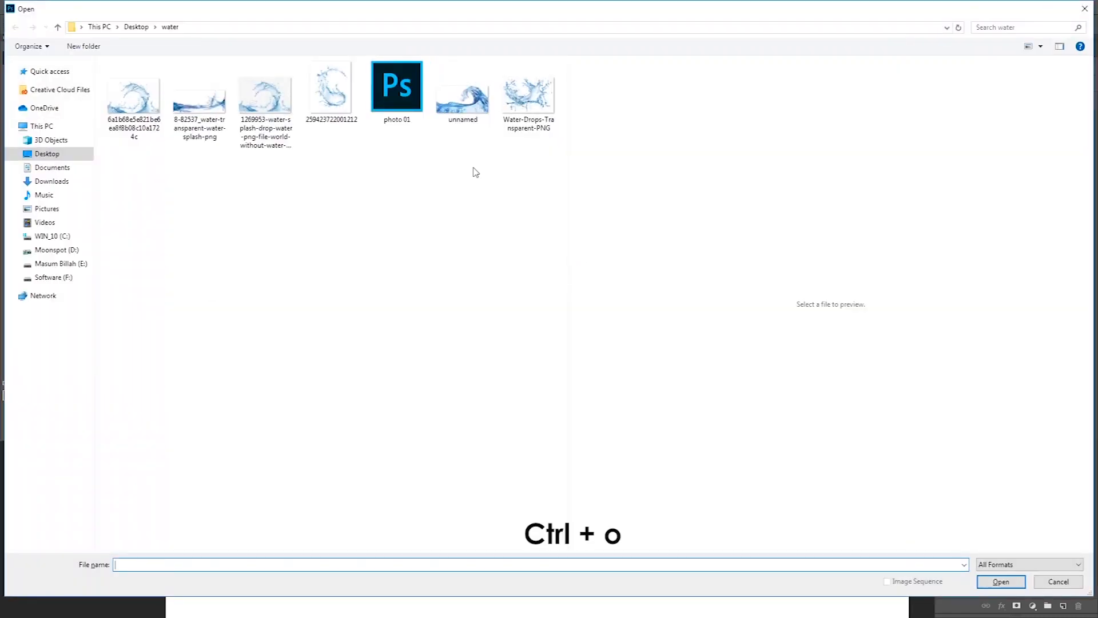
pyautogui.doubleClick(392, 85)
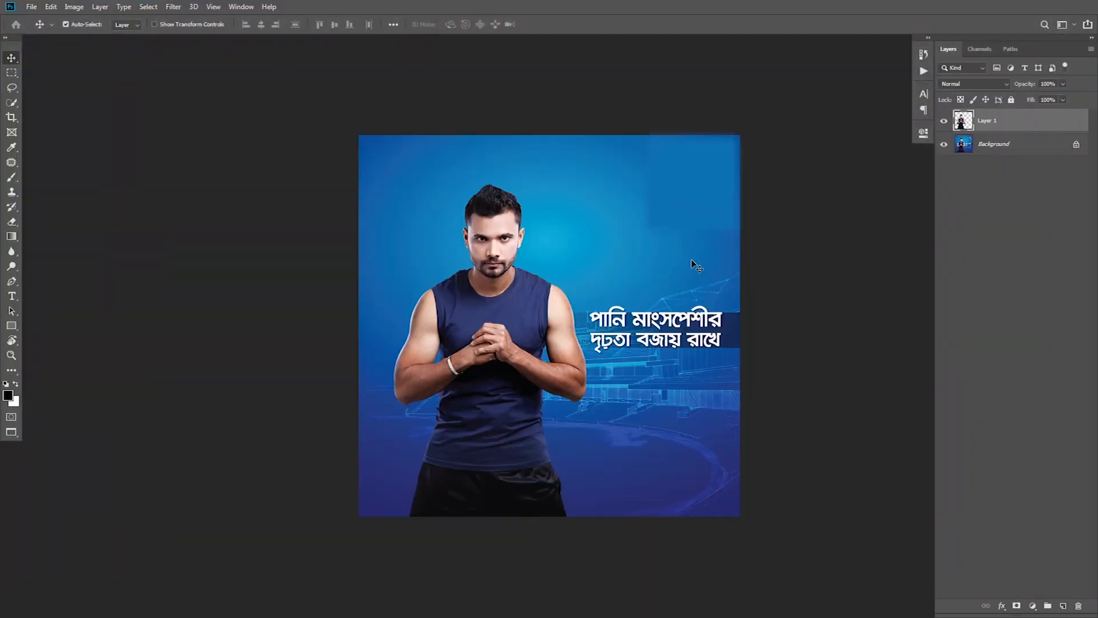
pyautogui.click(946, 145)
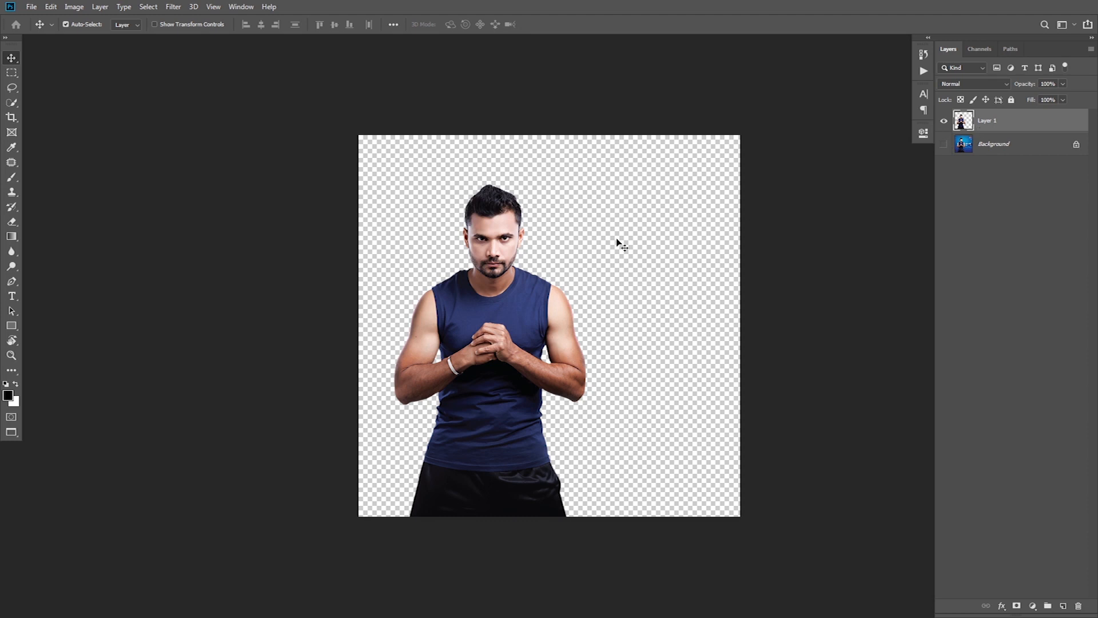
# Duplicate the cut-out man layer into the water effect document and switch to that document
pyautogui.rightClick(1001, 121)
pyautogui.click(977, 170)
pyautogui.click(531, 211)
pyautogui.click(516, 233)
pyautogui.click(643, 170)
pyautogui.hotkey('ctrl', 'Tab')
# Scale the man down, stand him on the canvas's bottom edge, and select the Background layer
pyautogui.hotkey('ctrl', 't')
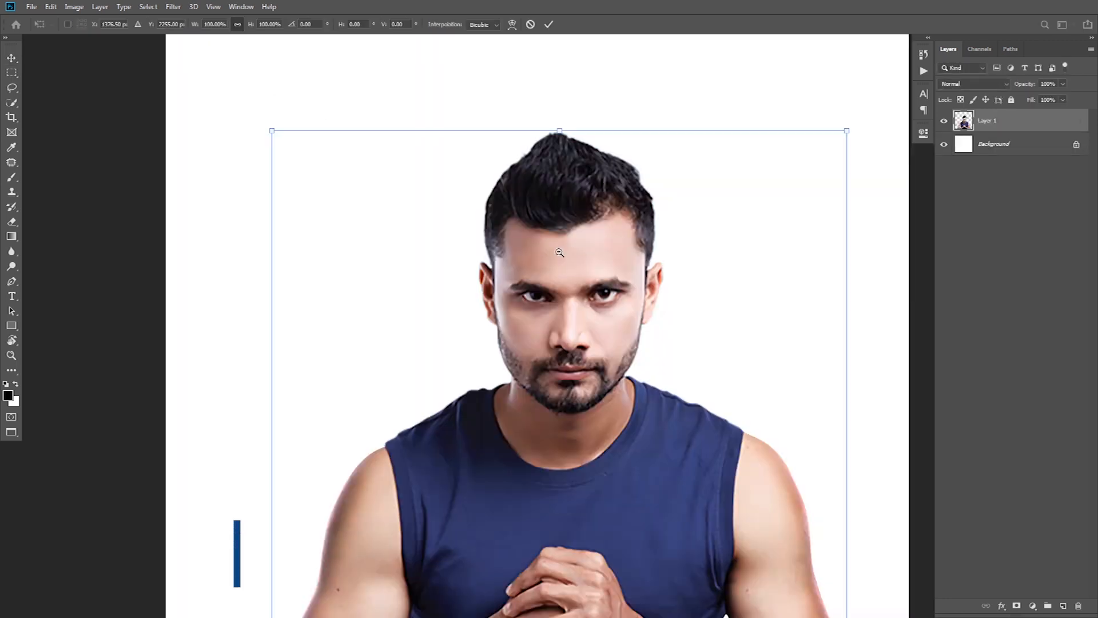
pyautogui.keyDown('alt'); pyautogui.click(560, 253); pyautogui.keyUp('alt')
pyautogui.moveTo(248, 27); pyautogui.dragTo(223, 27)
pyautogui.moveTo(577, 420); pyautogui.dragTo(577, 326)
pyautogui.press('Return')
pyautogui.click(999, 144)
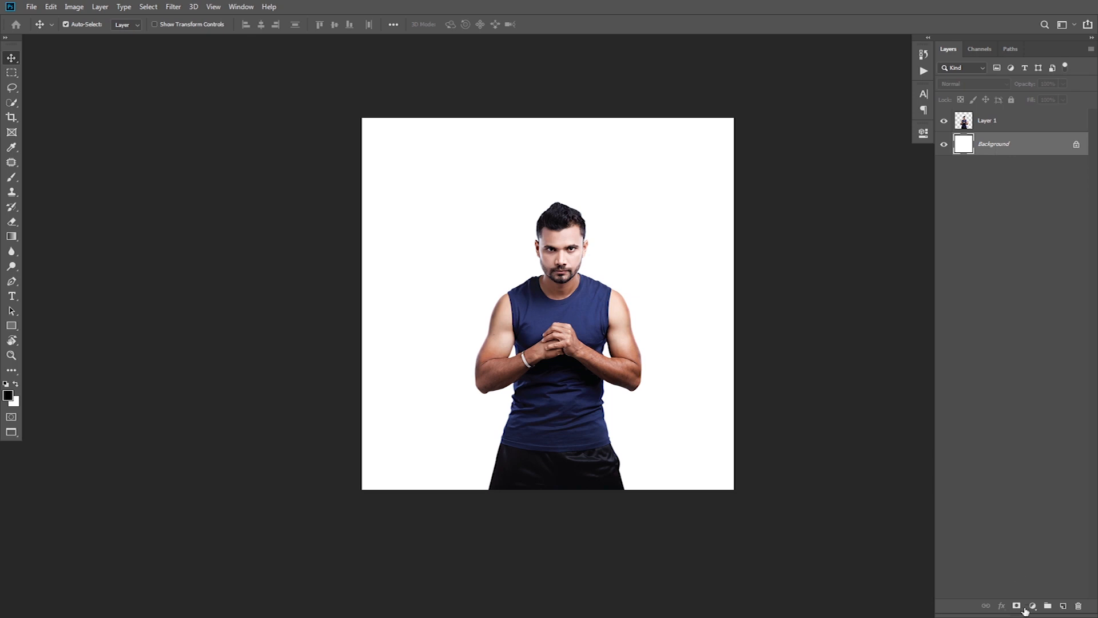
pyautogui.click(1032, 605)
pyautogui.click(1039, 403)
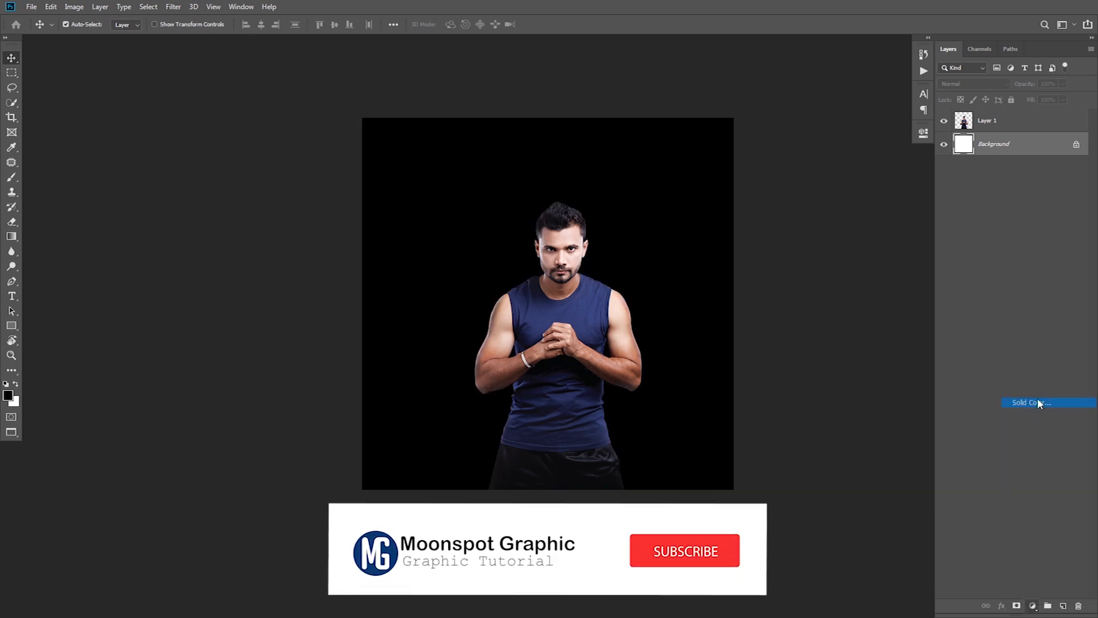
pyautogui.press('Escape')
# Add a Gradient fill layer above the Background and choose the black-to-white preset for it
pyautogui.click(1032, 605)
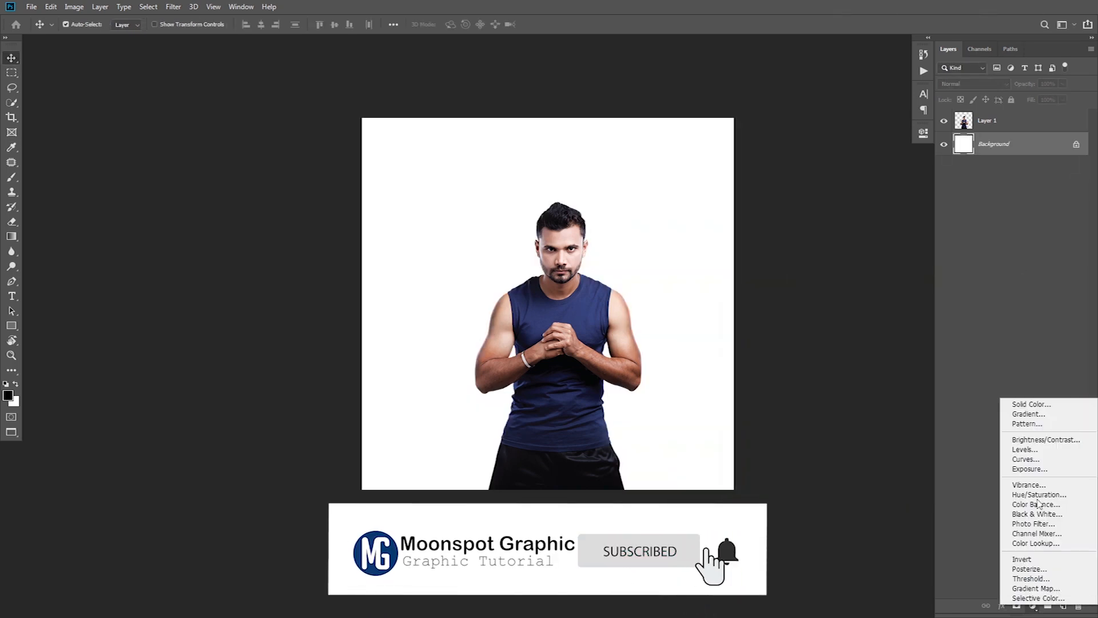
pyautogui.click(1038, 415)
pyautogui.click(736, 259)
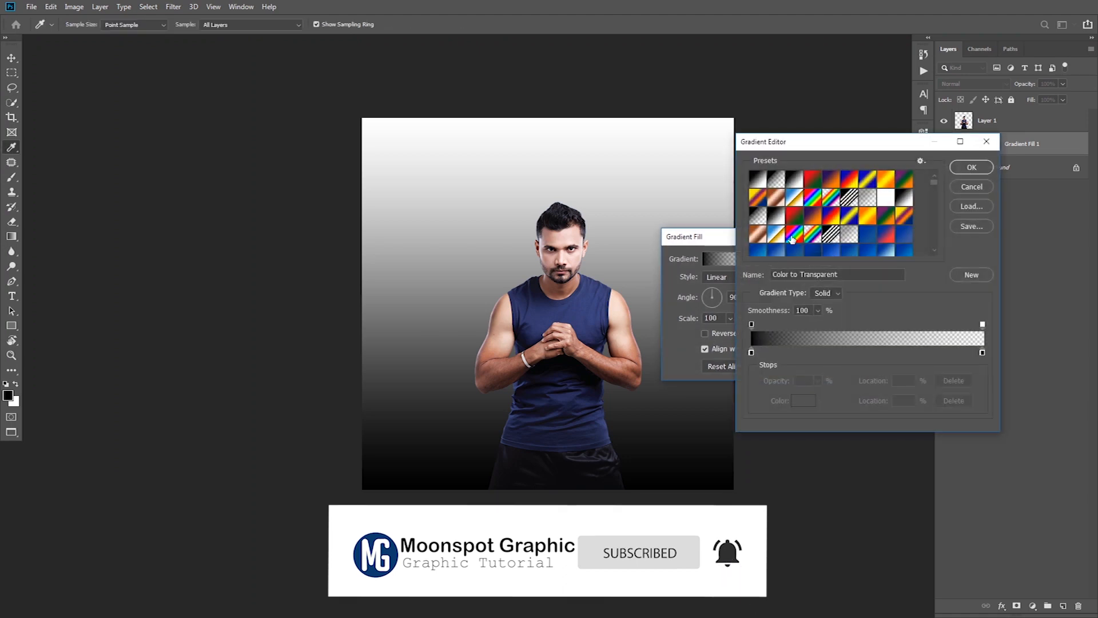
pyautogui.click(794, 180)
# Set the gradient's starting color stop to #074484
pyautogui.click(752, 352)
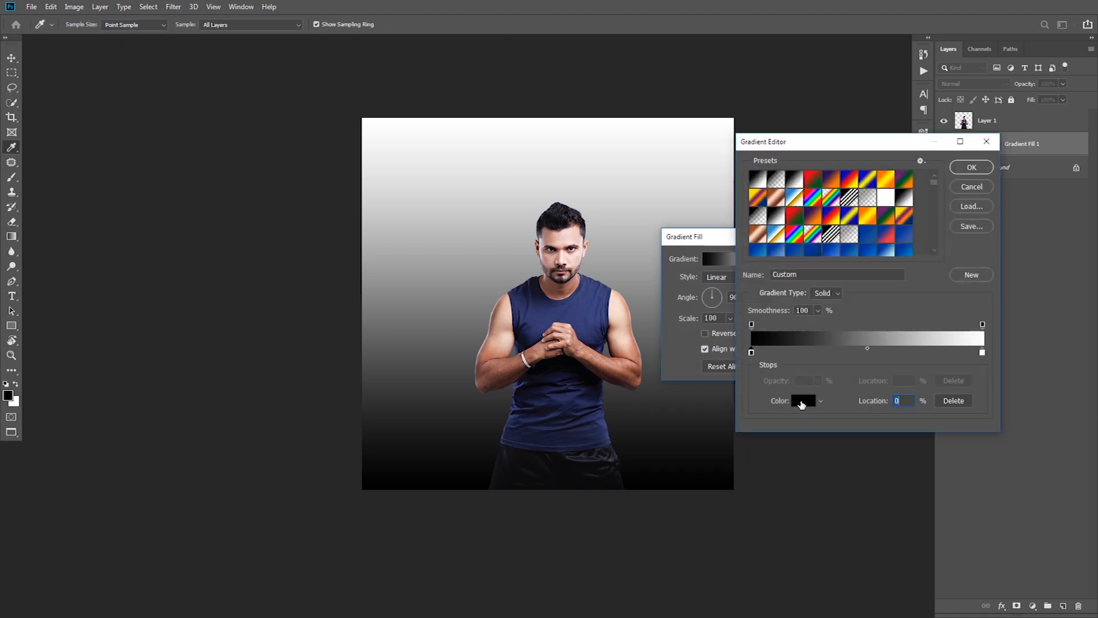
pyautogui.click(803, 400)
pyautogui.write('0')
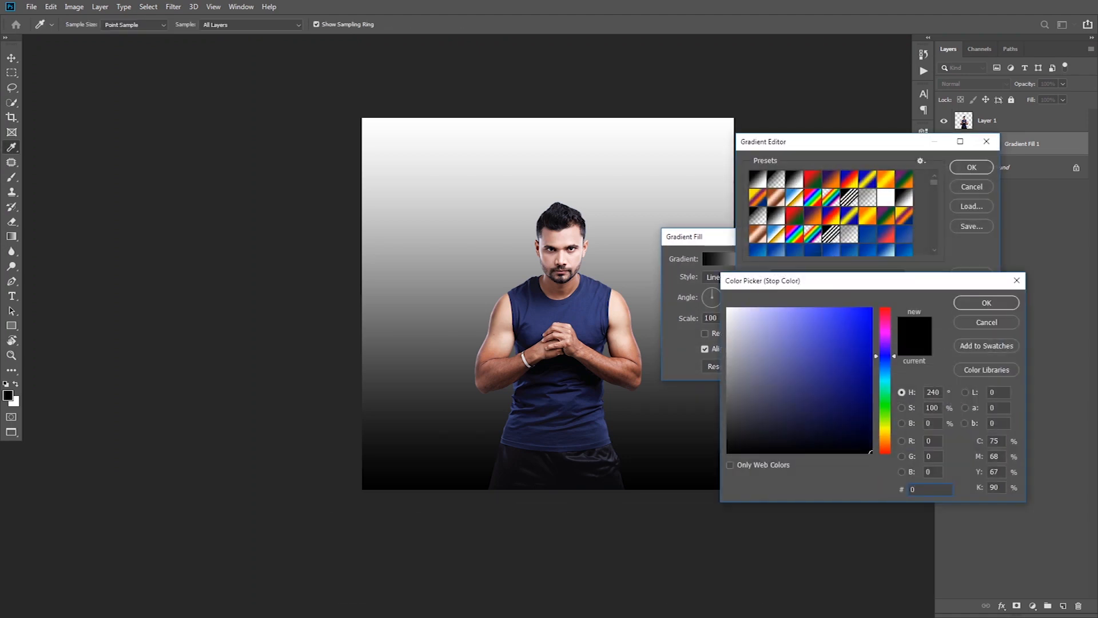
pyautogui.write('74484')
pyautogui.press('Return')
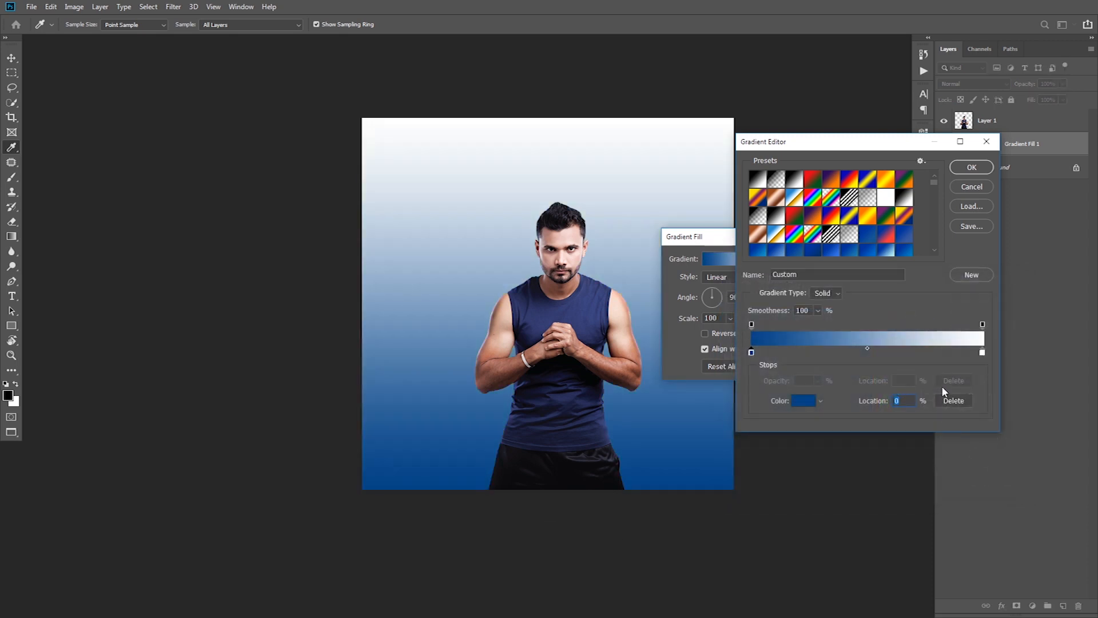
# Set the gradient's end color stop to #16acce and accept the edited gradient
pyautogui.click(982, 353)
pyautogui.click(802, 400)
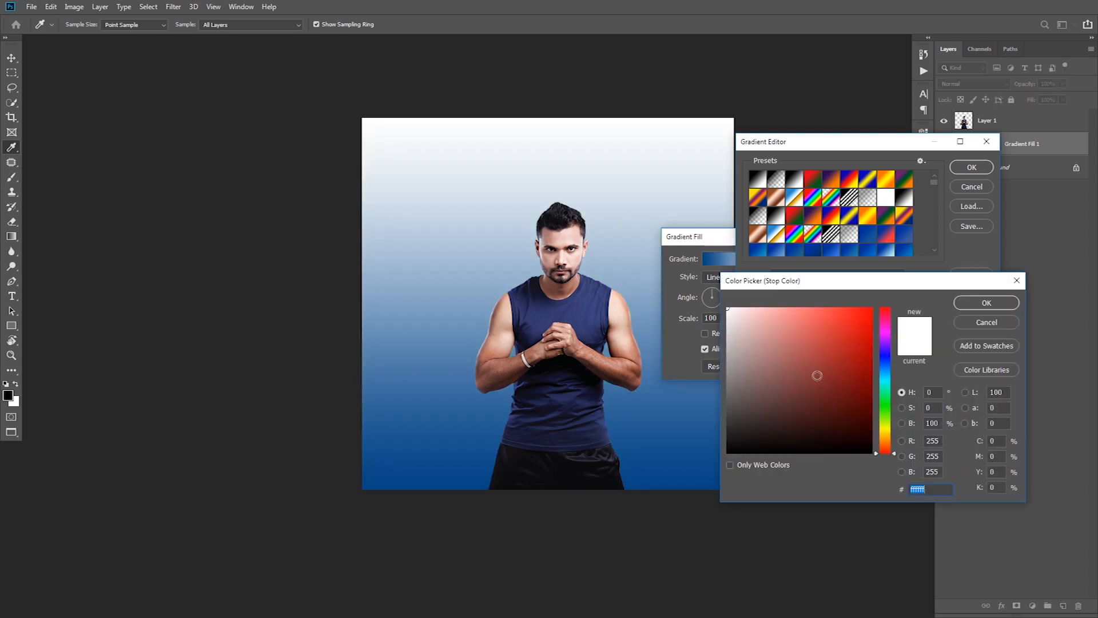
pyautogui.write('16acce')
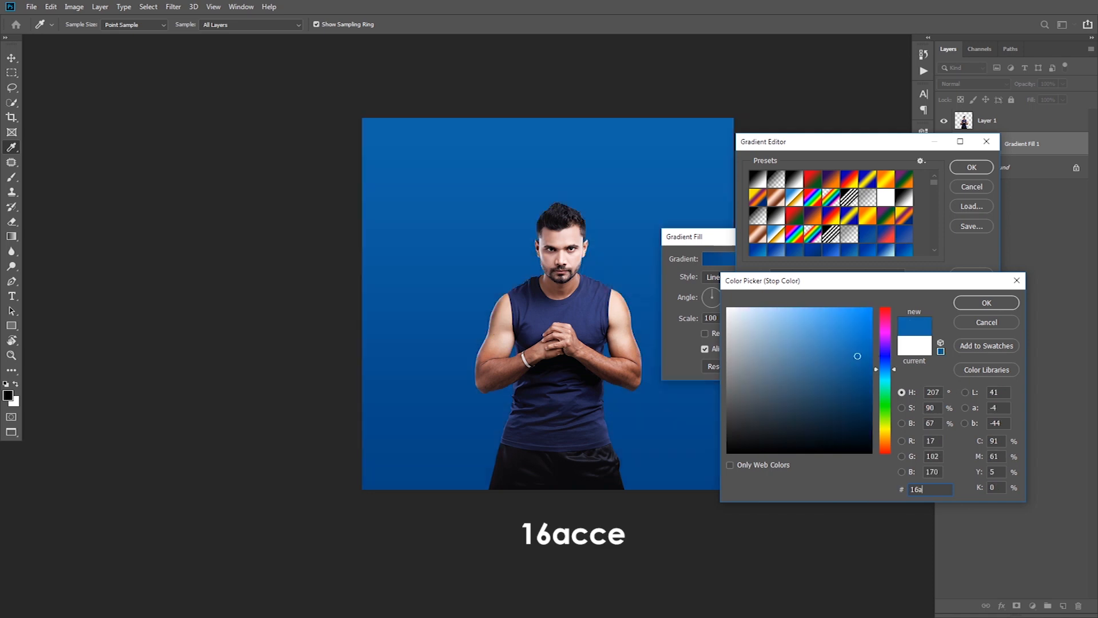
pyautogui.press('Return')
pyautogui.press('Return')
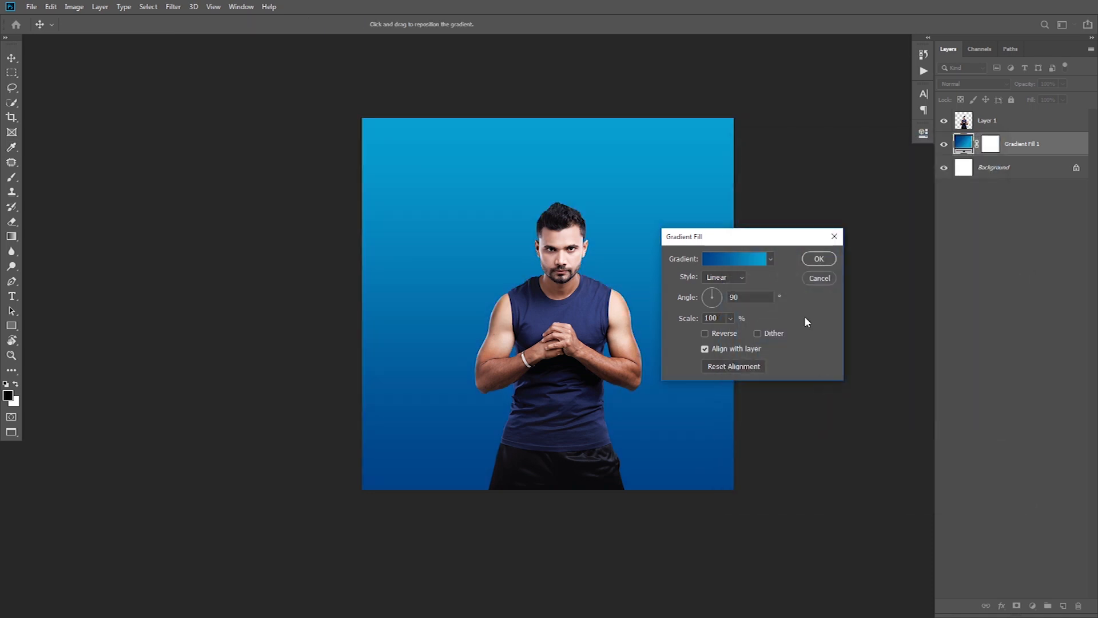
# Reverse the gradient fill, set its style to Radial and its scale to 150%, and apply it
pyautogui.click(705, 334)
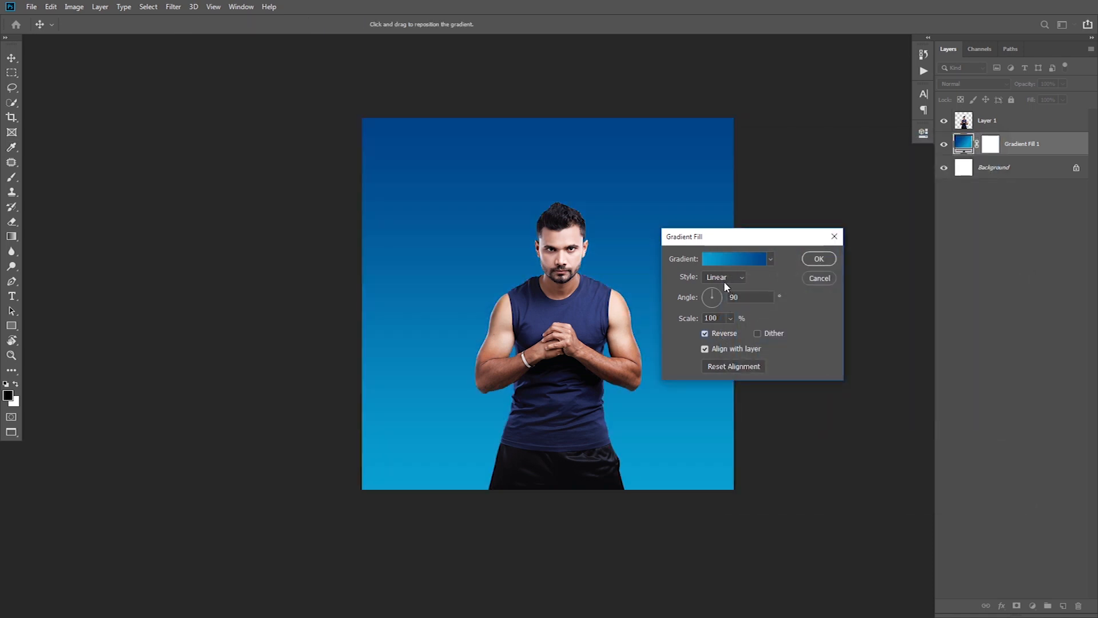
pyautogui.click(724, 282)
pyautogui.click(719, 294)
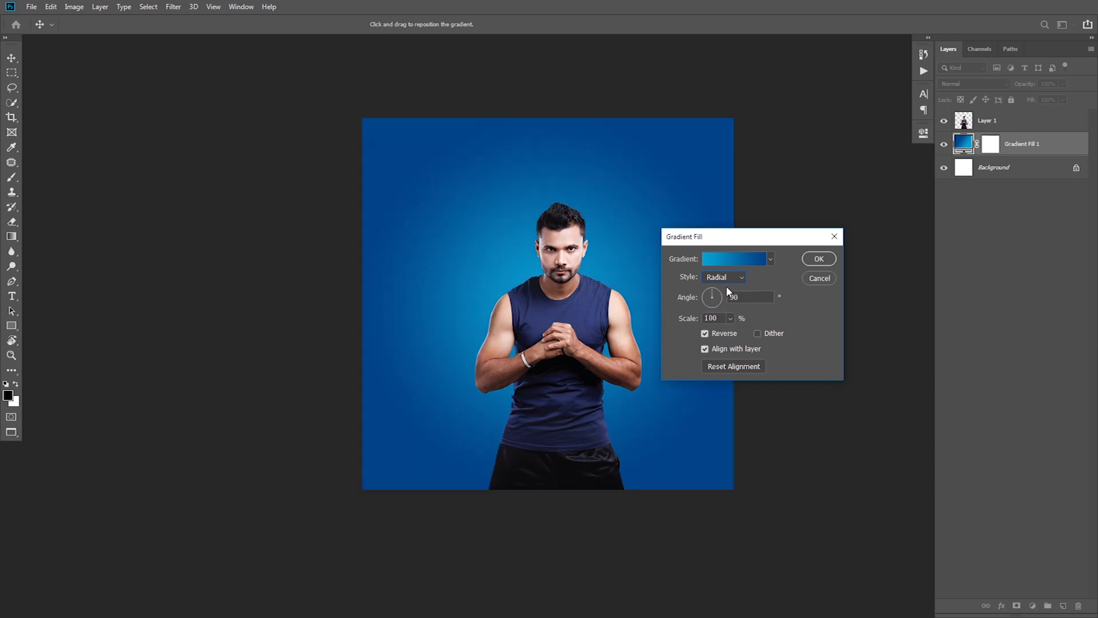
pyautogui.write('120')
pyautogui.write('1')
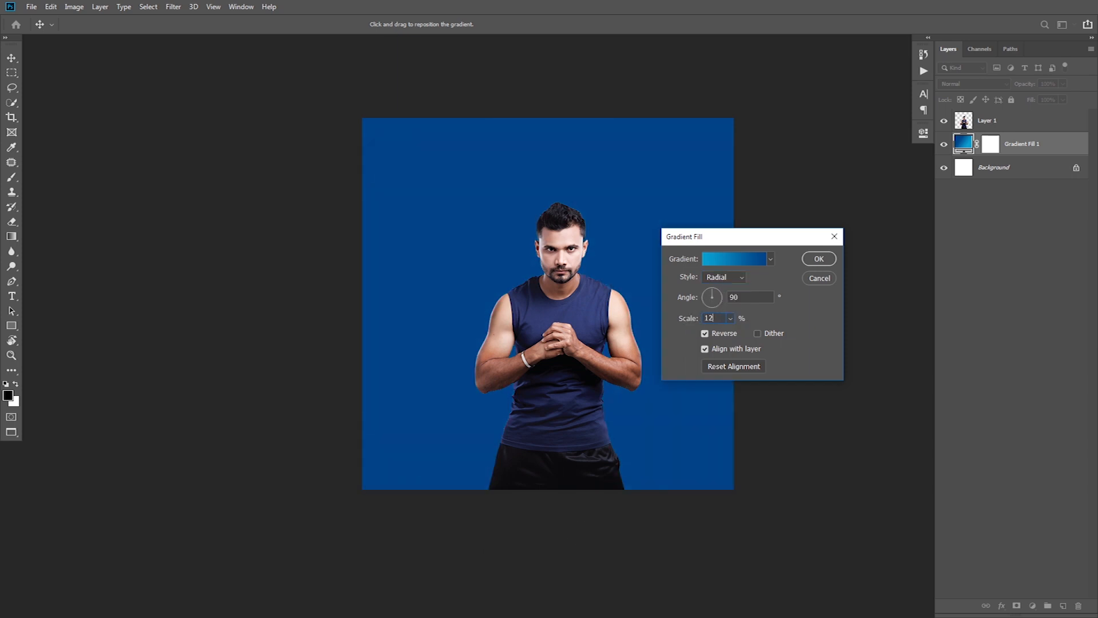
pyautogui.write('50')
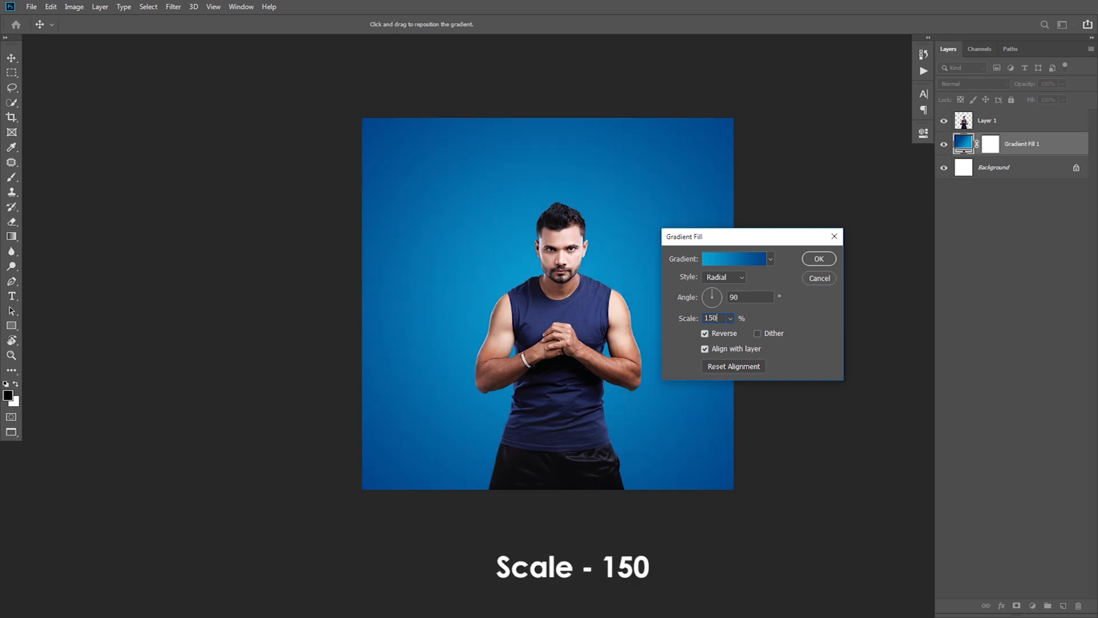
pyautogui.press('Return')
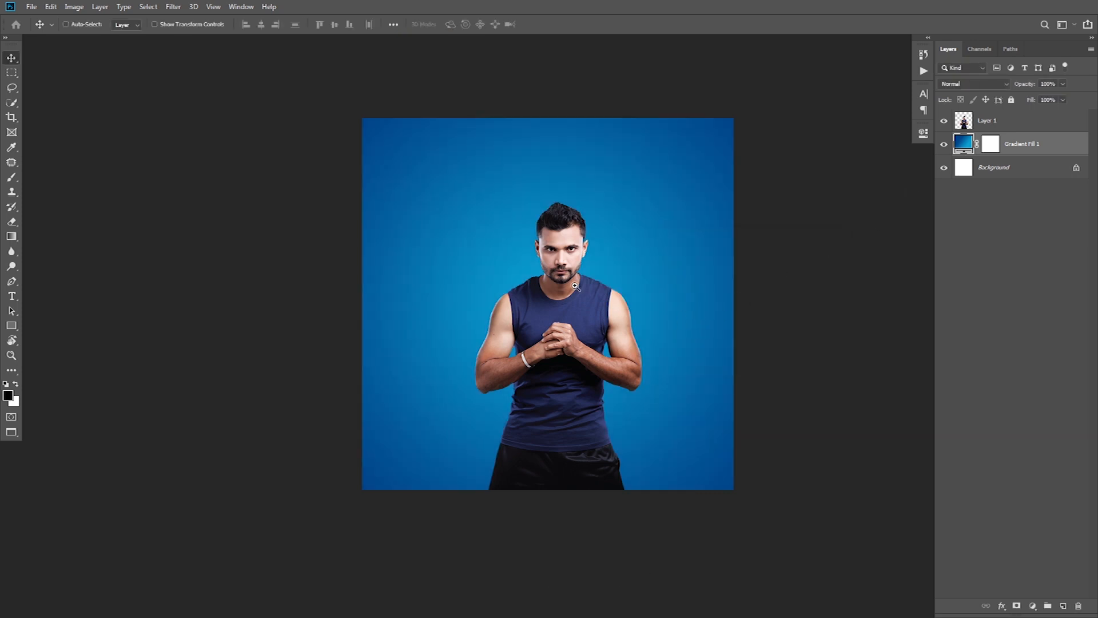
# Shift the man slightly left toward the canvas's center, and reopen and accept the gradient fill's settings
pyautogui.scroll(1, 574, 286)
pyautogui.moveTo(589, 317); pyautogui.dragTo(580, 316)
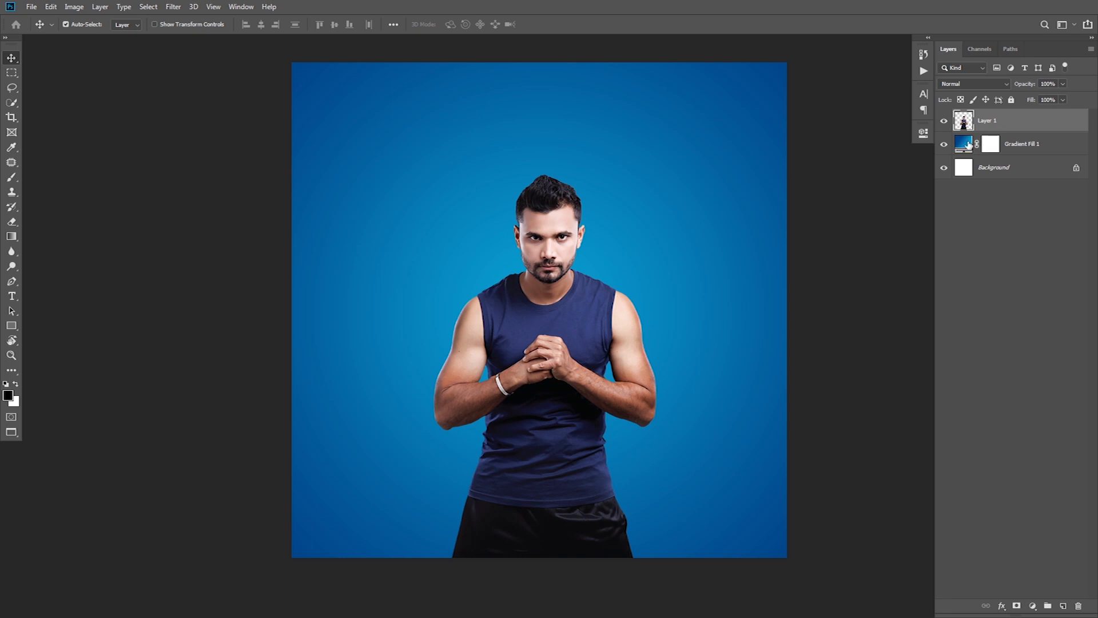
pyautogui.doubleClick(963, 143)
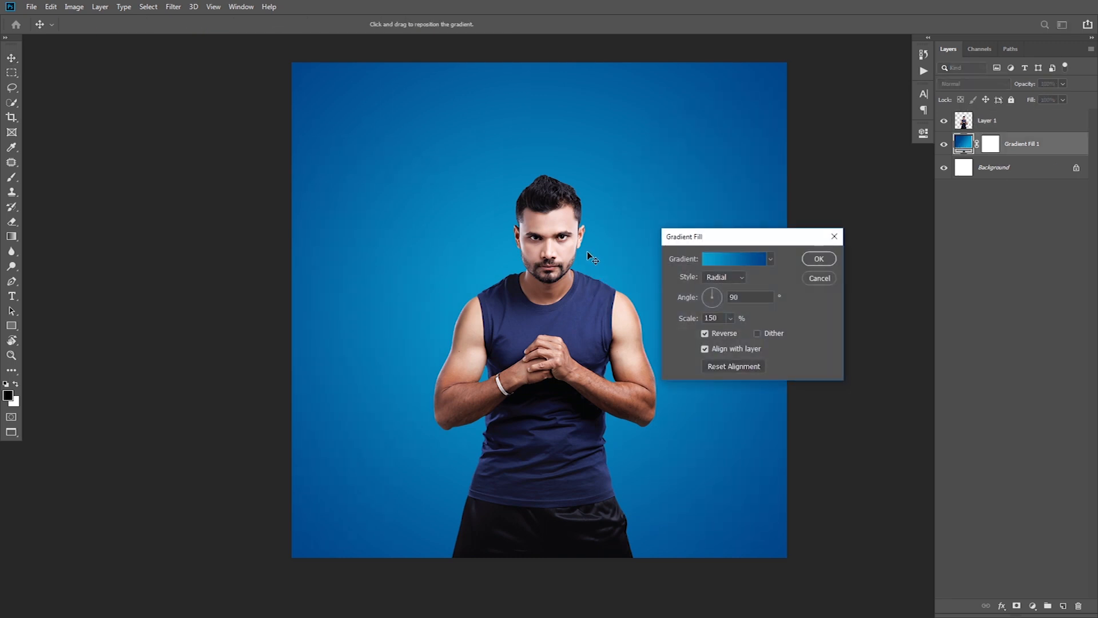
pyautogui.click(818, 259)
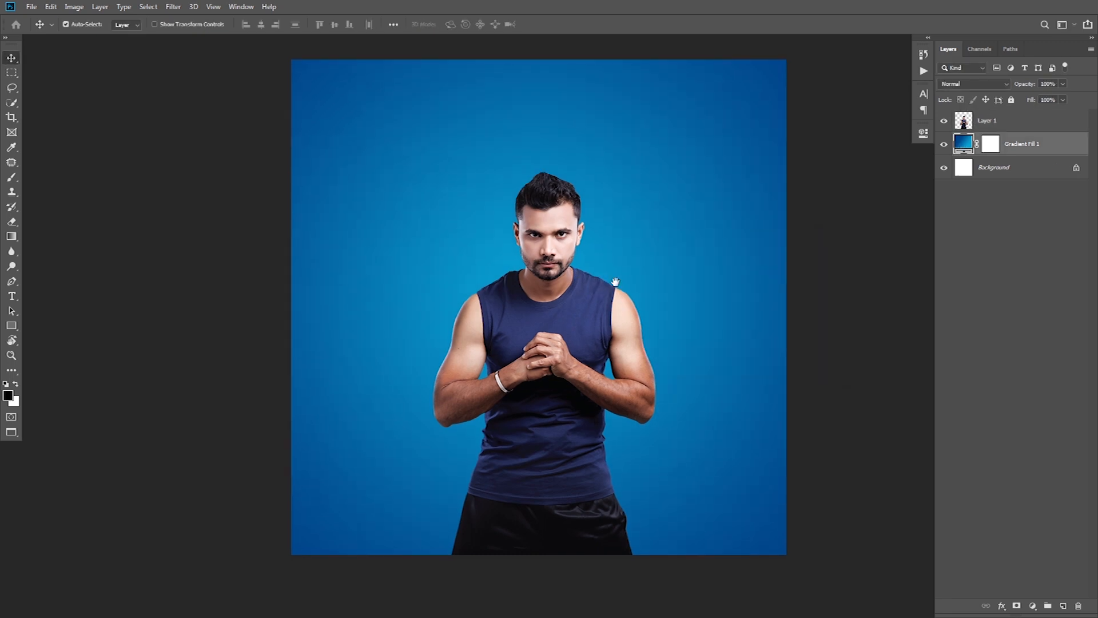
# Draw a horizontal rectangle about 3519 × 582 px across the canvas behind the man's arms and fill it white
pyautogui.scroll(-1, 612, 284)
pyautogui.click(11, 326)
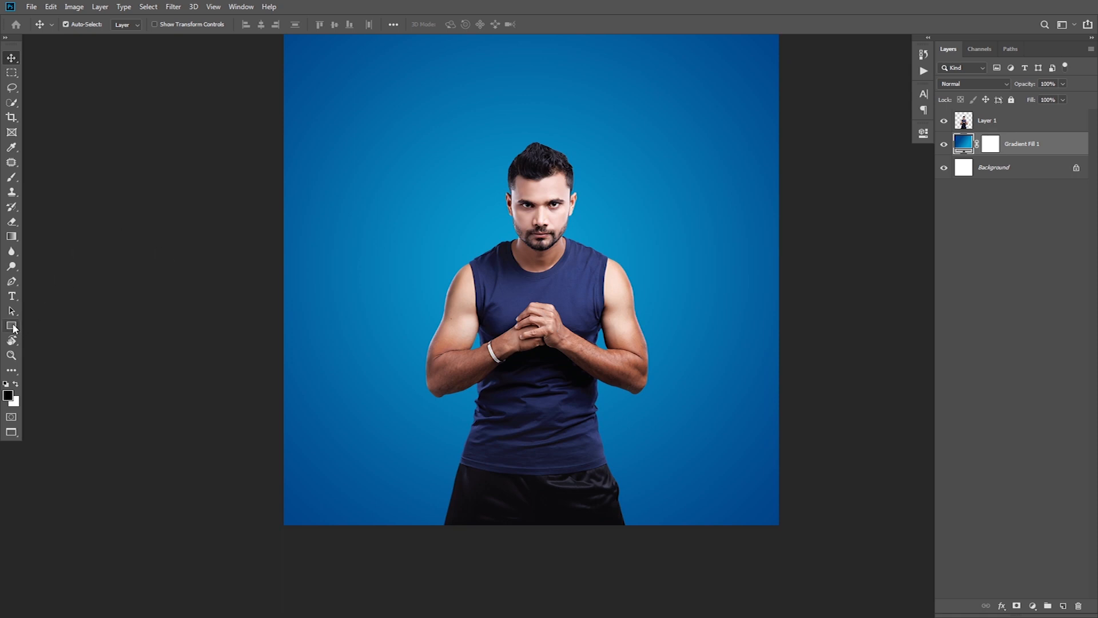
pyautogui.moveTo(239, 279); pyautogui.dragTo(907, 385)
pyautogui.click(761, 200)
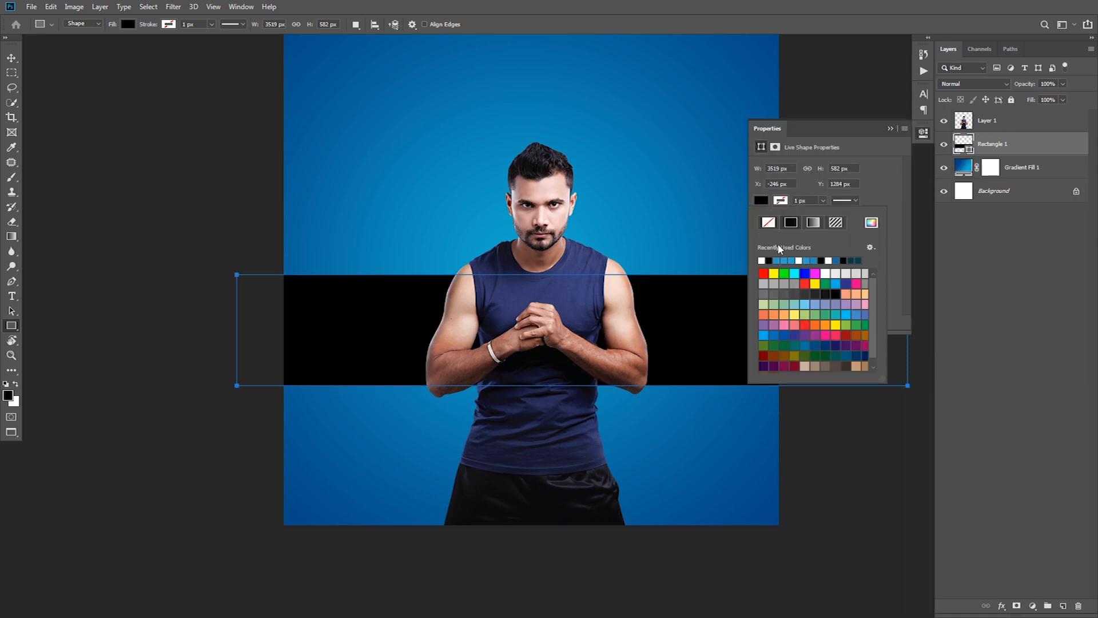
pyautogui.click(761, 260)
pyautogui.press('v')
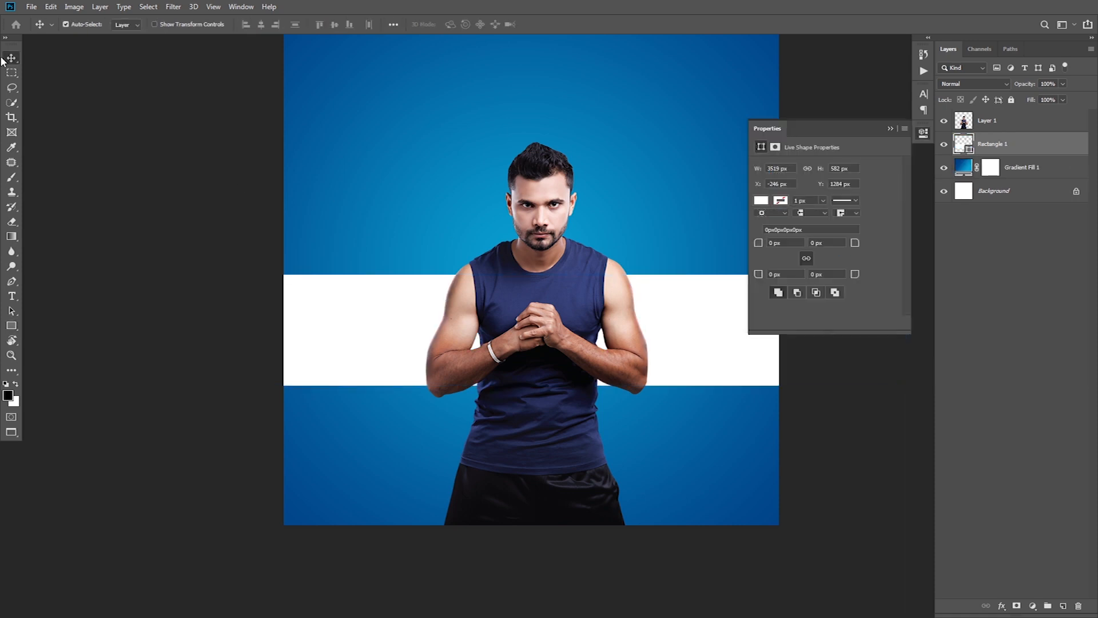
pyautogui.click(890, 128)
pyautogui.click(844, 172)
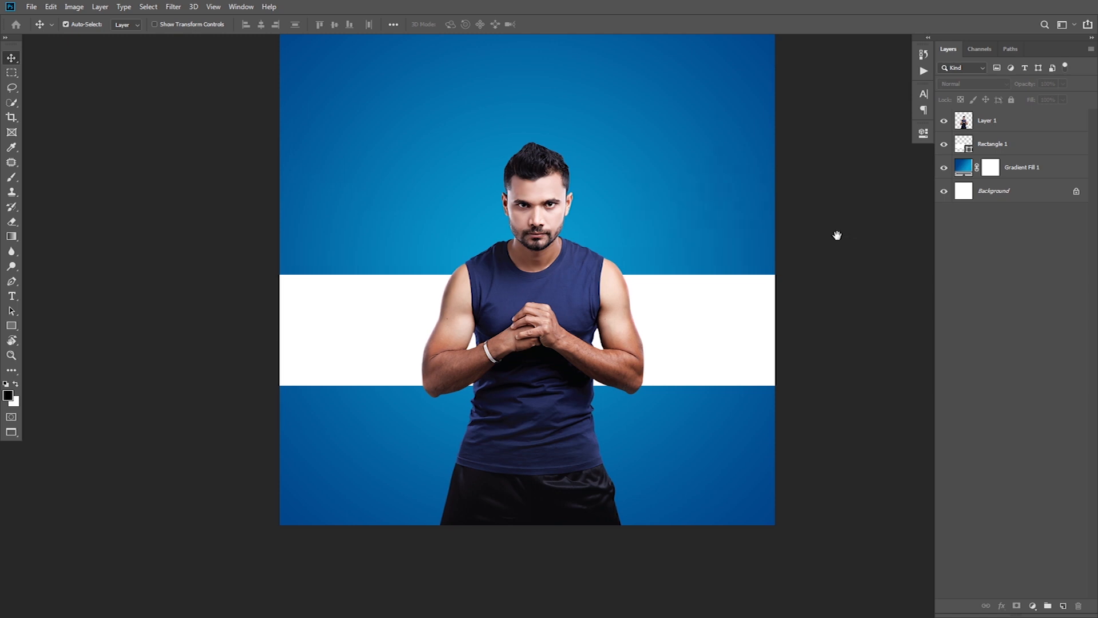
# Mask Layer 1 with a selection loaded from the white rectangle's outline
pyautogui.click(968, 148)
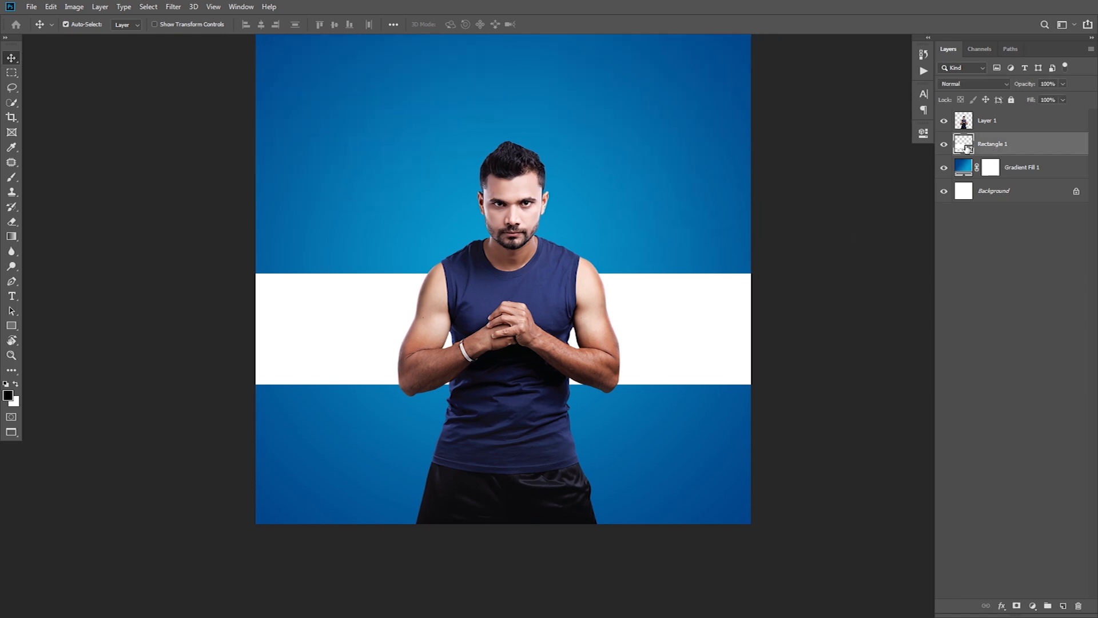
pyautogui.click(963, 122)
pyautogui.keyDown('ctrl'); pyautogui.click(962, 148); pyautogui.keyUp('ctrl')
pyautogui.click(1016, 605)
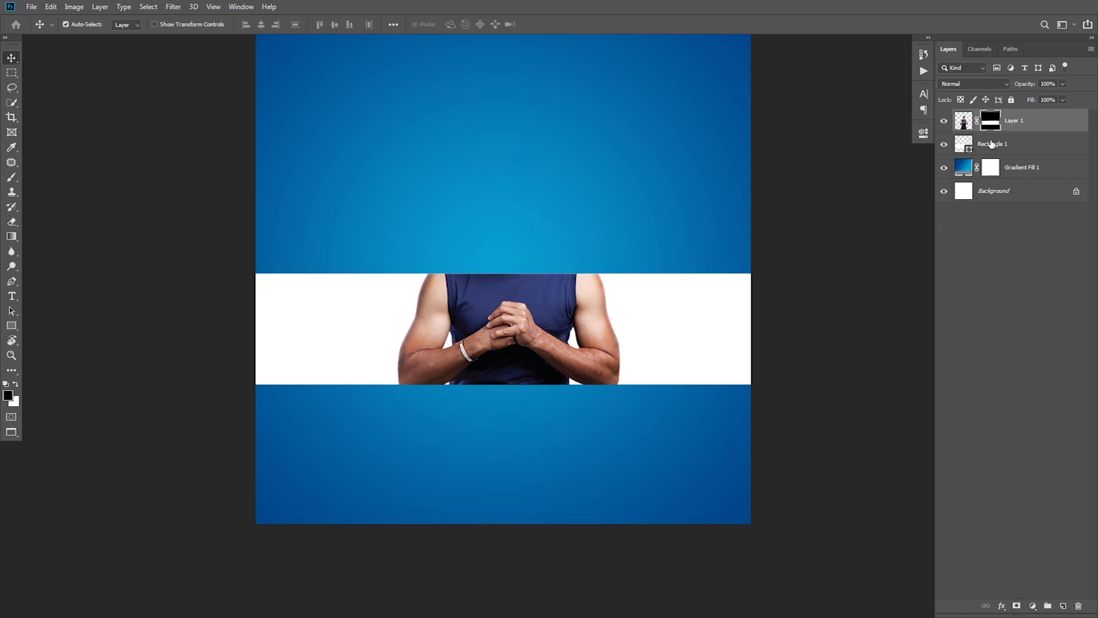
# Duplicate the masked Layer 1 and apply the layer mask on the copy
pyautogui.hotkey('ctrl', 'j')
pyautogui.rightClick(989, 128)
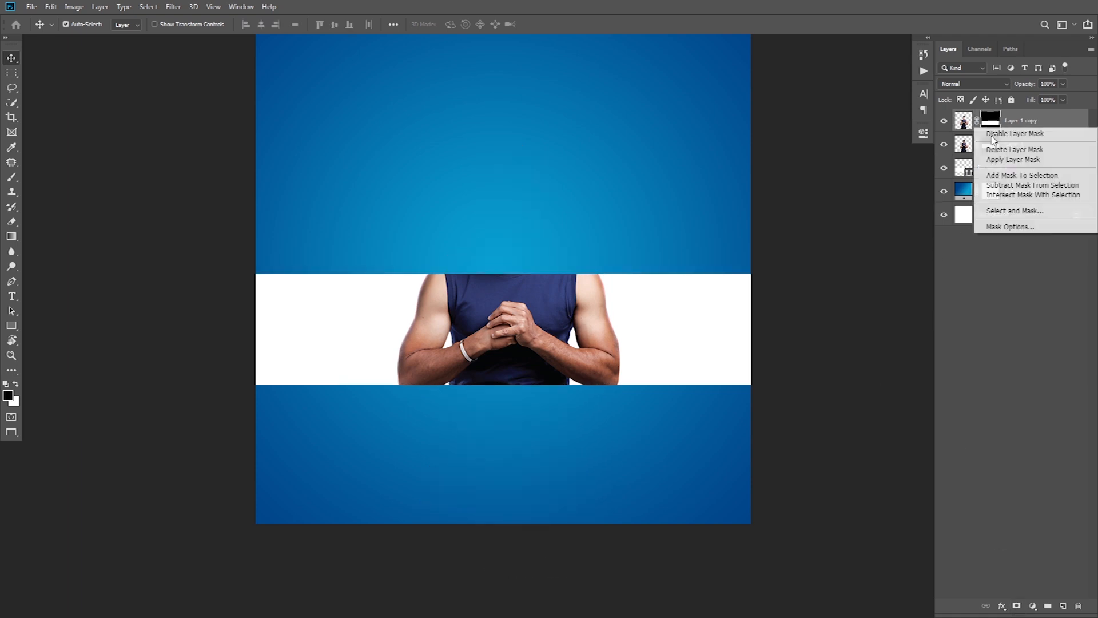
pyautogui.click(1005, 162)
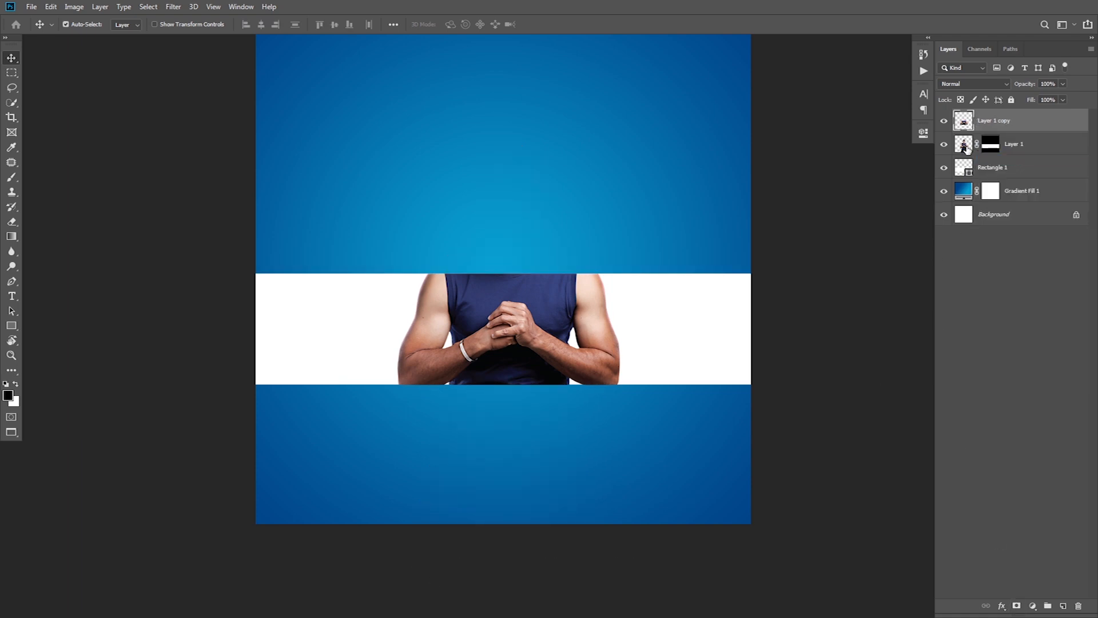
# Delete the part of Layer 1's image inside the white rectangle's outline and deselect
pyautogui.keyDown('ctrl'); pyautogui.click(964, 150); pyautogui.keyUp('ctrl')
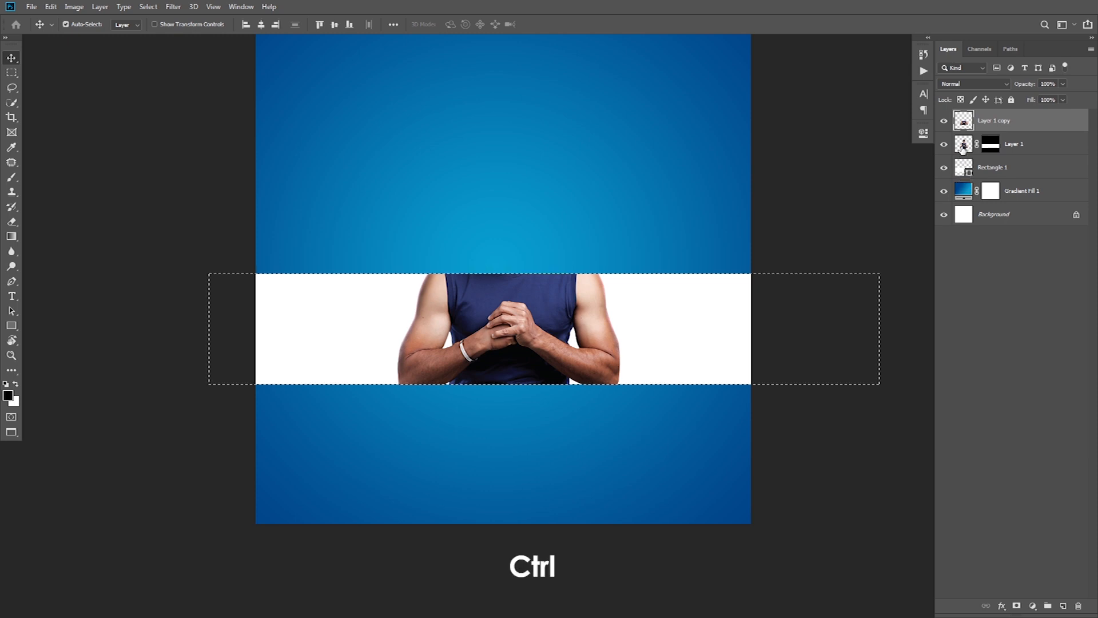
pyautogui.click(979, 153)
pyautogui.press('Delete')
pyautogui.hotkey('ctrl', 'd')
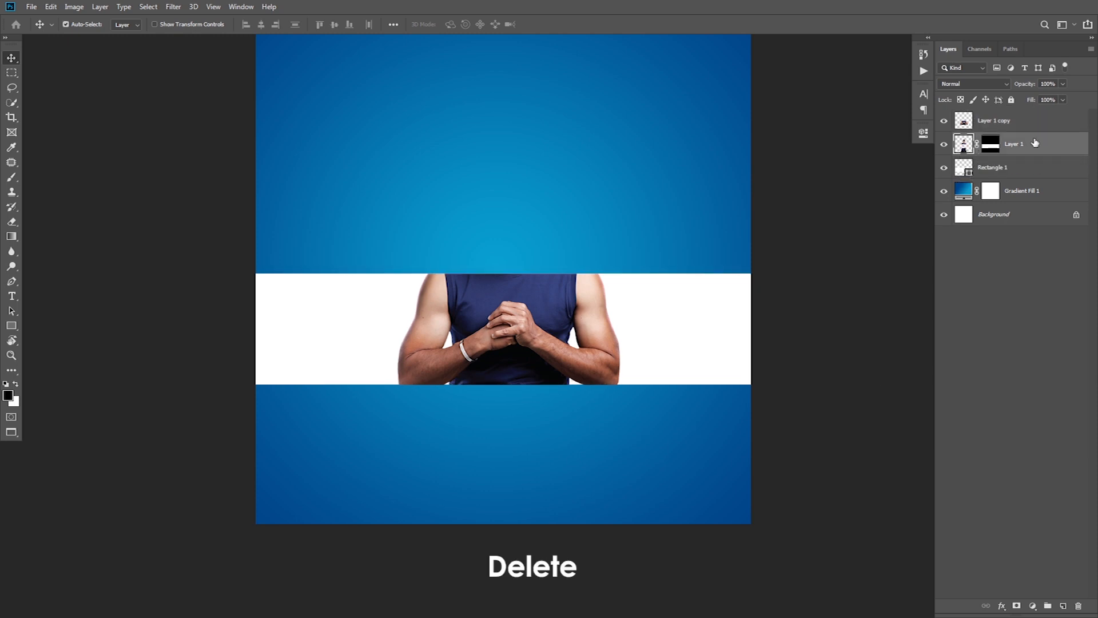
# Delete the layer mask from Layer 1 and inspect the man's torso against the white band
pyautogui.rightClick(991, 147)
pyautogui.click(1005, 172)
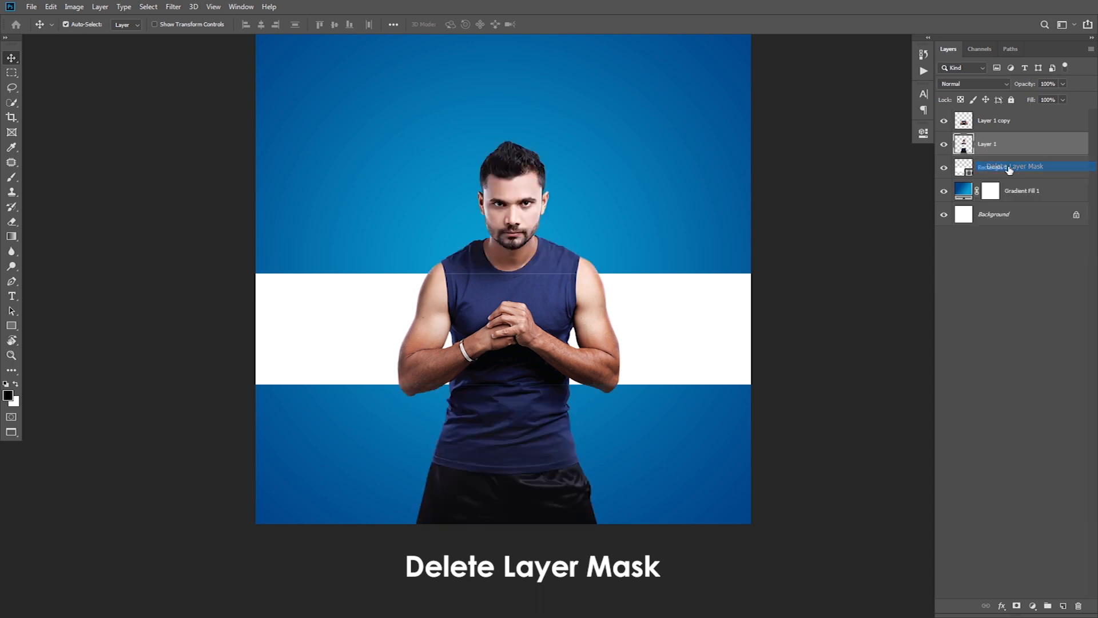
pyautogui.click(946, 123)
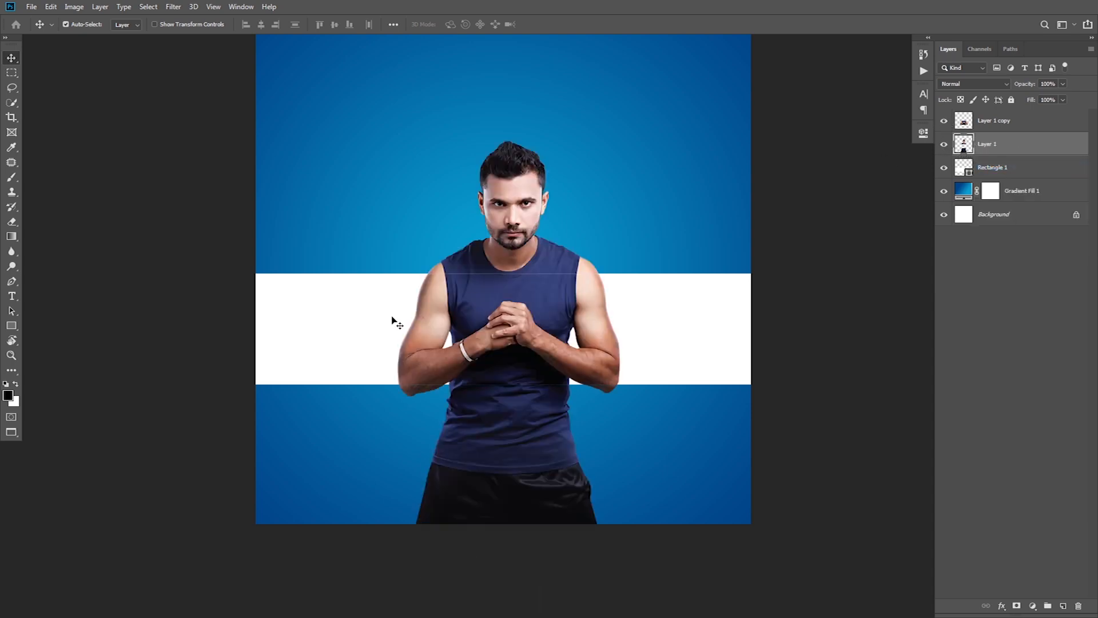
pyautogui.scroll(5, 463, 277)
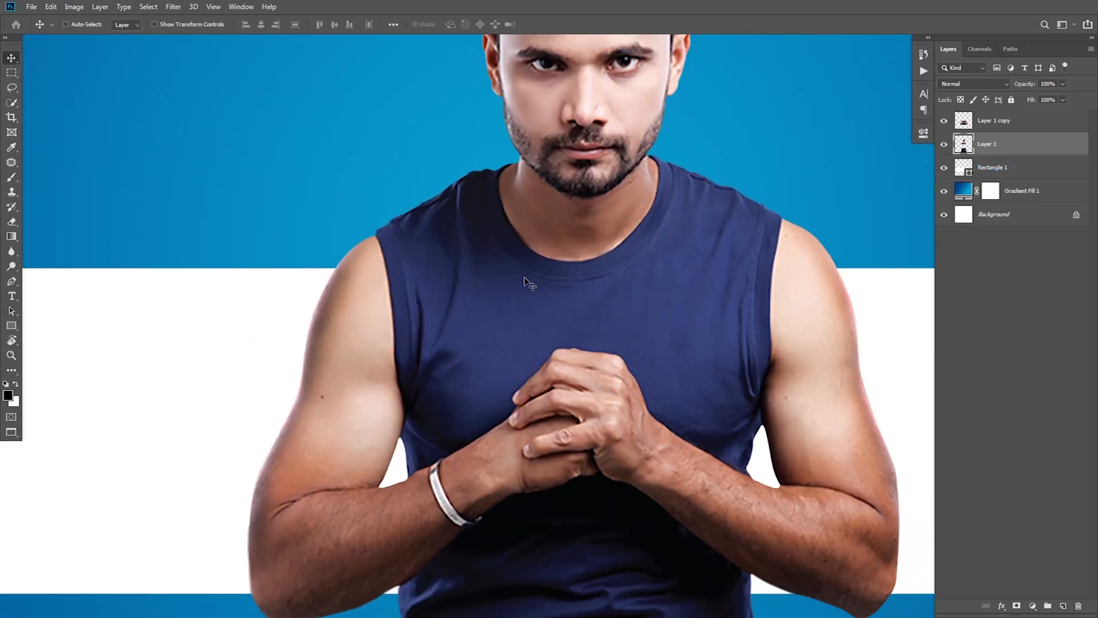
pyautogui.hotkey('ctrl', '0')
pyautogui.scroll(2, 582, 345)
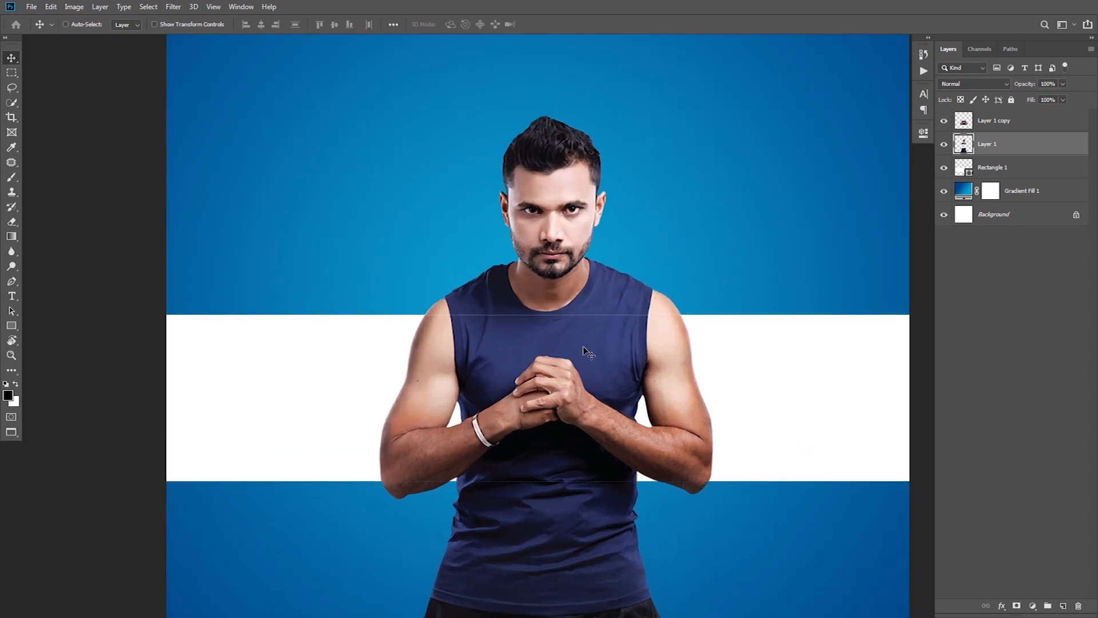
# Add a Hue/Saturation adjustment layer clipped to Layer 1 copy
pyautogui.click(1033, 125)
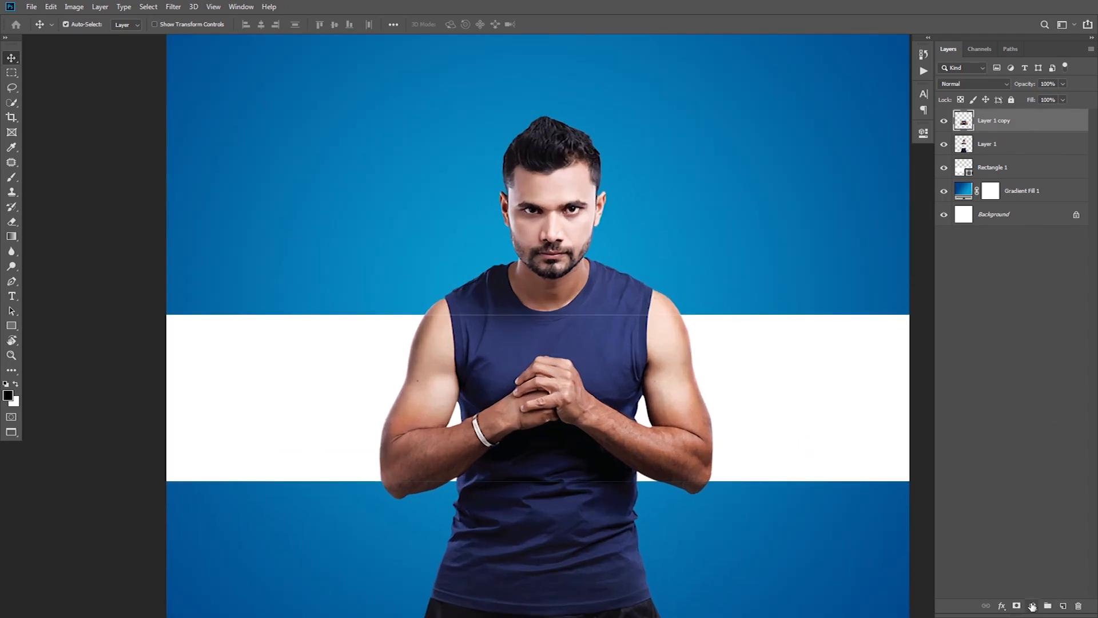
pyautogui.click(967, 408)
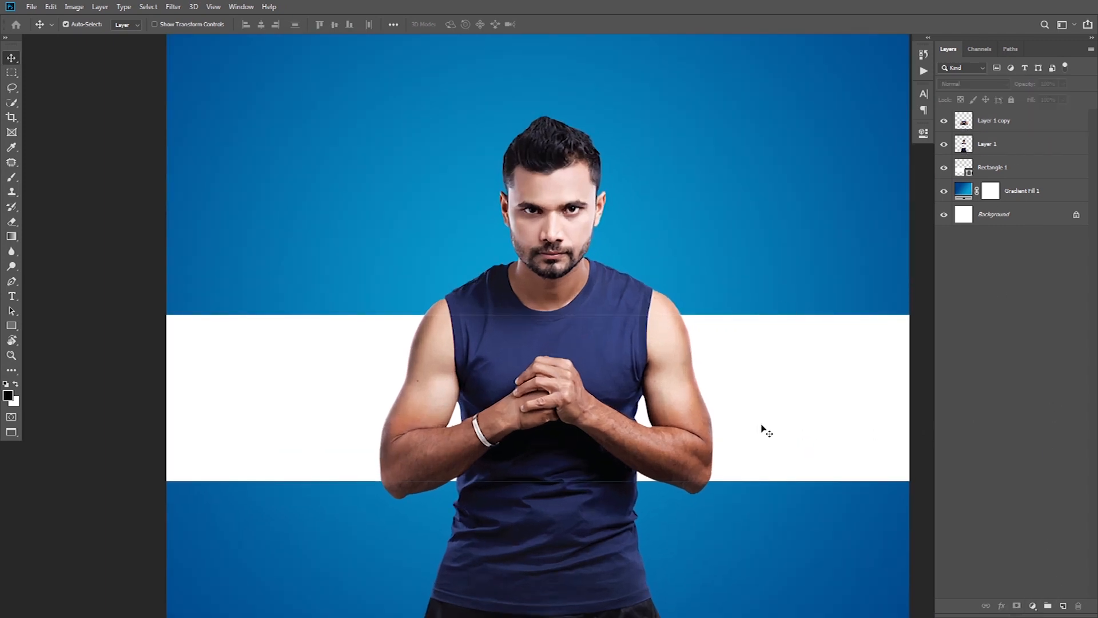
pyautogui.hotkey('ctrl', '0')
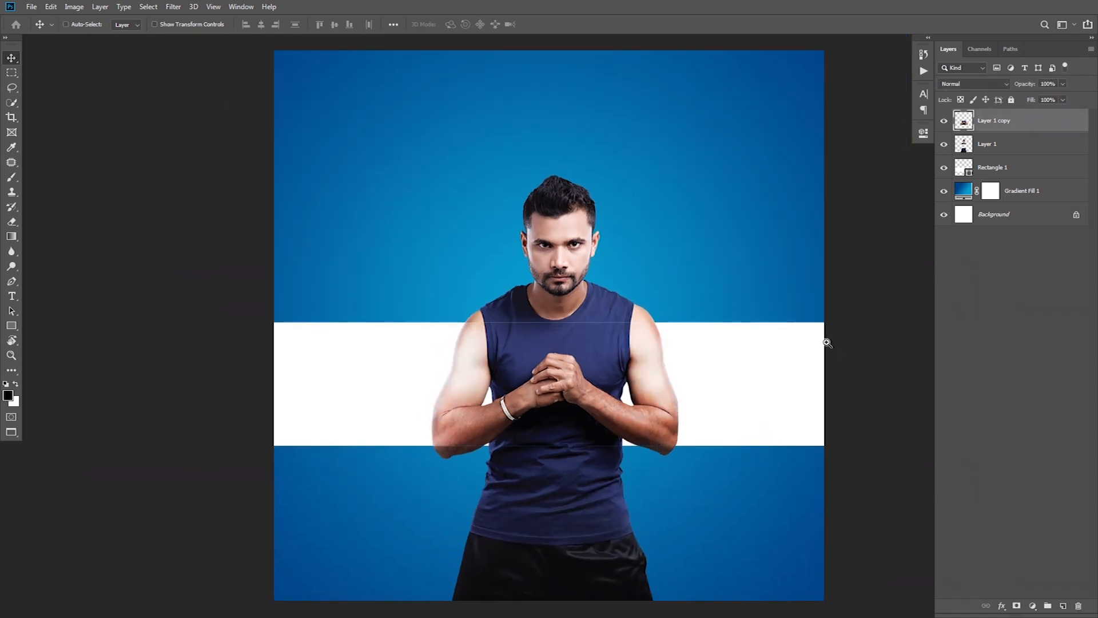
pyautogui.scroll(1, 825, 339)
pyautogui.moveTo(570, 377); pyautogui.dragTo(618, 299)
pyautogui.scroll(1, 617, 299)
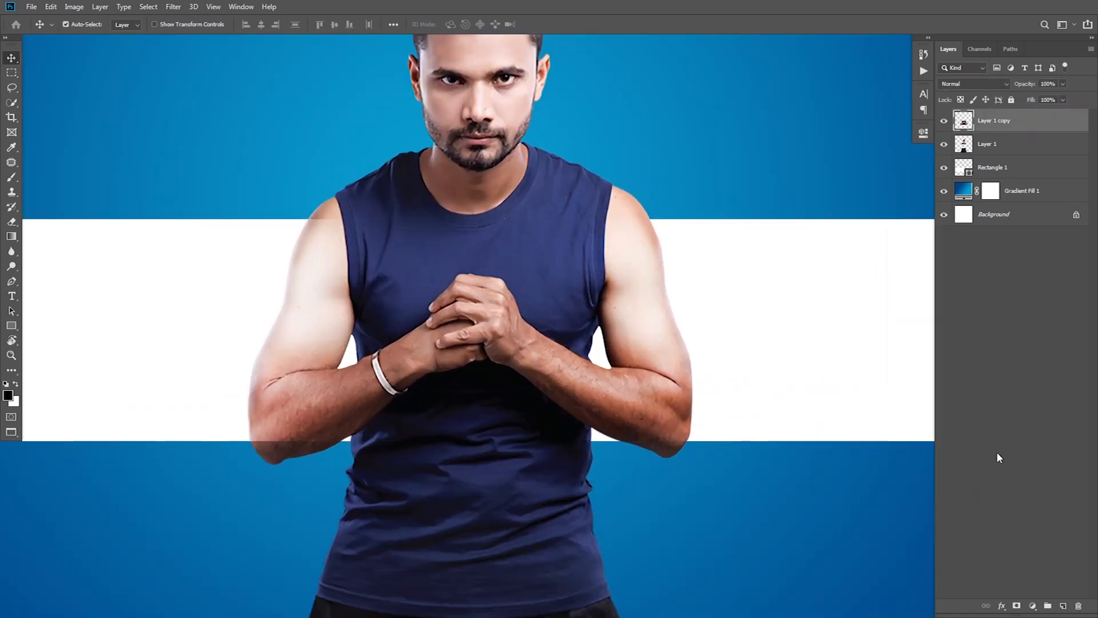
pyautogui.click(1033, 607)
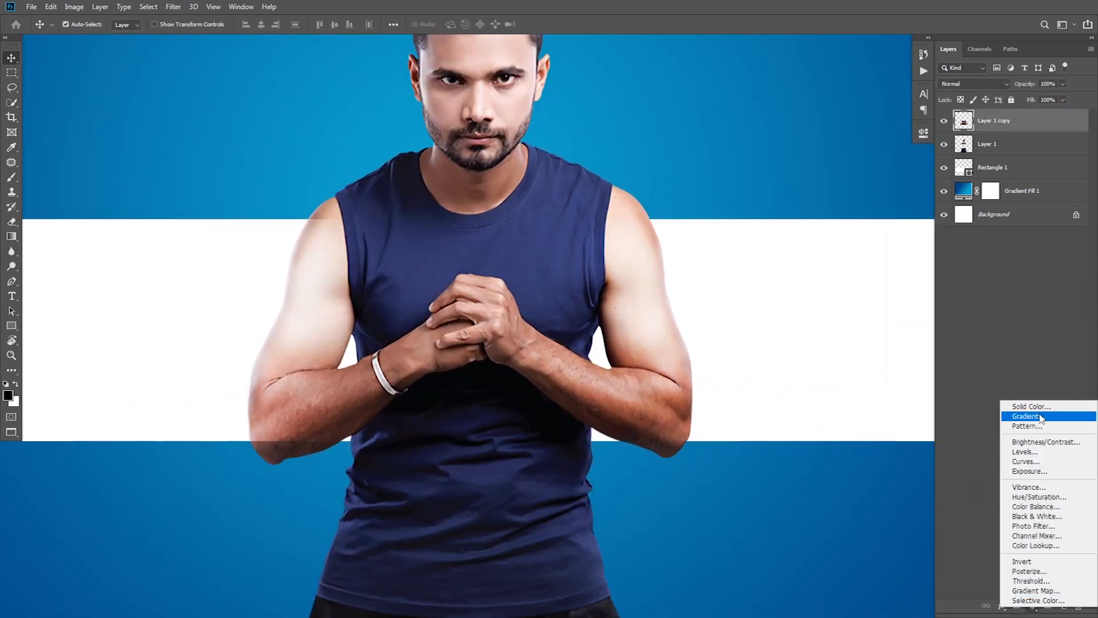
pyautogui.click(1038, 496)
pyautogui.click(824, 323)
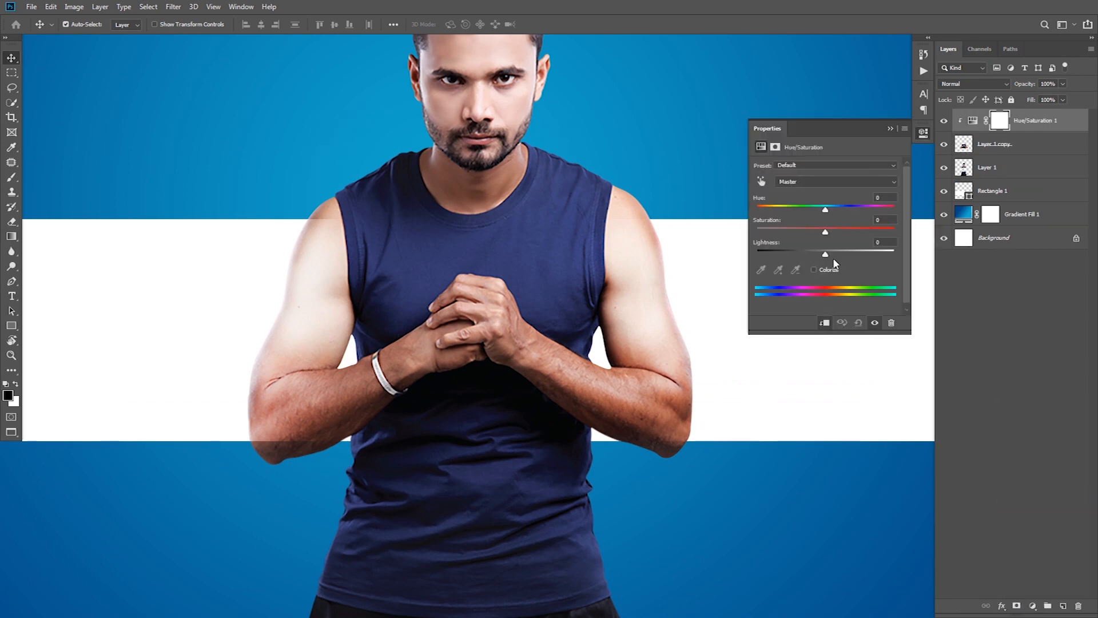
# Colorize the torso section with the Hue/Saturation adjustment at hue 203 and saturation 50
pyautogui.click(813, 270)
pyautogui.moveTo(832, 210)
pyautogui.mouseDown()
pyautogui.moveTo(817, 210)
pyautogui.moveTo(840, 209)
pyautogui.mouseUp()
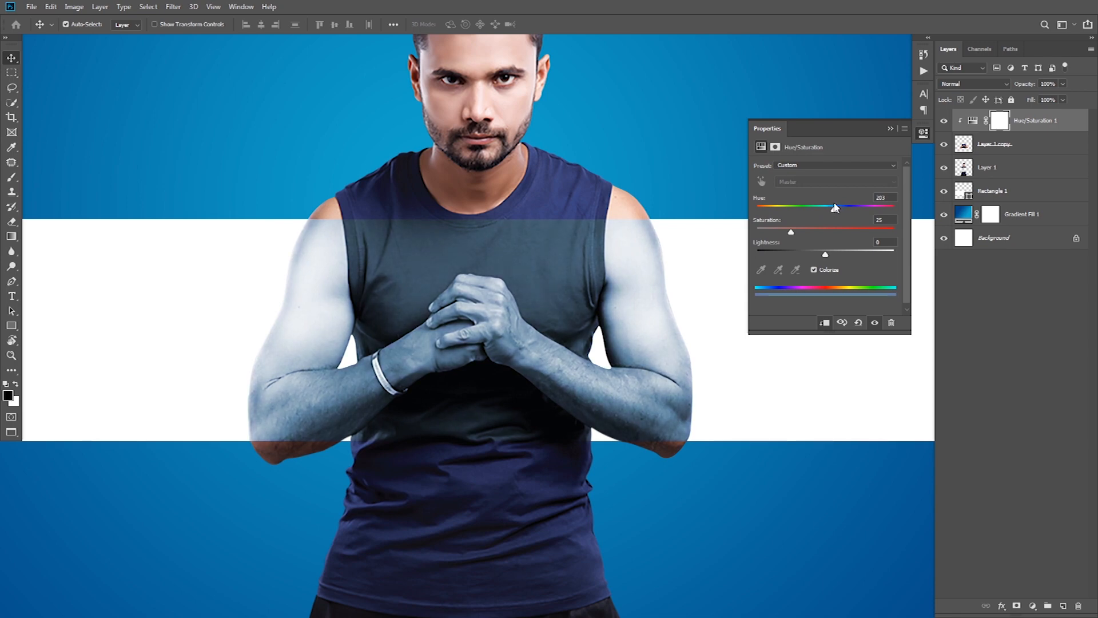
pyautogui.moveTo(830, 233); pyautogui.dragTo(826, 234)
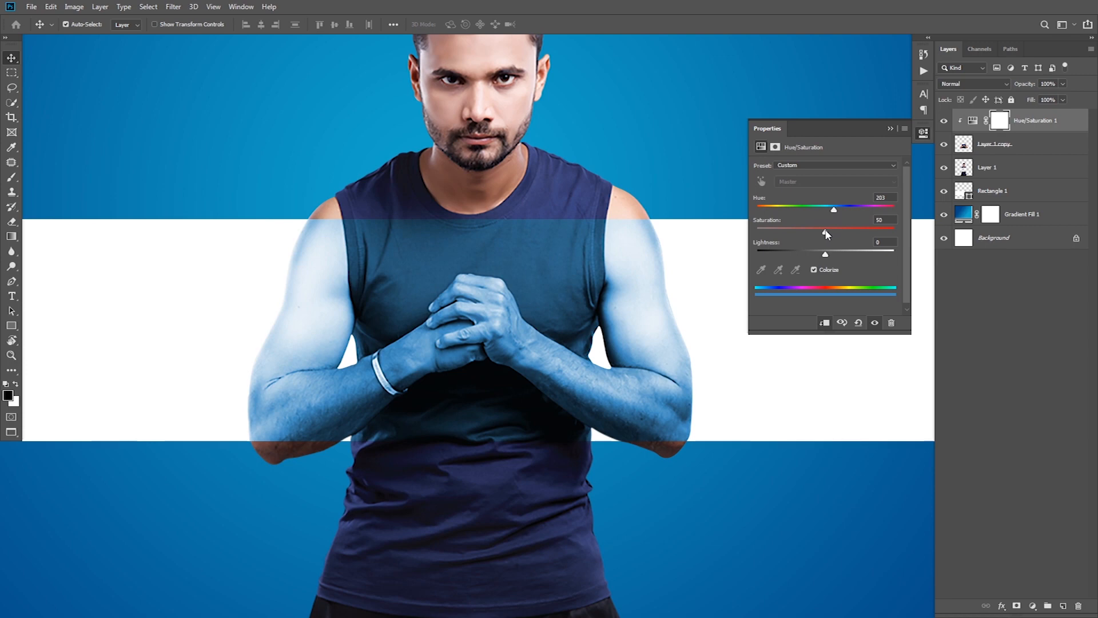
pyautogui.click(895, 129)
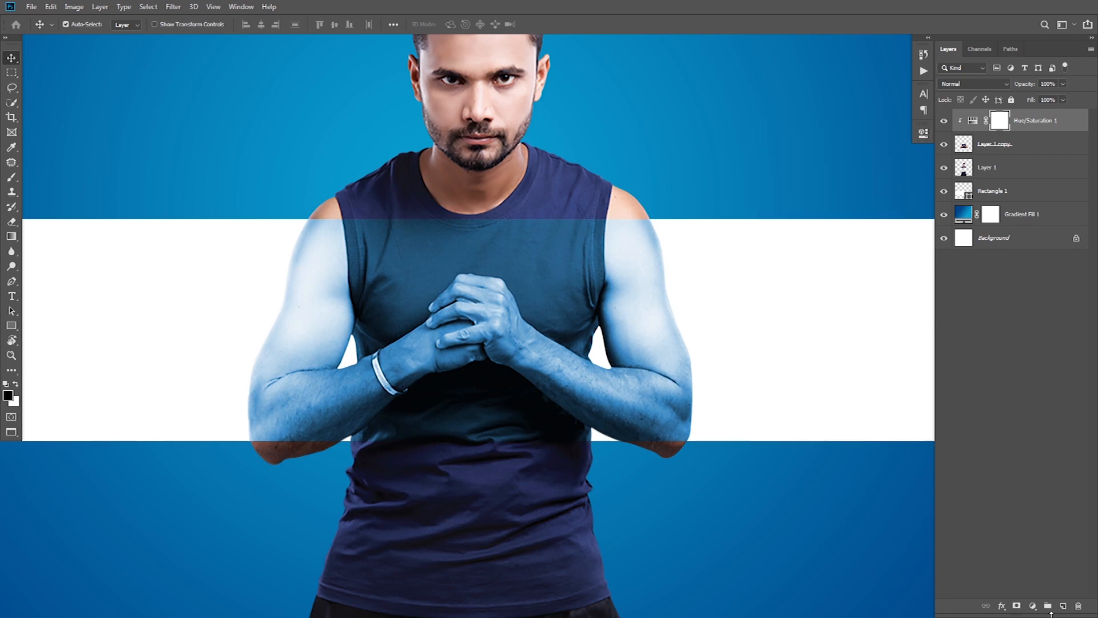
# Add a clipped Color Balance adjustment above Hue/Saturation with midtones at about -64 cyan–red, +12 magenta–green and +75 yellow–blue
pyautogui.click(1033, 605)
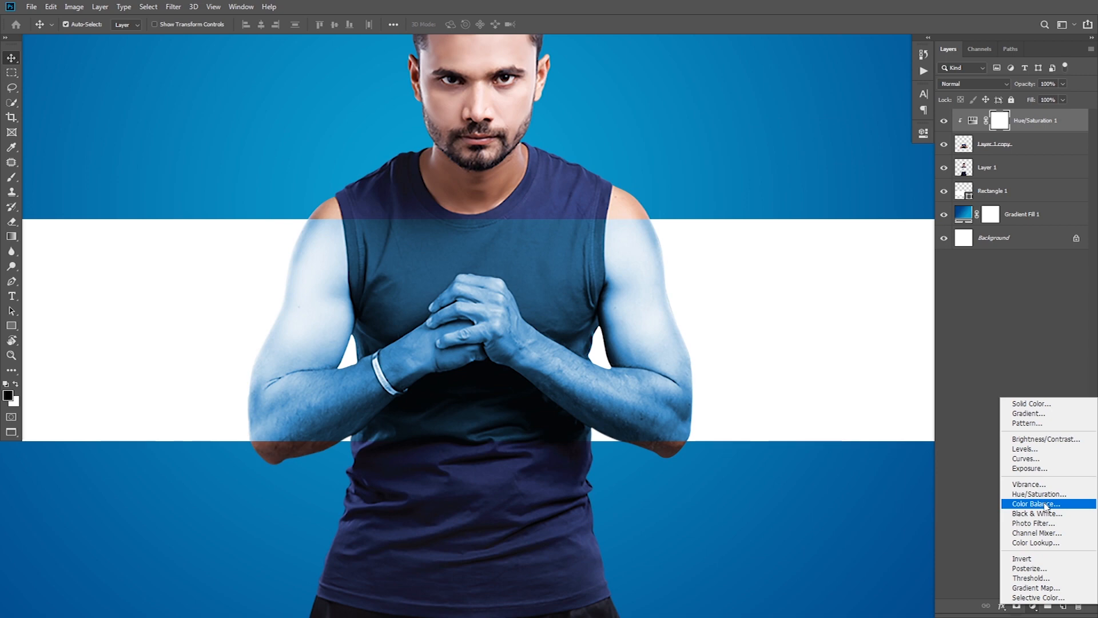
pyautogui.click(1047, 504)
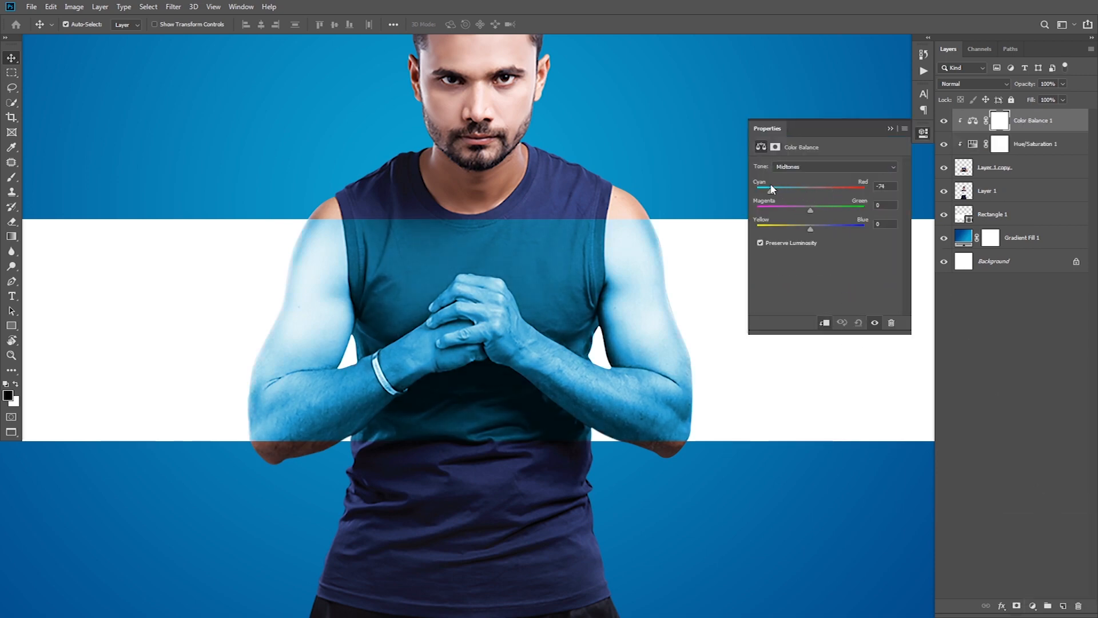
pyautogui.moveTo(771, 189); pyautogui.dragTo(771, 189)
pyautogui.moveTo(815, 232); pyautogui.dragTo(830, 232)
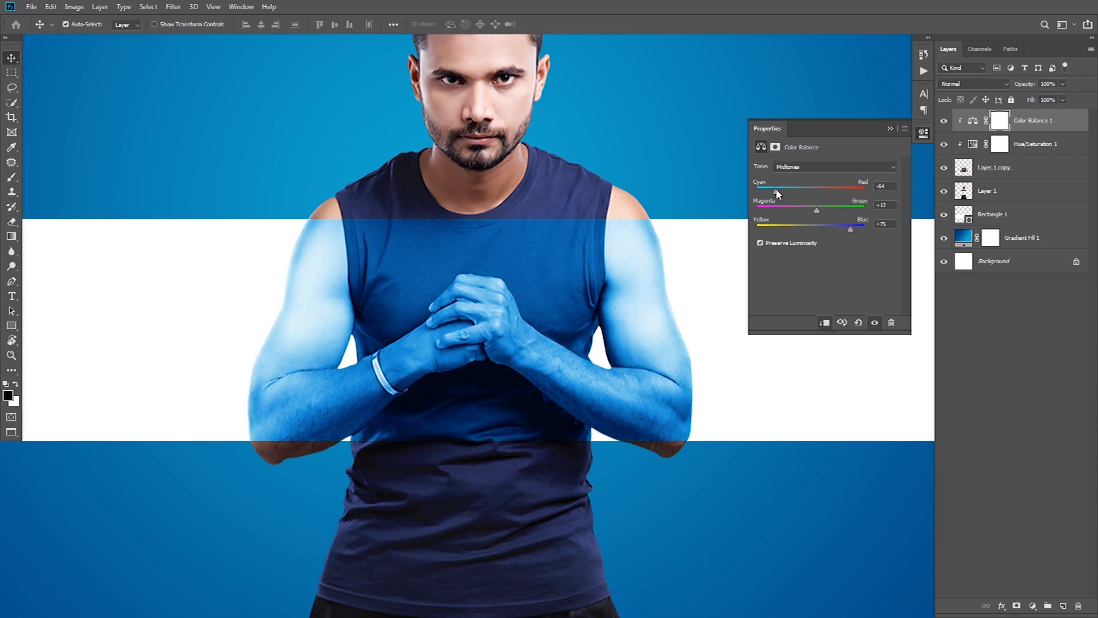
pyautogui.moveTo(776, 190); pyautogui.dragTo(778, 190)
pyautogui.click(890, 128)
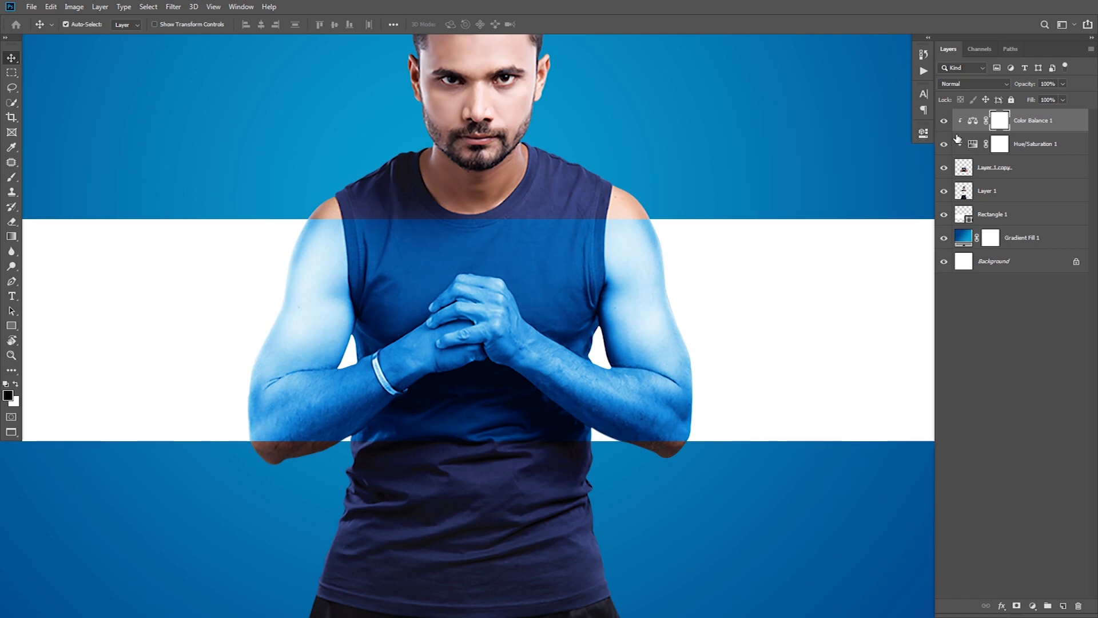
# Merge Layer 1 copy with its clipped Hue/Saturation and Color Balance adjustments into one layer
pyautogui.click(1000, 180)
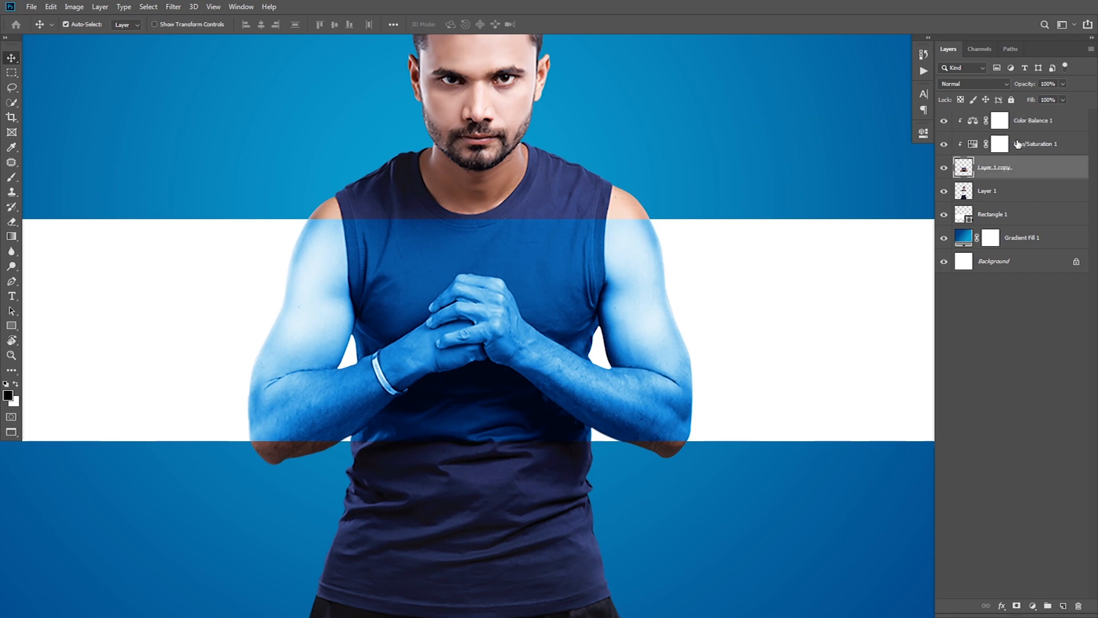
pyautogui.keyDown('shift'); pyautogui.click(1022, 153); pyautogui.keyUp('shift')
pyautogui.hotkey('ctrl', 'e')
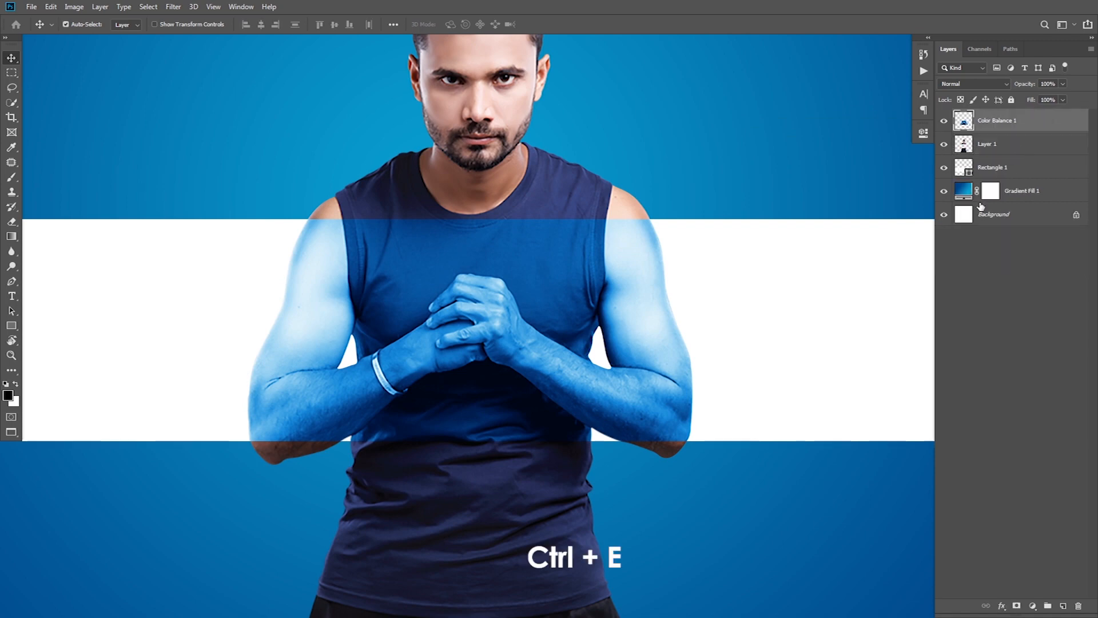
# Duplicate the merged blue torso layer twice
pyautogui.scroll(-3, 588, 299)
pyautogui.moveTo(563, 322); pyautogui.dragTo(581, 304)
pyautogui.hotkey('ctrl', 'j')
pyautogui.hotkey('ctrl', 'j')
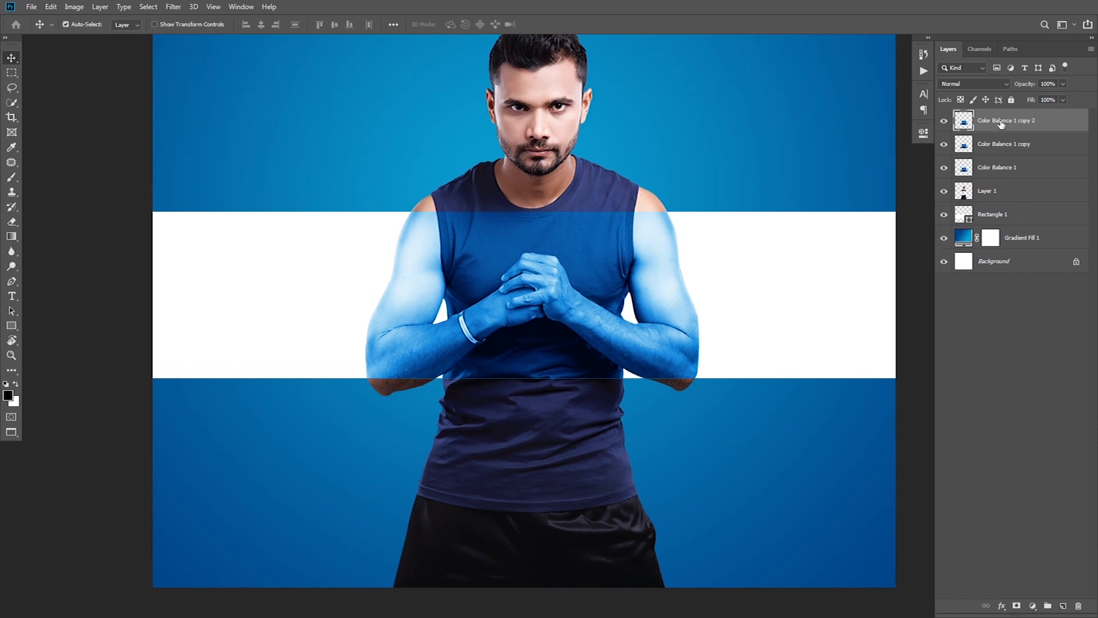
# Desaturate both copies of the blue torso layer and hide the original Color Balance 1 layer
pyautogui.hotkey('ctrl', 'shift', 'u')
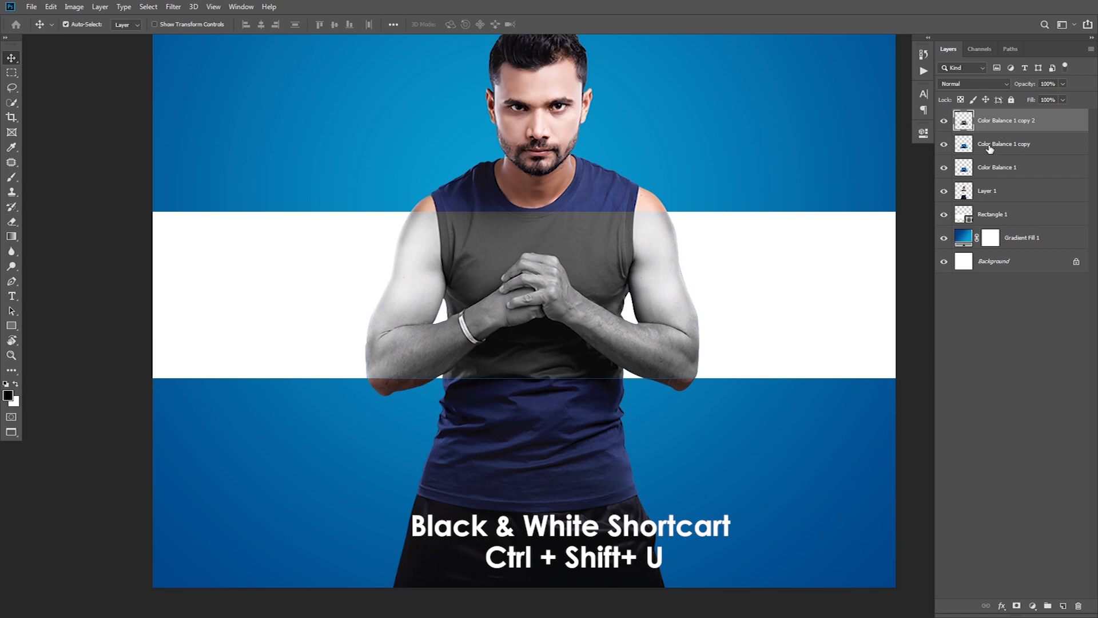
pyautogui.click(989, 147)
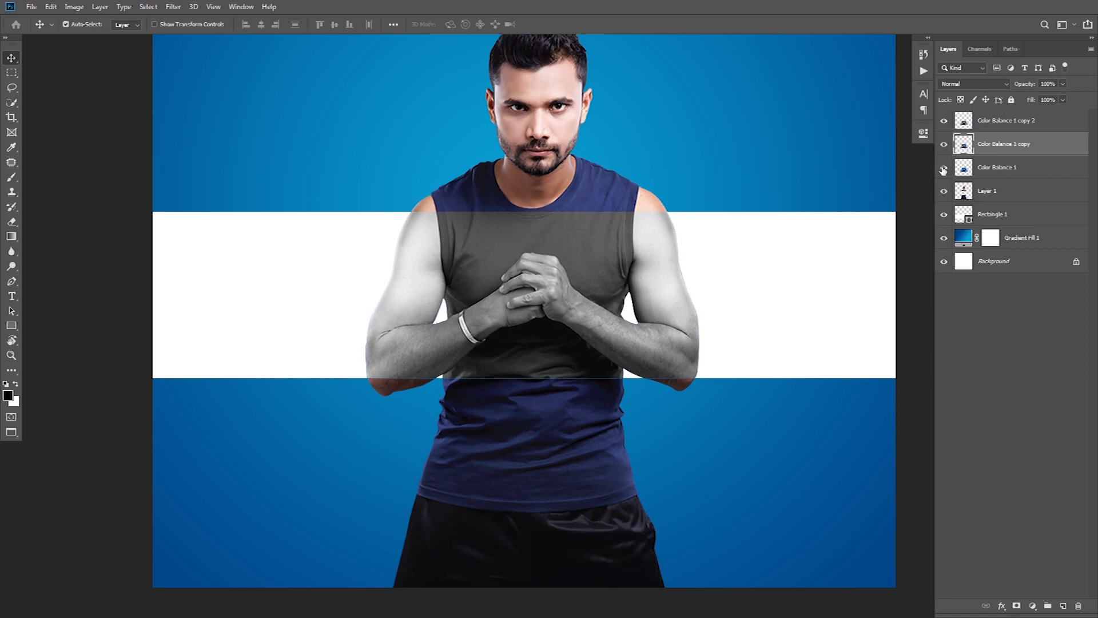
# Apply the Chrome sketch filter to Color Balance 1 copy 2 with detail 5 and smoothness 10
pyautogui.click(1002, 127)
pyautogui.click(173, 7)
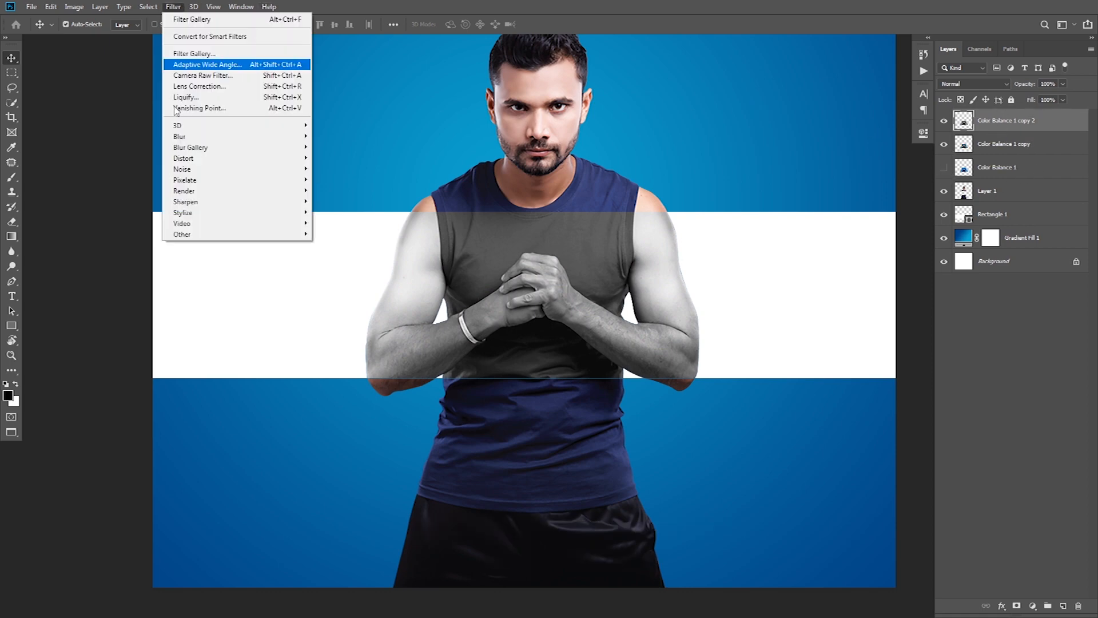
pyautogui.click(194, 53)
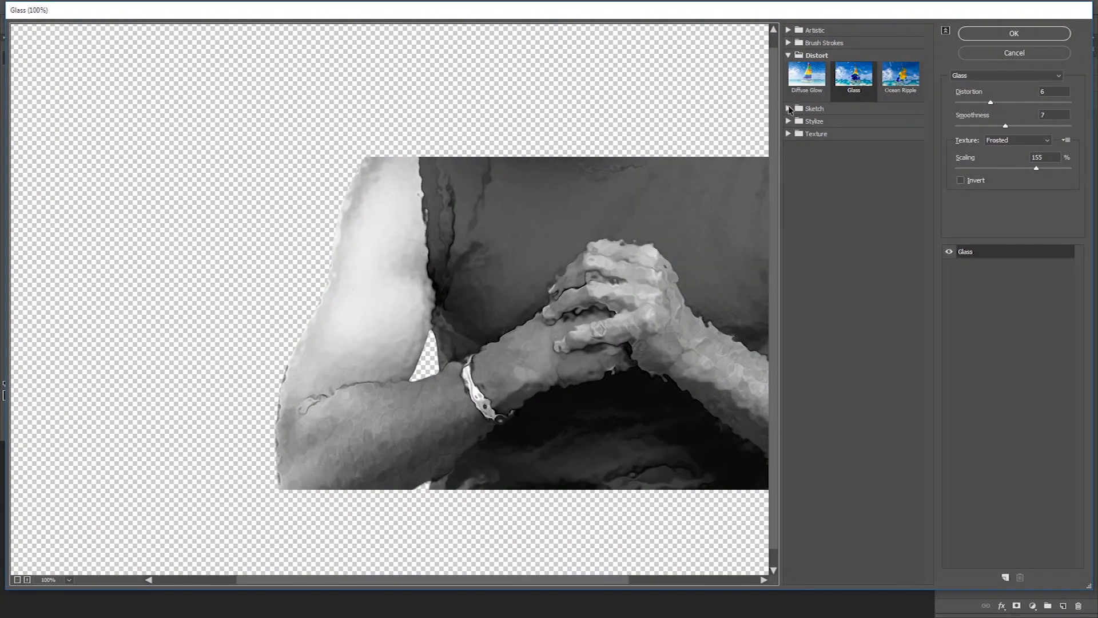
pyautogui.click(789, 108)
pyautogui.click(806, 168)
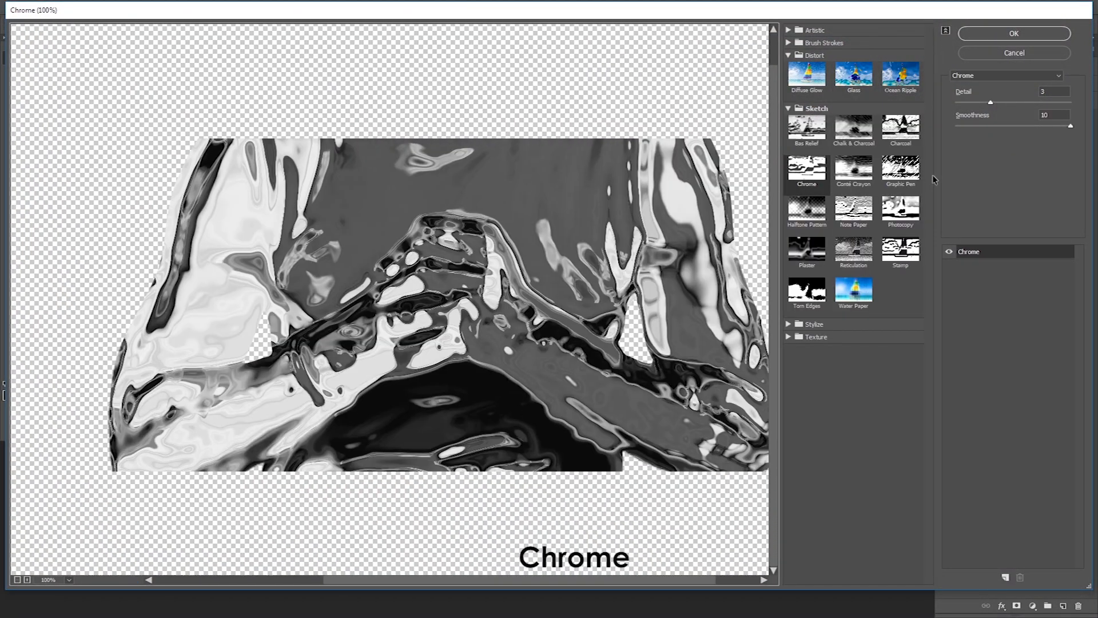
pyautogui.moveTo(992, 102); pyautogui.dragTo(1018, 103)
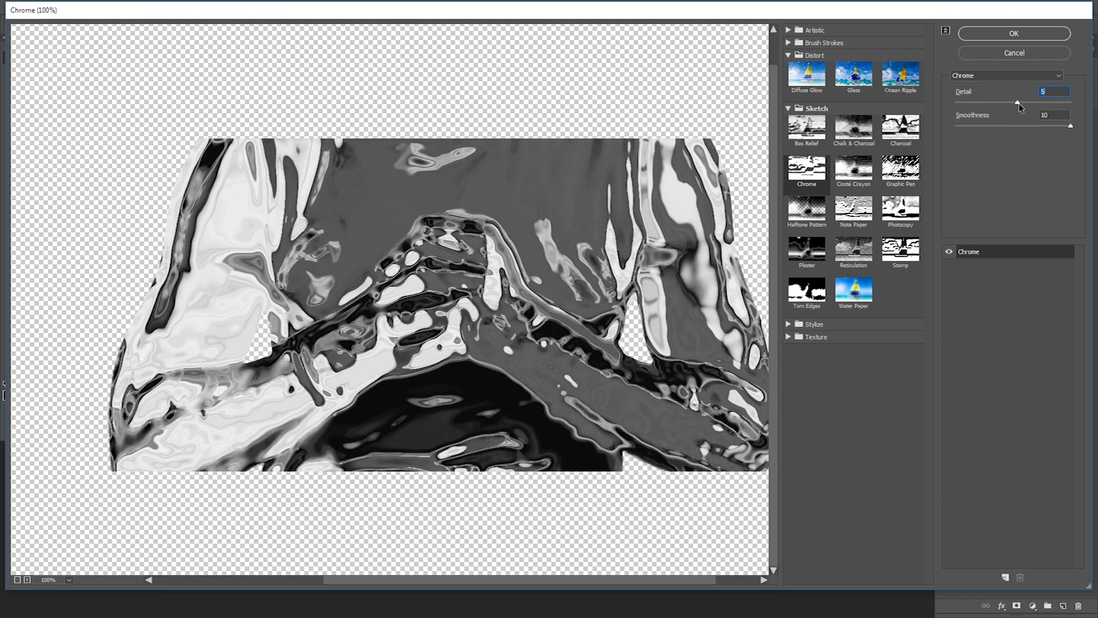
pyautogui.click(1019, 35)
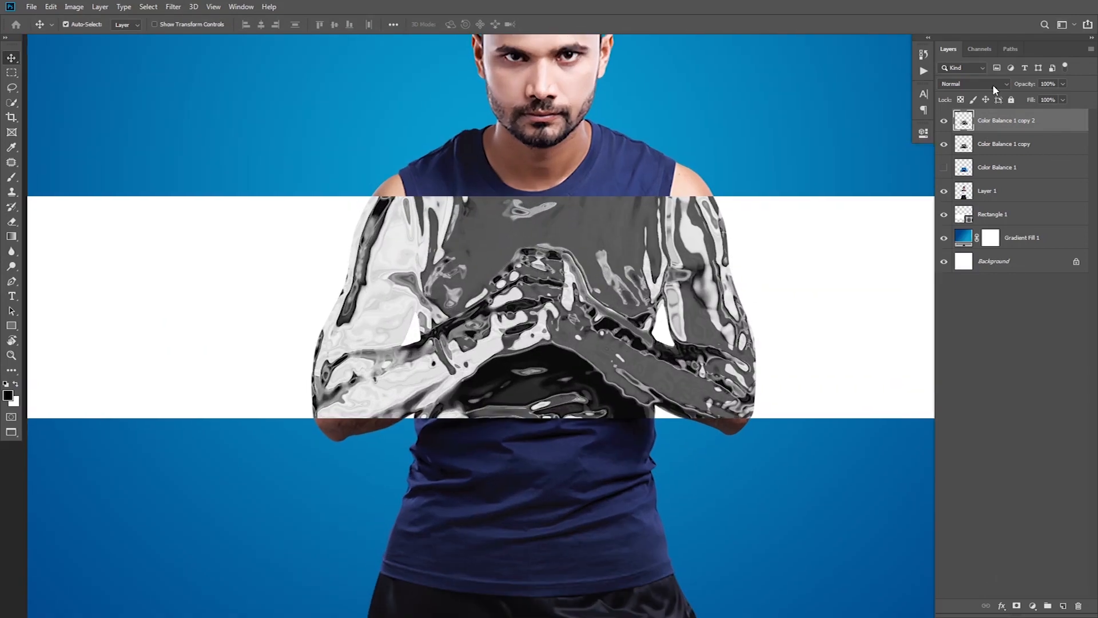
# Set the chrome layer's opacity to 75% and change the Color Balance 1 copy layer's blend mode to Screen
pyautogui.moveTo(1024, 85); pyautogui.dragTo(1008, 86)
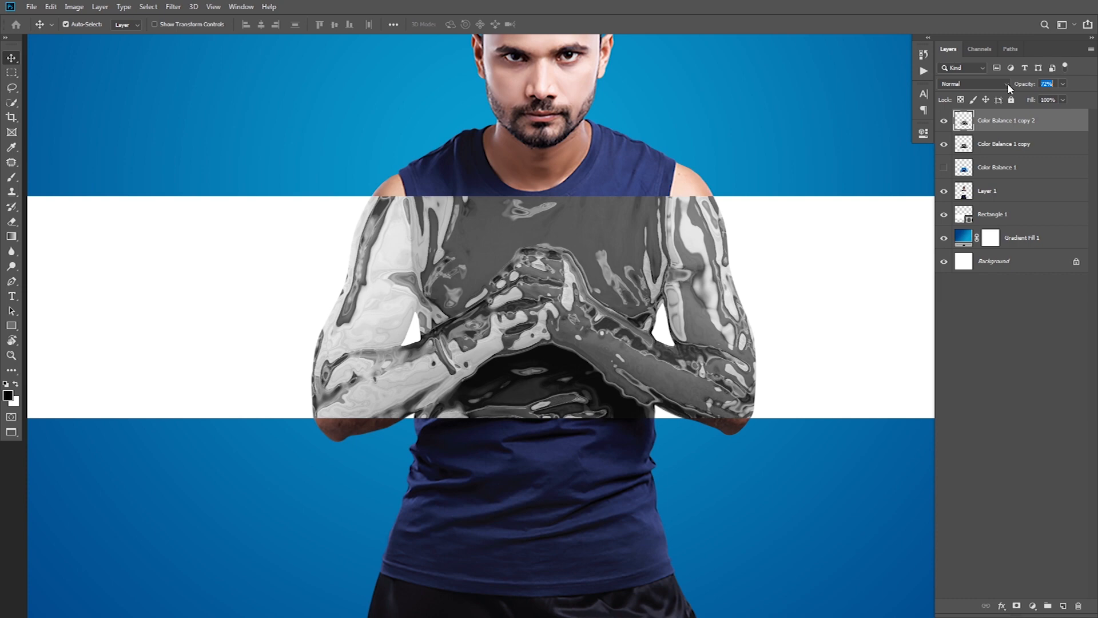
pyautogui.write('75')
pyautogui.click(987, 147)
pyautogui.click(975, 84)
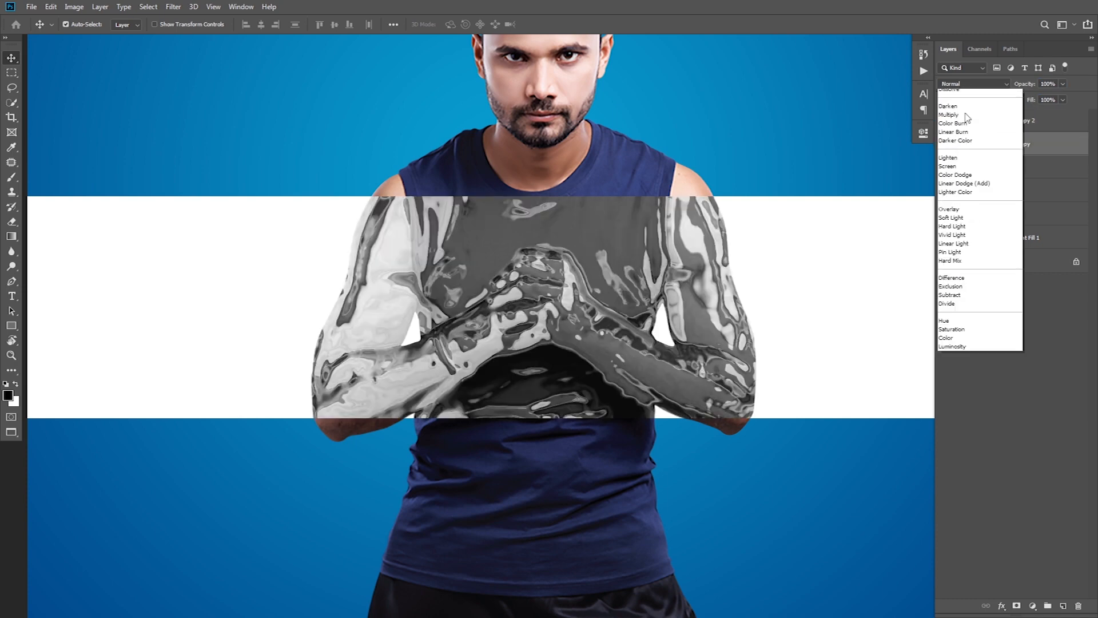
pyautogui.click(946, 179)
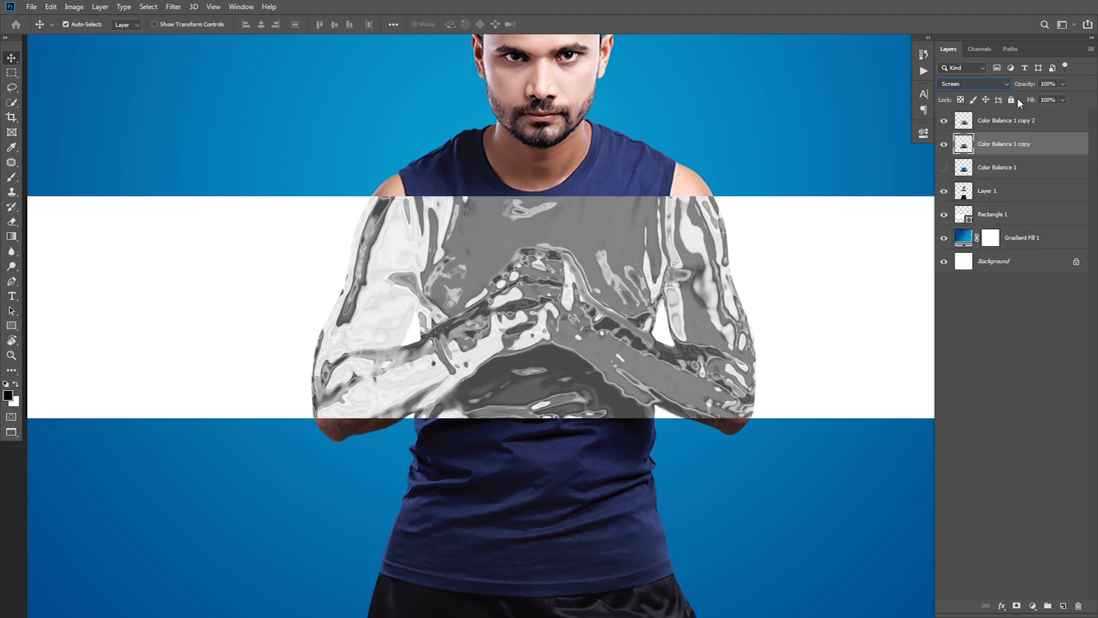
# Compare the torso layers' visibility, then merge Color Balance 1 copy and Color Balance 1 copy 2 with Color Balance 1 hidden
pyautogui.click(944, 121)
pyautogui.click(944, 121)
pyautogui.click(945, 168)
pyautogui.click(945, 145)
pyautogui.click(945, 146)
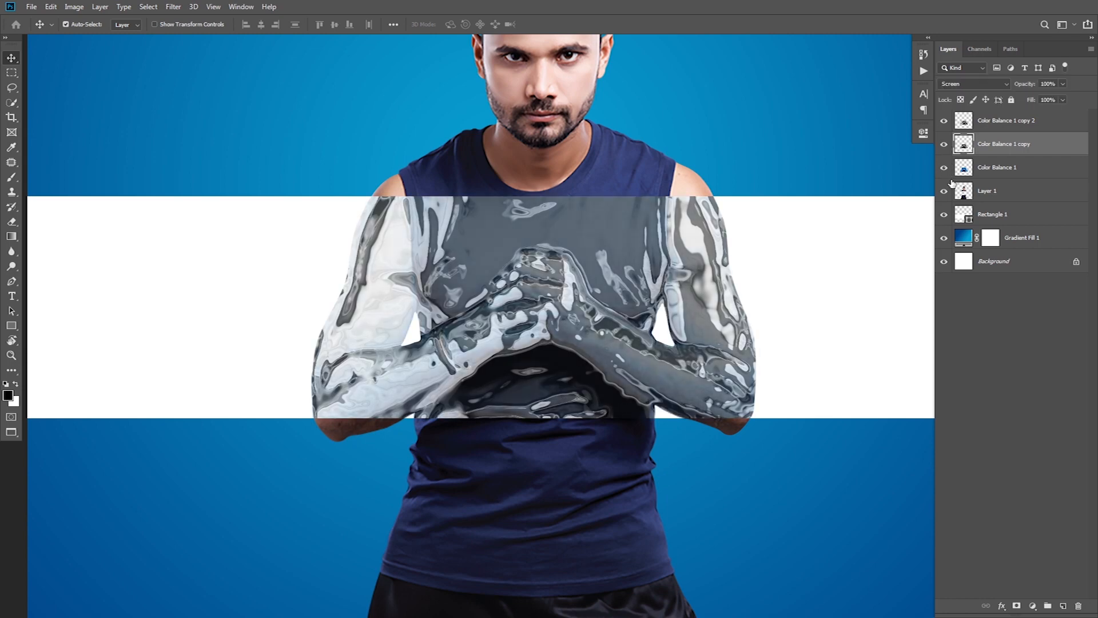
pyautogui.keyDown('shift'); pyautogui.click(1001, 127); pyautogui.keyUp('shift')
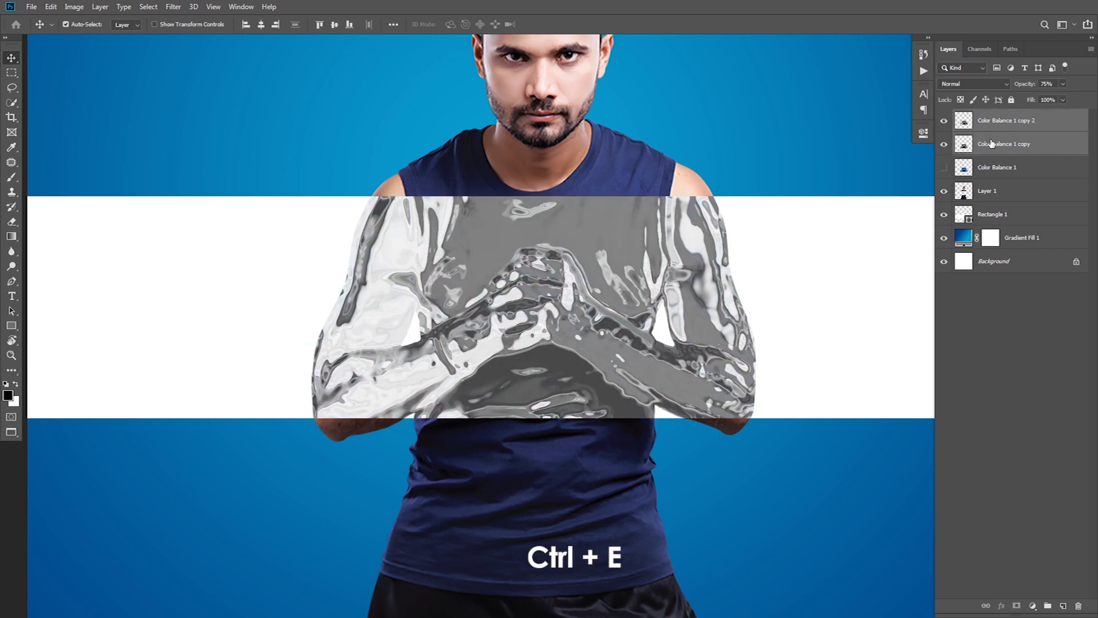
pyautogui.hotkey('ctrl', 'e')
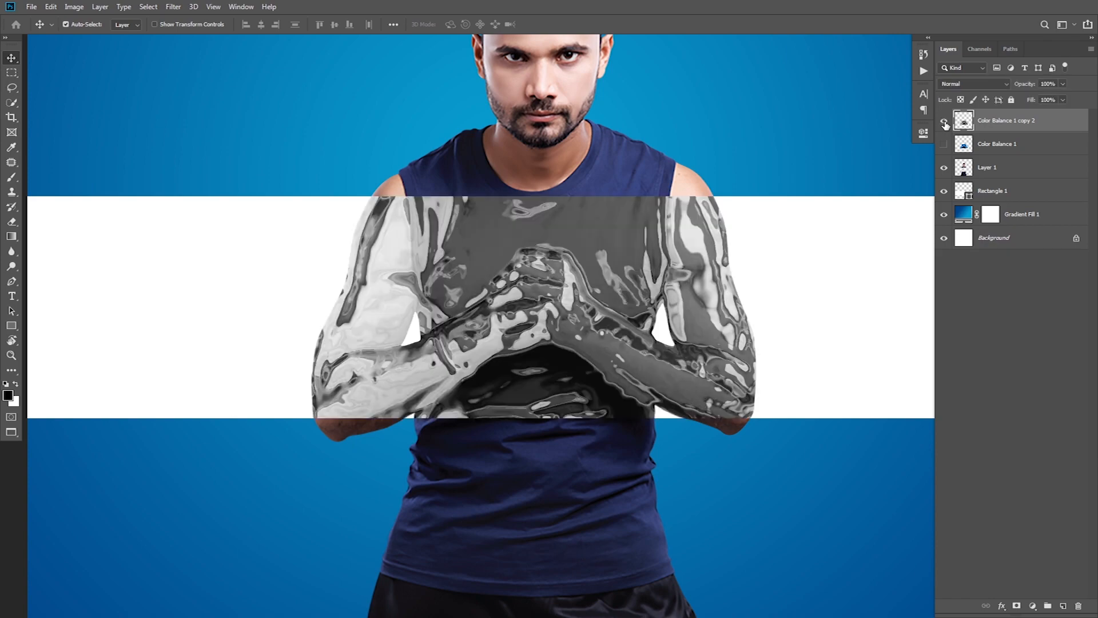
# Open the Filter Gallery for the merged torso layer Color Balance 1 copy 2 and choose the Glass distort filter
pyautogui.click(174, 7)
pyautogui.click(196, 55)
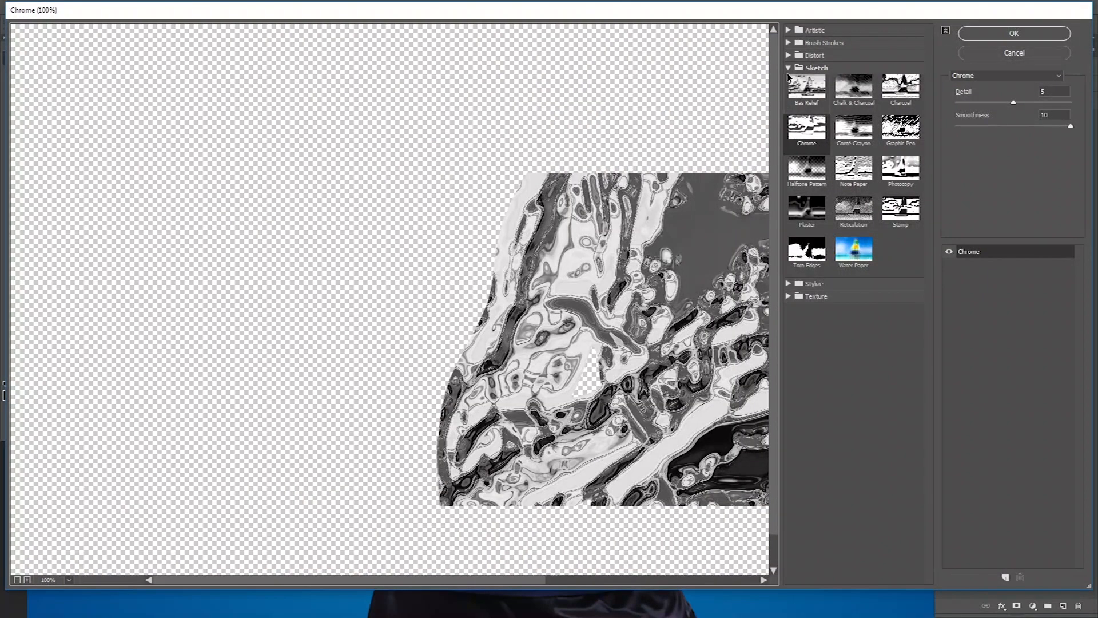
pyautogui.click(788, 68)
pyautogui.keyDown('alt'); pyautogui.click(561, 287); pyautogui.keyUp('alt')
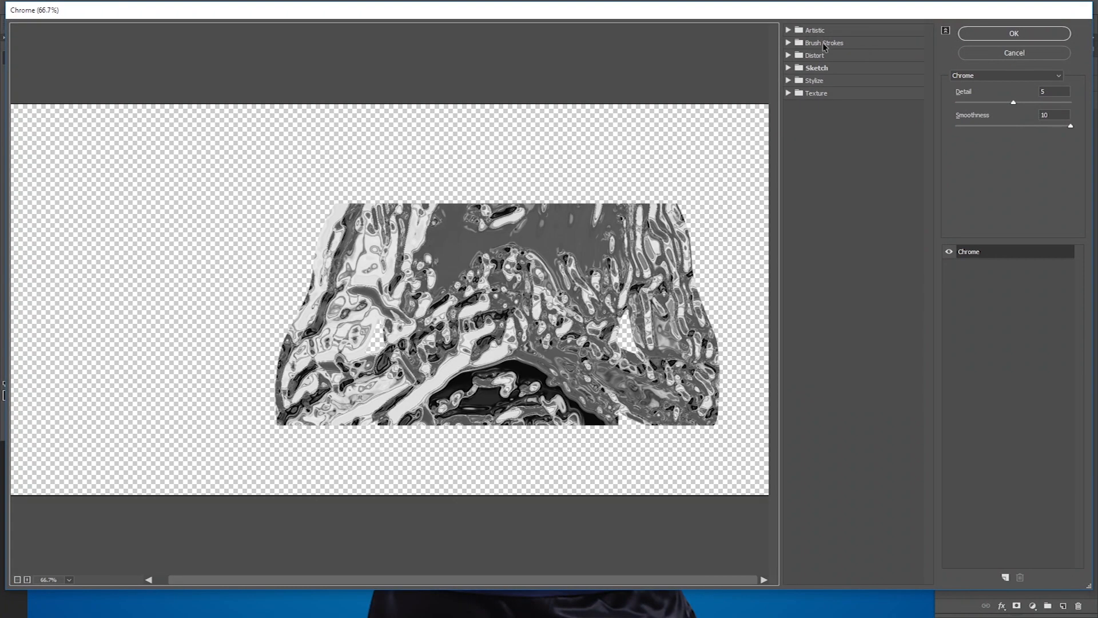
pyautogui.click(804, 57)
pyautogui.click(843, 83)
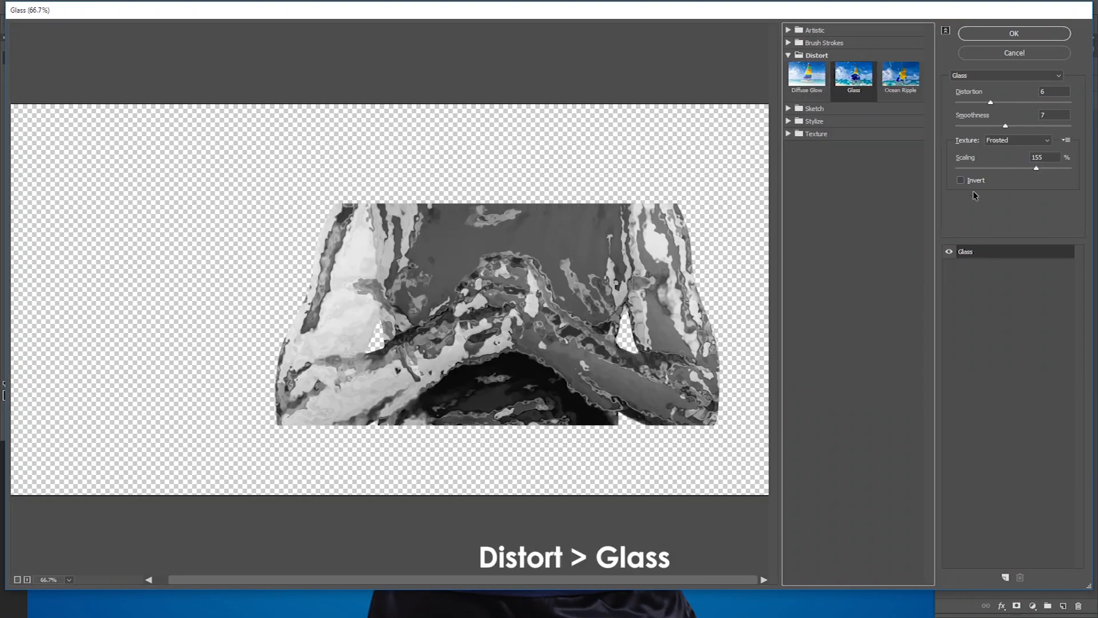
# Compare the Frosted and Canvas textures for the Glass filter and choose Canvas
pyautogui.click(1018, 140)
pyautogui.click(1002, 160)
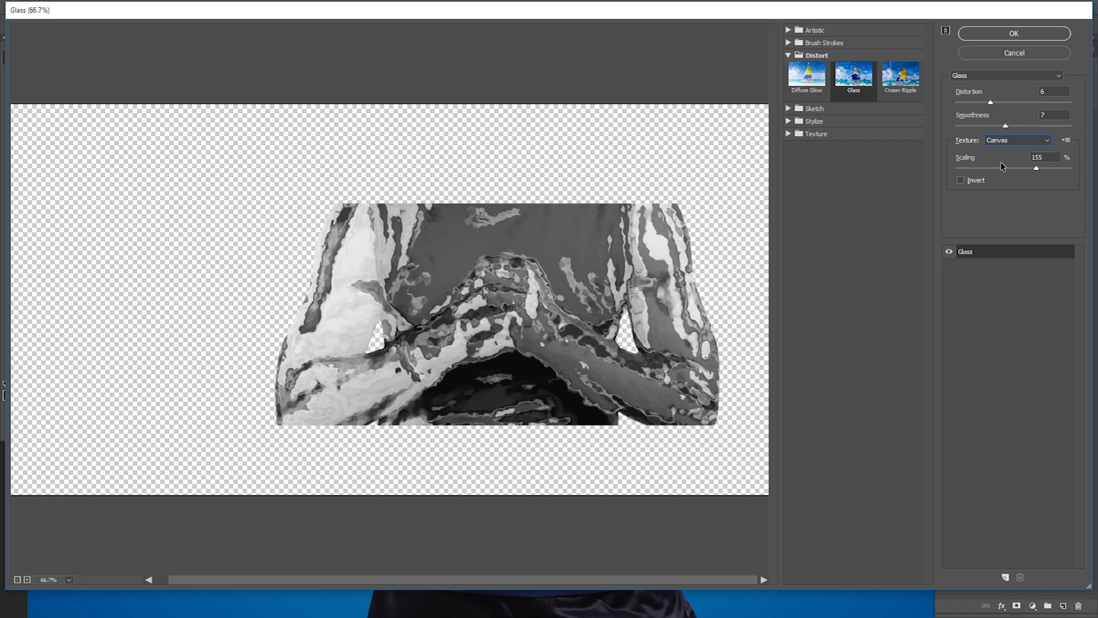
pyautogui.click(1007, 141)
pyautogui.click(999, 170)
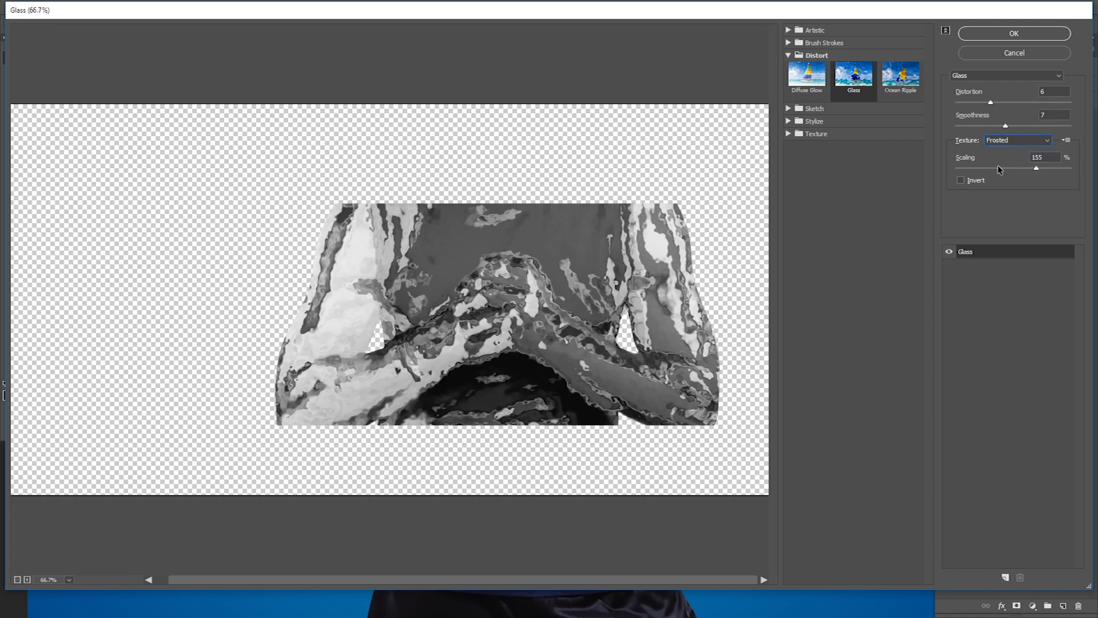
pyautogui.click(1007, 141)
pyautogui.click(999, 160)
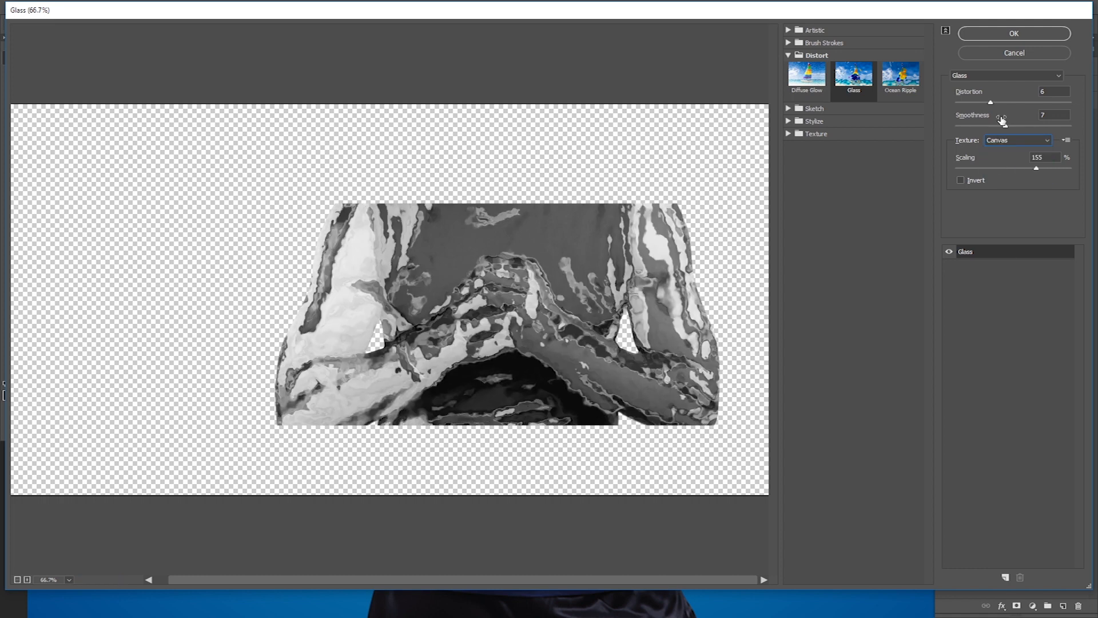
# Set the Glass filter's smoothness to 10, distortion to 5 and scaling to 165%, preview the effect and apply it
pyautogui.moveTo(1005, 126); pyautogui.dragTo(1017, 125)
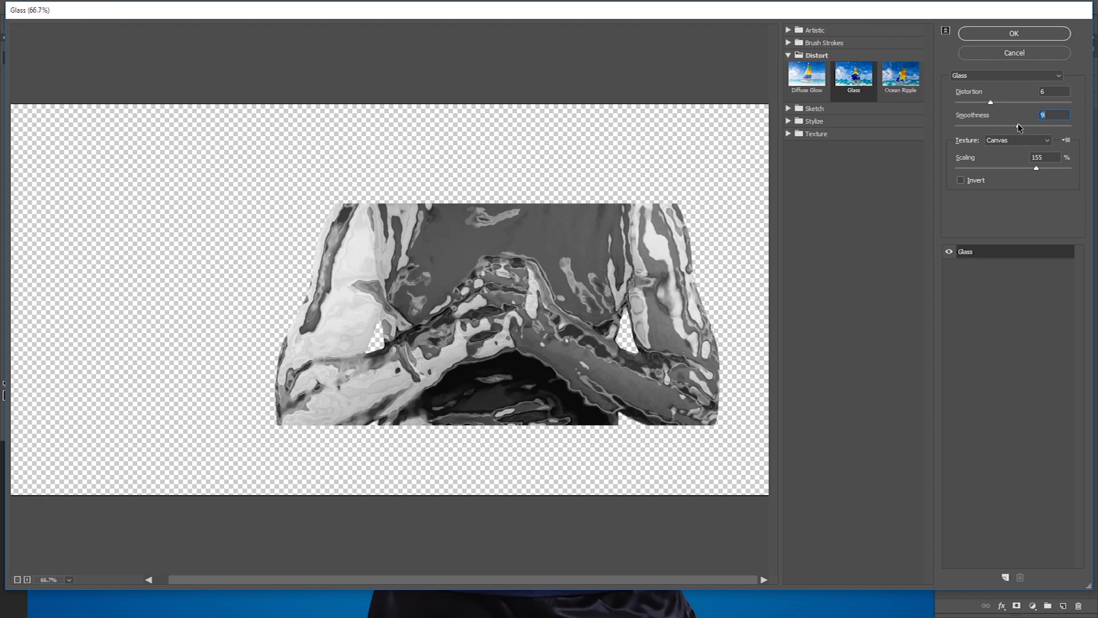
pyautogui.write('10')
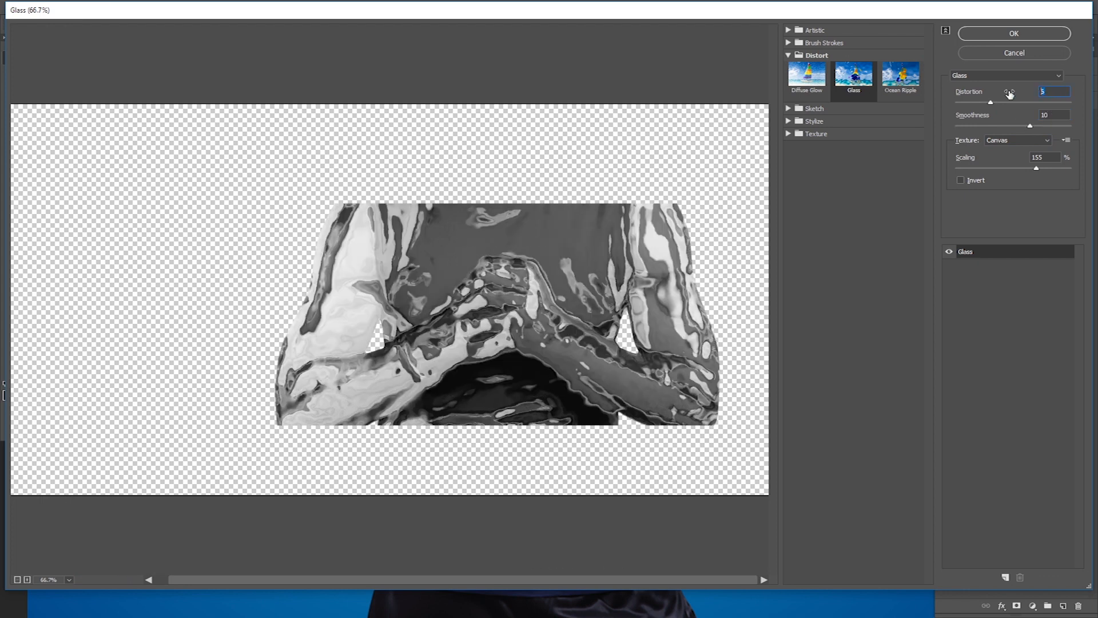
pyautogui.write('5165')
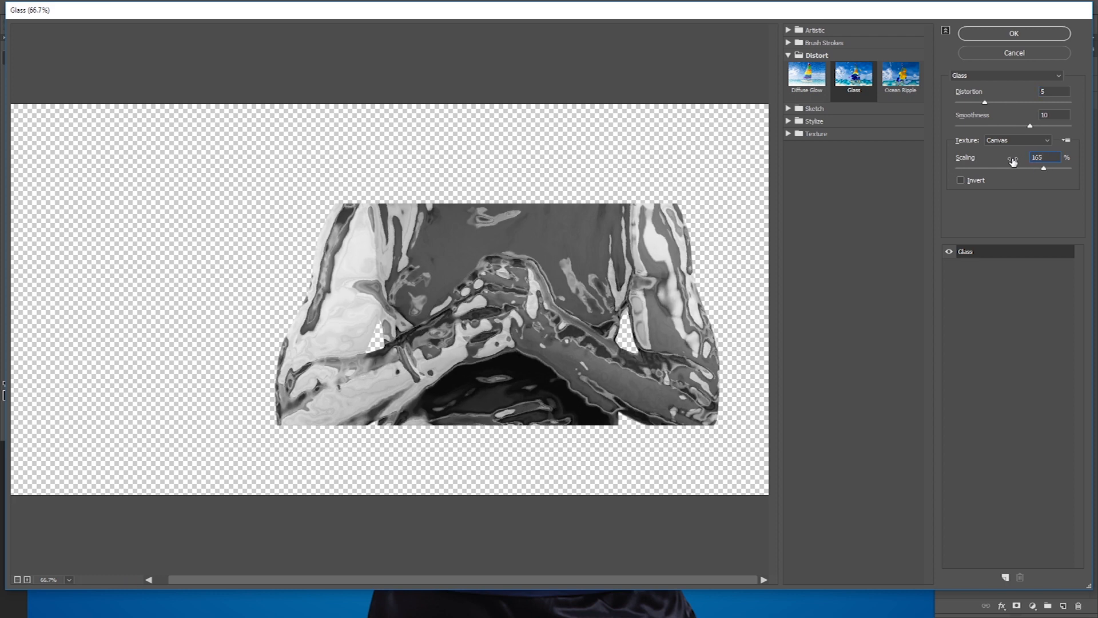
pyautogui.click(950, 252)
pyautogui.click(950, 252)
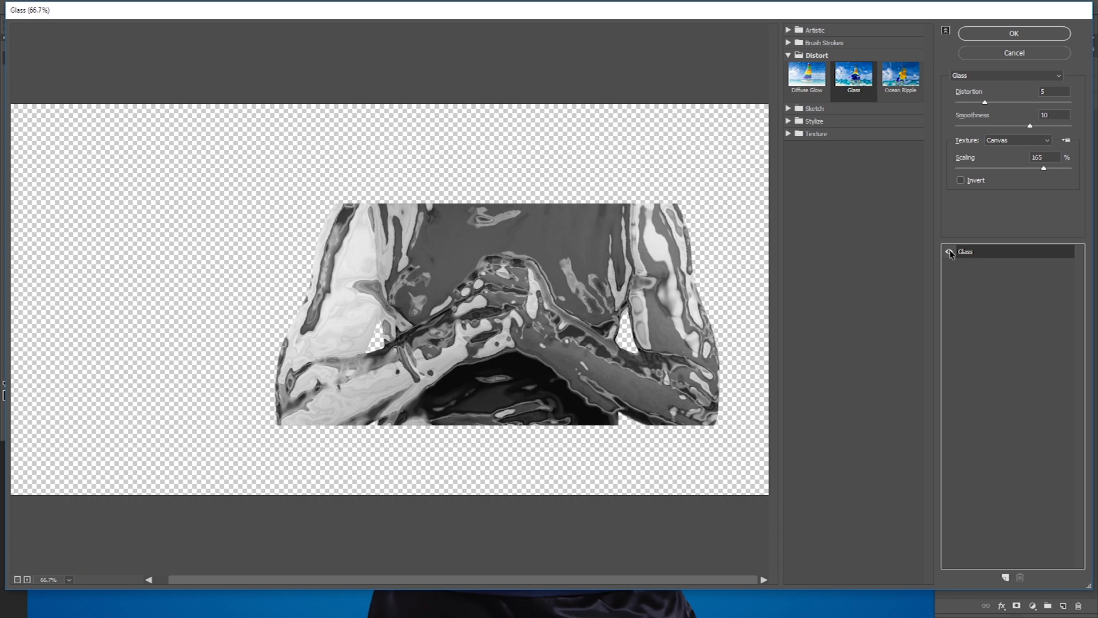
pyautogui.click(1014, 34)
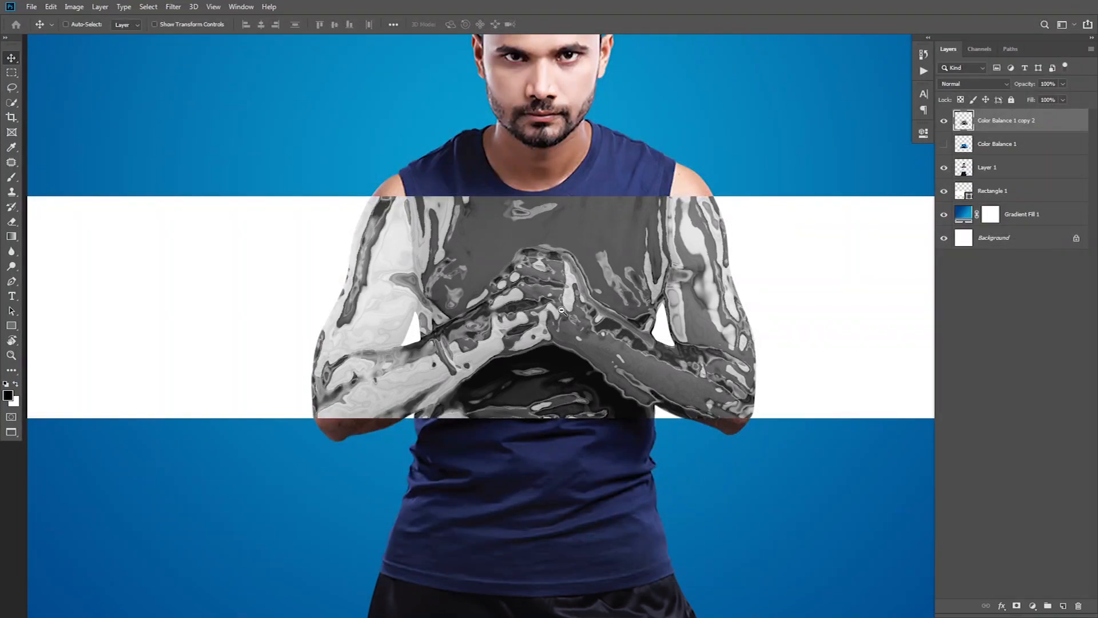
# Add a Hue/Saturation adjustment layer clipped to the Color Balance 1 copy 2 torso layer
pyautogui.scroll(-2, 566, 302)
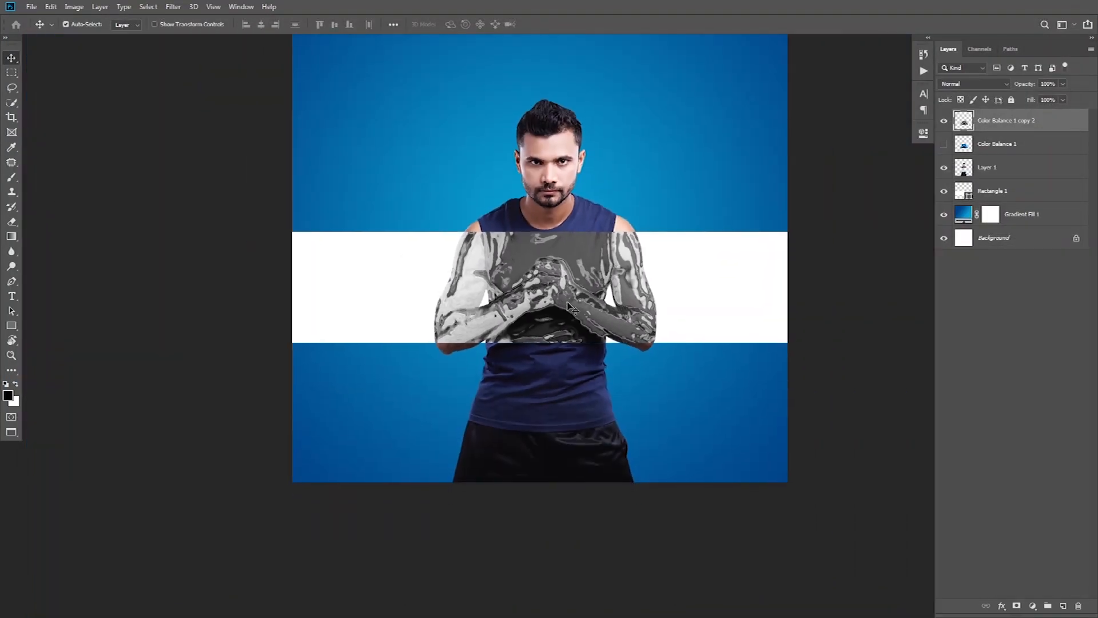
pyautogui.moveTo(567, 303); pyautogui.dragTo(575, 311)
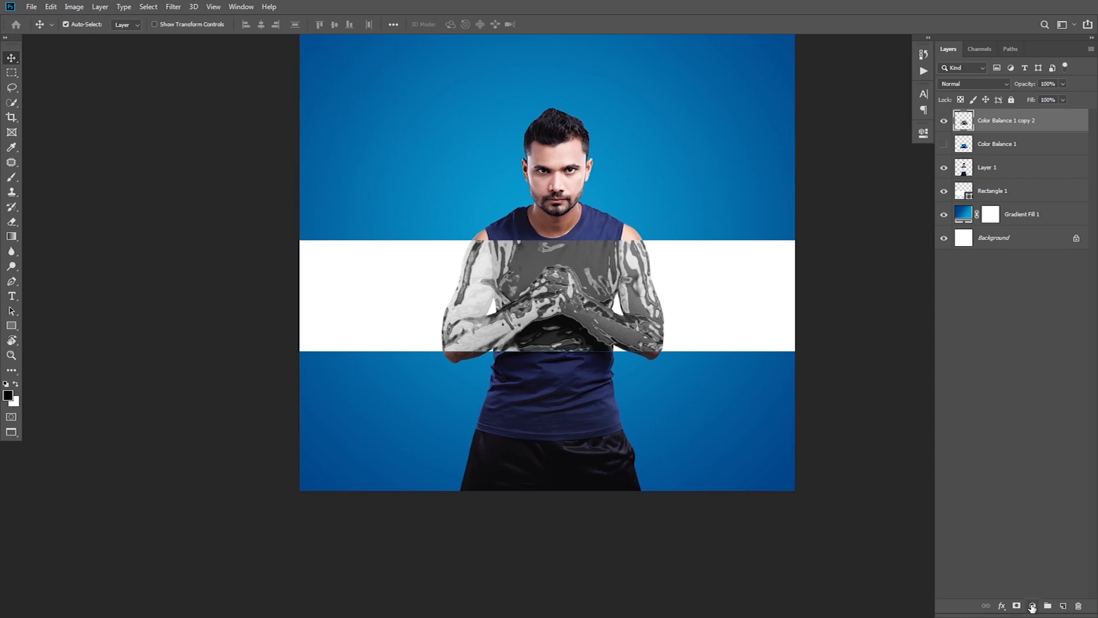
pyautogui.click(1032, 605)
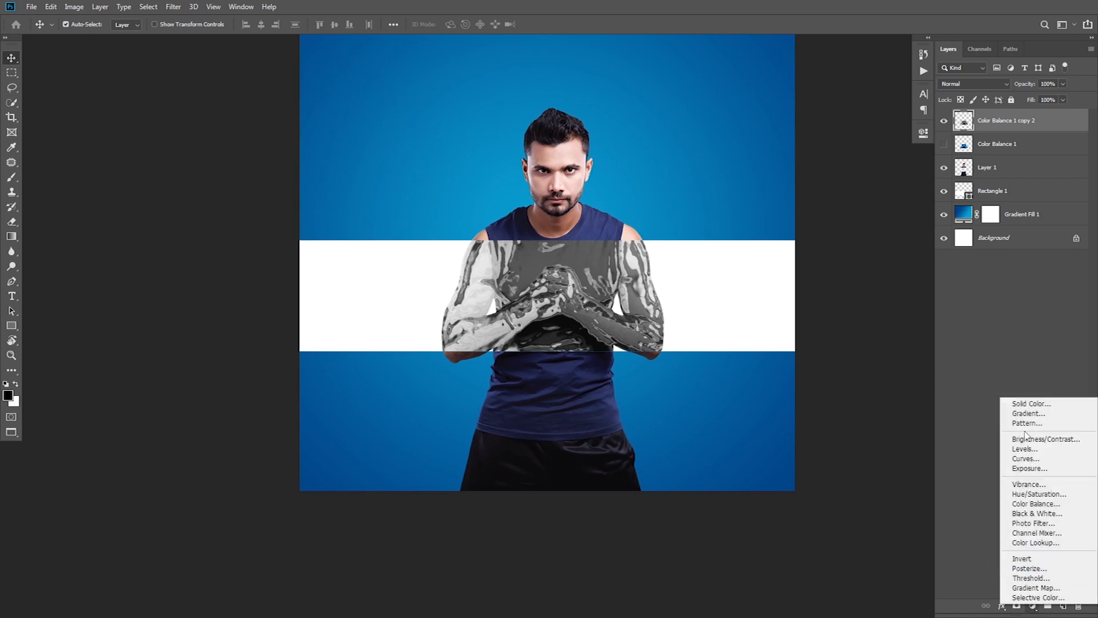
pyautogui.click(1031, 496)
pyautogui.click(824, 323)
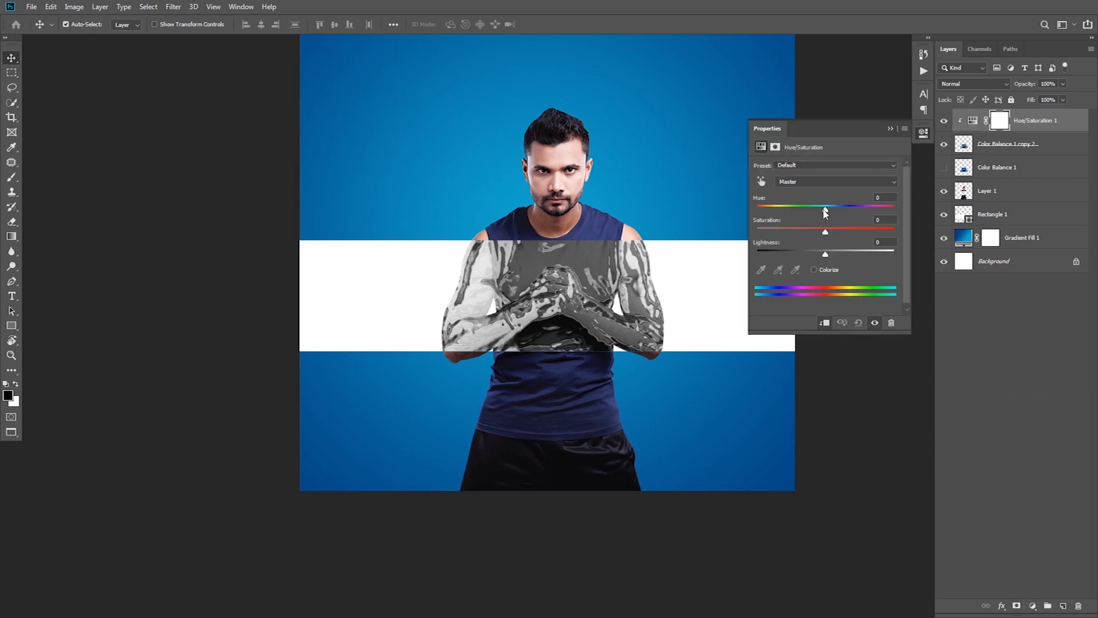
# Colorize the torso with hue 205 and saturation 60, then compare it with and without the adjustment
pyautogui.moveTo(838, 210); pyautogui.dragTo(866, 210)
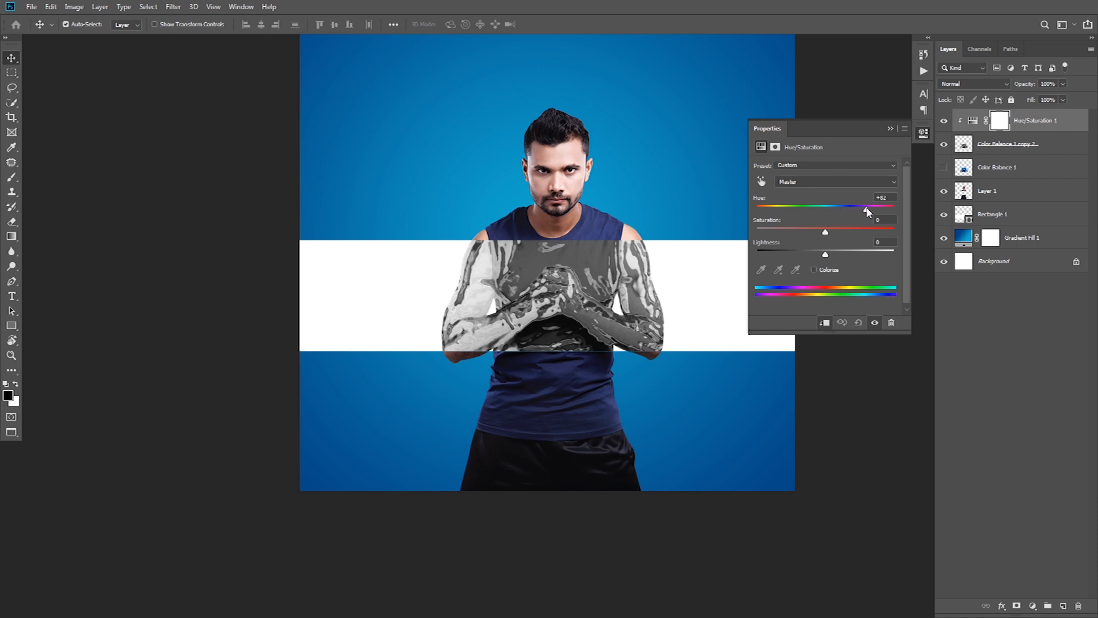
pyautogui.click(829, 270)
pyautogui.moveTo(757, 210); pyautogui.dragTo(850, 216)
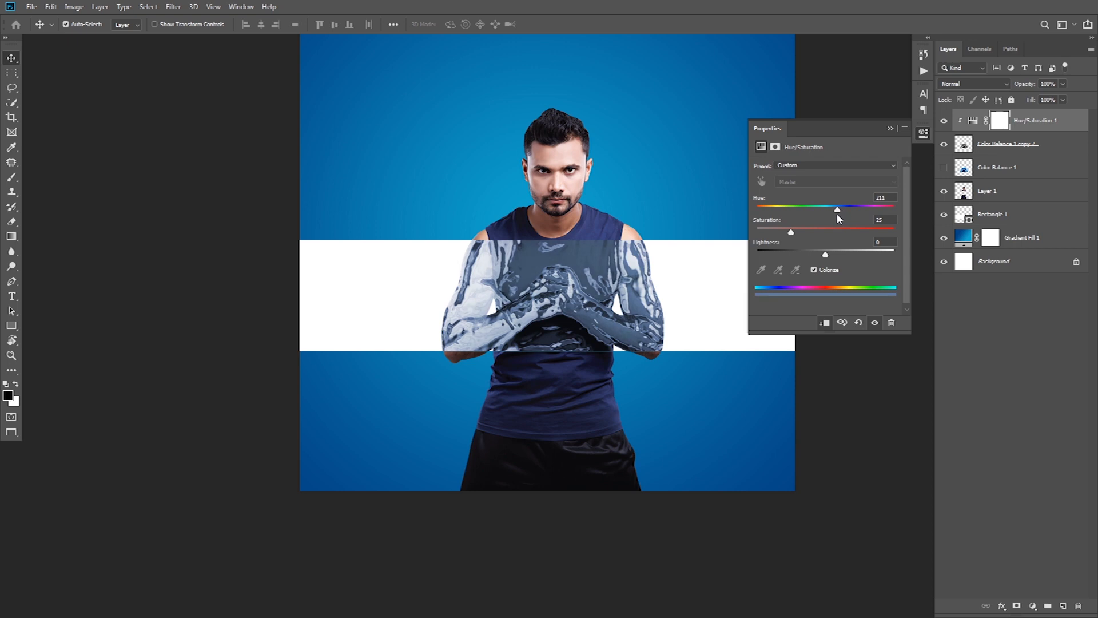
pyautogui.click(881, 197)
pyautogui.write('205')
pyautogui.write('60')
pyautogui.click(890, 128)
pyautogui.click(944, 121)
pyautogui.click(945, 121)
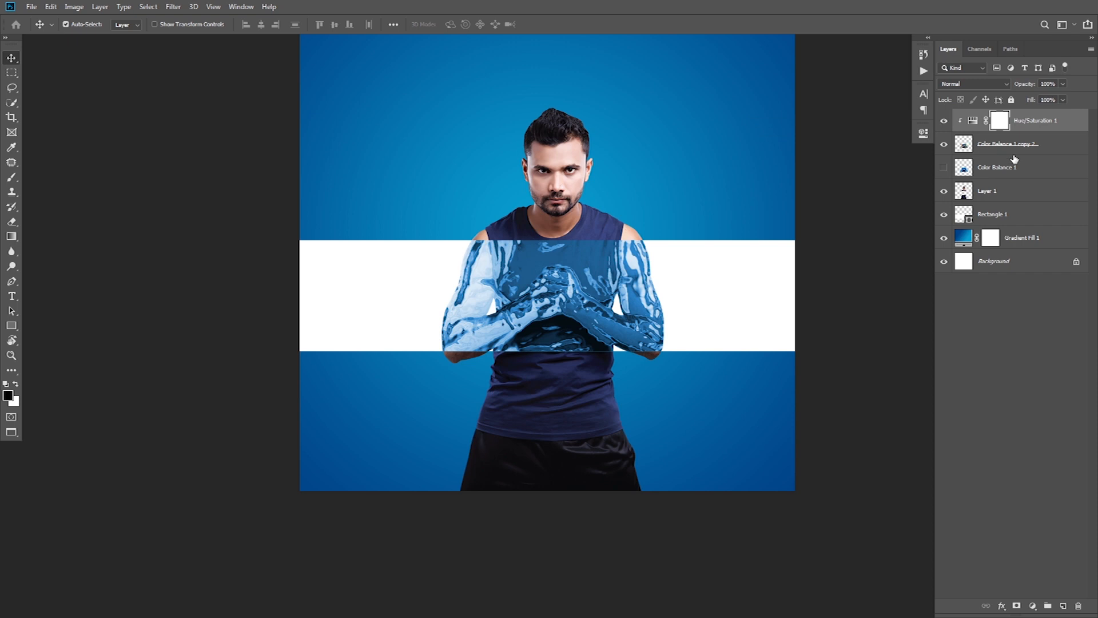
# Merge the Hue/Saturation 1 adjustment with Color Balance 1 copy 2 and check the merged layer's visibility
pyautogui.keyDown('shift'); pyautogui.click(1012, 150); pyautogui.keyUp('shift')
pyautogui.hotkey('ctrl', 'e')
pyautogui.click(944, 121)
pyautogui.click(945, 122)
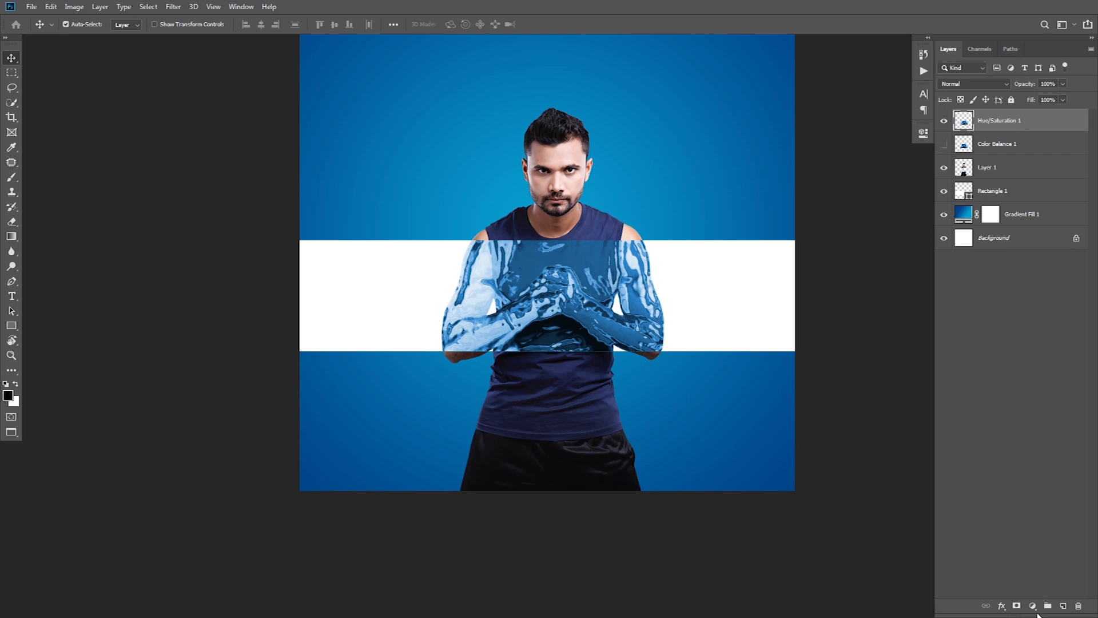
# Add a Color Balance adjustment layer clipped to the merged Hue/Saturation 1 layer and shift its midtones toward cyan and green
pyautogui.click(1035, 606)
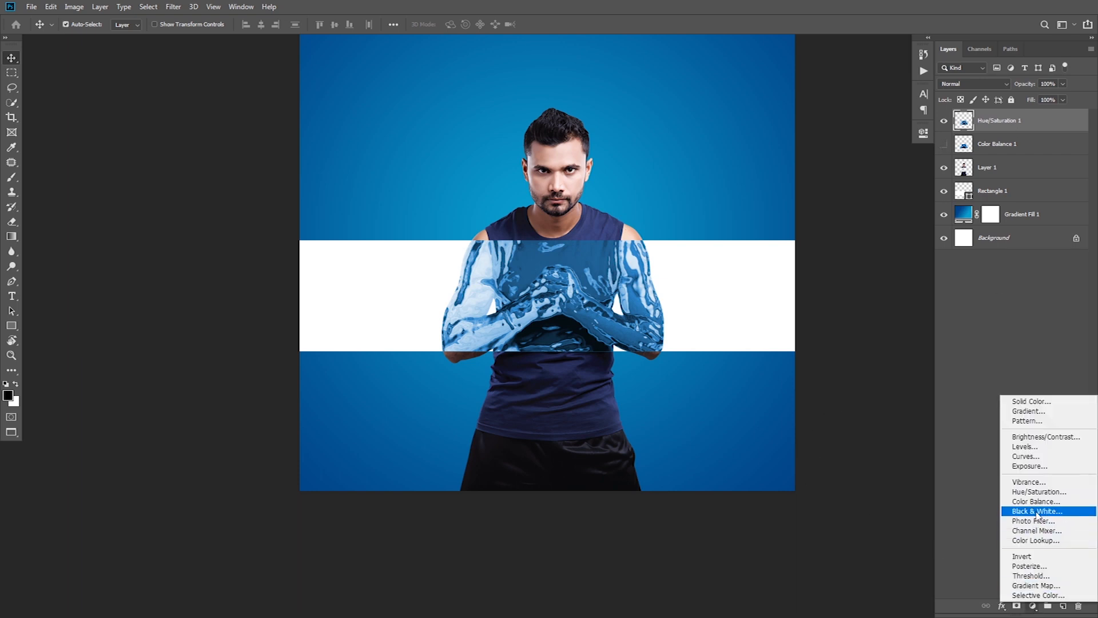
pyautogui.click(1039, 501)
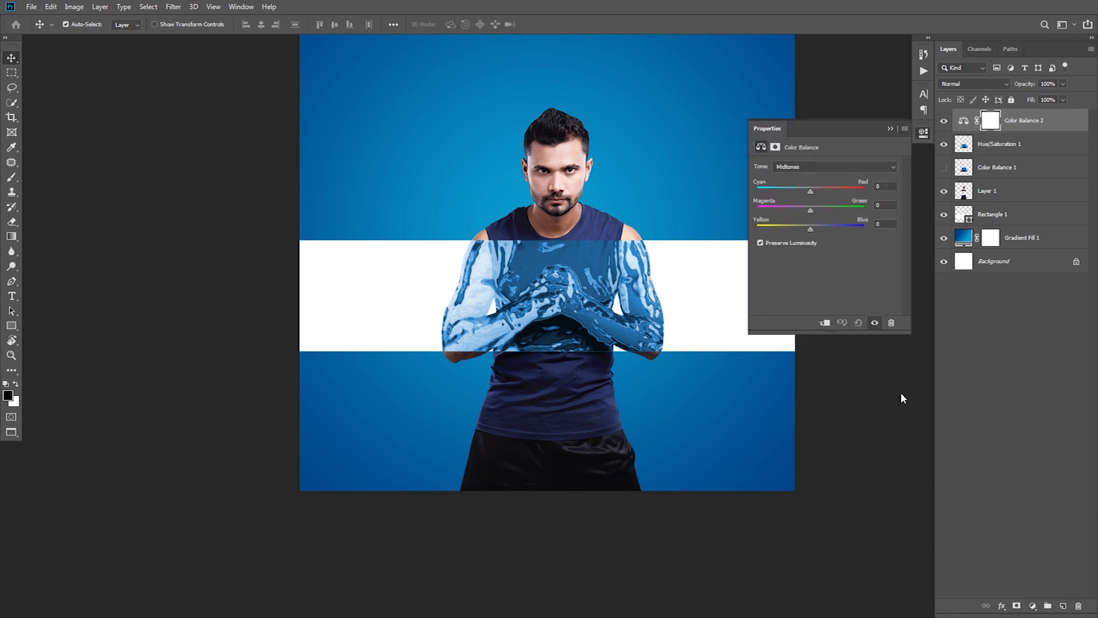
pyautogui.click(825, 323)
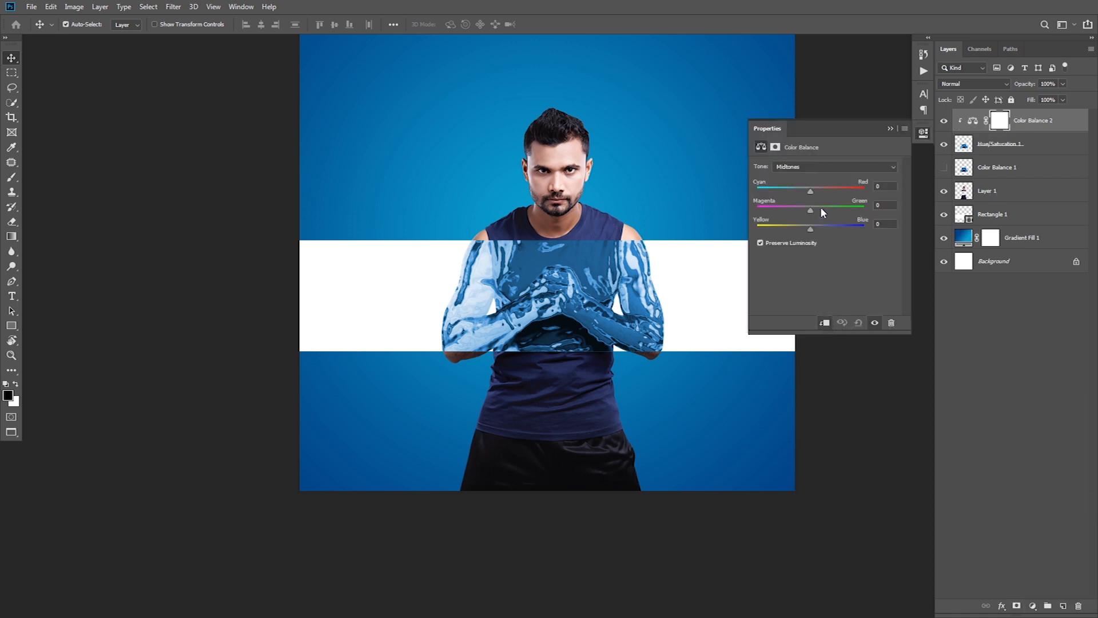
pyautogui.moveTo(797, 189); pyautogui.dragTo(824, 208)
# Compare the blue torso with and without the Color Balance 2 adjustment
pyautogui.click(875, 322)
pyautogui.click(875, 322)
pyautogui.click(874, 322)
pyautogui.click(874, 323)
pyautogui.click(875, 322)
pyautogui.click(875, 322)
pyautogui.click(874, 322)
pyautogui.click(874, 322)
pyautogui.click(889, 129)
# Merge the Hue/Saturation 1 and Color Balance 2 layers and check the merged torso against the rest of the photo
pyautogui.click(1002, 146)
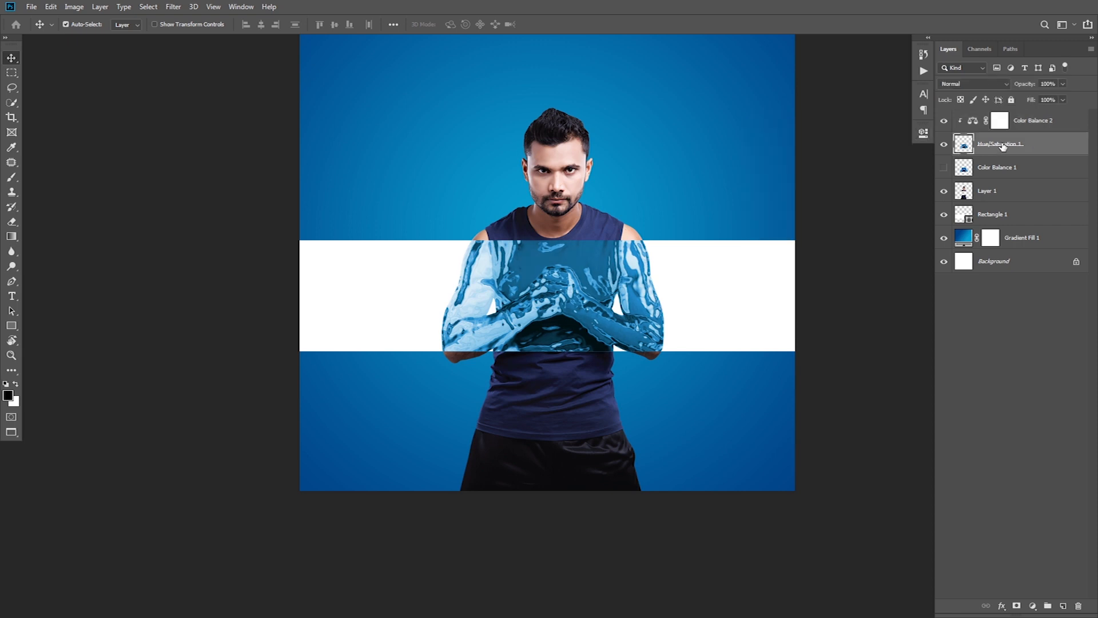
pyautogui.keyDown('shift'); pyautogui.click(1035, 128); pyautogui.keyUp('shift')
pyautogui.hotkey('ctrl', 'e')
pyautogui.click(942, 121)
pyautogui.click(943, 121)
pyautogui.scroll(-2, 635, 323)
pyautogui.scroll(3, 635, 323)
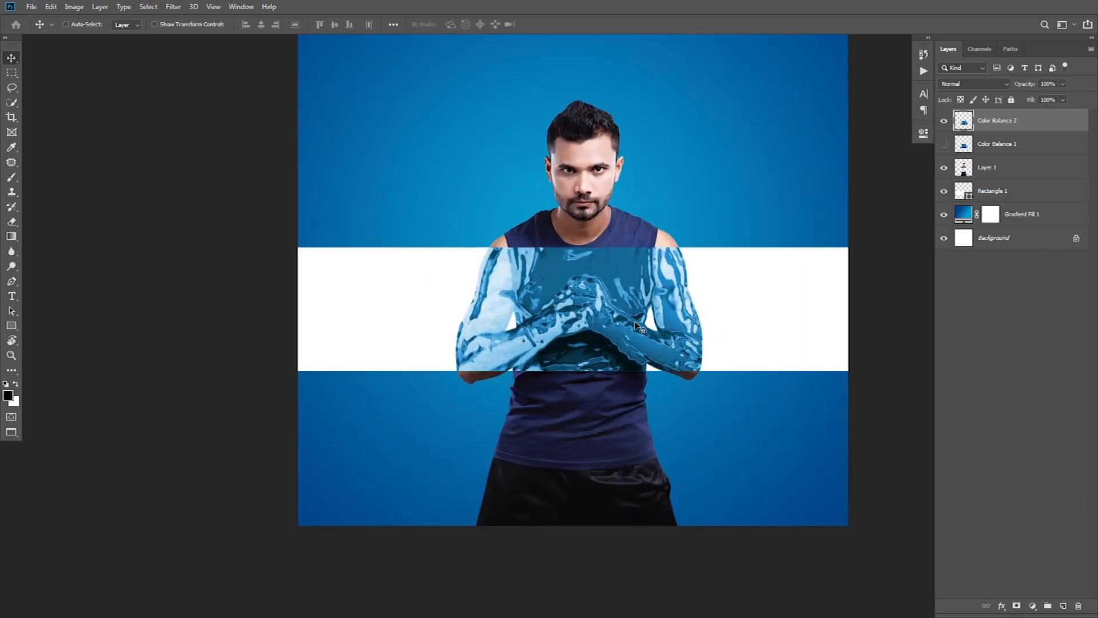
# Open the water wave image "unnamed", cut its whole content, close the file and paste the wave into the composite
pyautogui.hotkey('ctrl', 'o')
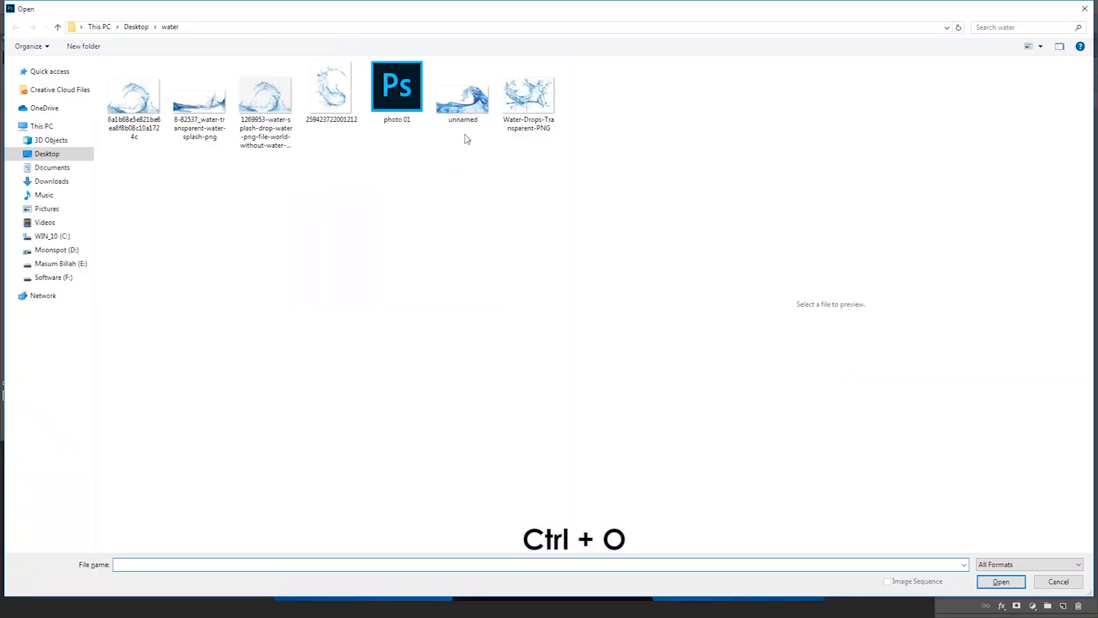
pyautogui.doubleClick(462, 103)
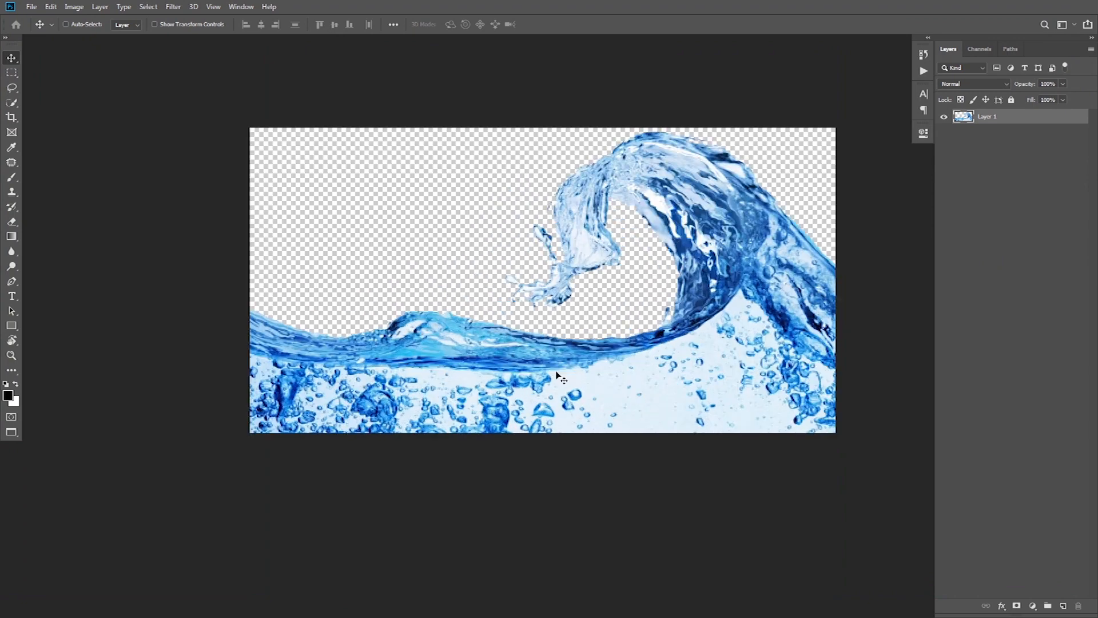
pyautogui.hotkey('ctrl', 'a')
pyautogui.hotkey('ctrl', 'x')
pyautogui.hotkey('ctrl', 'w')
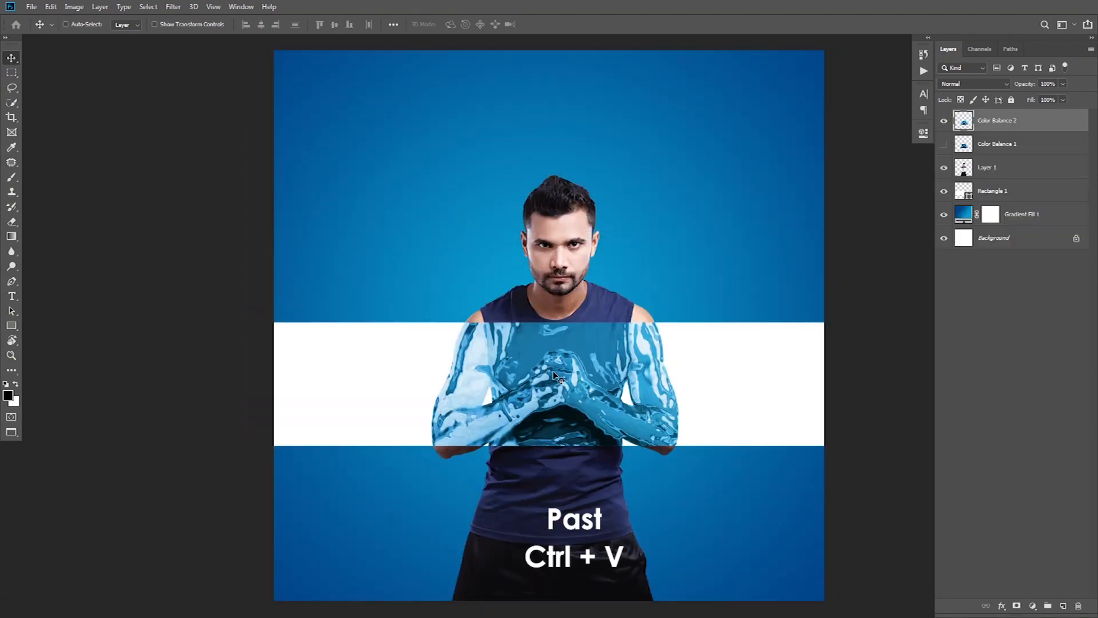
pyautogui.hotkey('ctrl', 'v')
pyautogui.scroll(3, 537, 386)
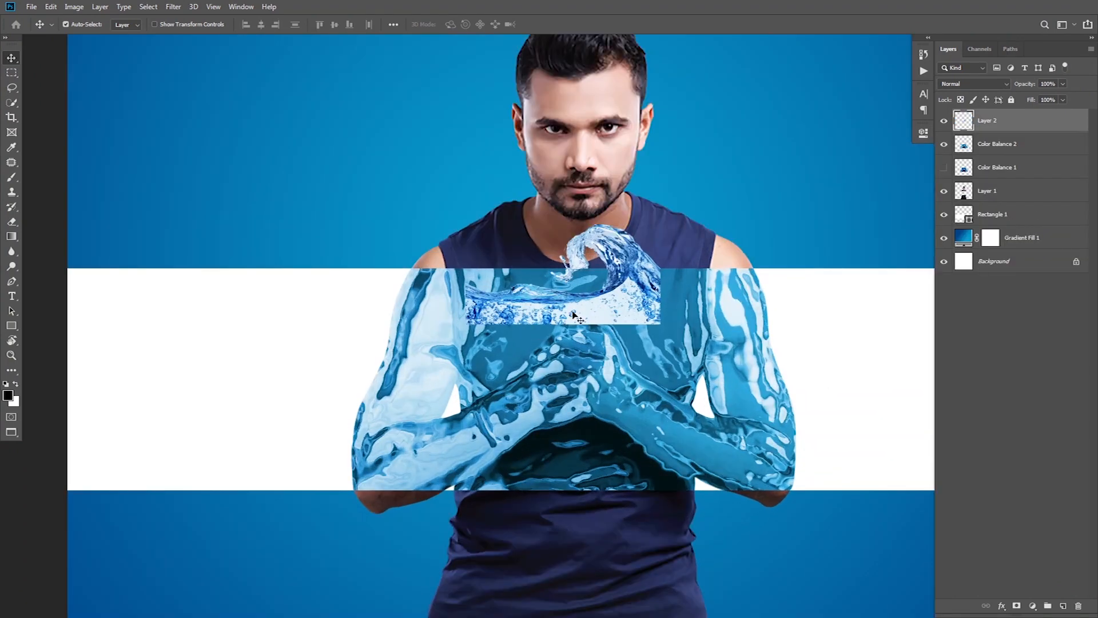
# Move the wave over the man's hands, rotate it and flip it vertically
pyautogui.moveTo(595, 296); pyautogui.dragTo(534, 398)
pyautogui.hotkey('ctrl', 't')
pyautogui.moveTo(589, 299); pyautogui.dragTo(535, 243)
pyautogui.rightClick(549, 375)
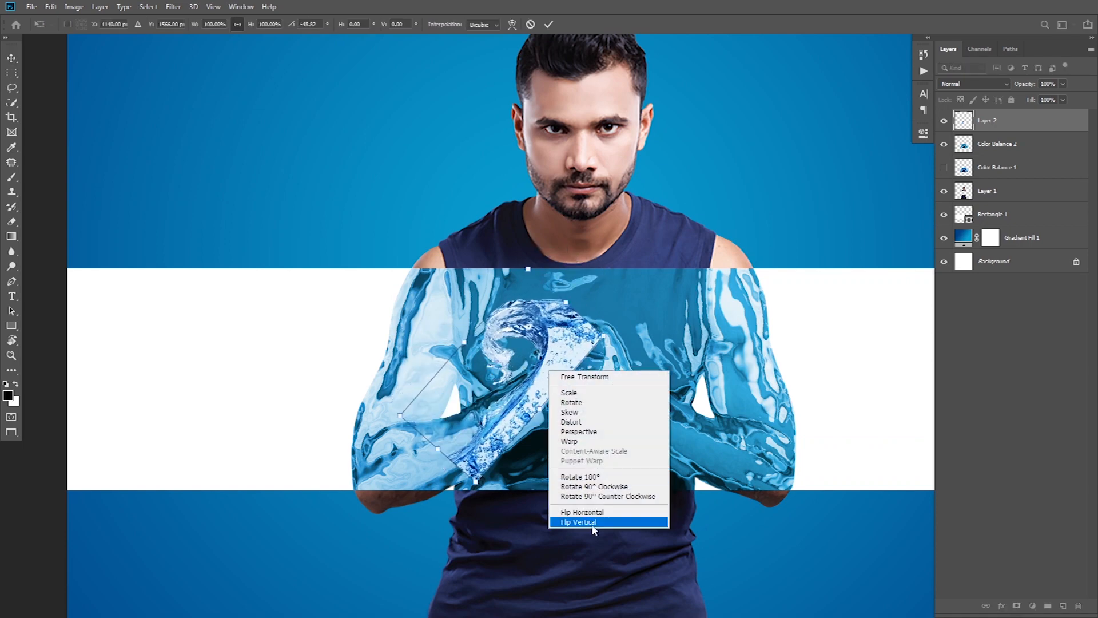
pyautogui.click(597, 519)
pyautogui.moveTo(634, 416); pyautogui.dragTo(589, 172)
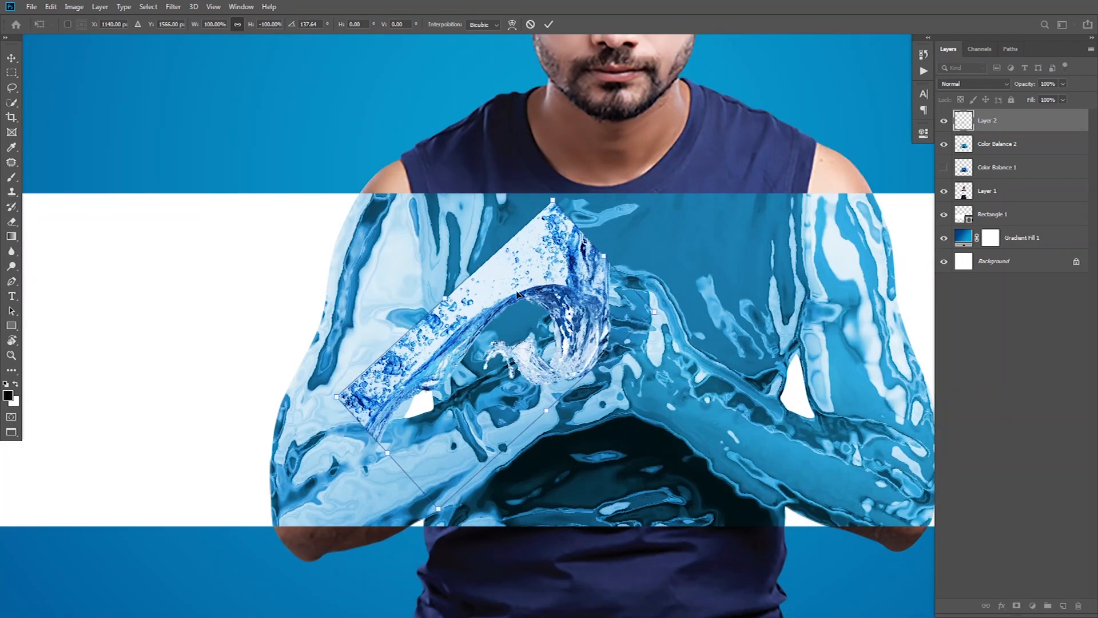
# Place the flipped wave along the forearm on the image's left side, rotate it to follow the arm and apply the transformation
pyautogui.moveTo(517, 295); pyautogui.dragTo(477, 479)
pyautogui.moveTo(640, 423); pyautogui.dragTo(662, 483)
pyautogui.moveTo(444, 494); pyautogui.dragTo(465, 484)
pyautogui.press('Return')
# Lower the opacity of the wave's Layer 2 to 57% and check its fit on the forearm
pyautogui.moveTo(1023, 85); pyautogui.dragTo(999, 84)
pyautogui.scroll(3, 430, 539)
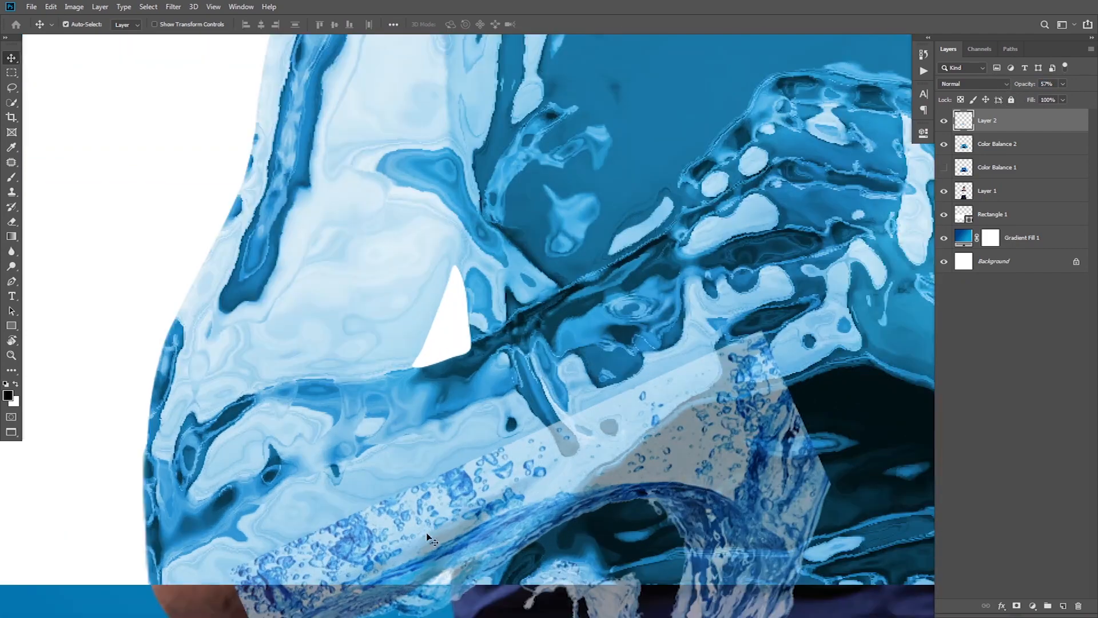
pyautogui.scroll(-3, 429, 540)
pyautogui.moveTo(428, 419)
pyautogui.mouseDown()
pyautogui.moveTo(440, 380)
pyautogui.moveTo(438, 420)
pyautogui.mouseUp()
pyautogui.scroll(1, 627, 336)
pyautogui.scroll(-2, 629, 335)
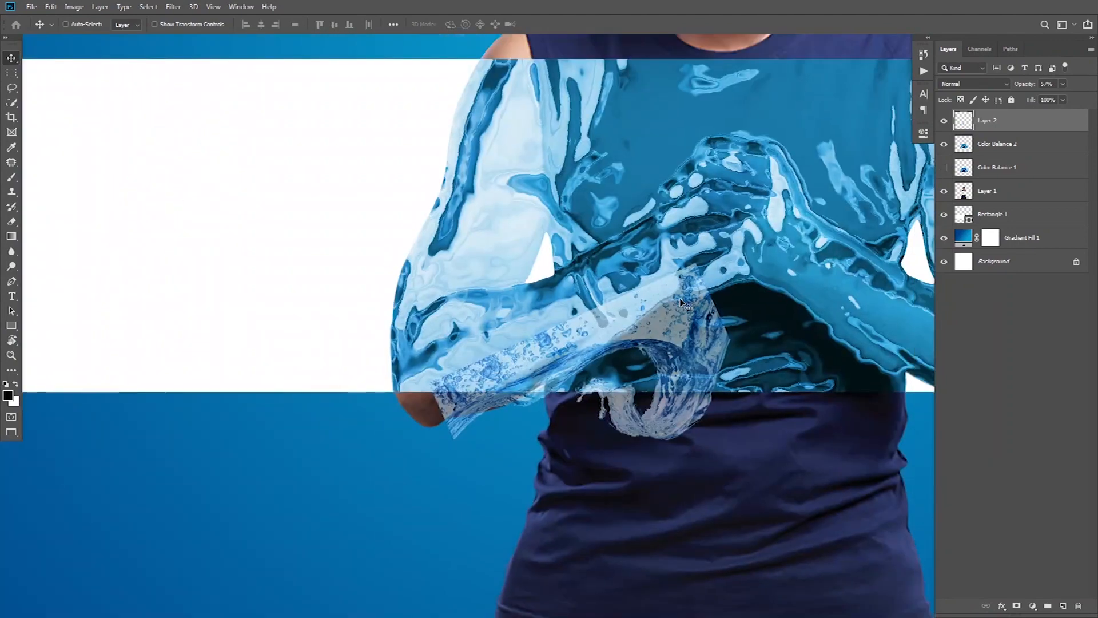
# Enlarge the wave and refit it so that it covers the forearm from the elbow to the hand
pyautogui.hotkey('ctrl', 't')
pyautogui.moveTo(731, 313); pyautogui.dragTo(814, 313)
pyautogui.moveTo(733, 336); pyautogui.dragTo(716, 316)
pyautogui.moveTo(792, 329); pyautogui.dragTo(748, 317)
pyautogui.press('Return')
pyautogui.moveTo(620, 345); pyautogui.dragTo(607, 322)
pyautogui.scroll(2, 617, 342)
pyautogui.moveTo(359, 404); pyautogui.dragTo(408, 386)
# Erase the wave's hard ends and curled tip around the elbow, torso and hand so that it stays within the forearm
pyautogui.press('e')
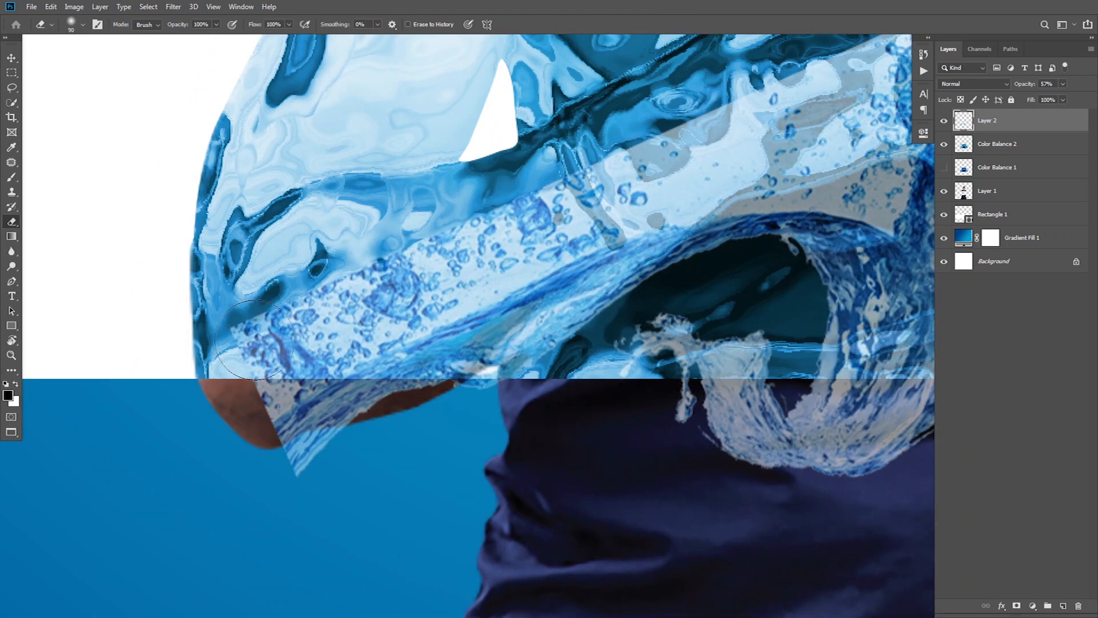
pyautogui.moveTo(247, 422); pyautogui.dragTo(294, 482)
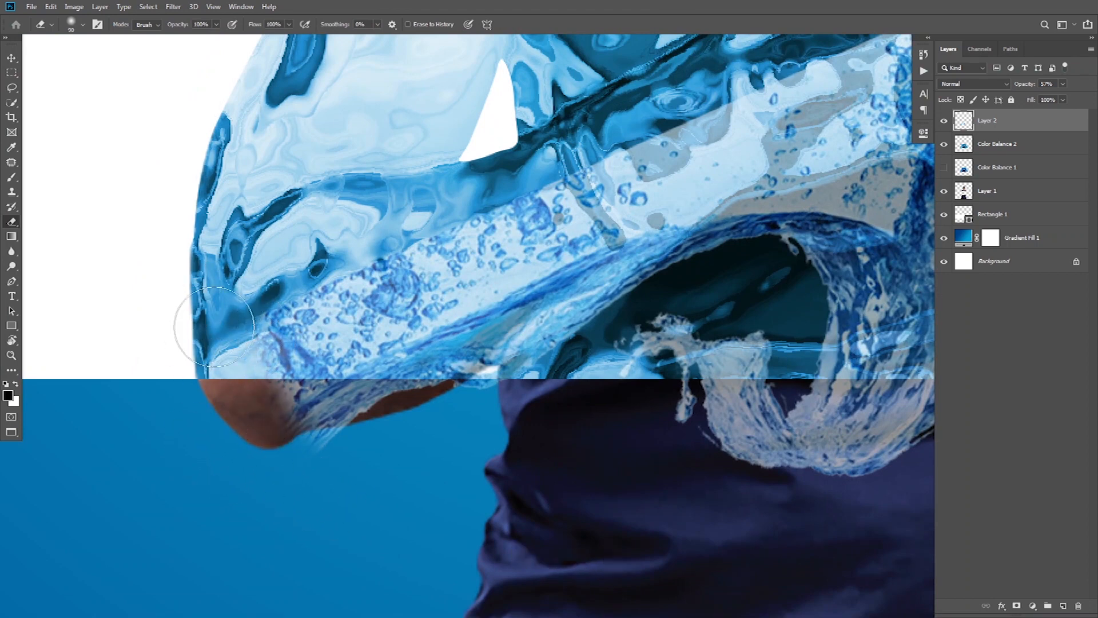
pyautogui.moveTo(492, 415)
pyautogui.mouseDown()
pyautogui.moveTo(658, 368)
pyautogui.moveTo(622, 381)
pyautogui.moveTo(670, 347)
pyautogui.moveTo(696, 344)
pyautogui.moveTo(759, 489)
pyautogui.moveTo(699, 405)
pyautogui.mouseUp()
pyautogui.moveTo(788, 383); pyautogui.dragTo(458, 444)
pyautogui.moveTo(531, 368)
pyautogui.mouseDown()
pyautogui.moveTo(524, 505)
pyautogui.moveTo(435, 352)
pyautogui.moveTo(658, 274)
pyautogui.moveTo(593, 434)
pyautogui.mouseUp()
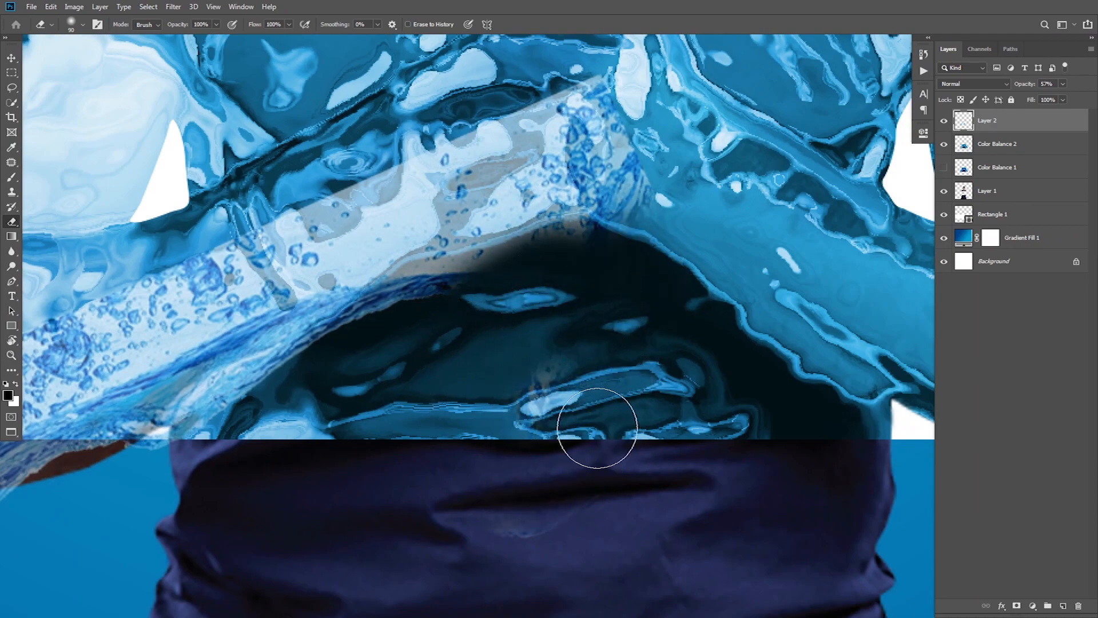
pyautogui.moveTo(503, 303)
pyautogui.mouseDown()
pyautogui.moveTo(641, 189)
pyautogui.moveTo(606, 97)
pyautogui.moveTo(499, 320)
pyautogui.mouseUp()
pyautogui.moveTo(627, 381)
pyautogui.mouseDown()
pyautogui.moveTo(729, 395)
pyautogui.moveTo(891, 392)
pyautogui.mouseUp()
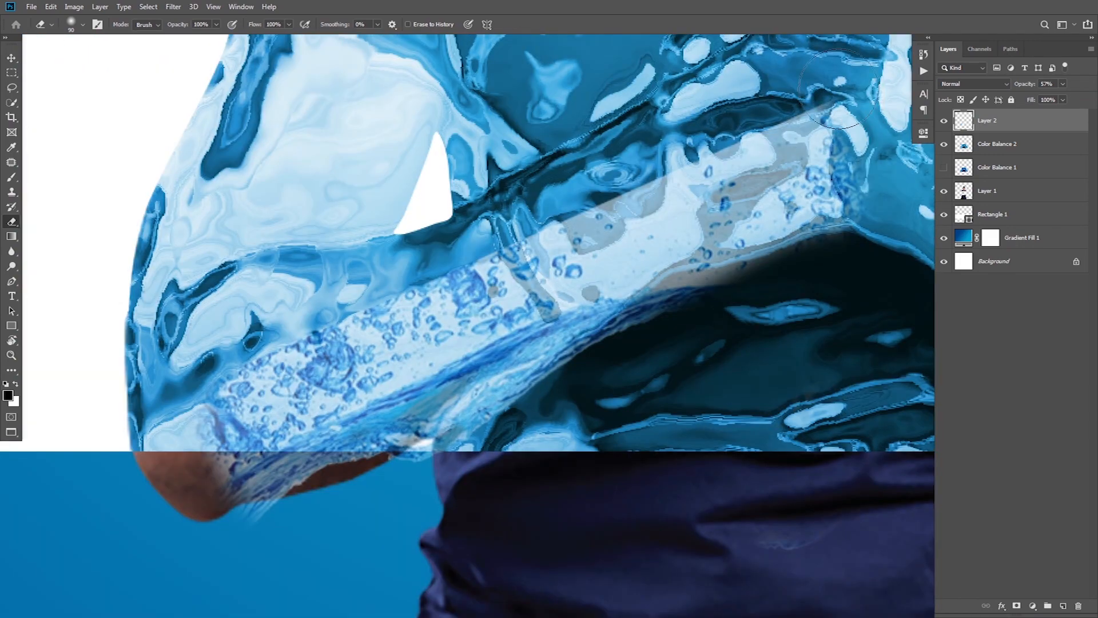
pyautogui.moveTo(803, 109)
pyautogui.mouseDown()
pyautogui.moveTo(686, 125)
pyautogui.moveTo(359, 265)
pyautogui.moveTo(478, 246)
pyautogui.moveTo(309, 314)
pyautogui.moveTo(212, 395)
pyautogui.mouseUp()
# Duplicate the trimmed wave on the forearm and flip the copy horizontally
pyautogui.press('v')
pyautogui.scroll(-2, 589, 289)
pyautogui.moveTo(572, 295); pyautogui.dragTo(561, 277)
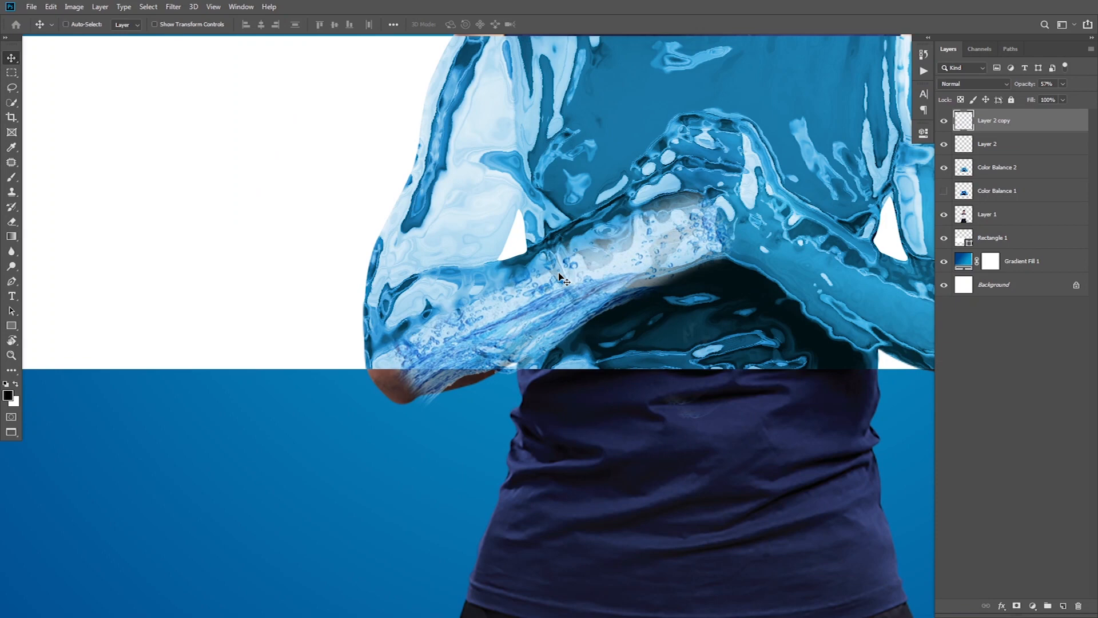
pyautogui.hotkey('ctrl', 't')
pyautogui.rightClick(564, 254)
pyautogui.click(589, 396)
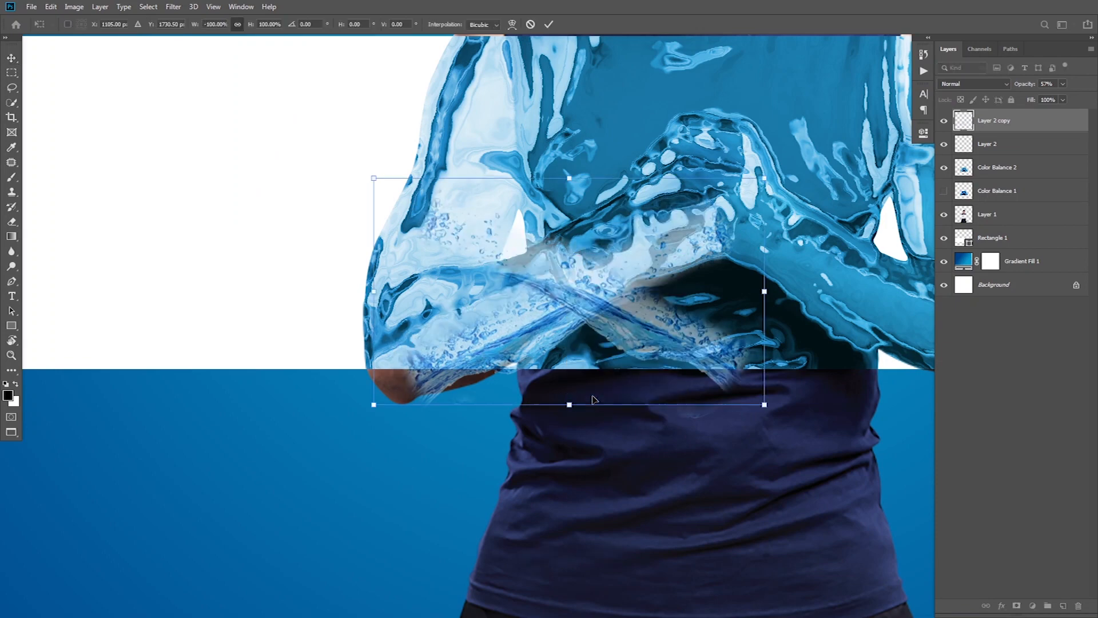
pyautogui.press('Return')
# Rotate the flipped copy about 121° and fit it along the forearm's upper edge, applying the transformation
pyautogui.hotkey('ctrl', 't')
pyautogui.moveTo(652, 163); pyautogui.dragTo(732, 77)
pyautogui.moveTo(587, 285)
pyautogui.mouseDown()
pyautogui.moveTo(560, 277)
pyautogui.moveTo(574, 274)
pyautogui.mouseUp()
pyautogui.moveTo(747, 105); pyautogui.dragTo(748, 106)
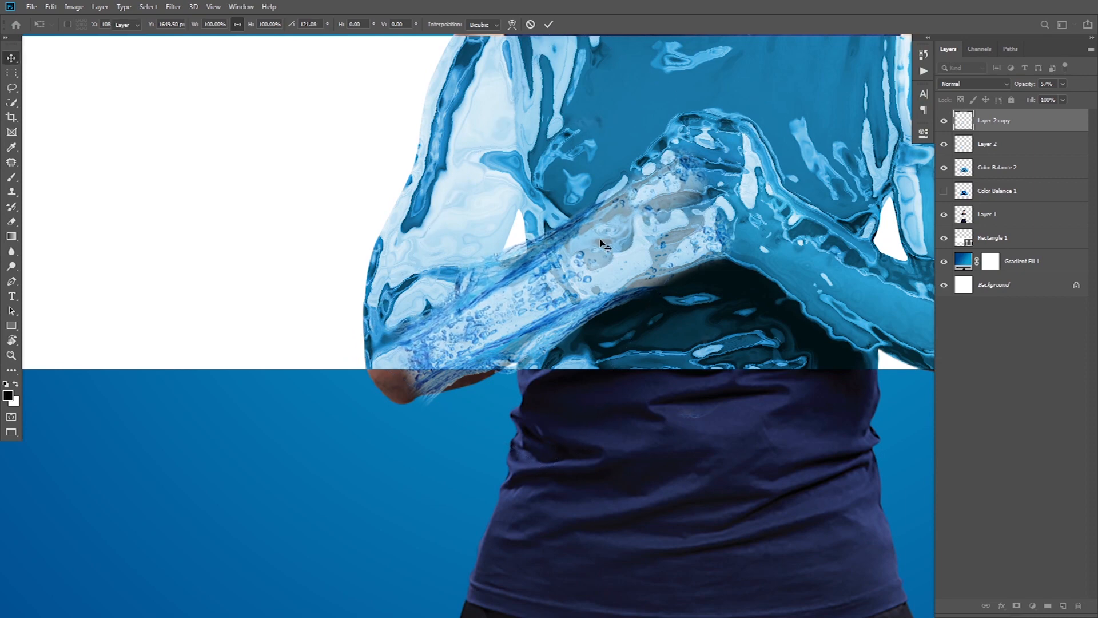
pyautogui.press('Return')
# Set Layer 2 and Layer 2 copy to 100% opacity, merge them and compare the arm with and without the wave
pyautogui.moveTo(604, 242); pyautogui.dragTo(573, 284)
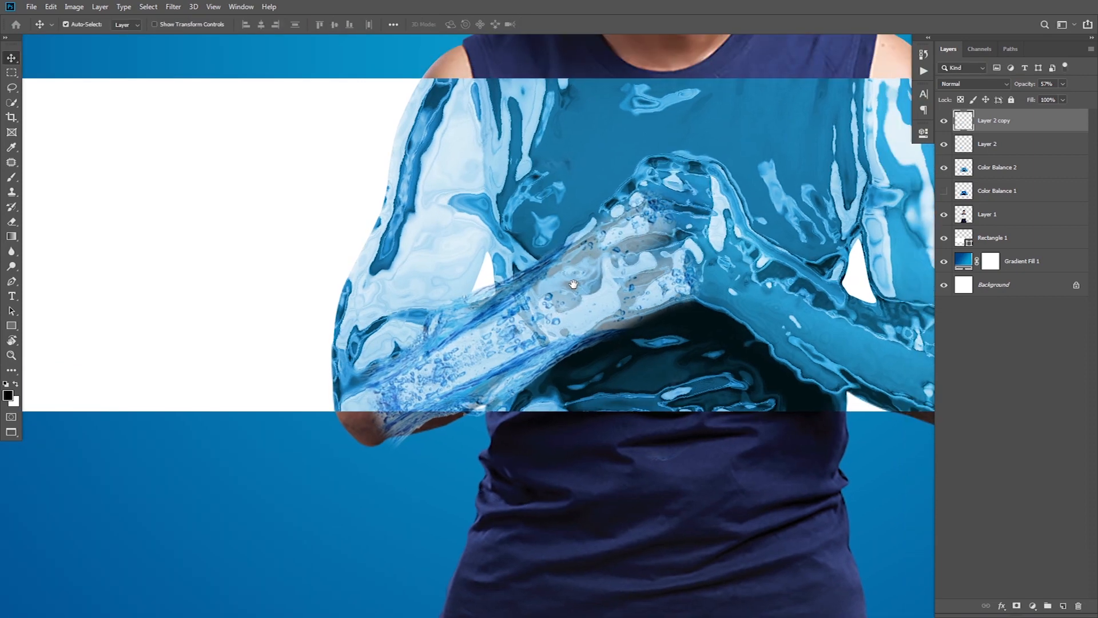
pyautogui.keyDown('ctrl'); pyautogui.click(995, 146); pyautogui.keyUp('ctrl')
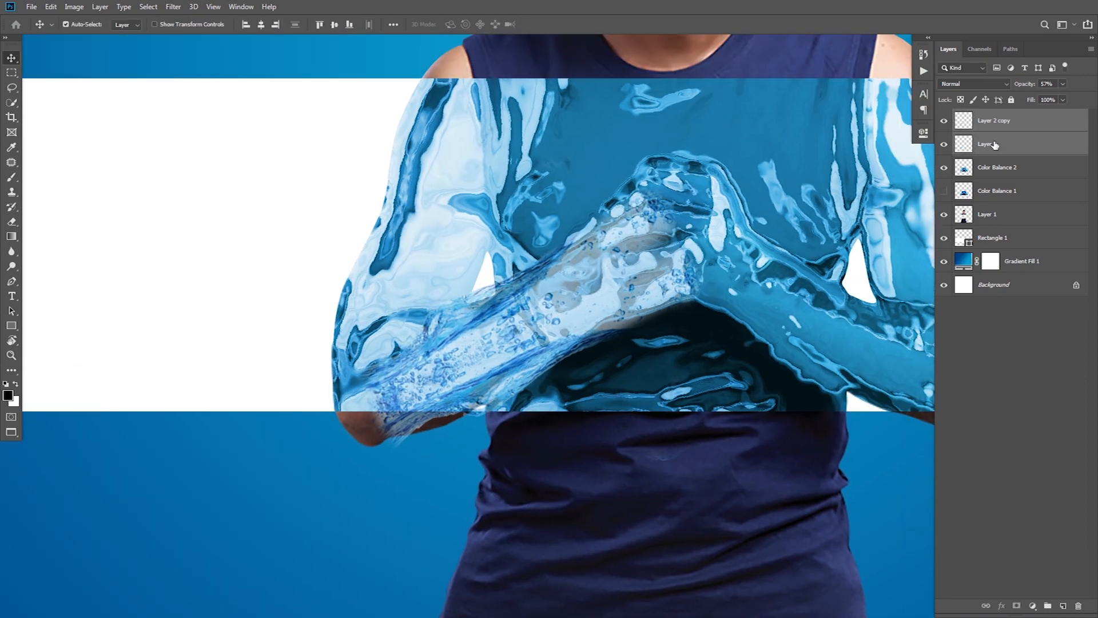
pyautogui.click(1031, 127)
pyautogui.moveTo(1028, 86); pyautogui.dragTo(1056, 86)
pyautogui.click(1020, 143)
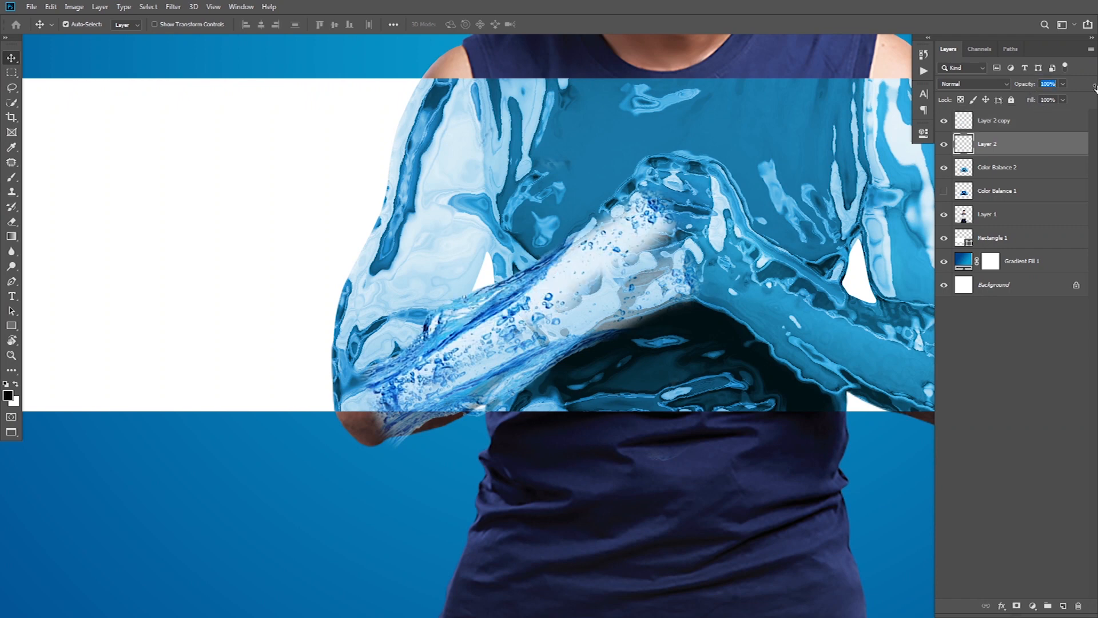
pyautogui.keyDown('ctrl'); pyautogui.click(952, 121); pyautogui.keyUp('ctrl')
pyautogui.hotkey('ctrl', 'e')
pyautogui.click(945, 121)
pyautogui.click(944, 121)
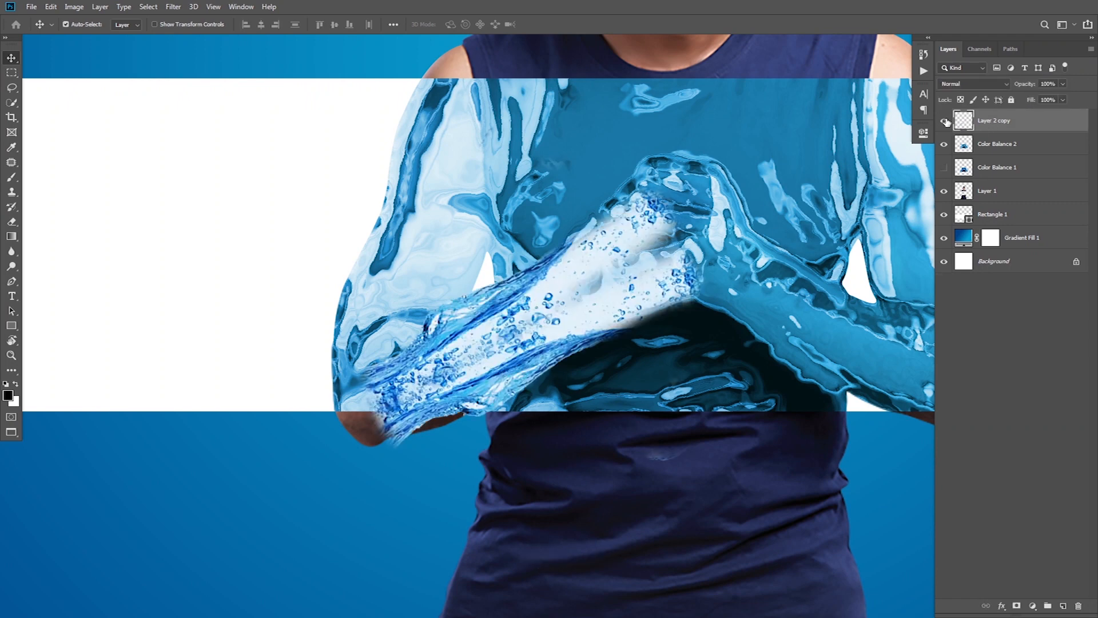
# Try the Screen blend mode with 65% opacity on the merged wave layer
pyautogui.click(974, 84)
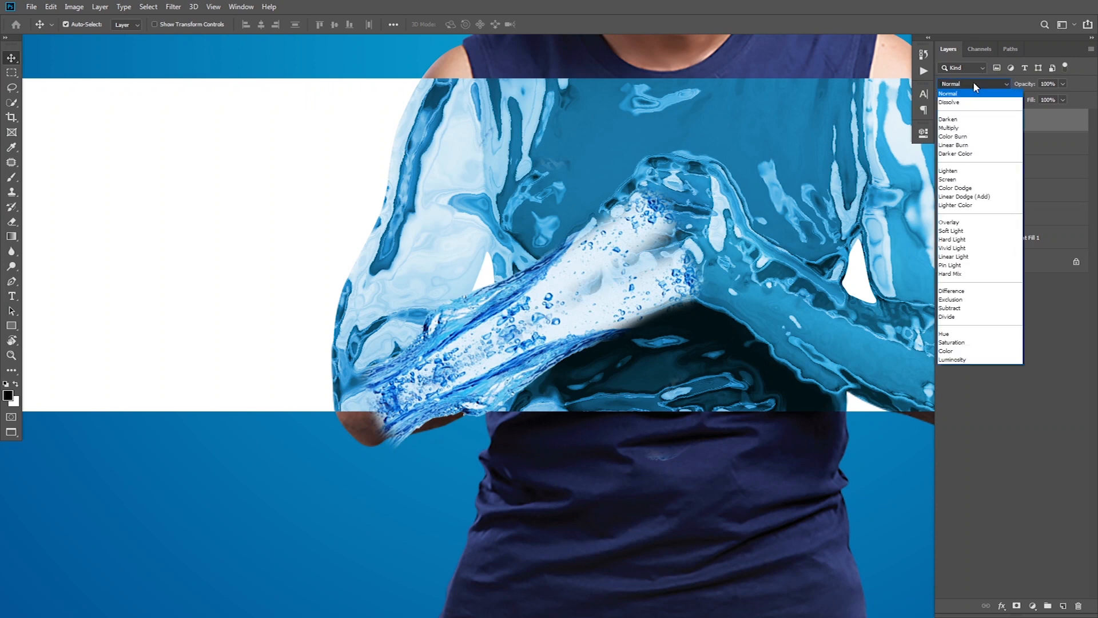
pyautogui.click(958, 180)
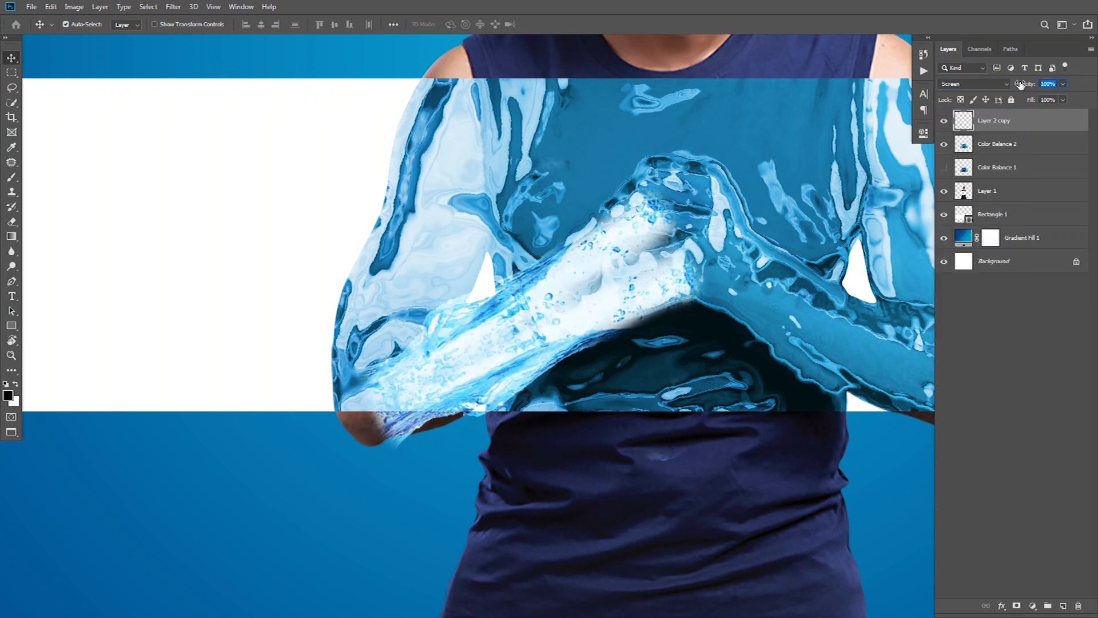
pyautogui.write('65')
# Set the merged wave layer's blend mode to Lighten and its opacity to 50%
pyautogui.click(984, 86)
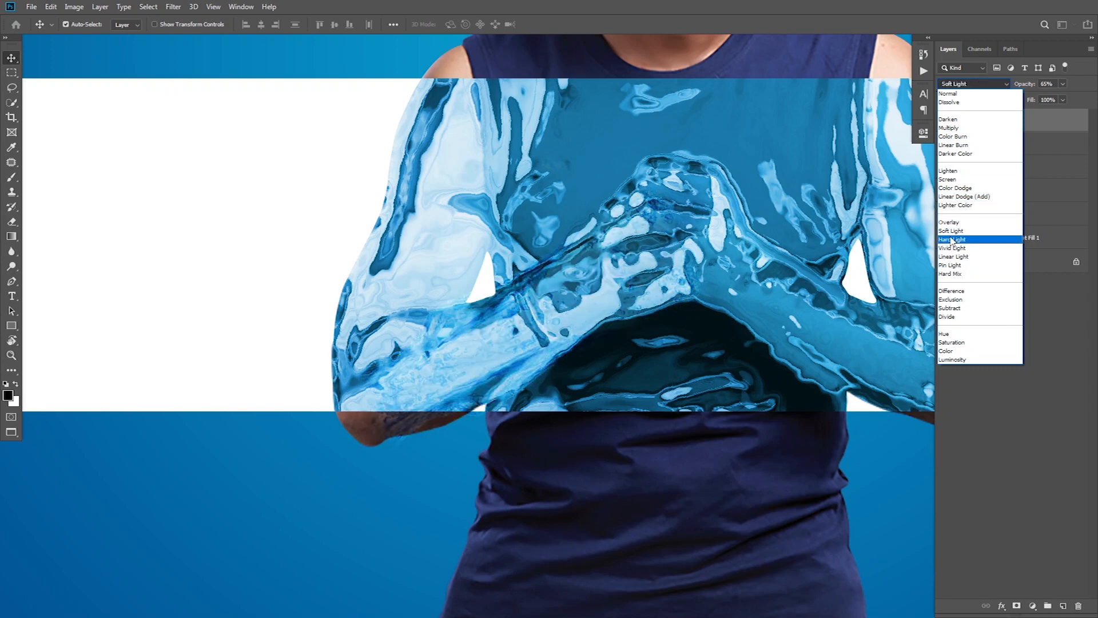
pyautogui.click(950, 172)
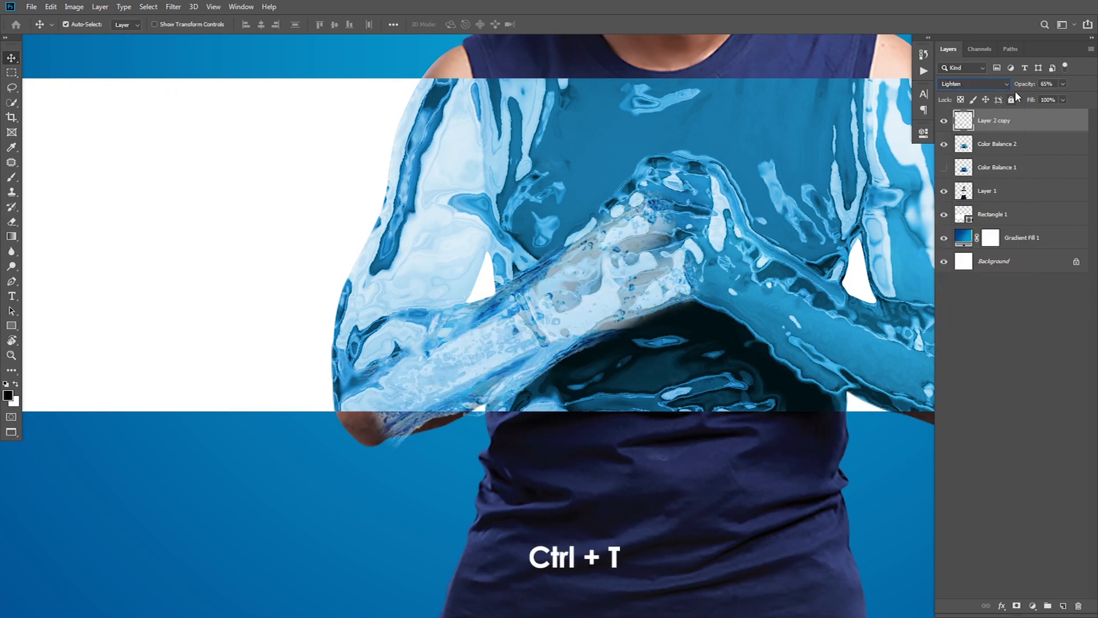
pyautogui.click(1023, 84)
pyautogui.write('50')
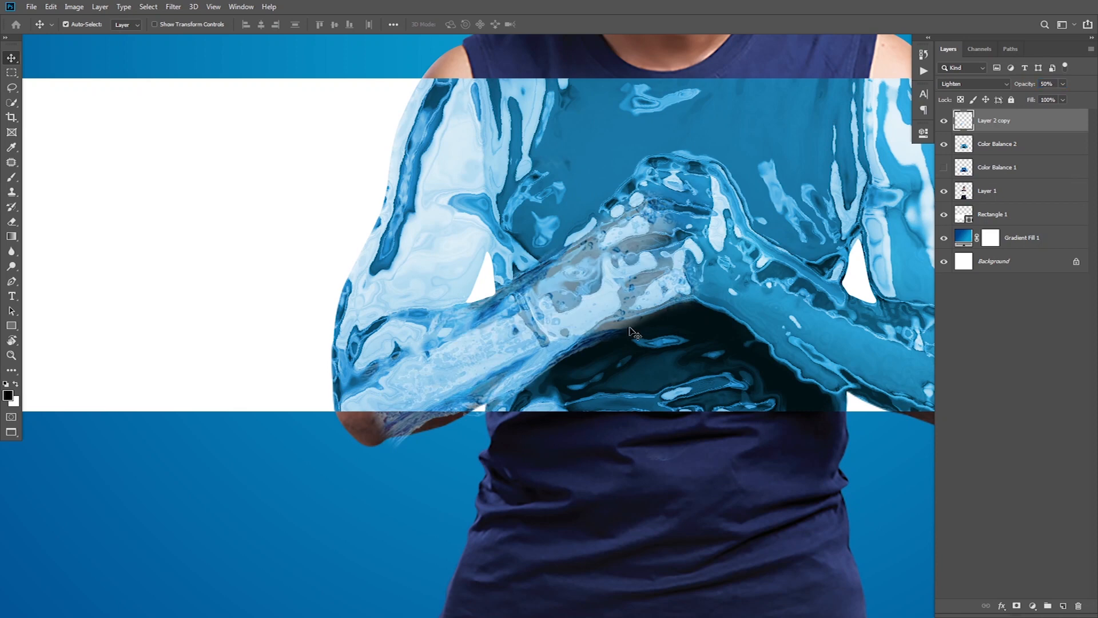
# Examine how the wave blends into the forearm, up close and in the whole composition, with the layer hidden and shown
pyautogui.hotkey('ctrl', '0')
pyautogui.keyDown('ctrl'); pyautogui.click(552, 372); pyautogui.keyUp('ctrl')
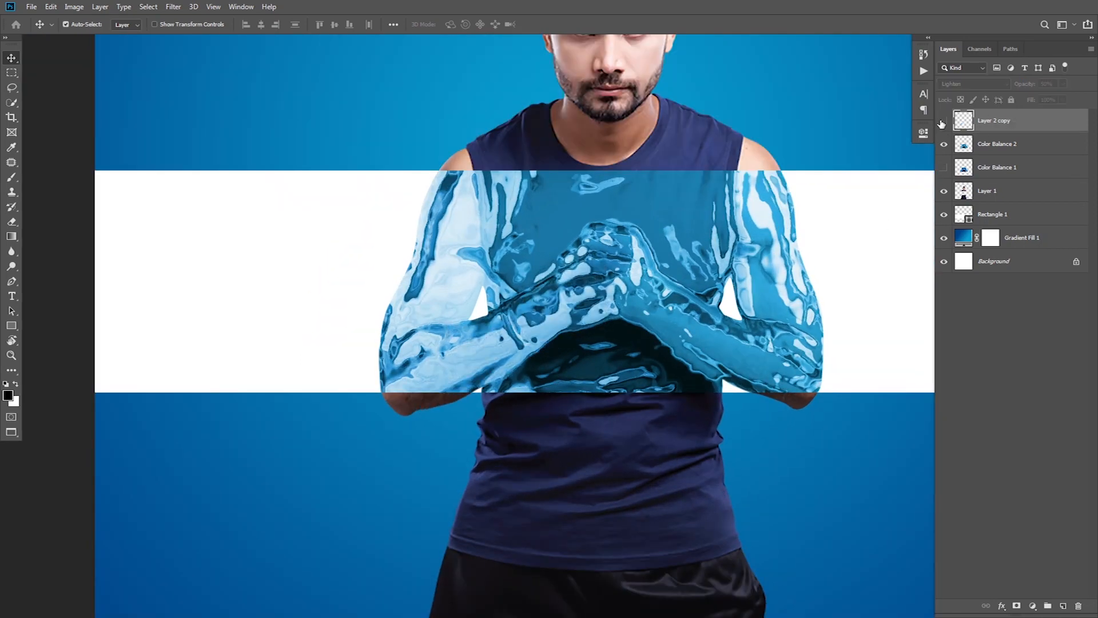
pyautogui.keyDown('ctrl'); pyautogui.click(525, 370); pyautogui.keyUp('ctrl')
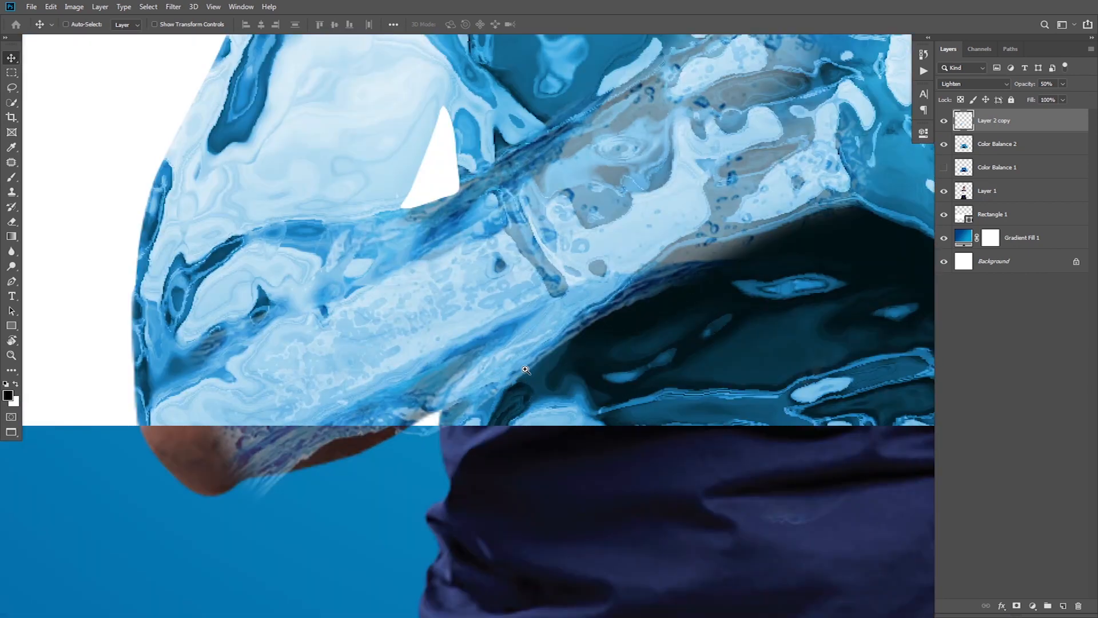
pyautogui.keyDown('ctrl'); pyautogui.keyDown('alt'); pyautogui.click(596, 300); pyautogui.keyUp('alt'); pyautogui.keyUp('ctrl')
pyautogui.keyDown('ctrl'); pyautogui.keyDown('alt'); pyautogui.click(596, 299); pyautogui.keyUp('alt'); pyautogui.keyUp('ctrl')
pyautogui.moveTo(595, 300); pyautogui.dragTo(523, 381)
pyautogui.keyDown('ctrl'); pyautogui.keyDown('alt'); pyautogui.click(624, 283); pyautogui.keyUp('alt'); pyautogui.keyUp('ctrl')
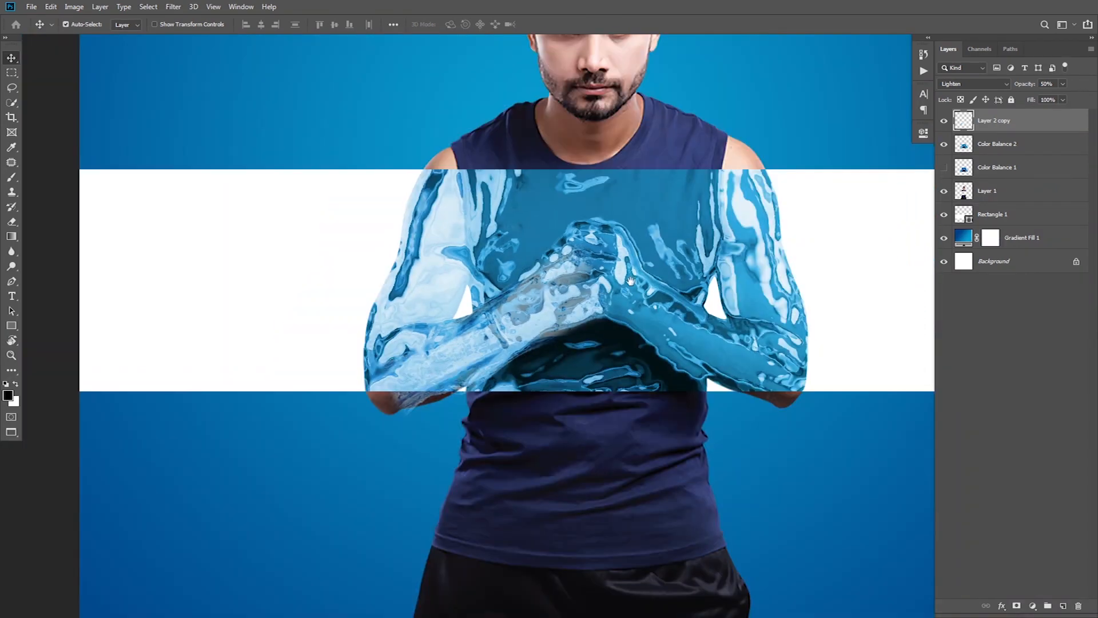
pyautogui.moveTo(624, 283); pyautogui.dragTo(519, 300)
# Paste another wave above Color Balance 2, then rotate and fit it along the forearm on the image's right side
pyautogui.click(542, 330)
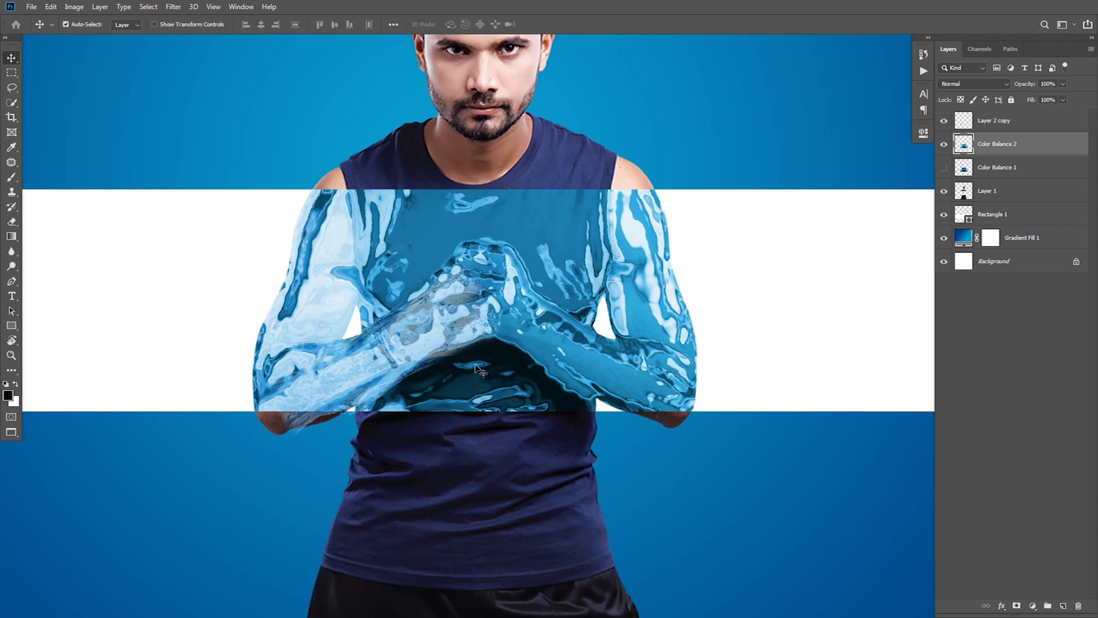
pyautogui.hotkey('ctrl', 'v')
pyautogui.moveTo(586, 334); pyautogui.dragTo(628, 356)
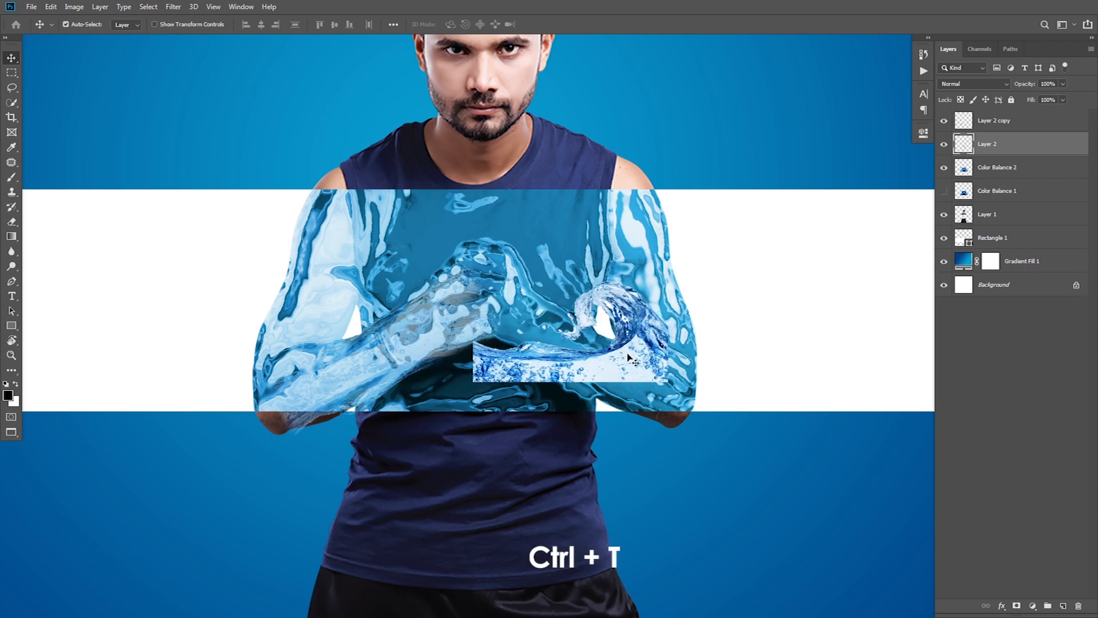
pyautogui.hotkey('ctrl', 't')
pyautogui.moveTo(673, 244); pyautogui.dragTo(688, 303)
pyautogui.keyDown('ctrl'); pyautogui.click(584, 351); pyautogui.keyUp('ctrl')
pyautogui.moveTo(657, 383); pyautogui.dragTo(744, 384)
pyautogui.moveTo(657, 376); pyautogui.dragTo(664, 378)
pyautogui.press('Return')
# Erase the new wave's excess around the hand, elbow and upper arm, softening its ends on the forearm
pyautogui.keyDown('ctrl'); pyautogui.click(703, 357); pyautogui.keyUp('ctrl')
pyautogui.press('e')
pyautogui.moveTo(543, 200)
pyautogui.mouseDown()
pyautogui.moveTo(577, 228)
pyautogui.moveTo(629, 171)
pyautogui.moveTo(678, 191)
pyautogui.moveTo(557, 316)
pyautogui.mouseUp()
pyautogui.moveTo(746, 435); pyautogui.dragTo(646, 491)
pyautogui.moveTo(166, 178)
pyautogui.mouseDown()
pyautogui.moveTo(571, 481)
pyautogui.moveTo(400, 366)
pyautogui.moveTo(577, 523)
pyautogui.moveTo(762, 496)
pyautogui.mouseUp()
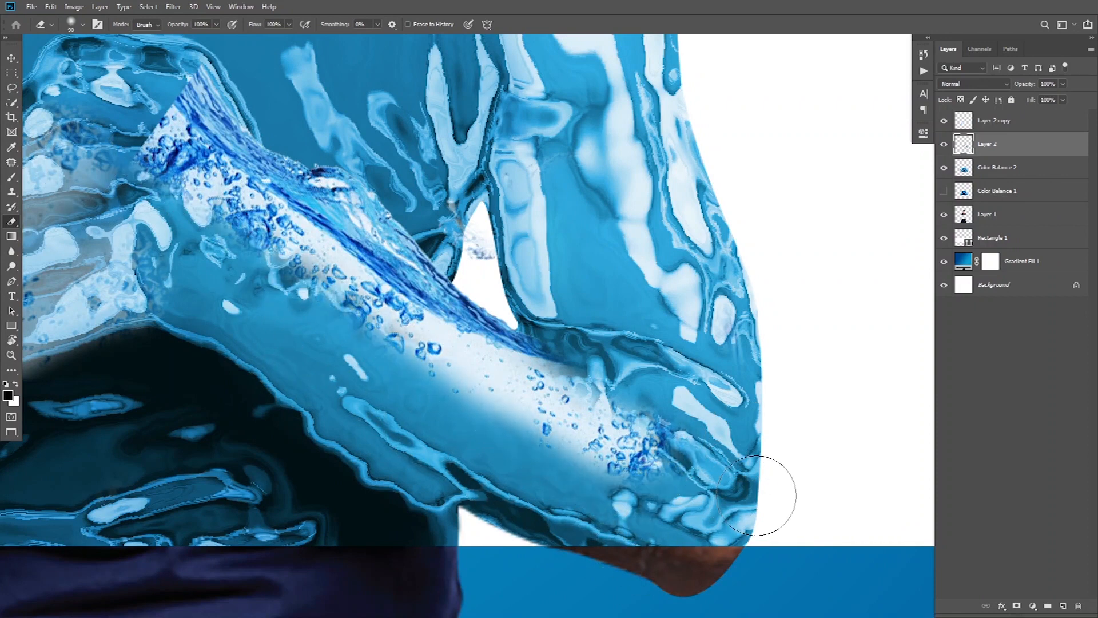
pyautogui.moveTo(177, 74); pyautogui.dragTo(175, 67)
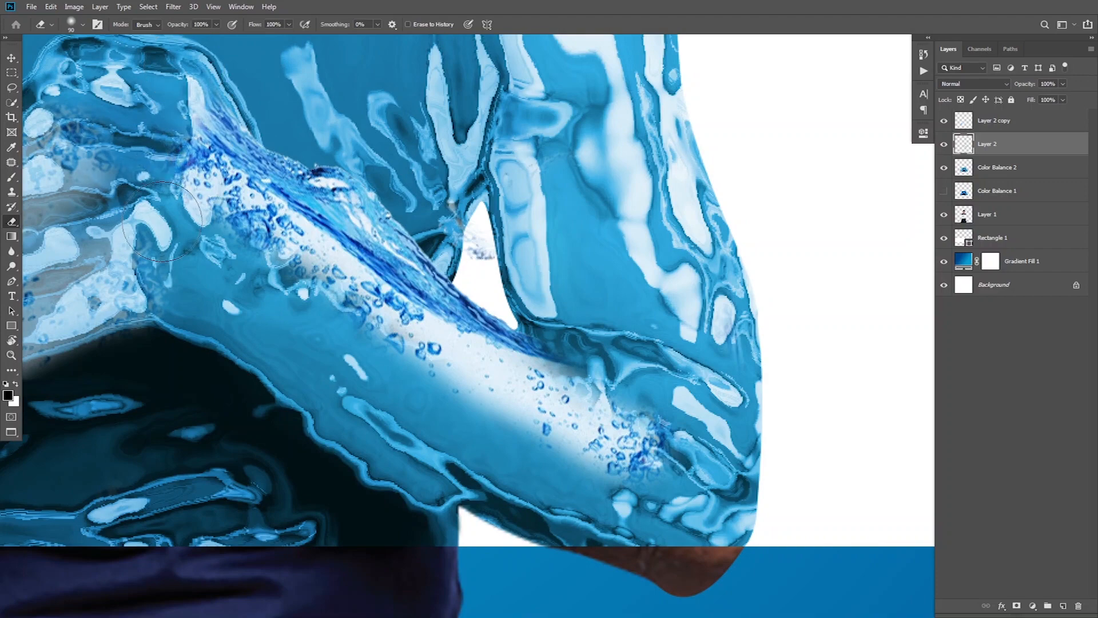
# Duplicate the trimmed wave slightly lower on the same forearm and flip the copy vertically
pyautogui.press('v')
pyautogui.moveTo(261, 287); pyautogui.dragTo(262, 331)
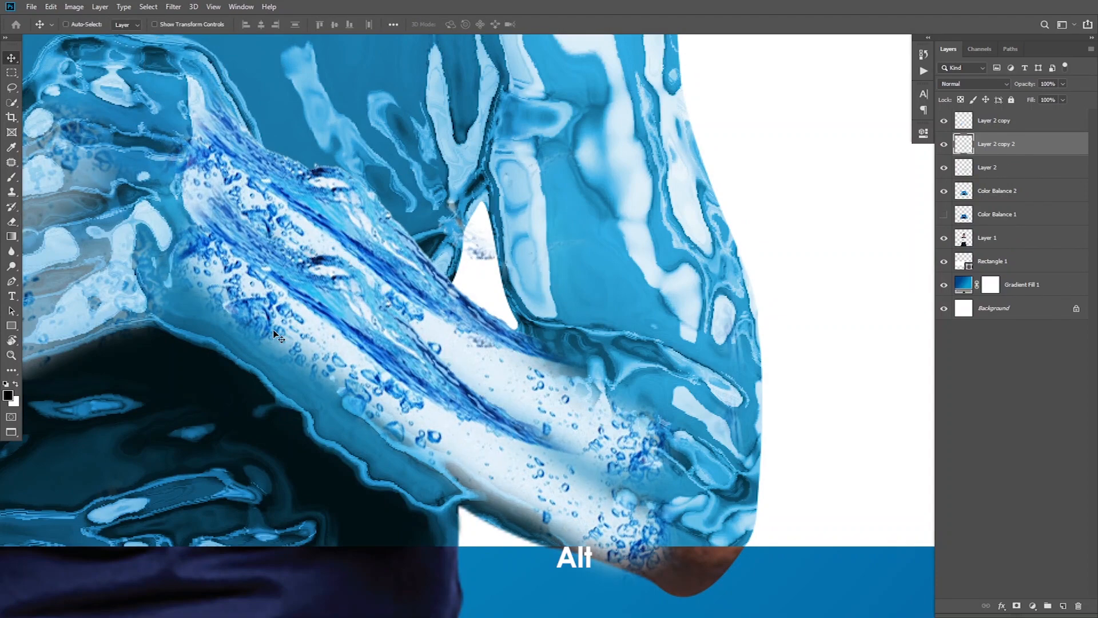
pyautogui.hotkey('ctrl', 't')
pyautogui.scroll(-3, 457, 329)
pyautogui.rightClick(491, 321)
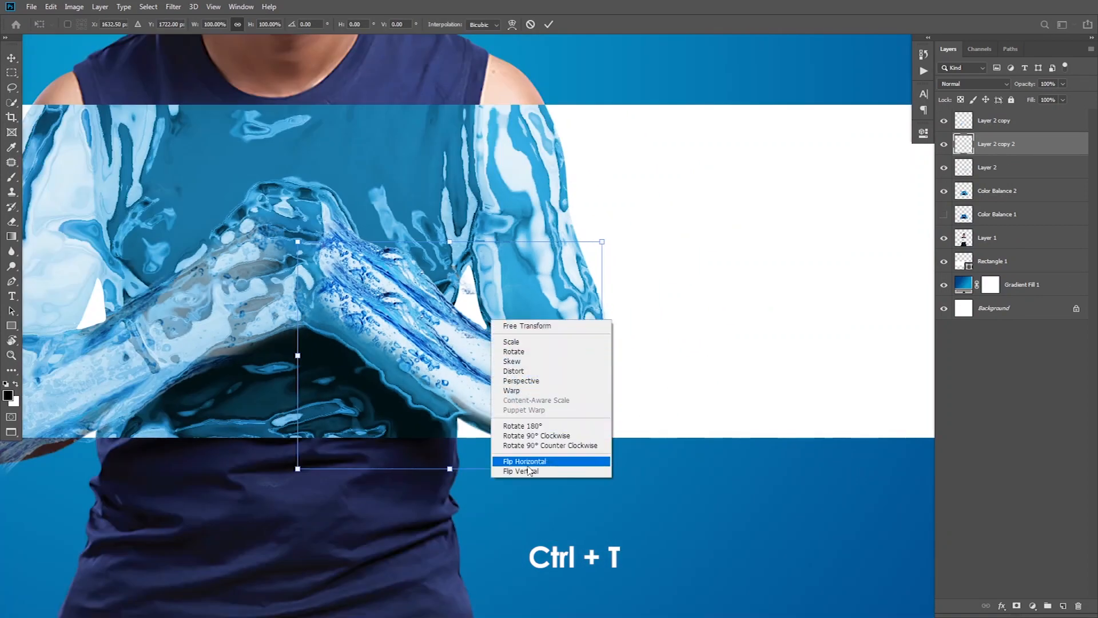
pyautogui.click(526, 472)
# Rotate the flipped copy about -113°, enlarge it to about 114% and fit it along the forearm's lower edge
pyautogui.moveTo(503, 486); pyautogui.dragTo(480, 407)
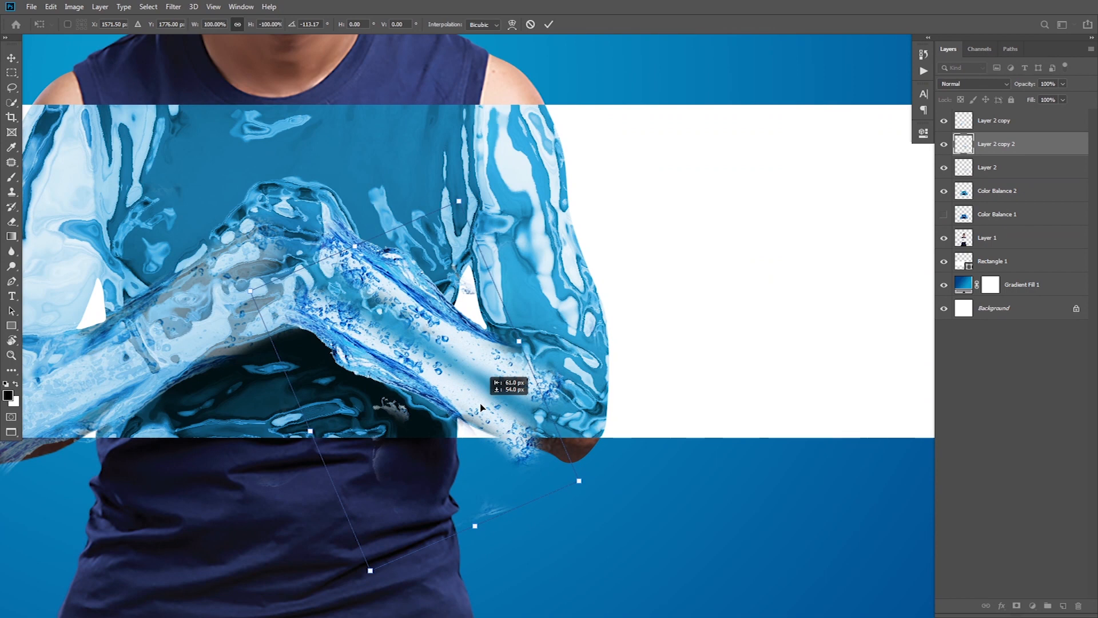
pyautogui.moveTo(519, 342); pyautogui.dragTo(549, 329)
pyautogui.moveTo(494, 385); pyautogui.dragTo(482, 392)
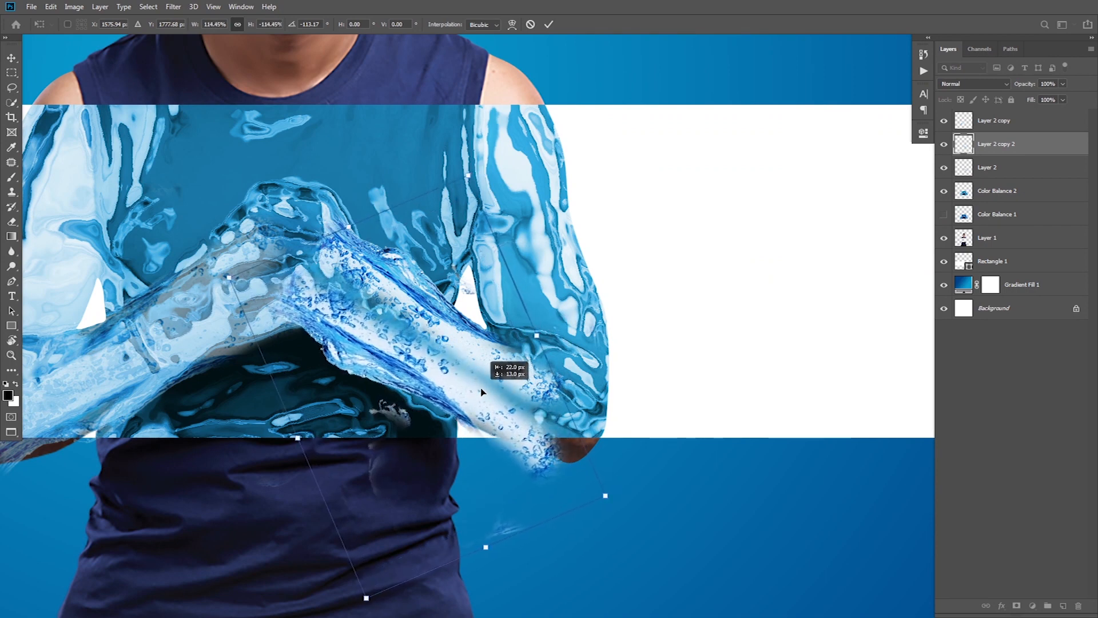
pyautogui.press('Return')
# Rotate Layer 2 copy 2 by about 3.6° and nudge it to follow the forearm's underside more closely
pyautogui.scroll(2, 480, 394)
pyautogui.moveTo(474, 350); pyautogui.dragTo(455, 327)
pyautogui.scroll(-2, 407, 330)
pyautogui.click(374, 316)
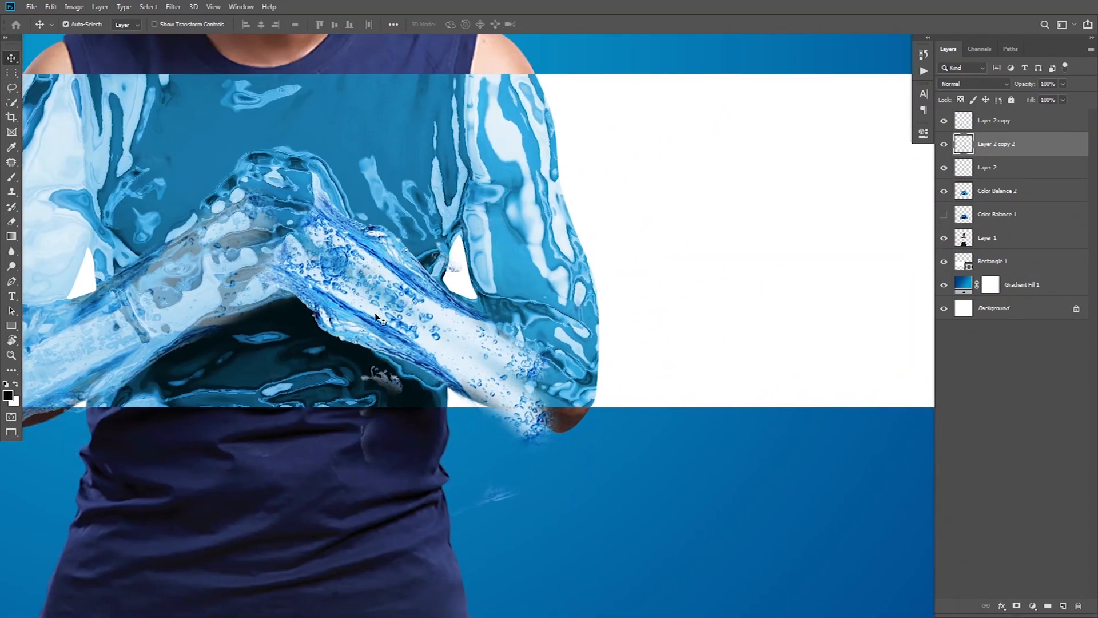
pyautogui.hotkey('ctrl', 't')
pyautogui.moveTo(618, 296); pyautogui.dragTo(622, 306)
pyautogui.moveTo(487, 355); pyautogui.dragTo(488, 349)
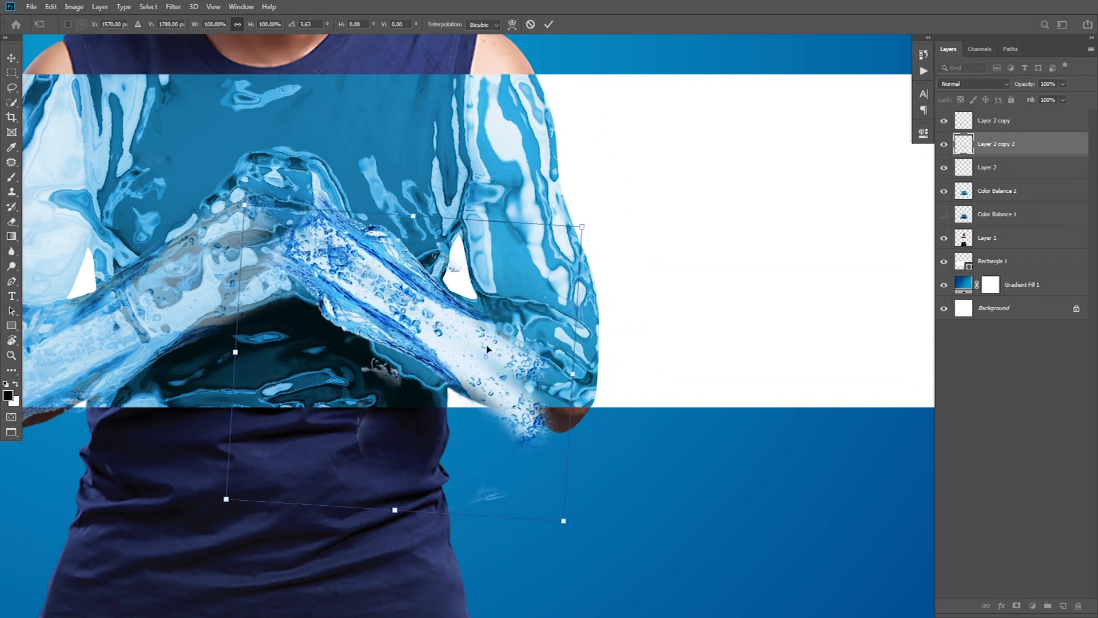
pyautogui.press('Return')
# Inspect the waves where the two hands meet and hide Layer 2 copy, the wave on the other forearm
pyautogui.keyDown('ctrl'); pyautogui.click(456, 333); pyautogui.keyUp('ctrl')
pyautogui.moveTo(395, 339); pyautogui.dragTo(462, 305)
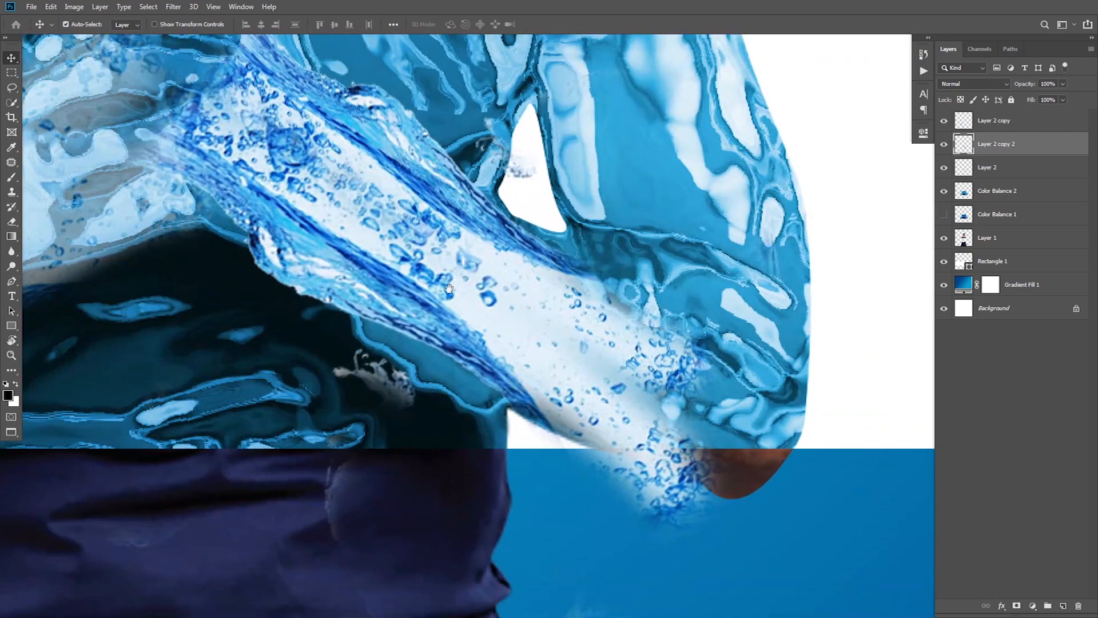
pyautogui.moveTo(428, 256); pyautogui.dragTo(580, 352)
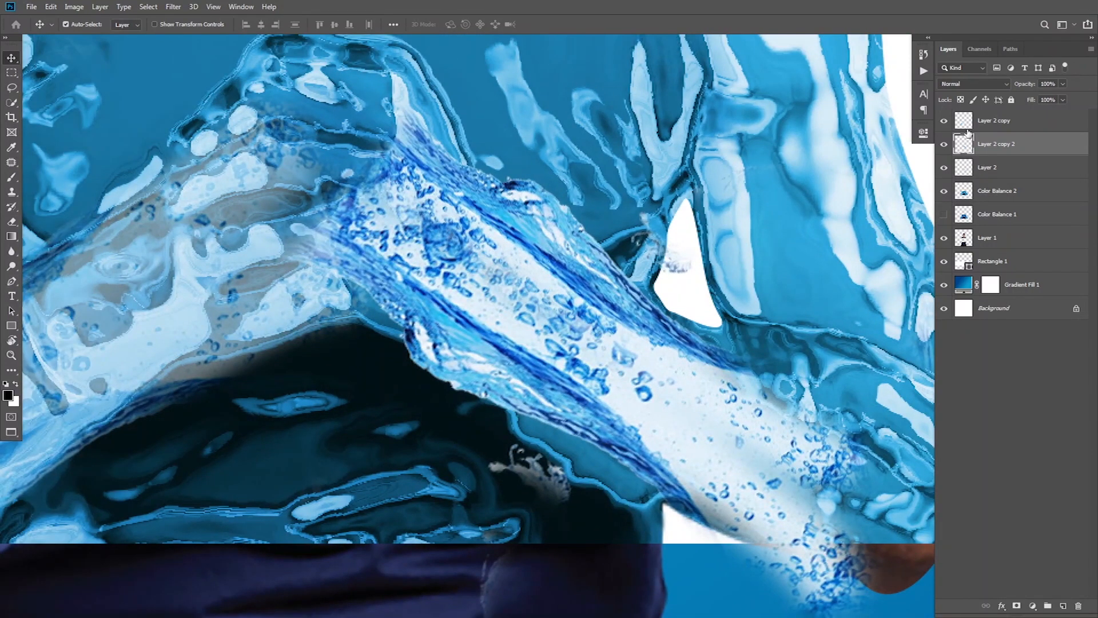
pyautogui.click(944, 121)
pyautogui.click(944, 120)
pyautogui.click(944, 120)
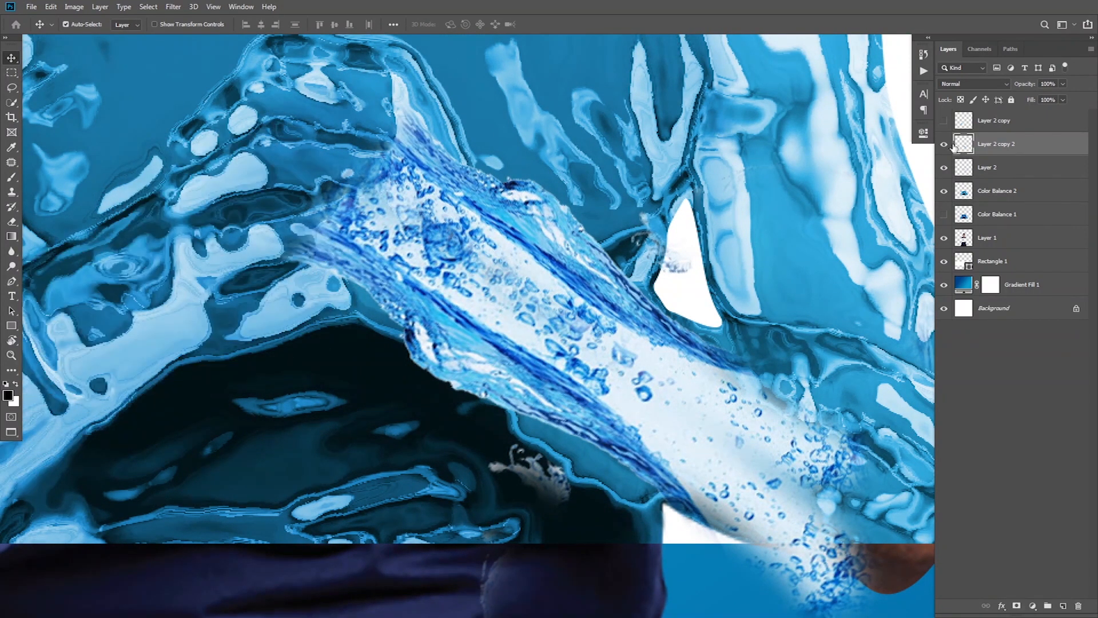
# Merge Layer 2 copy 2 with Layer 2 into one forearm wave layer and set it to Lighten at 50% opacity
pyautogui.keyDown('ctrl'); pyautogui.click(987, 170); pyautogui.keyUp('ctrl')
pyautogui.hotkey('ctrl', 'r')
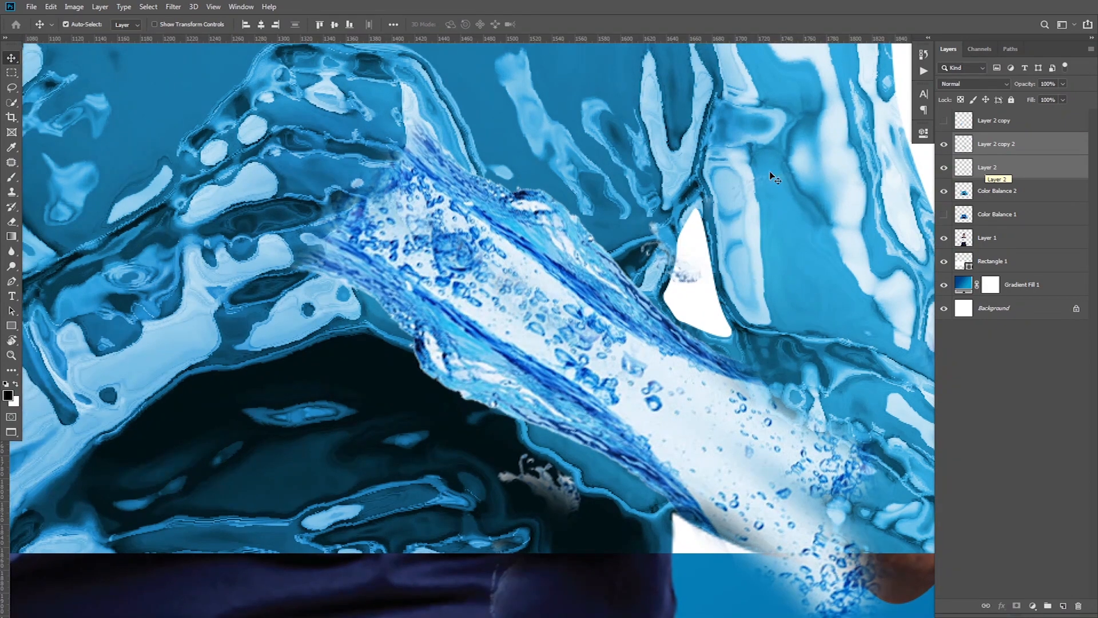
pyautogui.hotkey('ctrl', 'e')
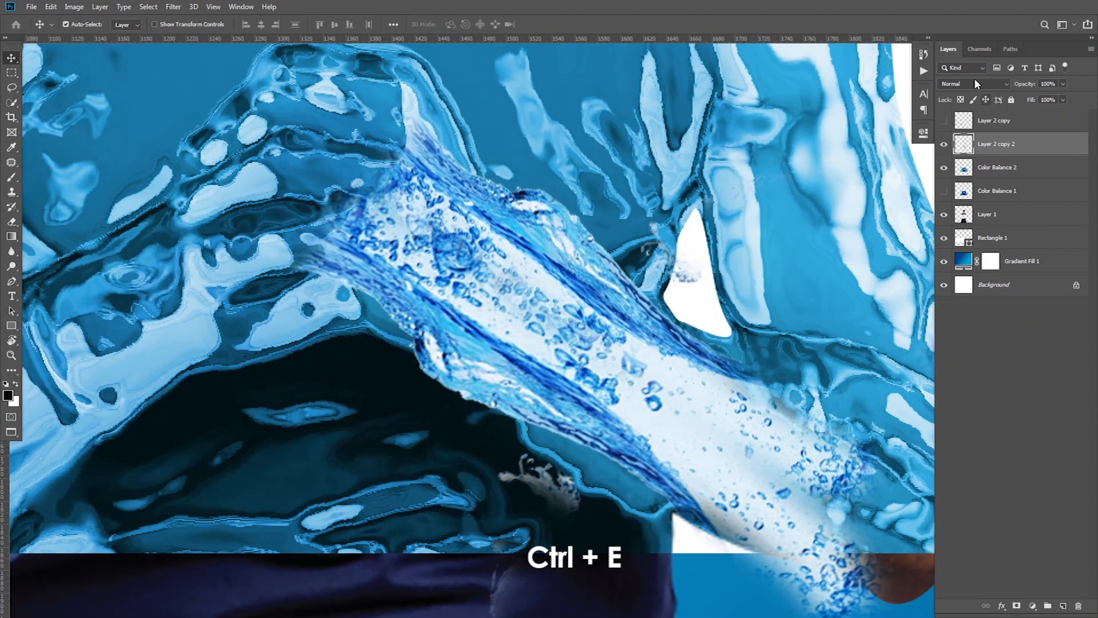
pyautogui.click(974, 83)
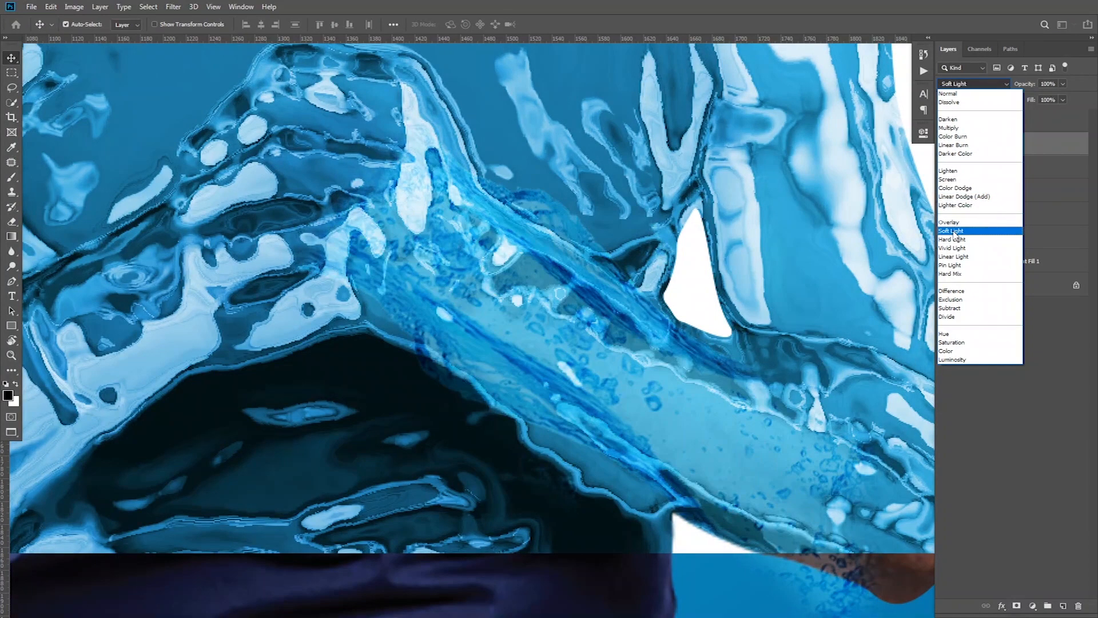
pyautogui.click(953, 171)
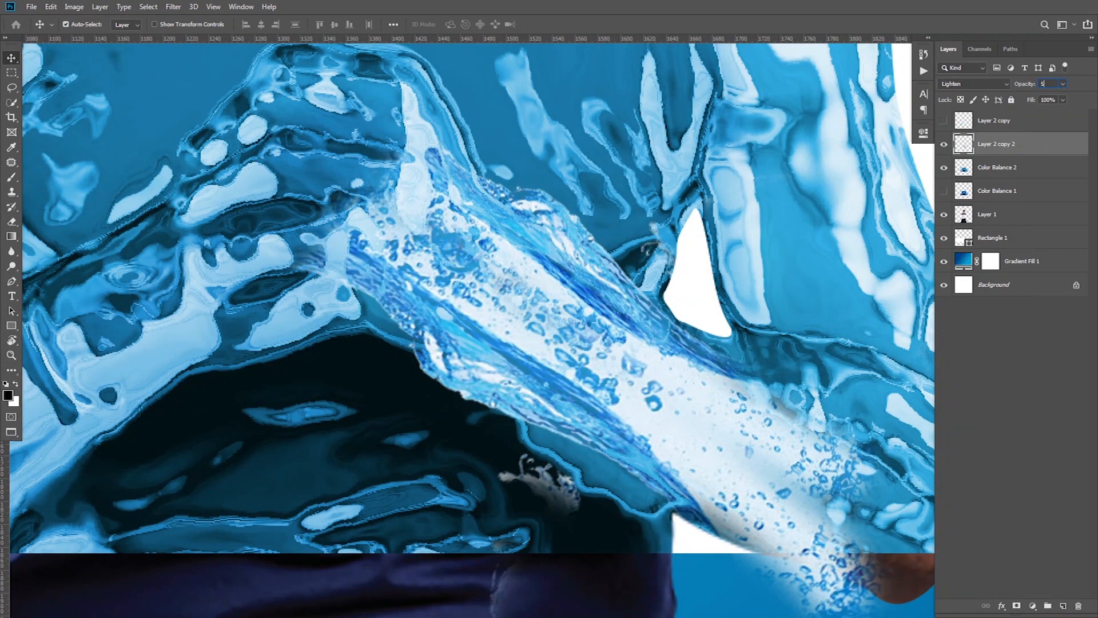
pyautogui.write('50')
pyautogui.press('Return')
# Show Layer 2 copy, the wave on the other forearm, and set it to Lighten at 50% opacity
pyautogui.keyDown('alt'); pyautogui.click(487, 401); pyautogui.keyUp('alt')
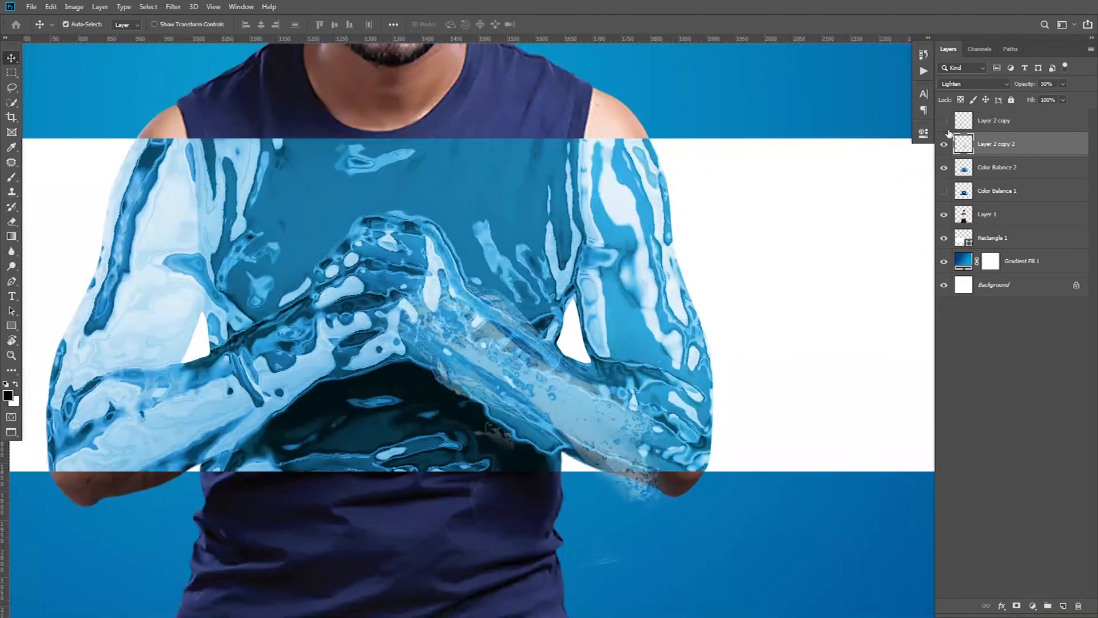
pyautogui.click(944, 121)
pyautogui.moveTo(499, 371); pyautogui.dragTo(517, 330)
pyautogui.keyDown('alt'); pyautogui.click(512, 312); pyautogui.keyUp('alt')
pyautogui.moveTo(488, 262); pyautogui.dragTo(540, 351)
pyautogui.hotkey('ctrl', '0')
# Open the transparent water splash image, cut the whole wave, close that file and paste the wave into the composite
pyautogui.hotkey('ctrl', 'o')
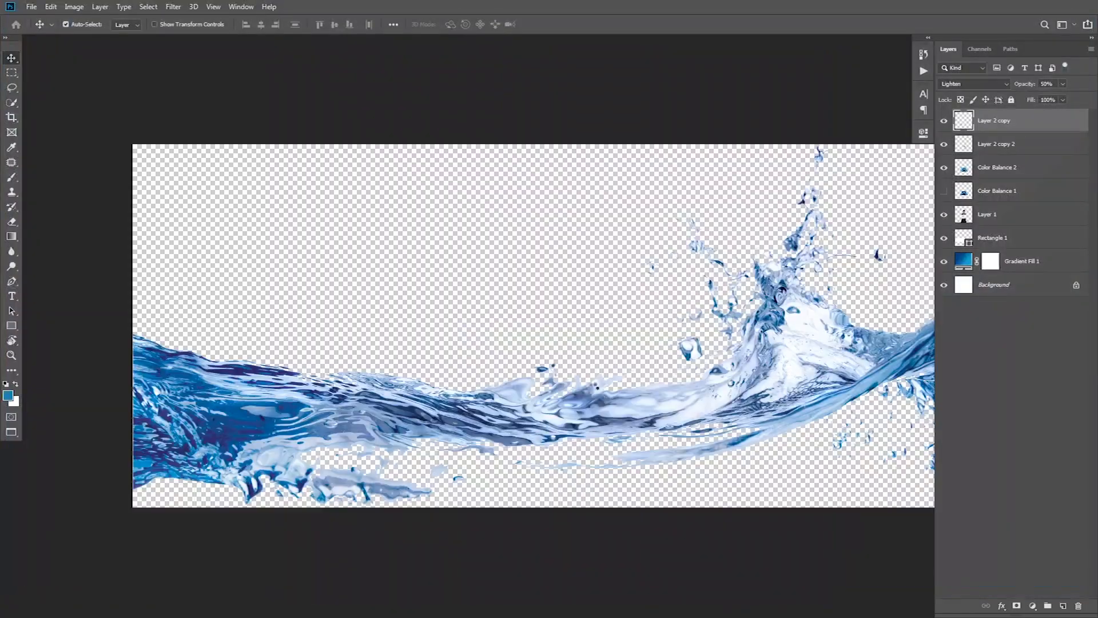
pyautogui.hotkey('ctrl', 'a')
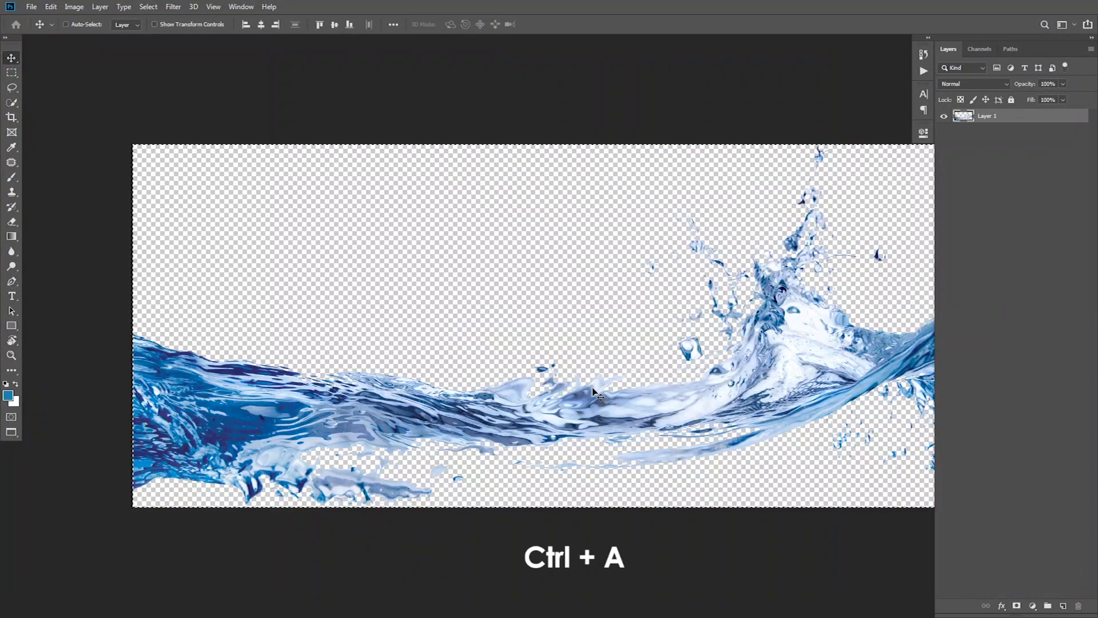
pyautogui.hotkey('ctrl', 'x')
pyautogui.hotkey('ctrl', 'w')
pyautogui.press('n')
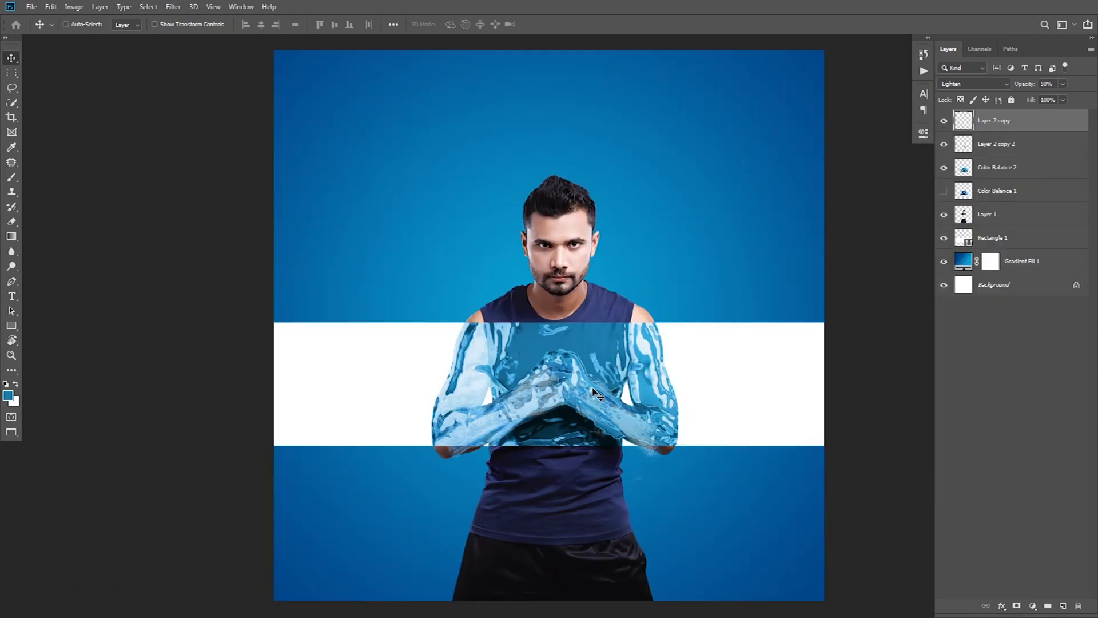
pyautogui.hotkey('ctrl', 'v')
# Scale the pasted wave to about 20% and rotate it about -72° so it stands beside the man's right arm
pyautogui.hotkey('ctrl', 't')
pyautogui.moveTo(251, 26); pyautogui.dragTo(214, 26)
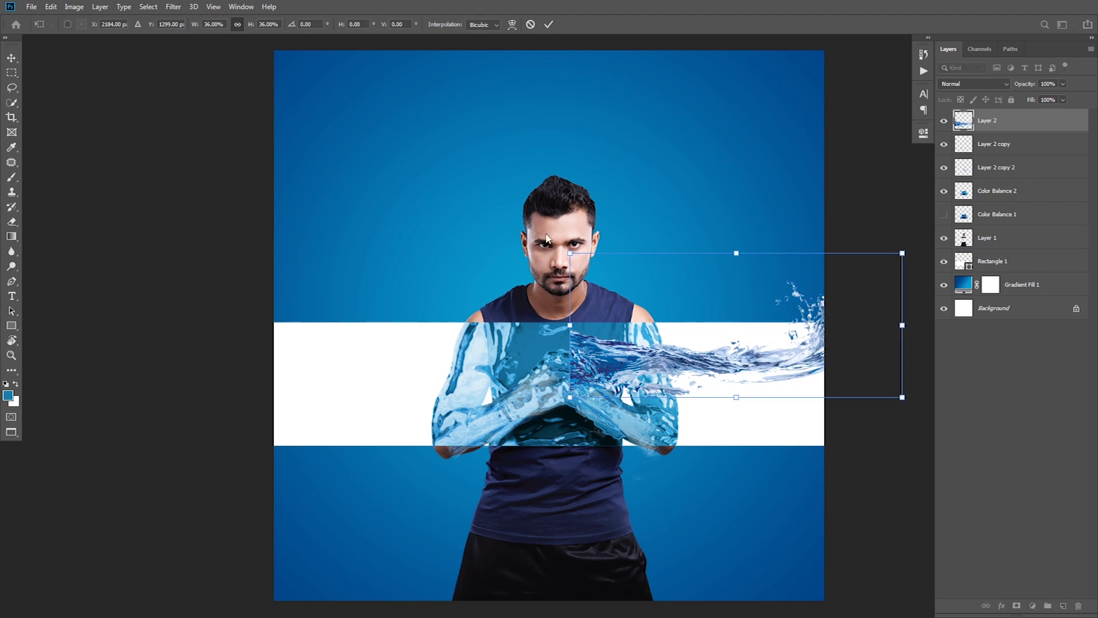
pyautogui.moveTo(693, 363); pyautogui.dragTo(517, 382)
pyautogui.moveTo(563, 237); pyautogui.dragTo(480, 252)
pyautogui.moveTo(694, 246); pyautogui.dragTo(623, 303)
pyautogui.moveTo(524, 347); pyautogui.dragTo(446, 320)
pyautogui.keyDown('ctrl'); pyautogui.click(464, 362); pyautogui.keyUp('ctrl')
pyautogui.keyDown('ctrl'); pyautogui.click(465, 362); pyautogui.keyUp('ctrl')
pyautogui.moveTo(532, 150); pyautogui.dragTo(546, 297)
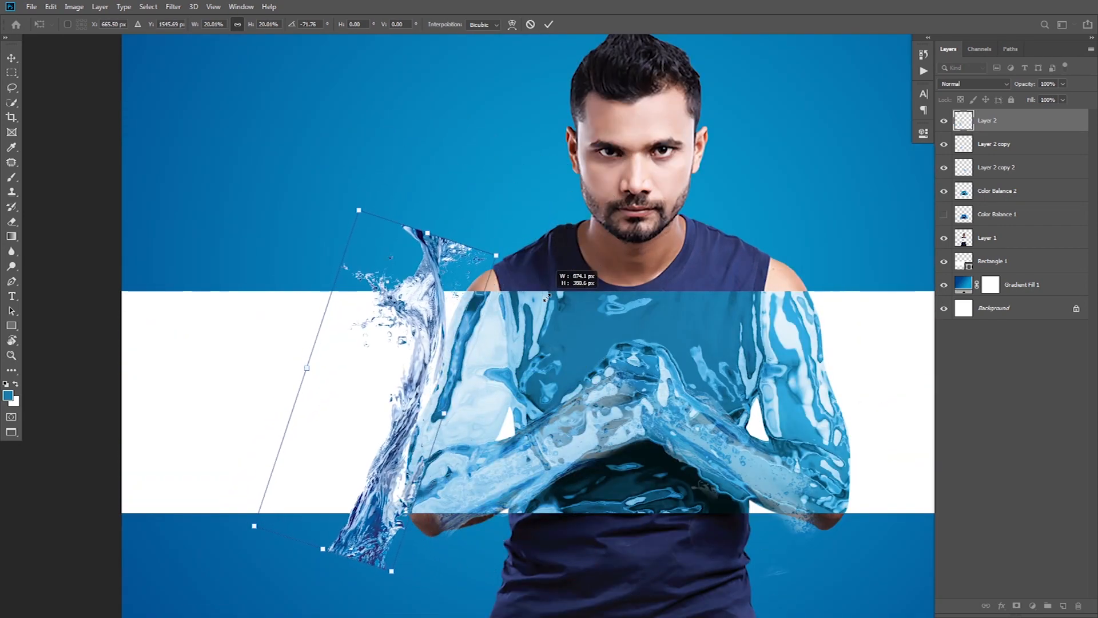
# Rotate the wave to about -68°, fit it against the outer edge of the right arm and apply the transform
pyautogui.moveTo(410, 316); pyautogui.dragTo(440, 326)
pyautogui.moveTo(547, 256); pyautogui.dragTo(557, 265)
pyautogui.moveTo(470, 350); pyautogui.dragTo(463, 340)
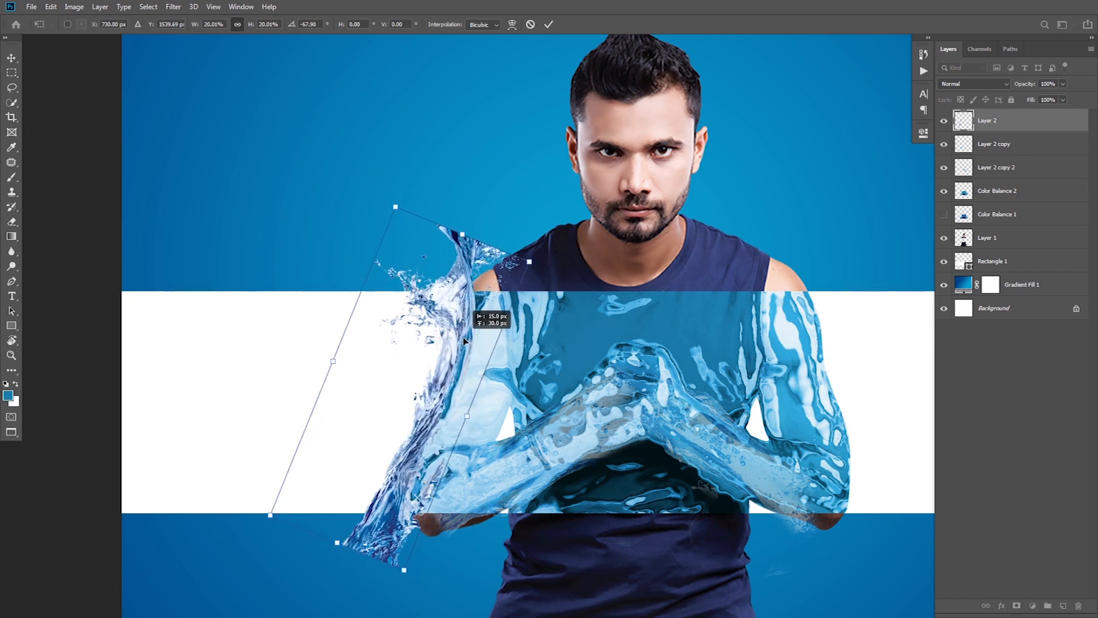
pyautogui.press('Return')
# Shift the wave's midtones by 75 toward cyan with Color Balance
pyautogui.hotkey('ctrl', 'b')
pyautogui.moveTo(732, 231); pyautogui.dragTo(730, 231)
pyautogui.click(762, 217)
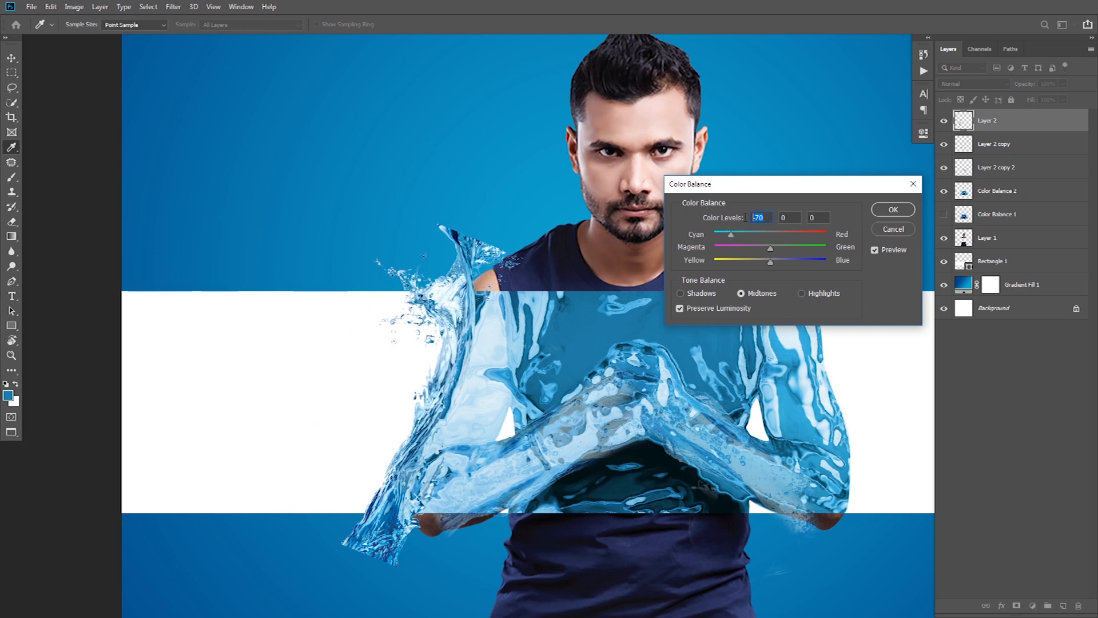
pyautogui.write('75')
pyautogui.click(891, 217)
pyautogui.press('v')
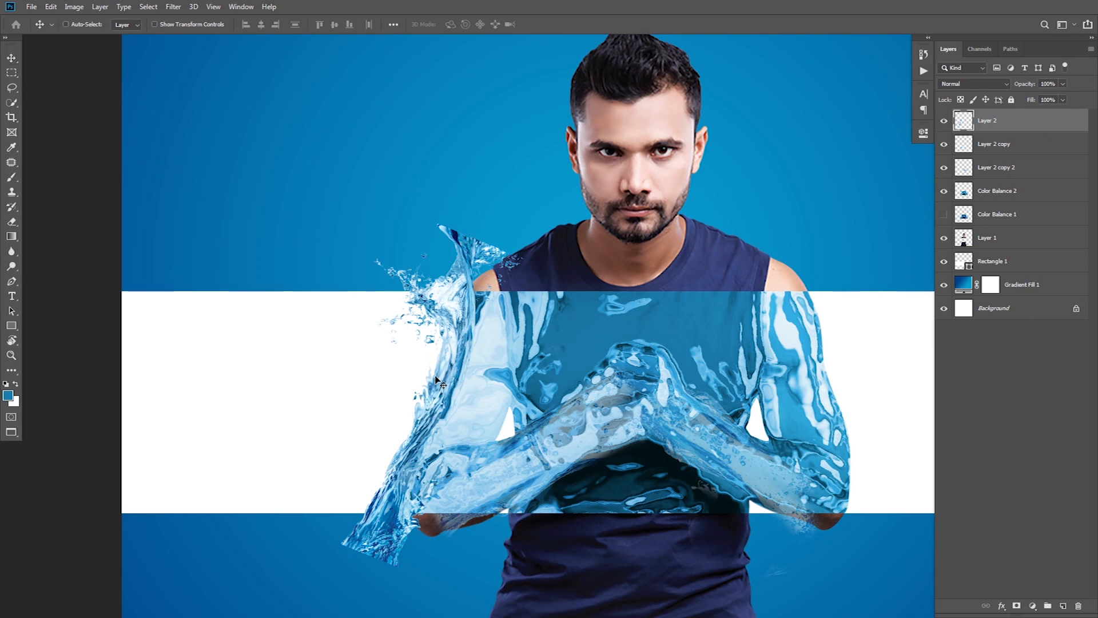
# Warp the wave by pulling in its outer upper corner and outer side so it curves along the right arm
pyautogui.hotkey('ctrl', 't')
pyautogui.scroll(2, 440, 366)
pyautogui.rightClick(437, 363)
pyautogui.click(458, 439)
pyautogui.moveTo(437, 331); pyautogui.dragTo(439, 336)
pyautogui.moveTo(286, 163); pyautogui.dragTo(341, 293)
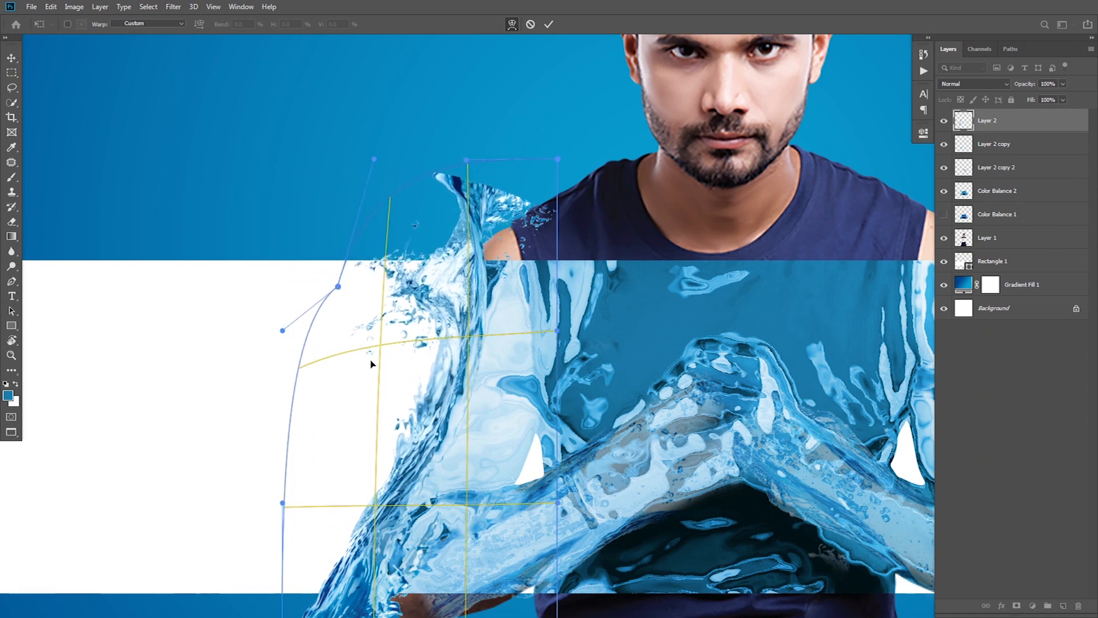
pyautogui.moveTo(376, 407); pyautogui.dragTo(385, 255)
pyautogui.moveTo(291, 352); pyautogui.dragTo(328, 276)
pyautogui.moveTo(292, 180); pyautogui.dragTo(331, 231)
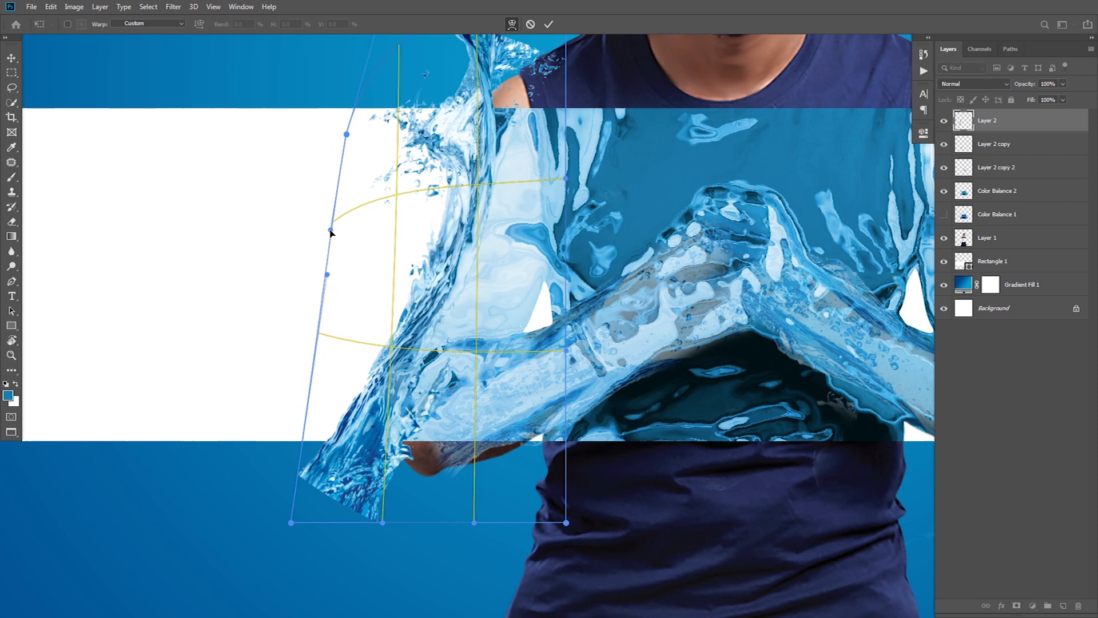
# Bend the middle and lower parts of the wave to follow the arm's outline and apply the warp
pyautogui.moveTo(416, 276); pyautogui.dragTo(407, 297)
pyautogui.moveTo(435, 235); pyautogui.dragTo(436, 231)
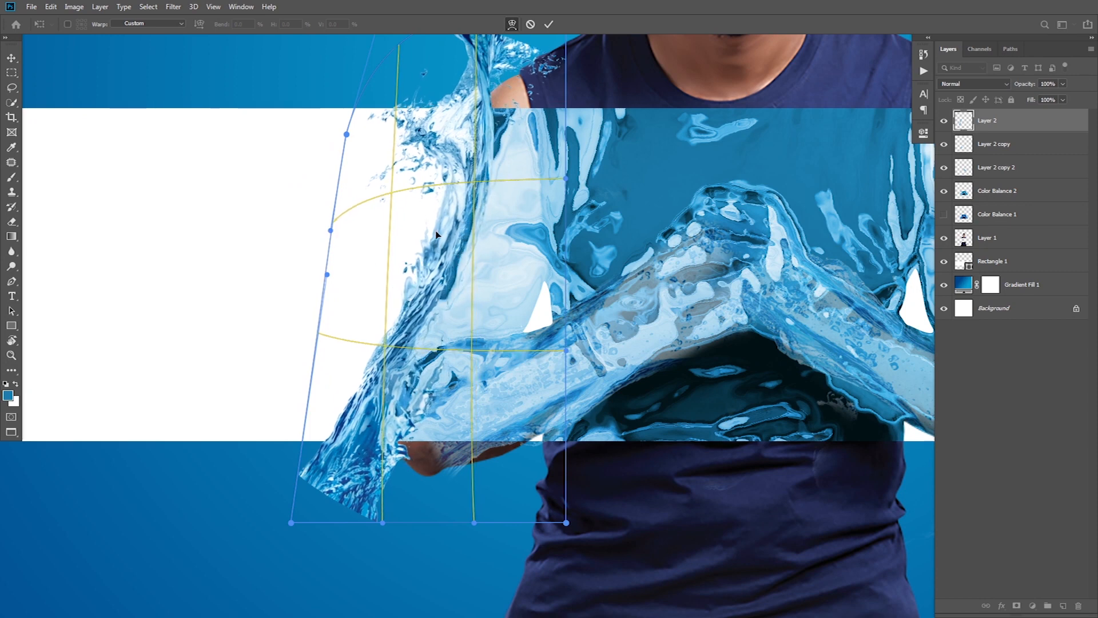
pyautogui.moveTo(373, 413); pyautogui.dragTo(382, 413)
pyautogui.press('Return')
# Erase the parts of the wave that overlap the inside of the right arm with a 90 px Eraser
pyautogui.press('e')
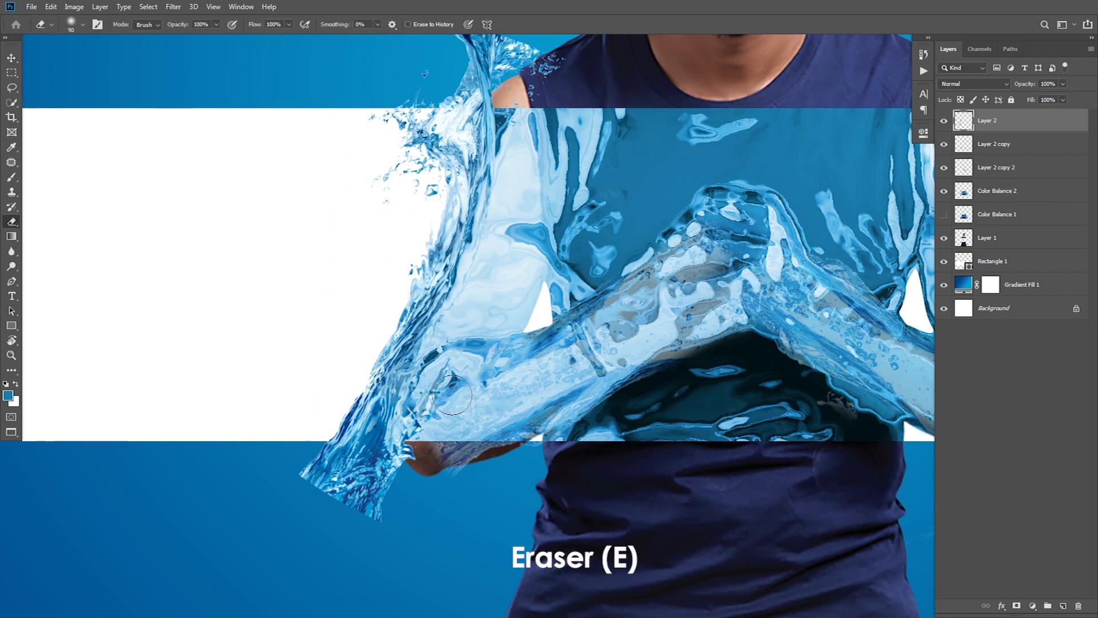
pyautogui.moveTo(501, 252); pyautogui.dragTo(500, 308)
pyautogui.moveTo(518, 227)
pyautogui.mouseDown()
pyautogui.moveTo(515, 337)
pyautogui.moveTo(500, 332)
pyautogui.moveTo(440, 473)
pyautogui.moveTo(440, 505)
pyautogui.moveTo(452, 512)
pyautogui.moveTo(436, 497)
pyautogui.moveTo(470, 504)
pyautogui.mouseUp()
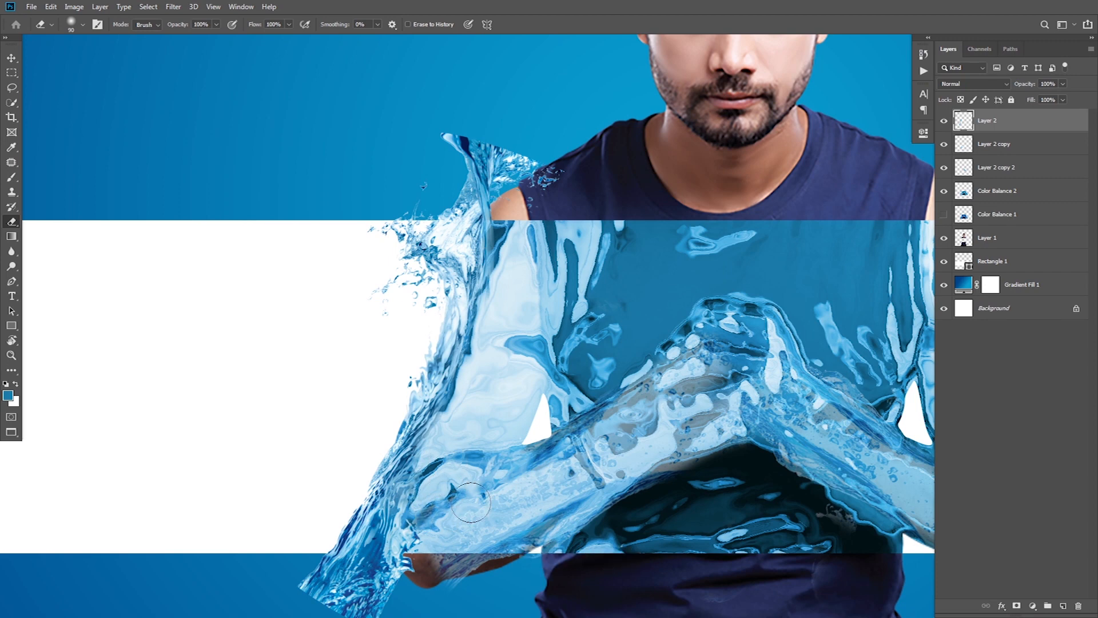
pyautogui.press('v')
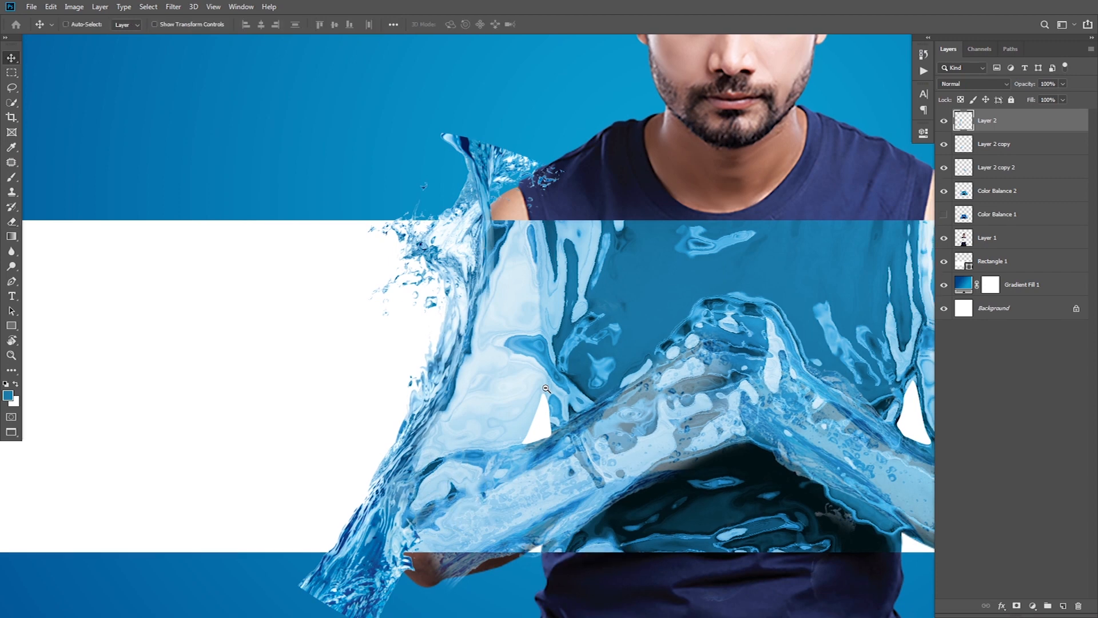
pyautogui.keyDown('ctrl'); pyautogui.keyDown('alt'); pyautogui.click(546, 388); pyautogui.keyUp('alt'); pyautogui.keyUp('ctrl')
pyautogui.keyDown('ctrl'); pyautogui.keyDown('alt'); pyautogui.click(546, 388); pyautogui.keyUp('alt'); pyautogui.keyUp('ctrl')
pyautogui.moveTo(565, 401); pyautogui.dragTo(530, 354)
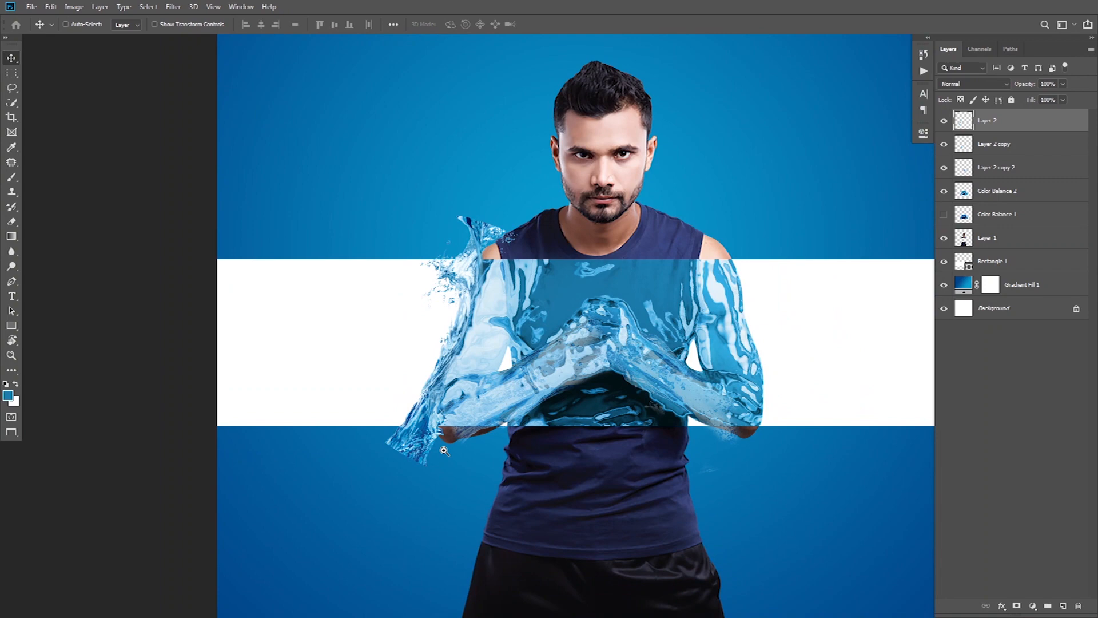
# Lower Layer 2's opacity to 47% and draw a Pen path along the elbow's outer edge around the excess wave
pyautogui.keyDown('ctrl'); pyautogui.click(462, 392); pyautogui.keyUp('ctrl')
pyautogui.keyDown('ctrl'); pyautogui.click(438, 426); pyautogui.keyUp('ctrl')
pyautogui.moveTo(1021, 85); pyautogui.dragTo(991, 85)
pyautogui.moveTo(474, 328); pyautogui.dragTo(514, 291)
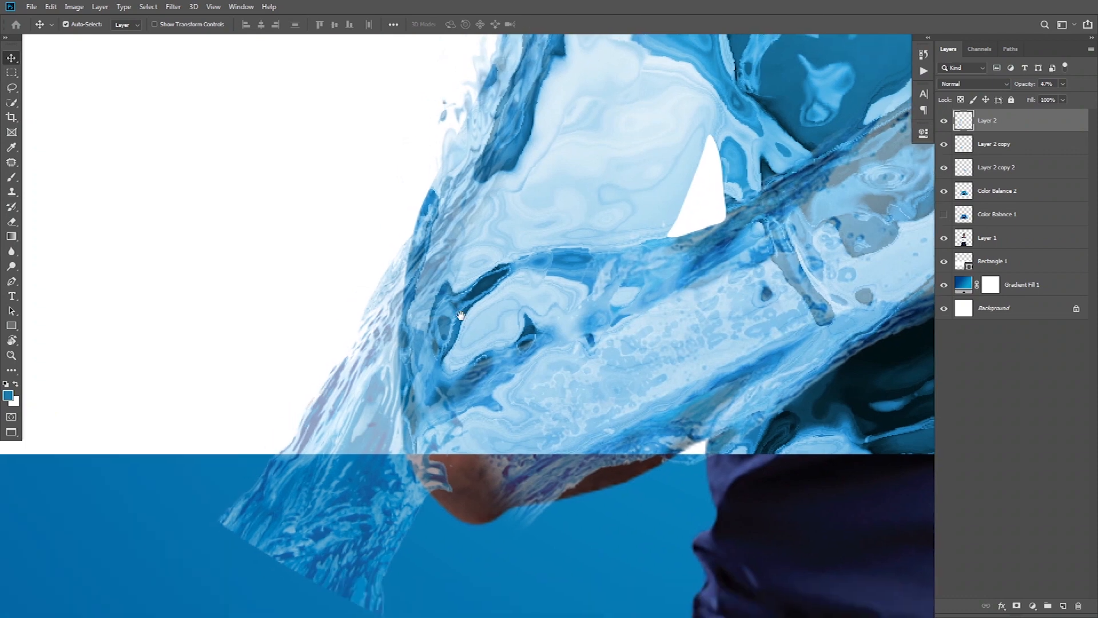
pyautogui.press('p')
pyautogui.click(417, 221)
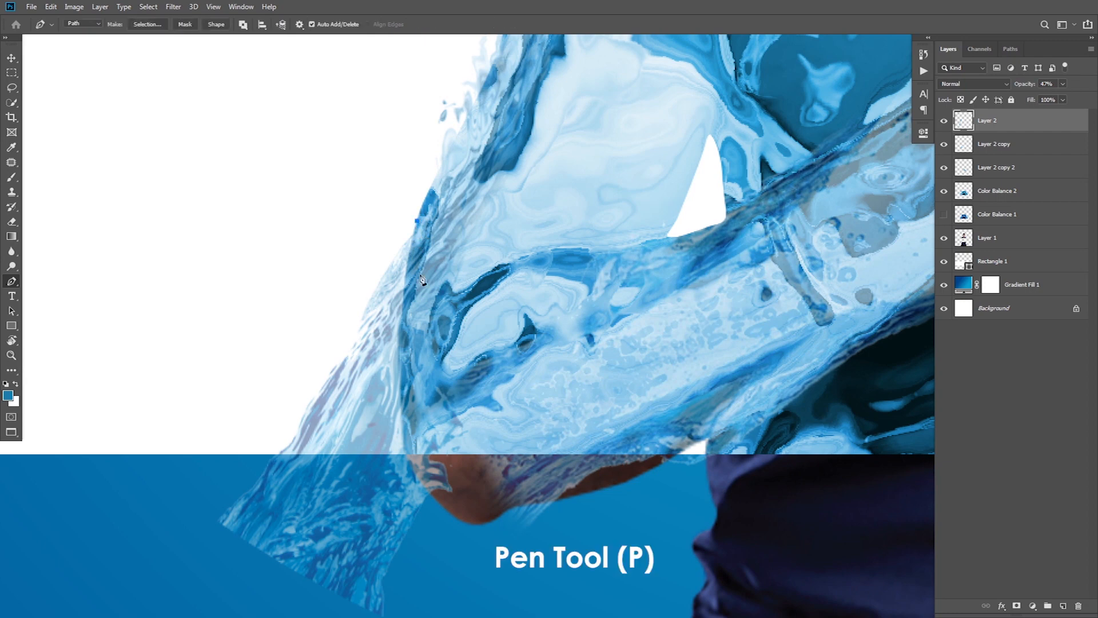
pyautogui.moveTo(403, 314); pyautogui.dragTo(403, 358)
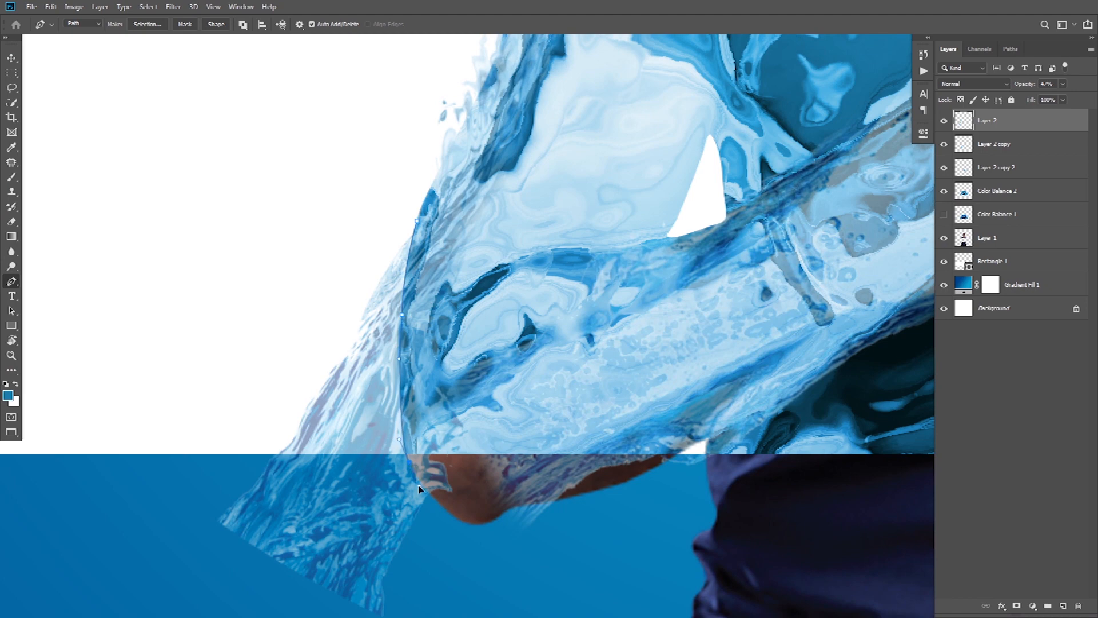
pyautogui.moveTo(402, 563); pyautogui.dragTo(387, 468)
pyautogui.moveTo(370, 564); pyautogui.dragTo(365, 532)
pyautogui.click(355, 552)
pyautogui.click(118, 436)
pyautogui.moveTo(54, 211); pyautogui.dragTo(110, 144)
pyautogui.moveTo(207, 129); pyautogui.dragTo(256, 372)
# Turn the path into a selection, delete the wave outside the elbow, deselect, and restore the layer's opacity to 100%
pyautogui.hotkey('ctrl', 'Return')
pyautogui.press('Delete')
pyautogui.hotkey('ctrl', 'd')
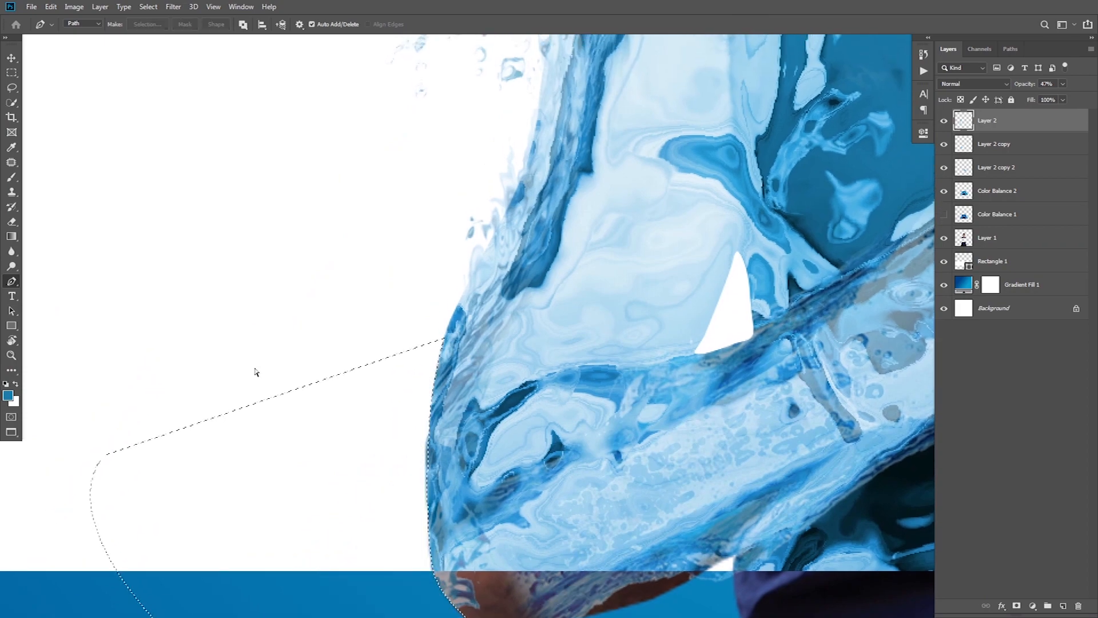
pyautogui.moveTo(1026, 87); pyautogui.dragTo(1095, 95)
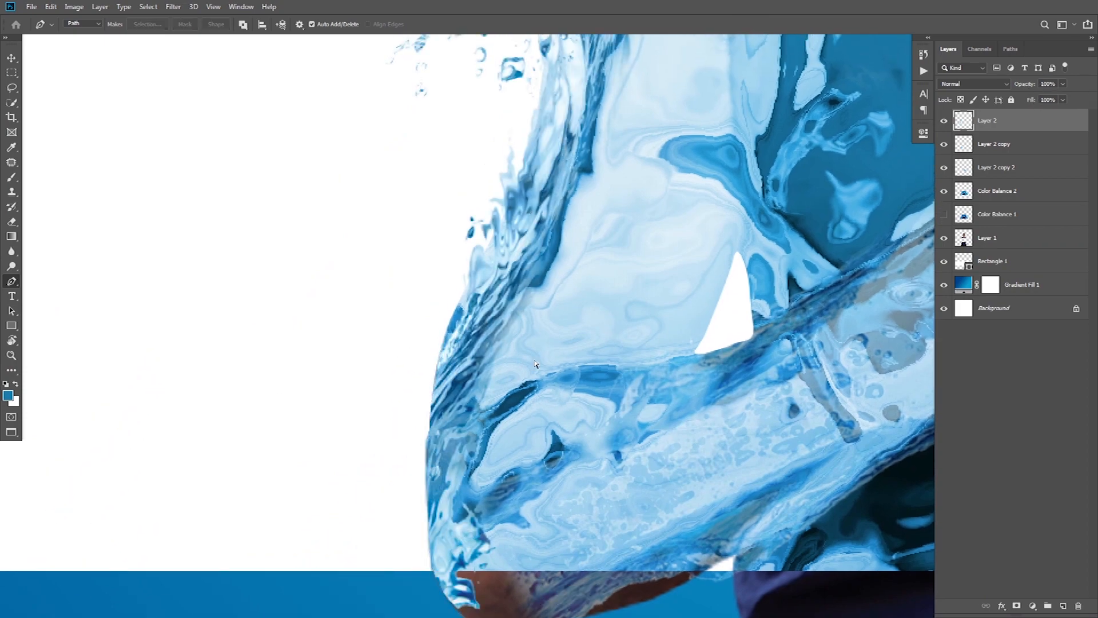
# Set the arm wave's midtone Color Balance to -31, 0 and +8 and apply it
pyautogui.hotkey('ctrl', '0')
pyautogui.press('v')
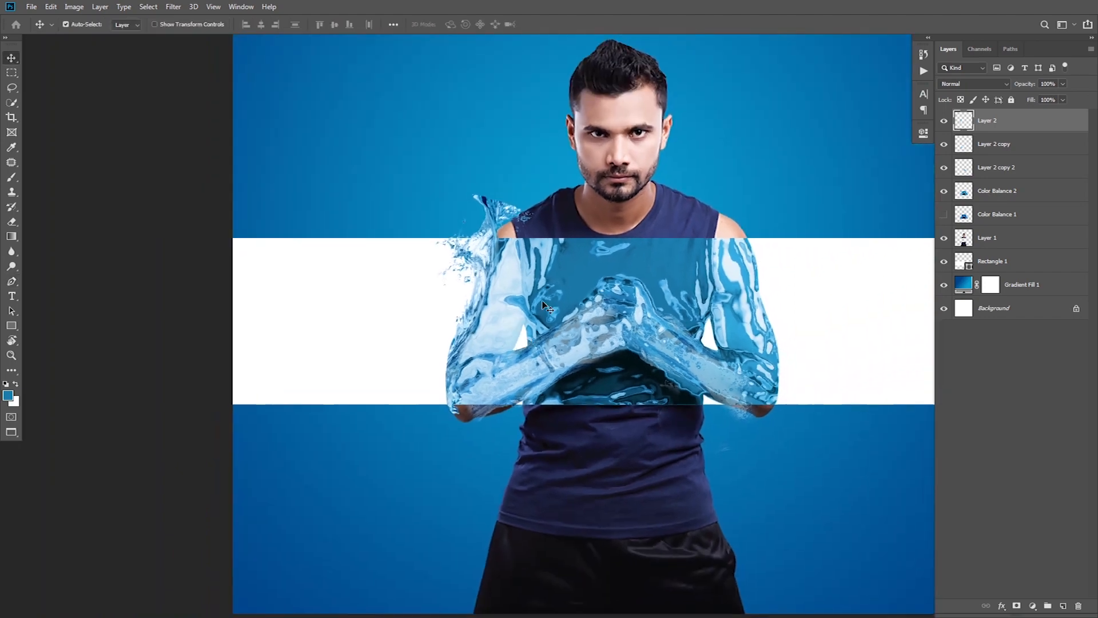
pyautogui.moveTo(533, 308); pyautogui.dragTo(482, 305)
pyautogui.scroll(3, 499, 294)
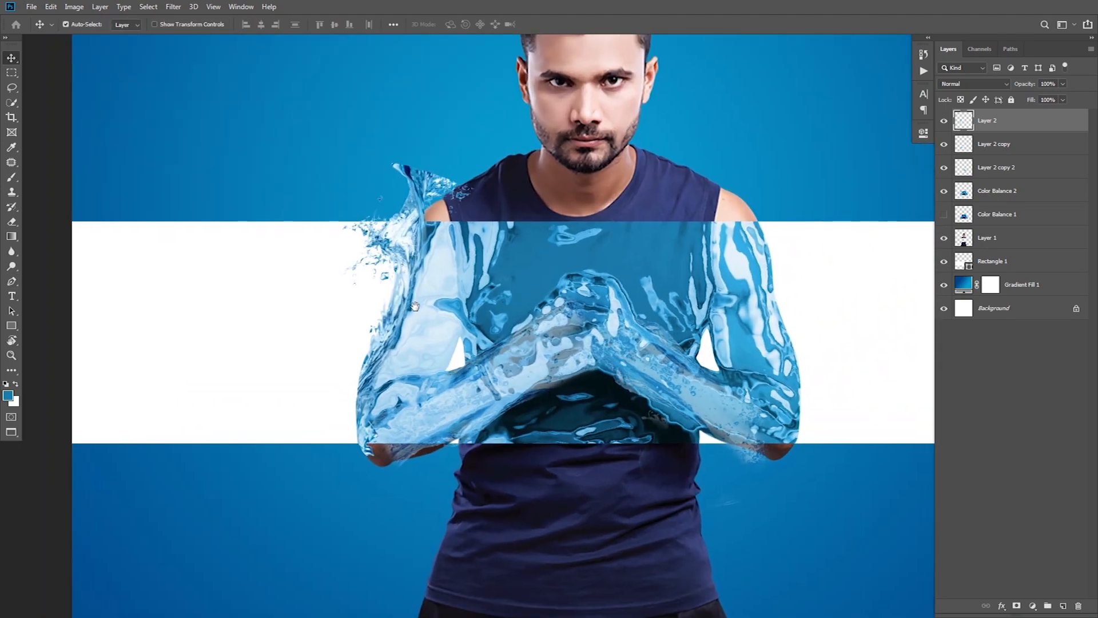
pyautogui.scroll(2, 429, 303)
pyautogui.hotkey('ctrl', 'b')
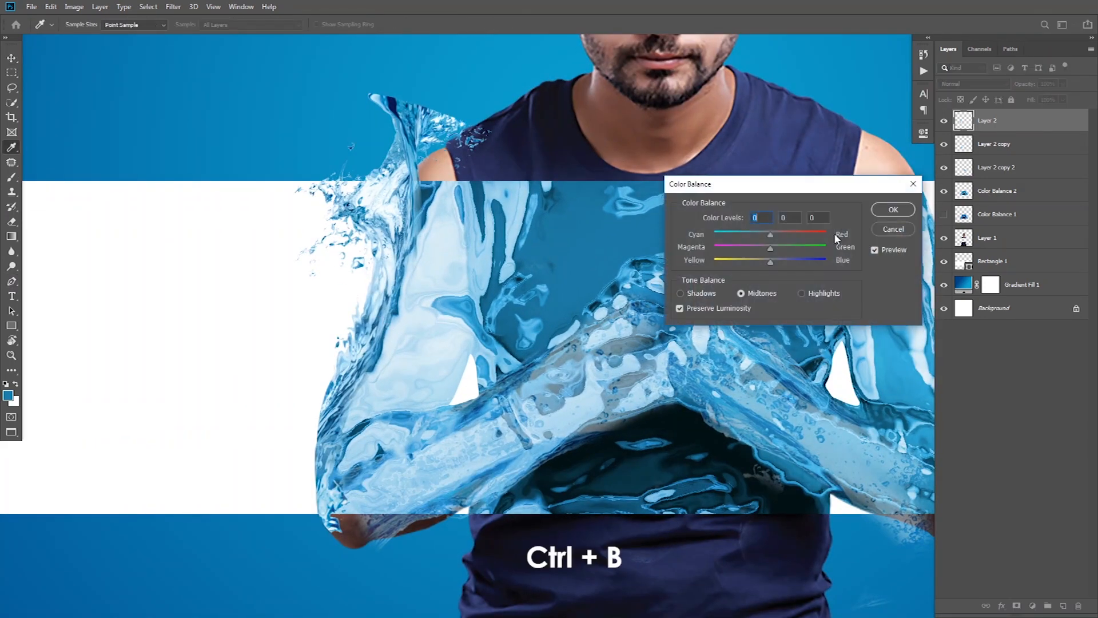
pyautogui.moveTo(769, 261)
pyautogui.mouseDown()
pyautogui.moveTo(794, 263)
pyautogui.moveTo(766, 263)
pyautogui.mouseUp()
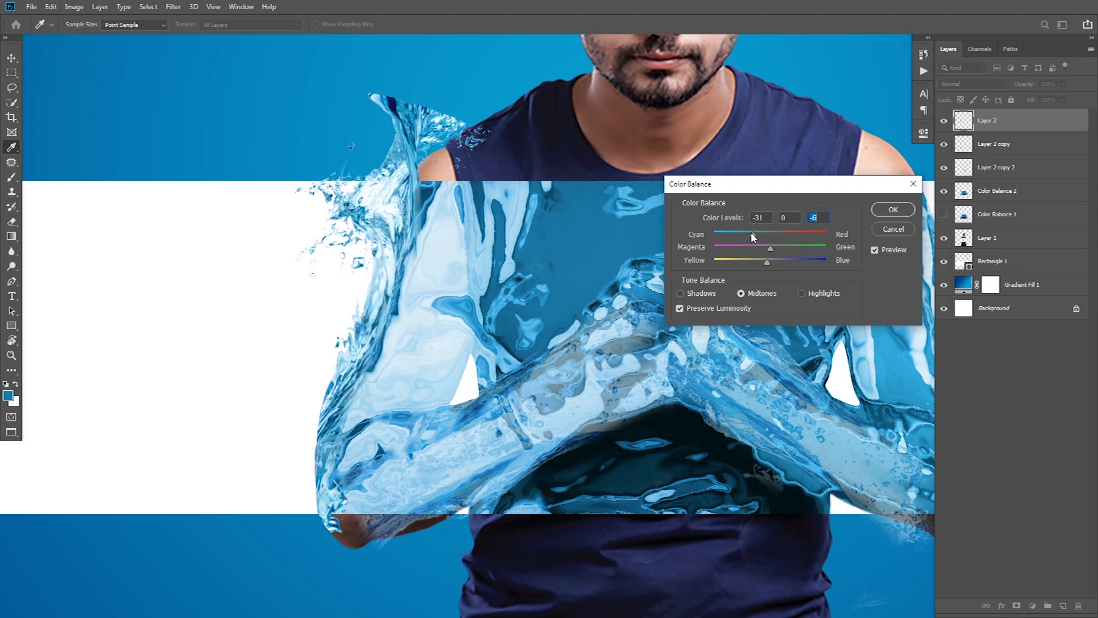
pyautogui.moveTo(749, 234); pyautogui.dragTo(774, 262)
pyautogui.click(901, 252)
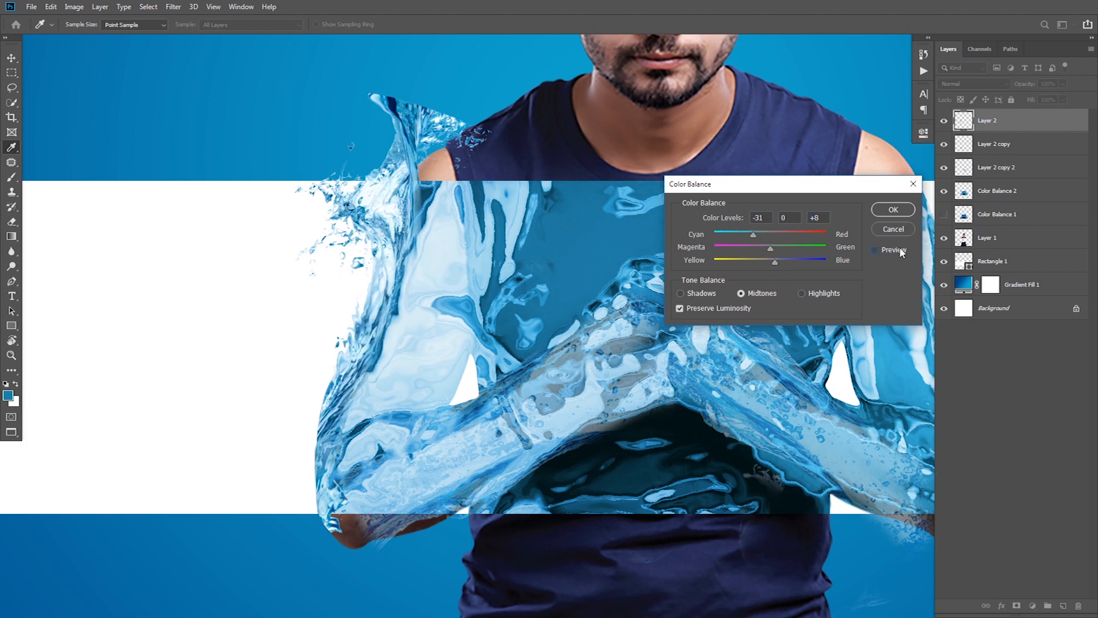
pyautogui.click(893, 209)
# Brighten the arm wave with Levels by setting the white input level to 246
pyautogui.hotkey('ctrl', 'l')
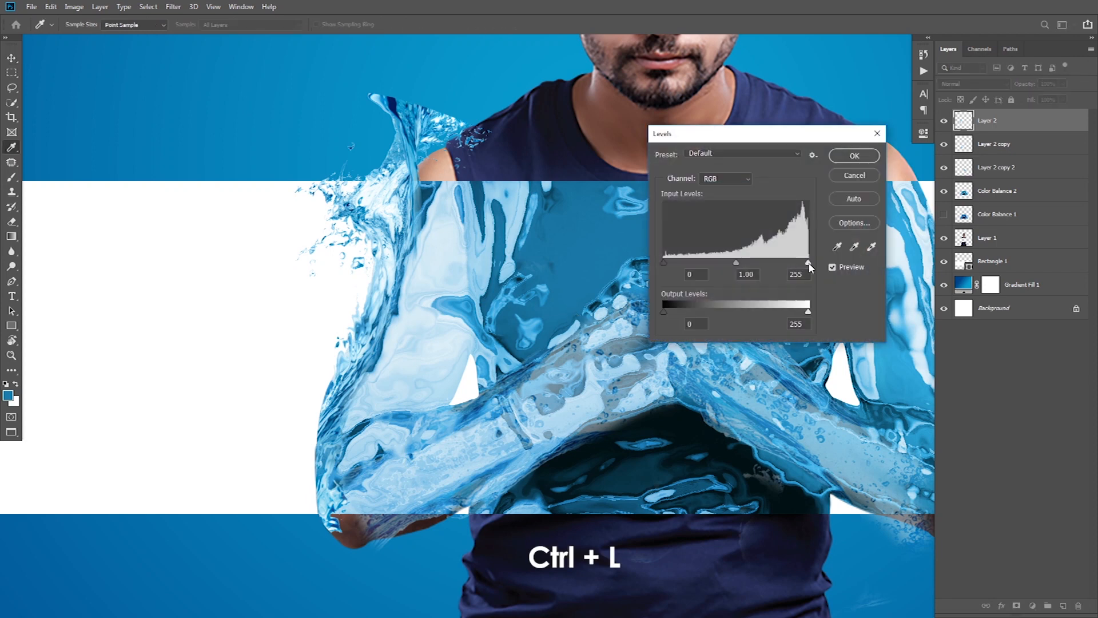
pyautogui.moveTo(808, 265); pyautogui.dragTo(803, 265)
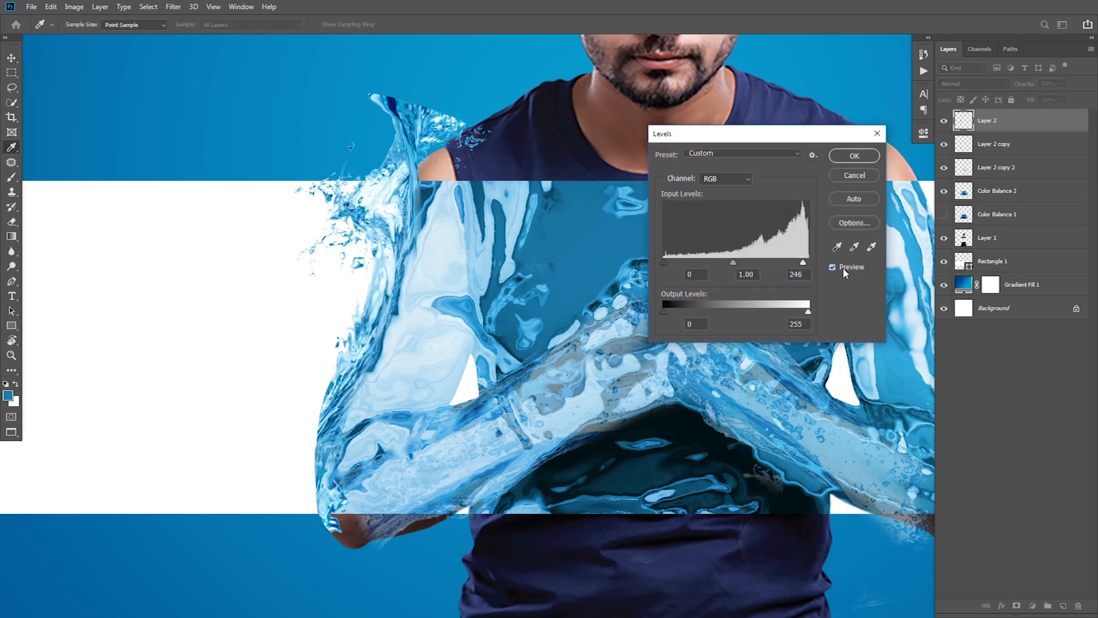
pyautogui.click(854, 157)
pyautogui.scroll(-3, 497, 289)
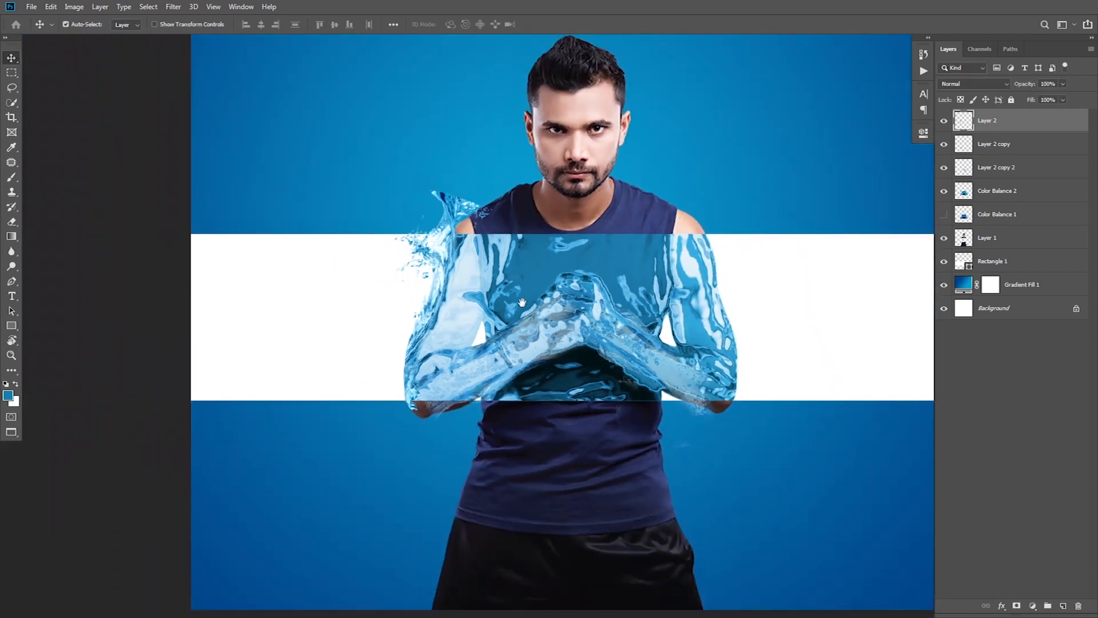
pyautogui.moveTo(522, 302); pyautogui.dragTo(504, 287)
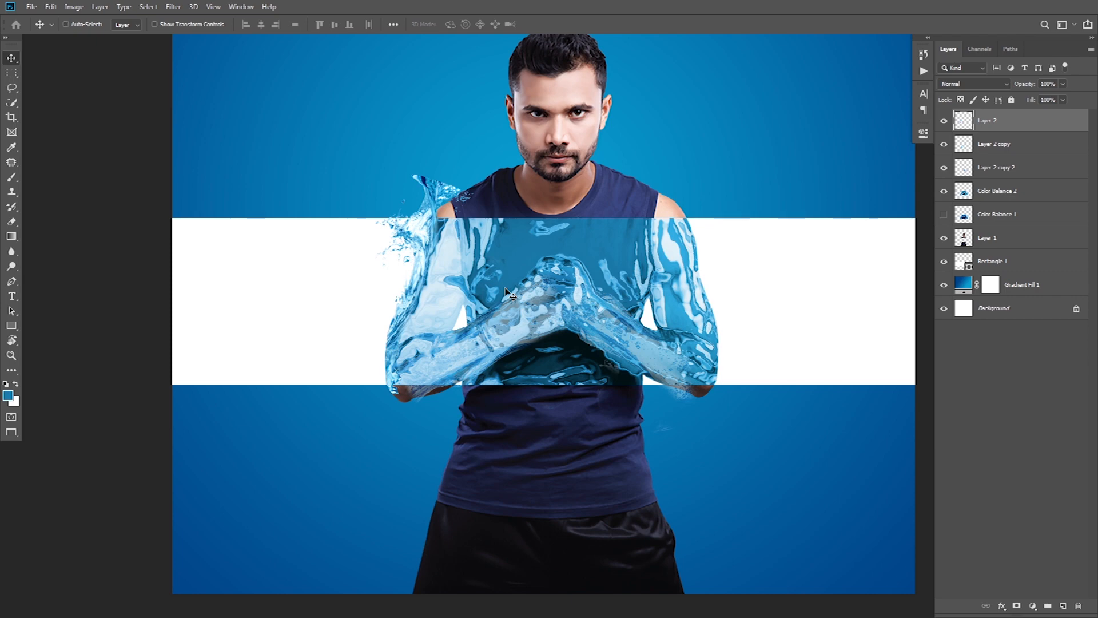
# Paste the water splash wave again as a new layer above Layer 2
pyautogui.hotkey('ctrl', 'v')
pyautogui.hotkey('ctrl', 't')
pyautogui.moveTo(251, 25); pyautogui.dragTo(193, 36)
pyautogui.press('Escape')
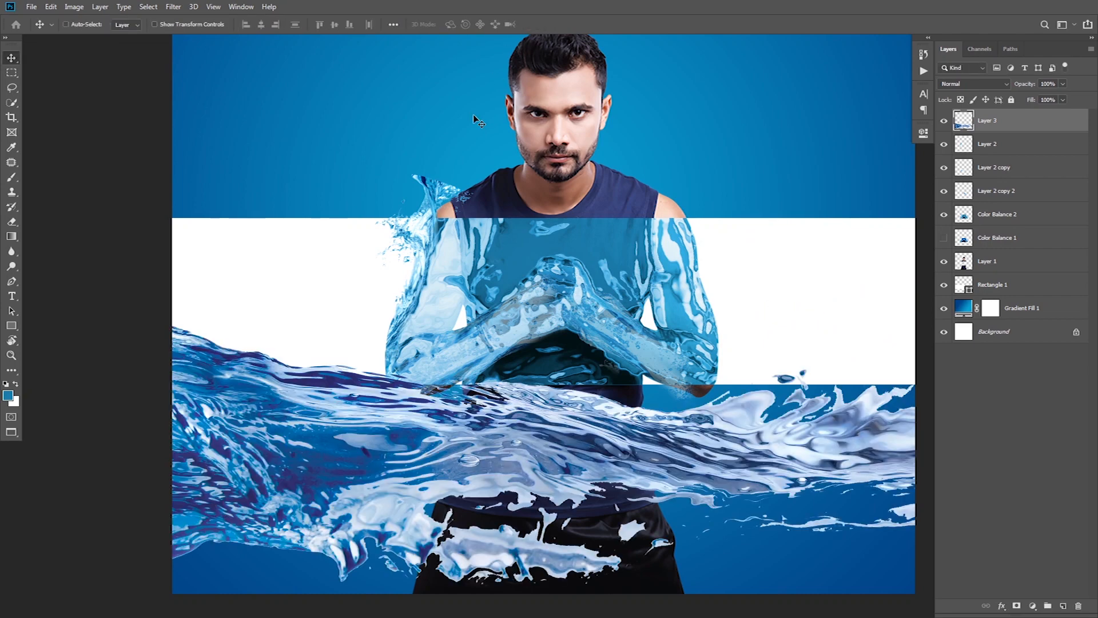
# Scale the pasted wave to 26%, rotate it about 82°, and move it upright over the arm without a splash wave
pyautogui.hotkey('ctrl', 't')
pyautogui.moveTo(249, 25); pyautogui.dragTo(206, 27)
pyautogui.moveTo(703, 352); pyautogui.dragTo(549, 317)
pyautogui.moveTo(833, 196); pyautogui.dragTo(764, 479)
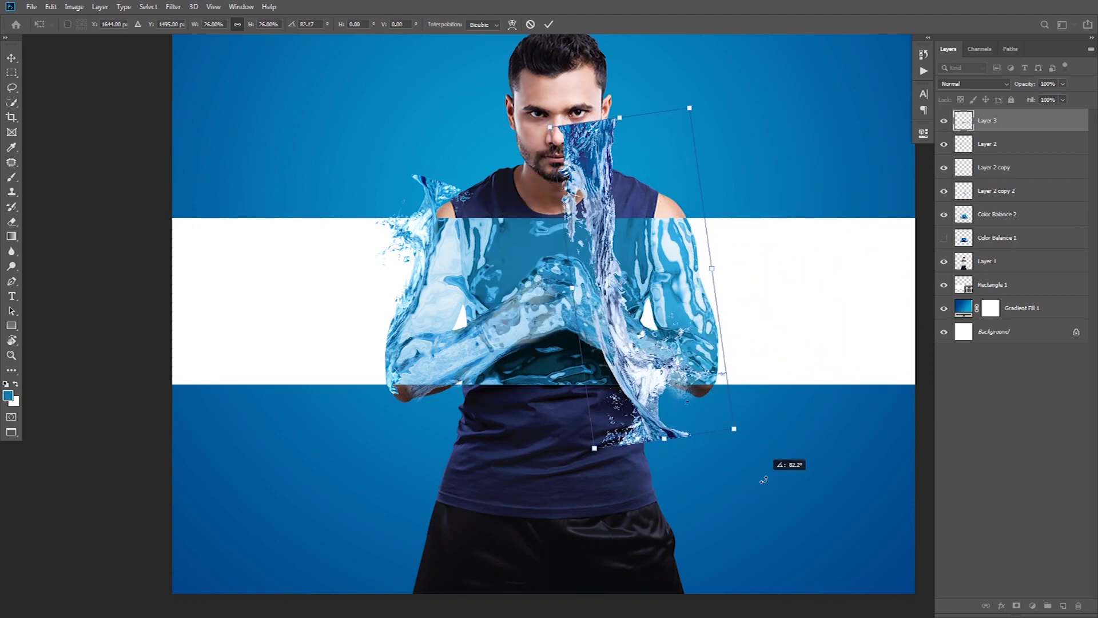
pyautogui.moveTo(678, 402); pyautogui.dragTo(730, 339)
pyautogui.press('Return')
# Scale the Layer 3 wave to about 73% and align it with the outer edge of the arm
pyautogui.keyDown('ctrl'); pyautogui.click(724, 325); pyautogui.keyUp('ctrl')
pyautogui.keyDown('ctrl'); pyautogui.click(706, 324); pyautogui.keyUp('ctrl')
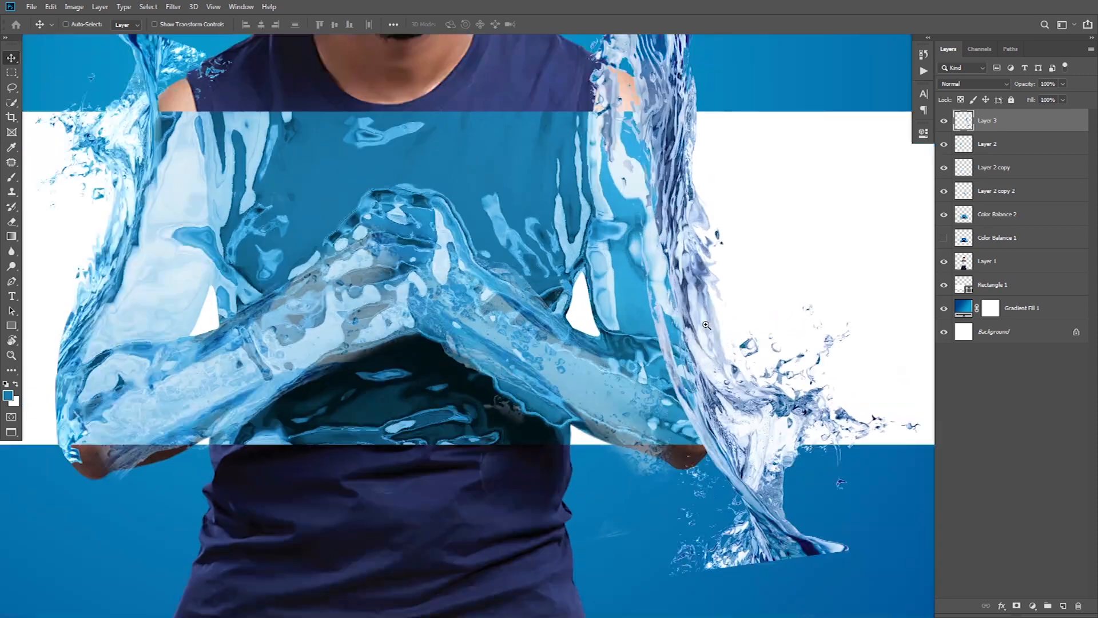
pyautogui.hotkey('ctrl', 't')
pyautogui.moveTo(577, 247); pyautogui.dragTo(672, 242)
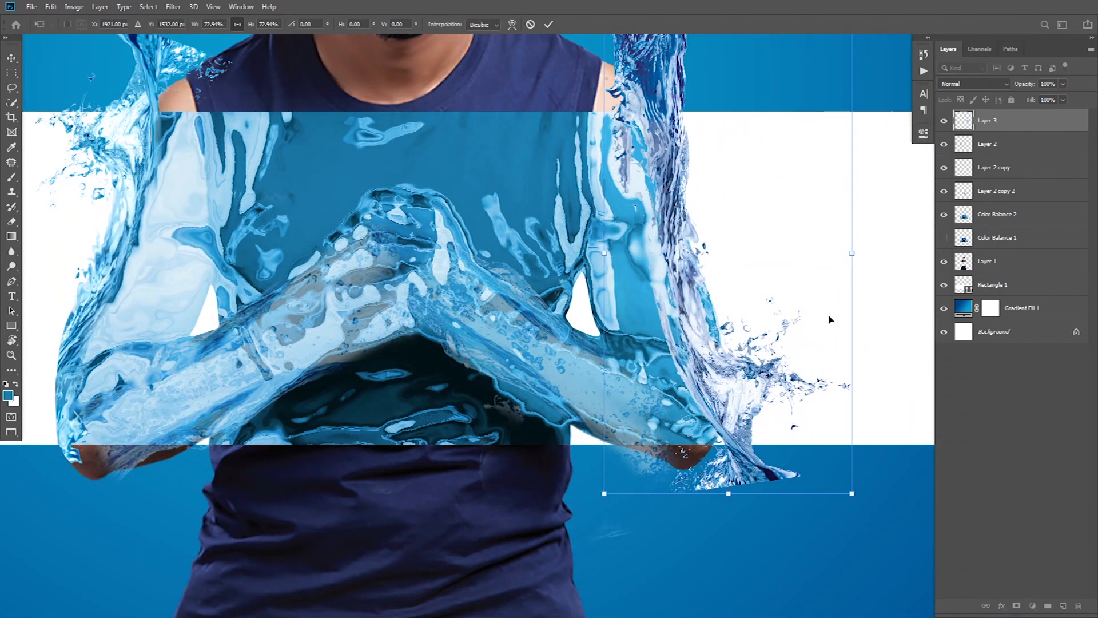
pyautogui.press('Return')
# Scale the Layer 3 wave to about 90%, rotate it about -4.4°, and shift it onto the arm's outer edge
pyautogui.keyDown('alt'); pyautogui.click(659, 302); pyautogui.keyUp('alt')
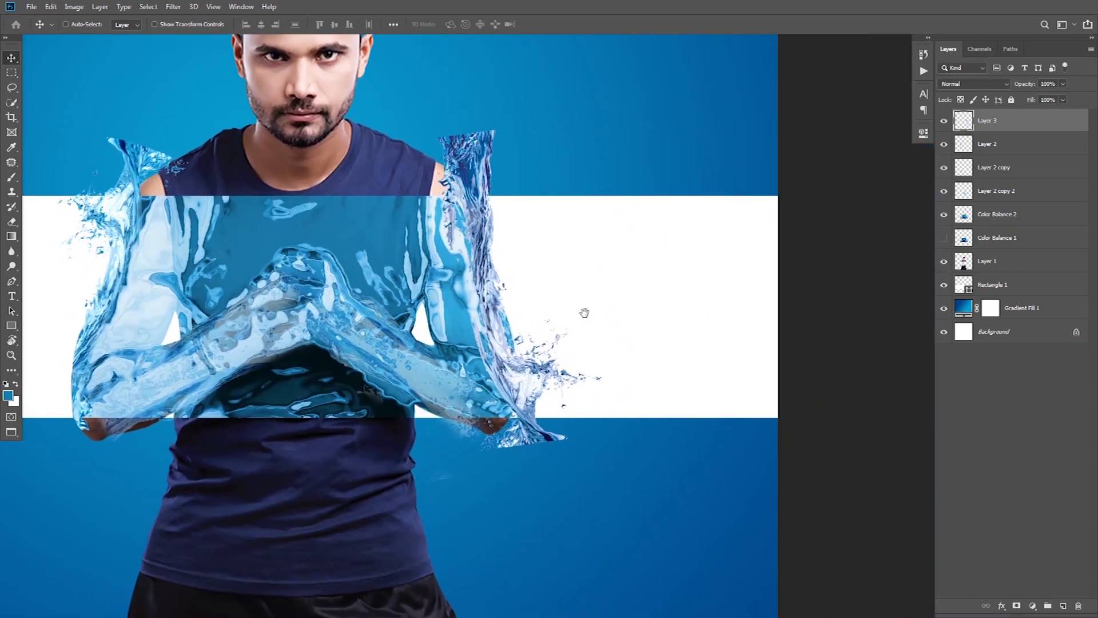
pyautogui.keyDown('ctrl'); pyautogui.click(531, 305); pyautogui.keyUp('ctrl')
pyautogui.hotkey('ctrl', 't')
pyautogui.moveTo(623, 304); pyautogui.dragTo(589, 263)
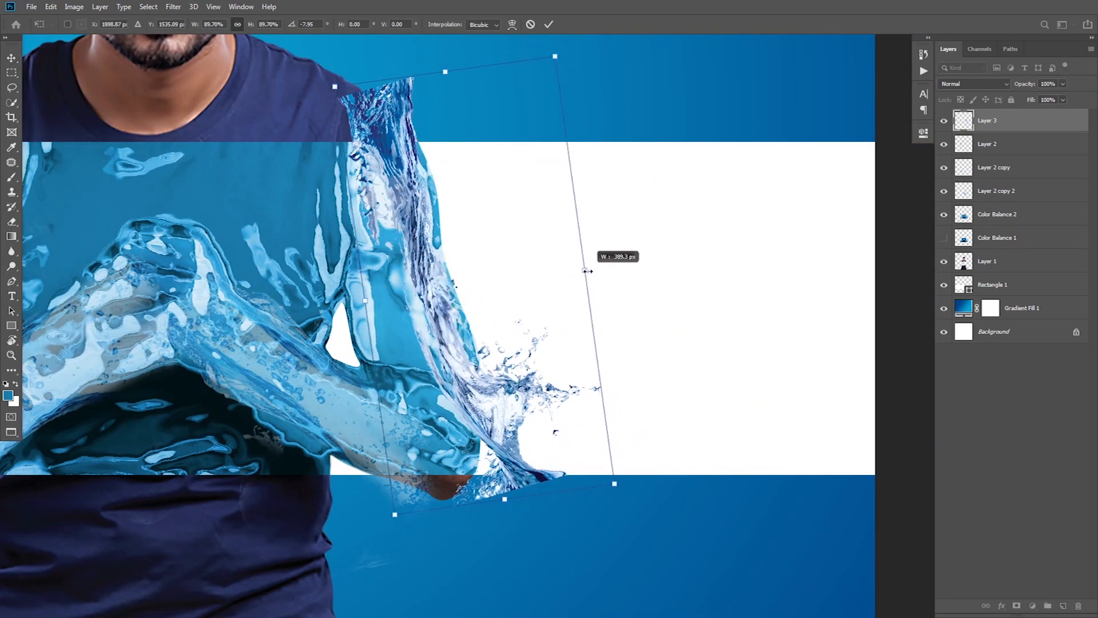
pyautogui.moveTo(654, 258); pyautogui.dragTo(657, 268)
pyautogui.moveTo(438, 321); pyautogui.dragTo(451, 320)
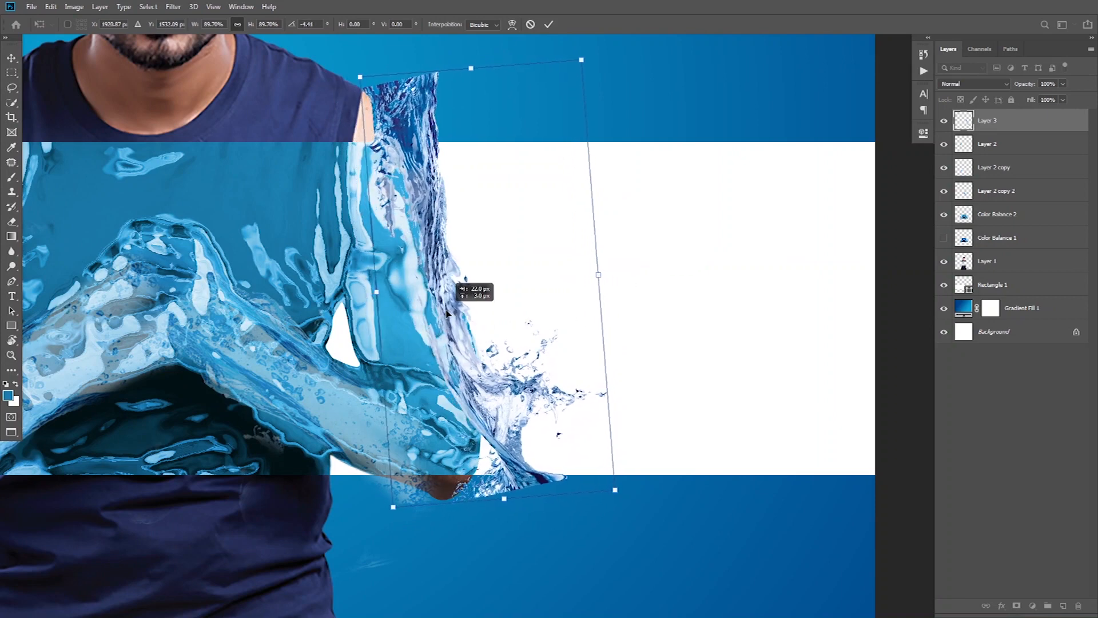
# Warp the Layer 3 wave to follow the arm's contour from shoulder to elbow and apply the transformation
pyautogui.rightClick(511, 345)
pyautogui.click(535, 413)
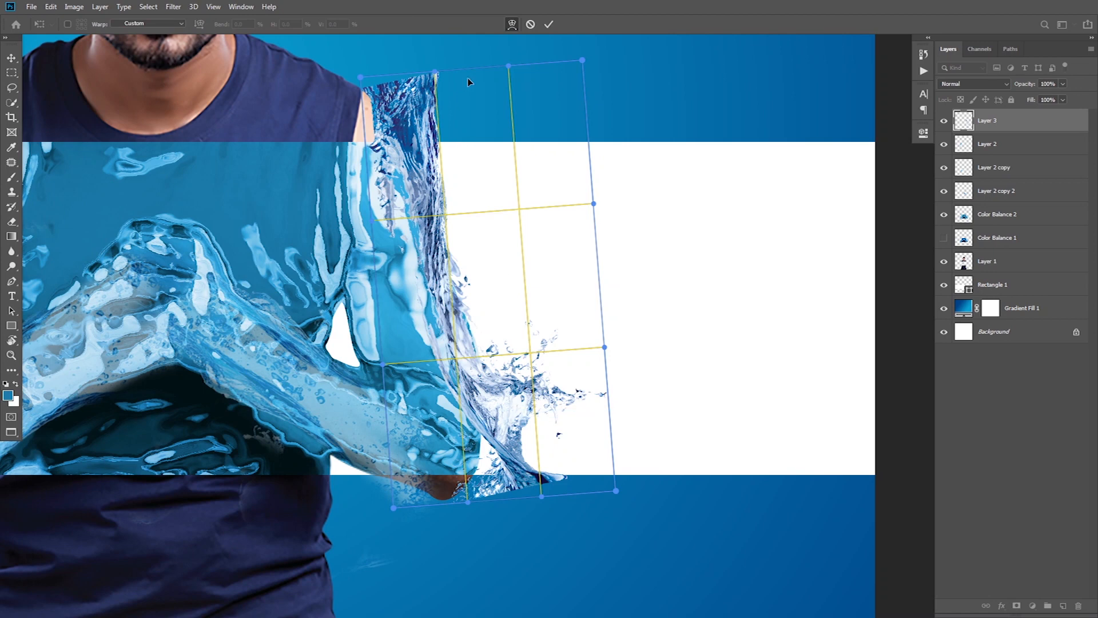
pyautogui.moveTo(581, 94); pyautogui.dragTo(513, 241)
pyautogui.moveTo(564, 430); pyautogui.dragTo(556, 347)
pyautogui.moveTo(607, 446); pyautogui.dragTo(591, 401)
pyautogui.moveTo(583, 278); pyautogui.dragTo(545, 276)
pyautogui.moveTo(456, 243); pyautogui.dragTo(462, 247)
pyautogui.moveTo(452, 190); pyautogui.dragTo(452, 196)
pyautogui.moveTo(488, 347); pyautogui.dragTo(489, 338)
pyautogui.press('Return')
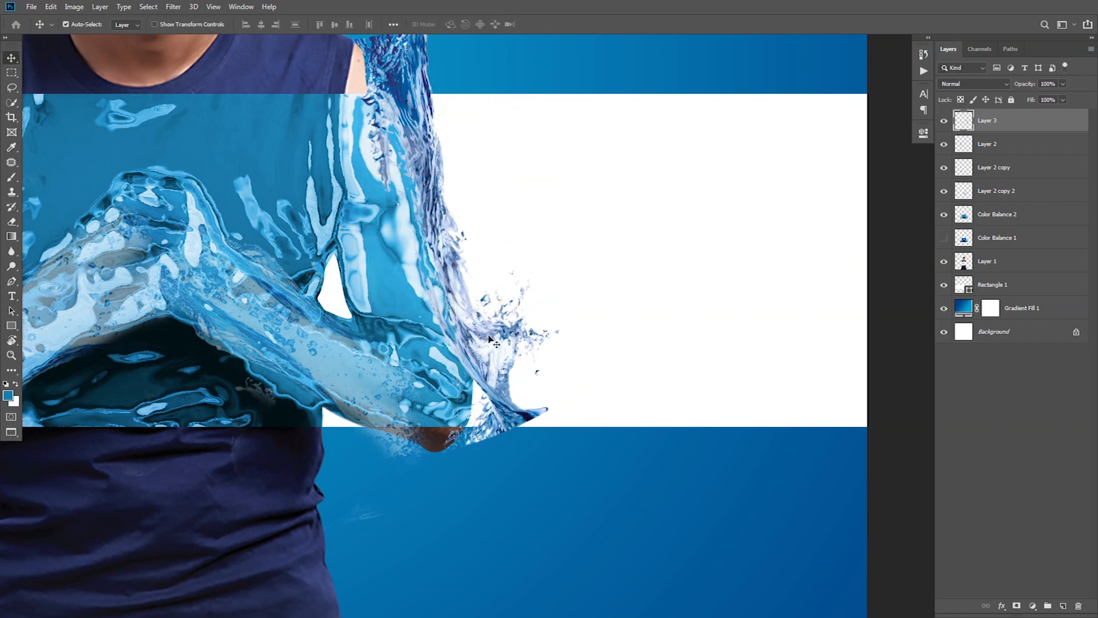
# Set the Layer 3 wave's midtone Color Balance to -72, 0 and -2 and apply it
pyautogui.hotkey('ctrl', 'b')
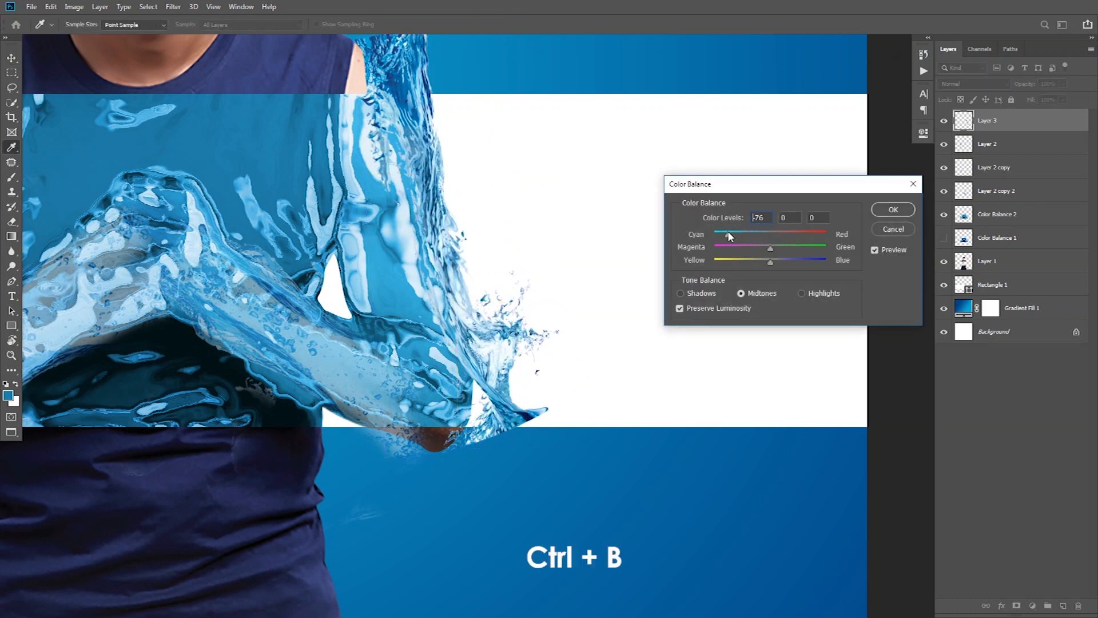
pyautogui.moveTo(728, 231); pyautogui.dragTo(770, 260)
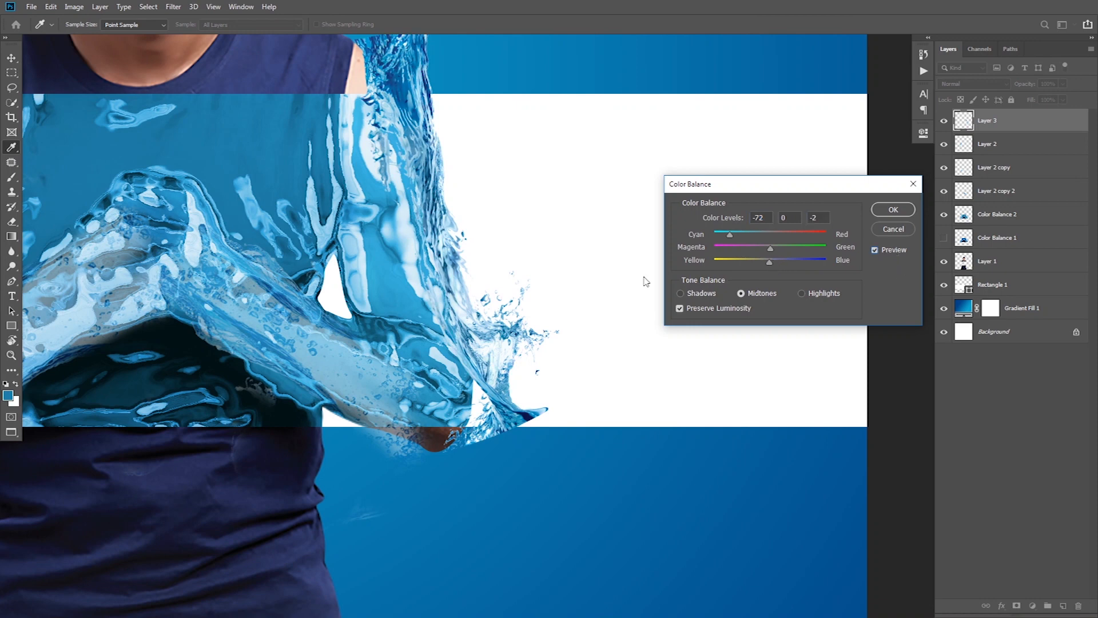
pyautogui.click(886, 211)
# Brighten the Layer 3 wave with Levels by setting the white input level to 241
pyautogui.hotkey('ctrl', 'l')
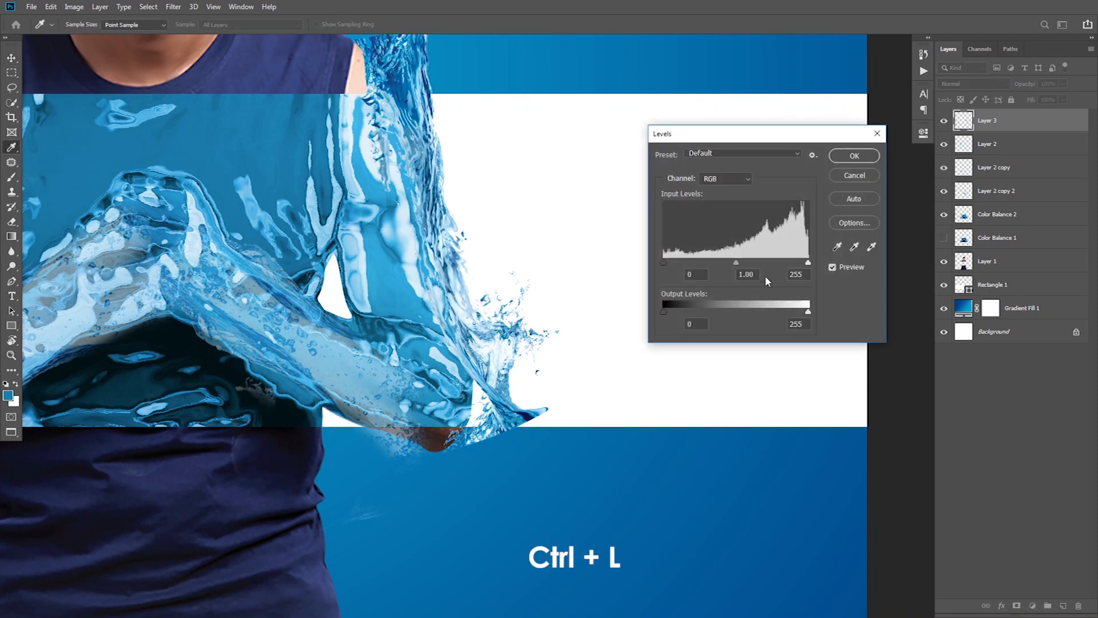
pyautogui.moveTo(808, 262); pyautogui.dragTo(800, 263)
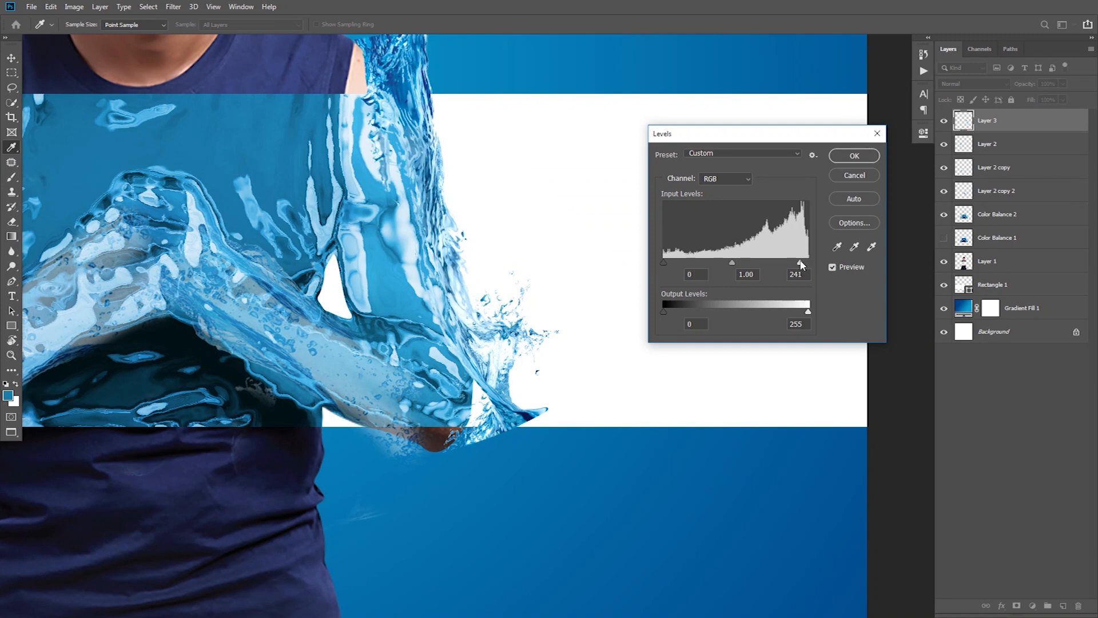
pyautogui.click(854, 155)
# Erase the excess part of the Layer 3 wave below and outside the elbow, using a smaller eraser for the details
pyautogui.moveTo(451, 307); pyautogui.dragTo(612, 295)
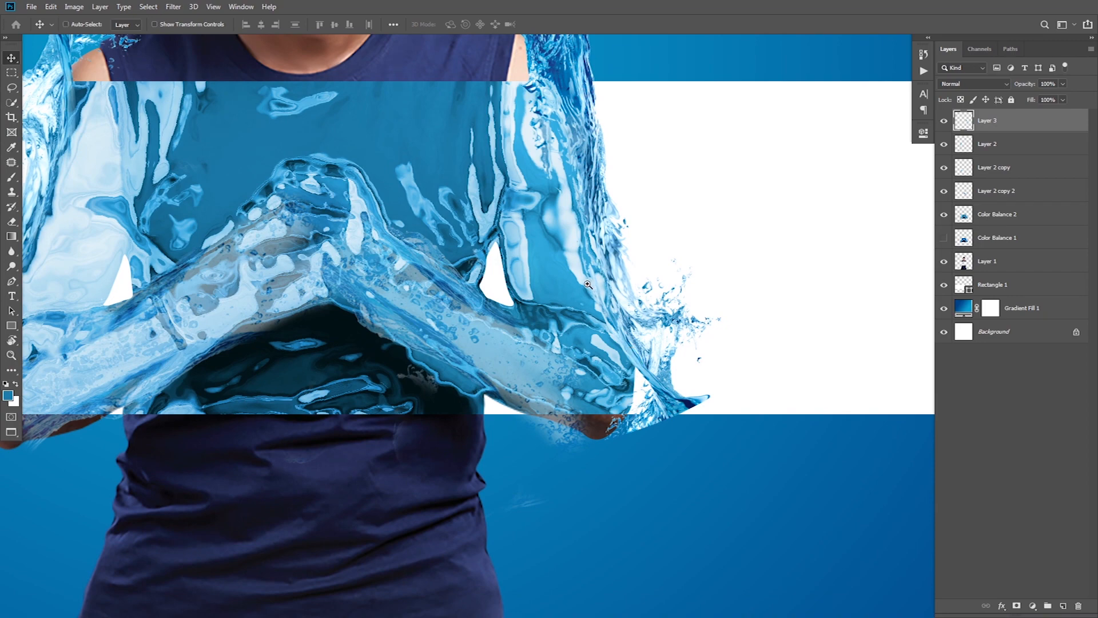
pyautogui.scroll(-2, 599, 321)
pyautogui.moveTo(613, 348)
pyautogui.mouseDown()
pyautogui.moveTo(620, 332)
pyautogui.moveTo(572, 251)
pyautogui.moveTo(552, 288)
pyautogui.mouseUp()
pyautogui.scroll(4, 619, 338)
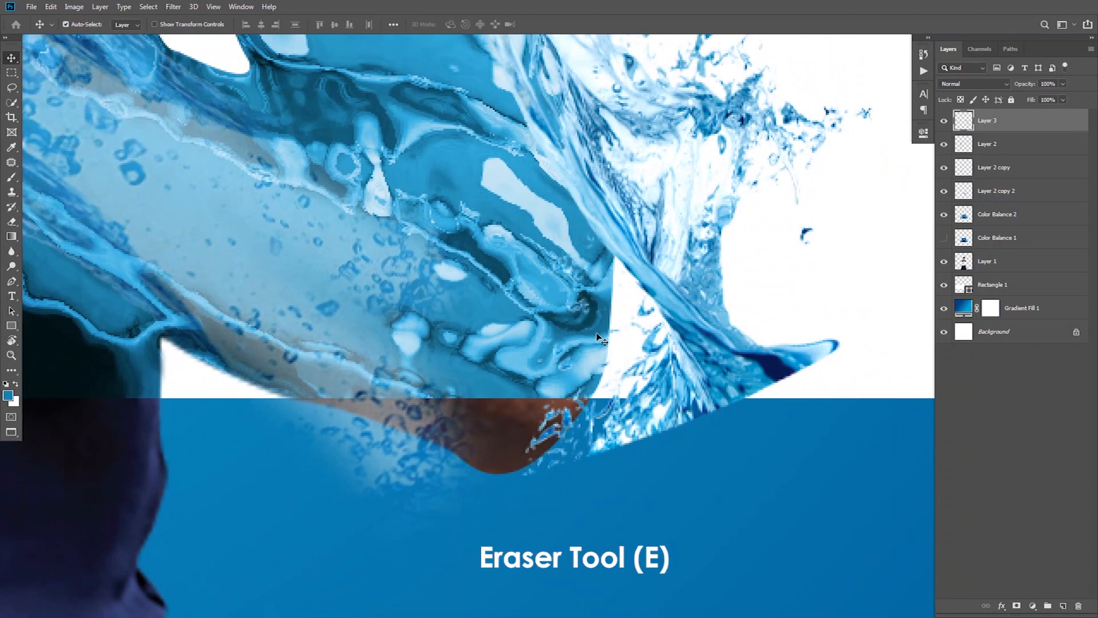
pyautogui.press('e')
pyautogui.moveTo(682, 371)
pyautogui.mouseDown()
pyautogui.moveTo(708, 363)
pyautogui.moveTo(690, 359)
pyautogui.moveTo(764, 368)
pyautogui.mouseUp()
pyautogui.press('[')
pyautogui.press('[')
pyautogui.press('[')
pyautogui.press('[')
pyautogui.moveTo(641, 302)
pyautogui.mouseDown()
pyautogui.moveTo(612, 373)
pyautogui.moveTo(681, 385)
pyautogui.moveTo(704, 251)
pyautogui.moveTo(752, 230)
pyautogui.moveTo(694, 237)
pyautogui.moveTo(674, 287)
pyautogui.moveTo(692, 309)
pyautogui.mouseUp()
pyautogui.moveTo(832, 190)
pyautogui.mouseDown()
pyautogui.moveTo(786, 167)
pyautogui.moveTo(784, 117)
pyautogui.moveTo(829, 116)
pyautogui.moveTo(859, 131)
pyautogui.moveTo(746, 294)
pyautogui.moveTo(840, 339)
pyautogui.moveTo(821, 357)
pyautogui.moveTo(720, 225)
pyautogui.mouseUp()
pyautogui.scroll(-4, 658, 299)
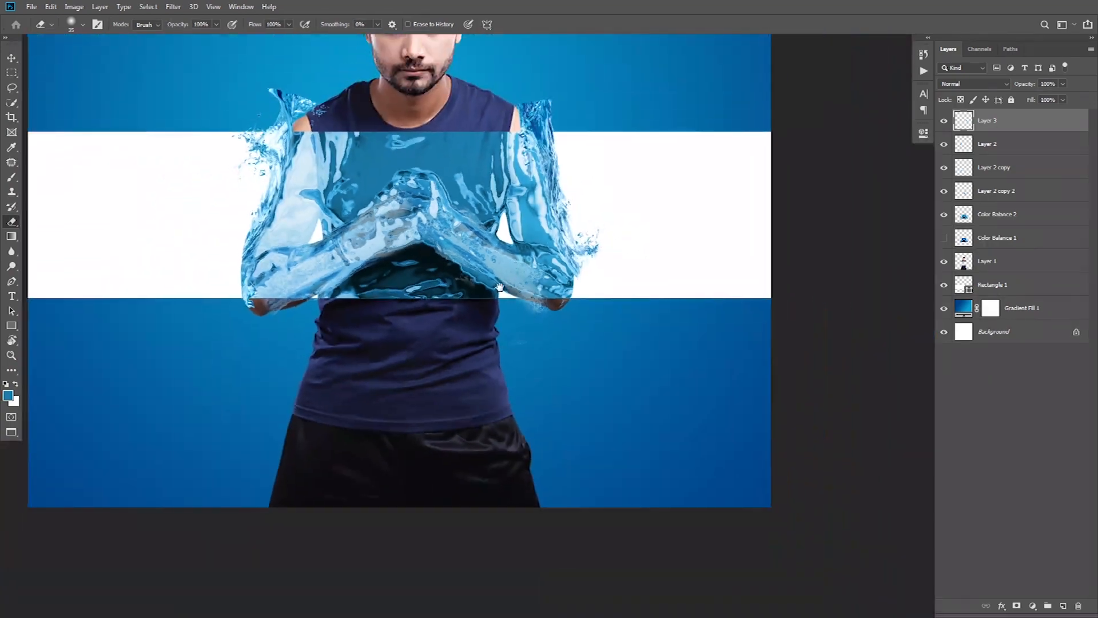
# Soften the inner edge of the other arm's wave on Layer 2 with the eraser at 79% opacity
pyautogui.moveTo(415, 251); pyautogui.dragTo(528, 294)
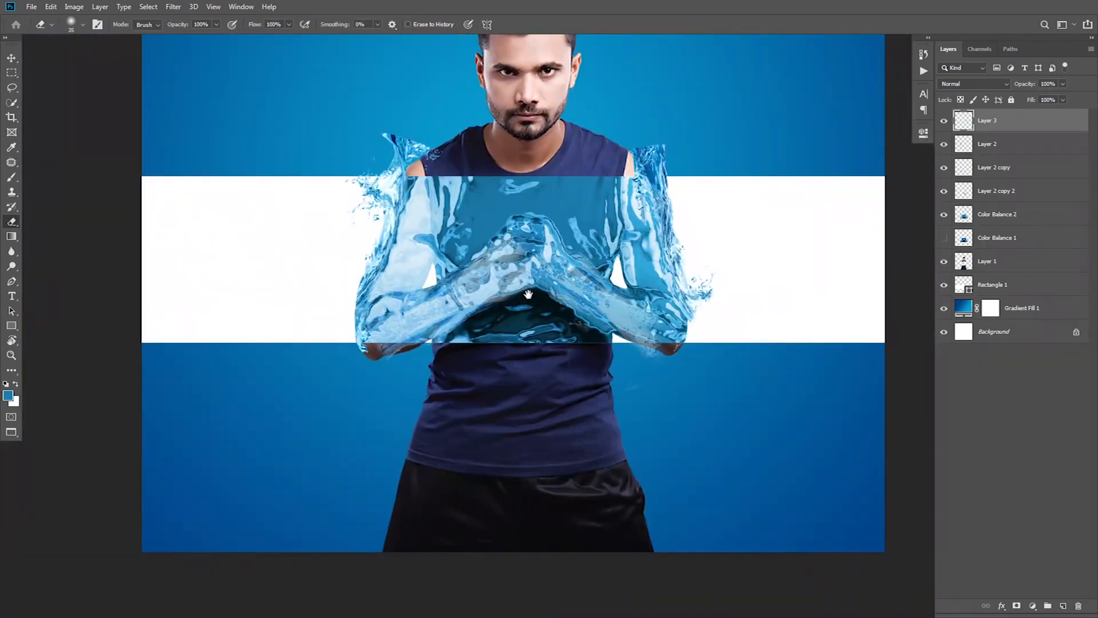
pyautogui.scroll(3, 637, 239)
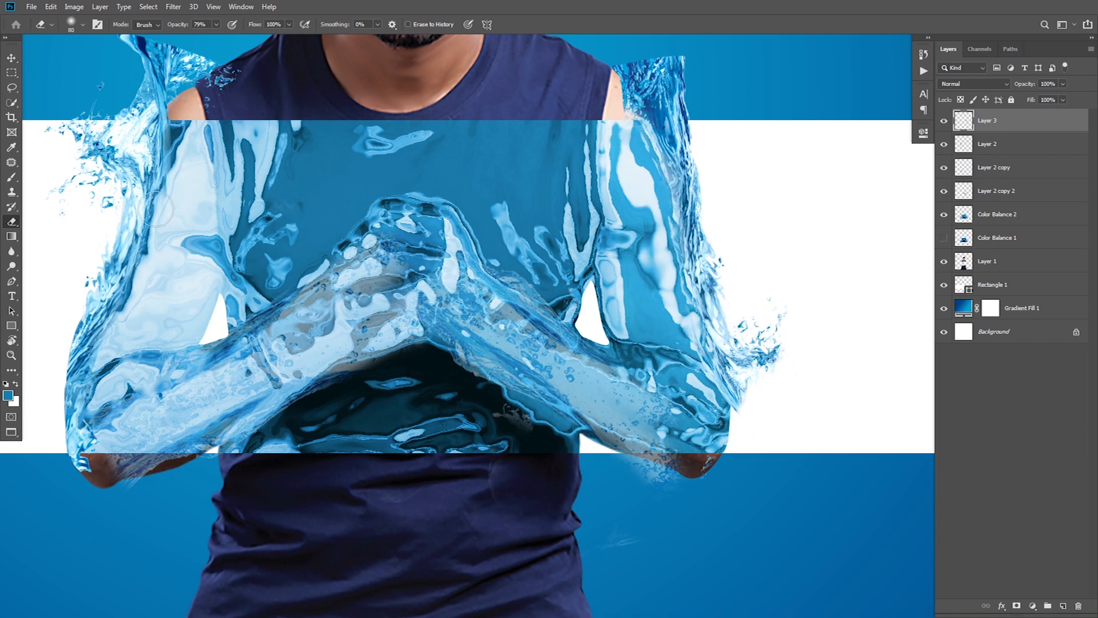
pyautogui.click(968, 146)
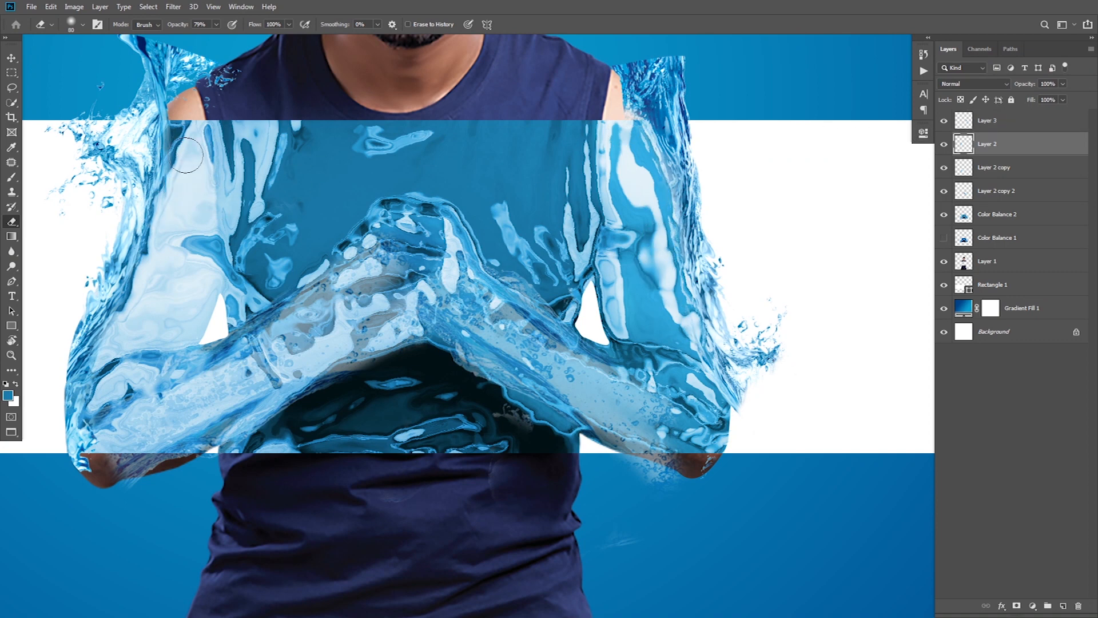
pyautogui.moveTo(125, 334); pyautogui.dragTo(184, 243)
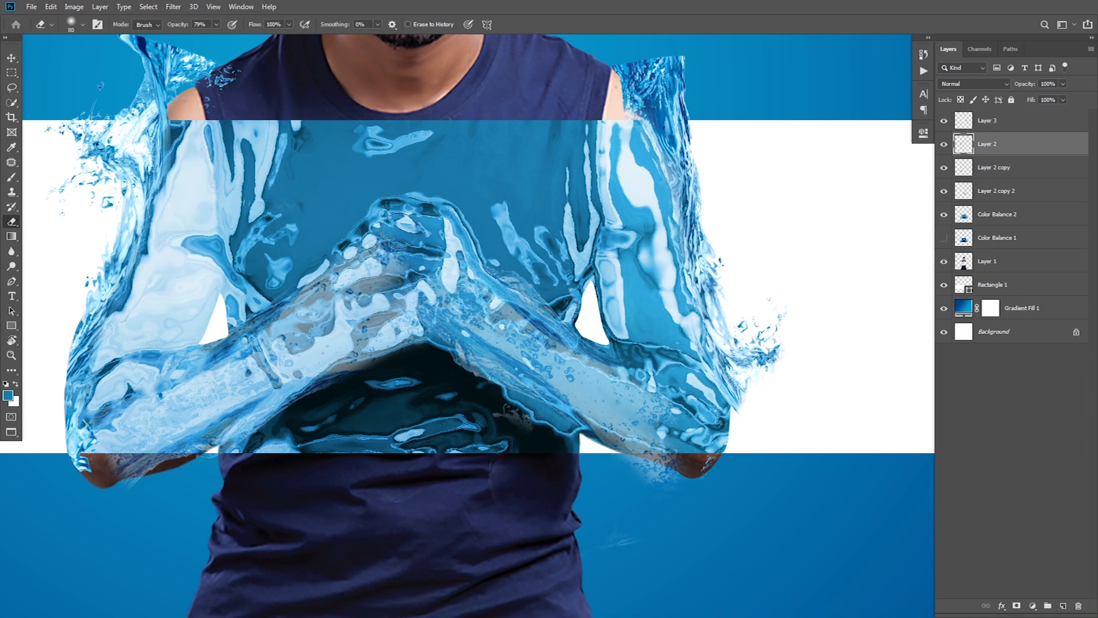
# Create a new empty layer above Layer 3
pyautogui.hotkey('ctrl', '0')
pyautogui.press('v')
pyautogui.click(881, 327)
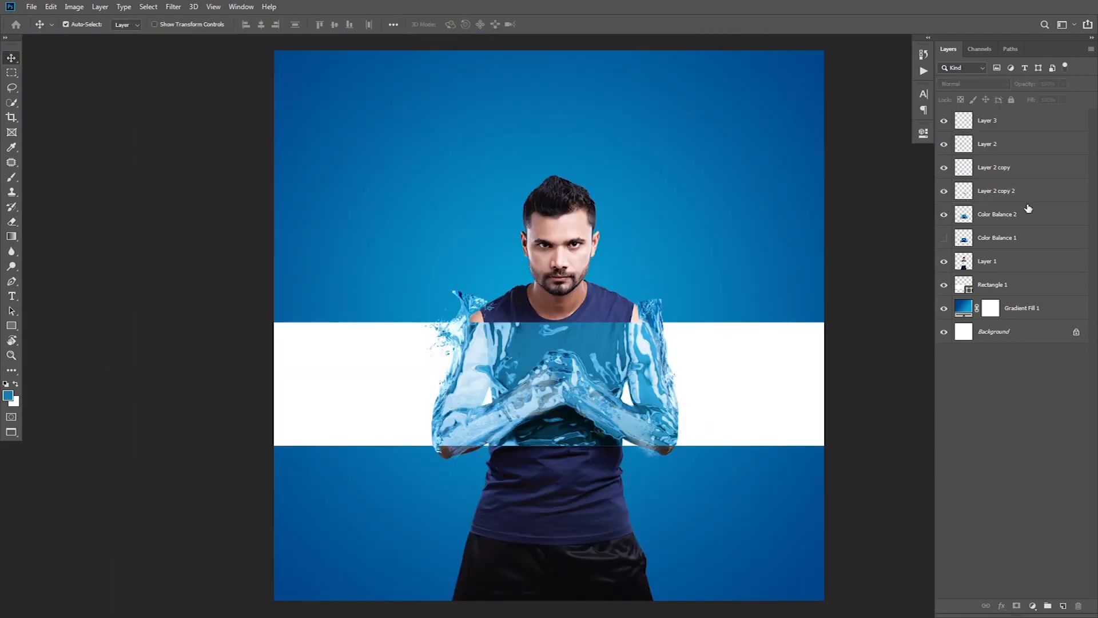
pyautogui.click(1030, 126)
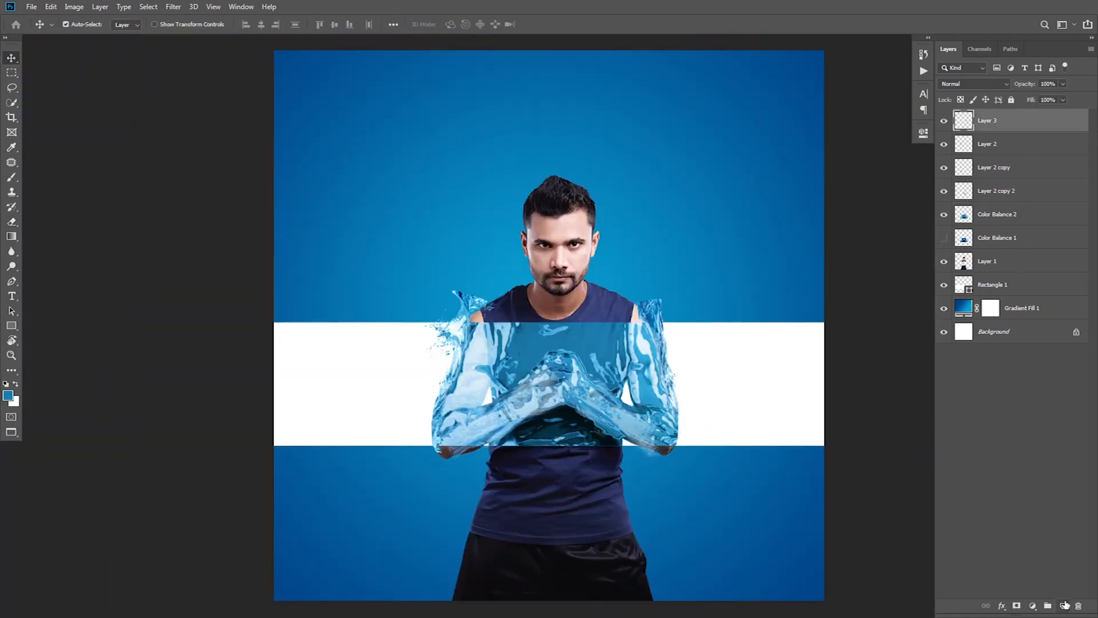
pyautogui.click(1065, 605)
# Choose the istockphoto_10379893-water-splash.jpg brush from the Water Splash set for the Brush tool
pyautogui.keyDown('ctrl'); pyautogui.click(657, 376); pyautogui.keyUp('ctrl')
pyautogui.keyDown('ctrl'); pyautogui.click(658, 376); pyautogui.keyUp('ctrl')
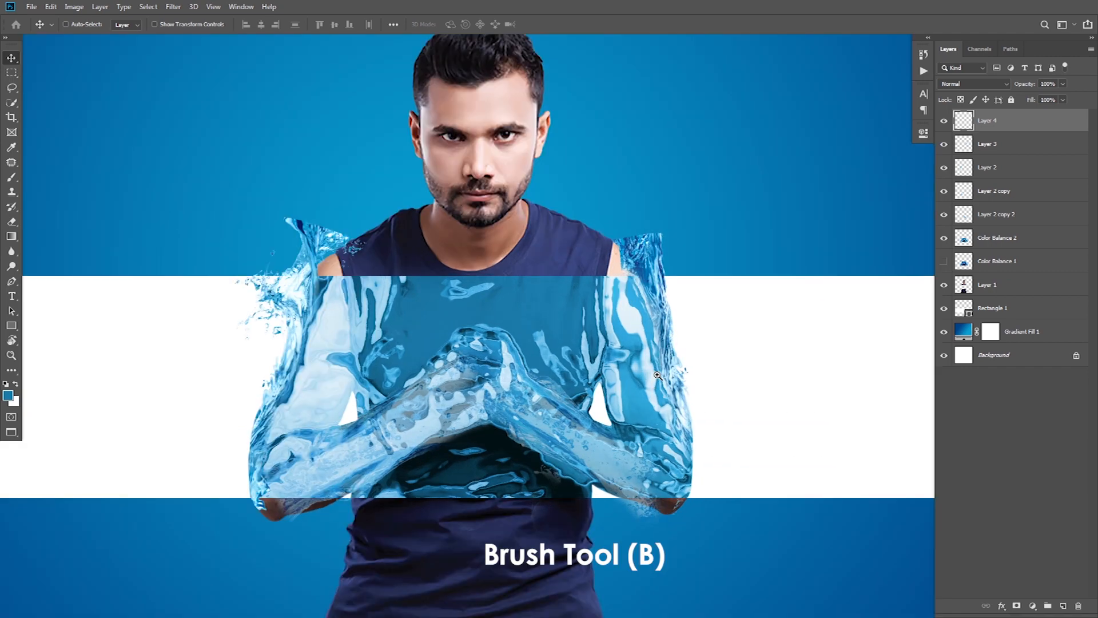
pyautogui.press('b')
pyautogui.rightClick(555, 337)
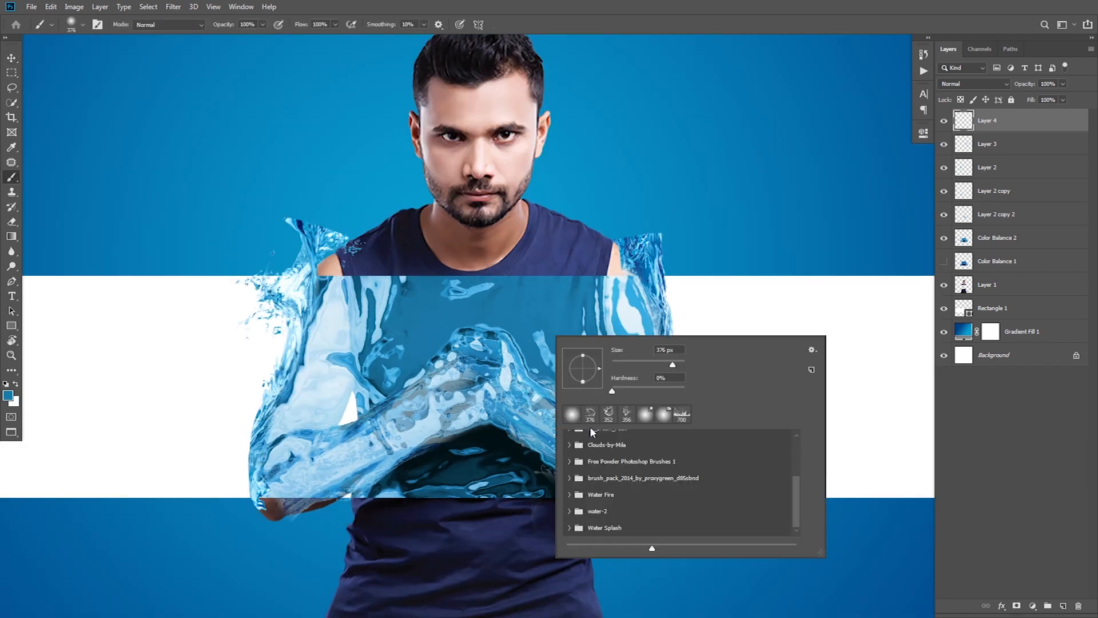
pyautogui.click(569, 528)
pyautogui.scroll(-3, 664, 503)
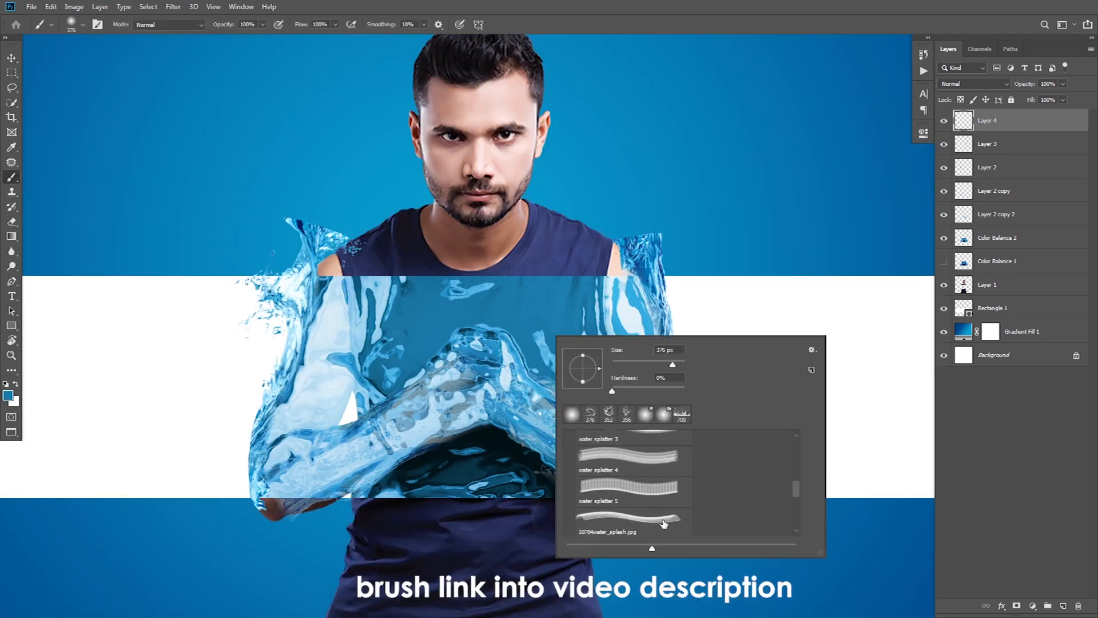
pyautogui.scroll(-1, 663, 523)
pyautogui.click(638, 491)
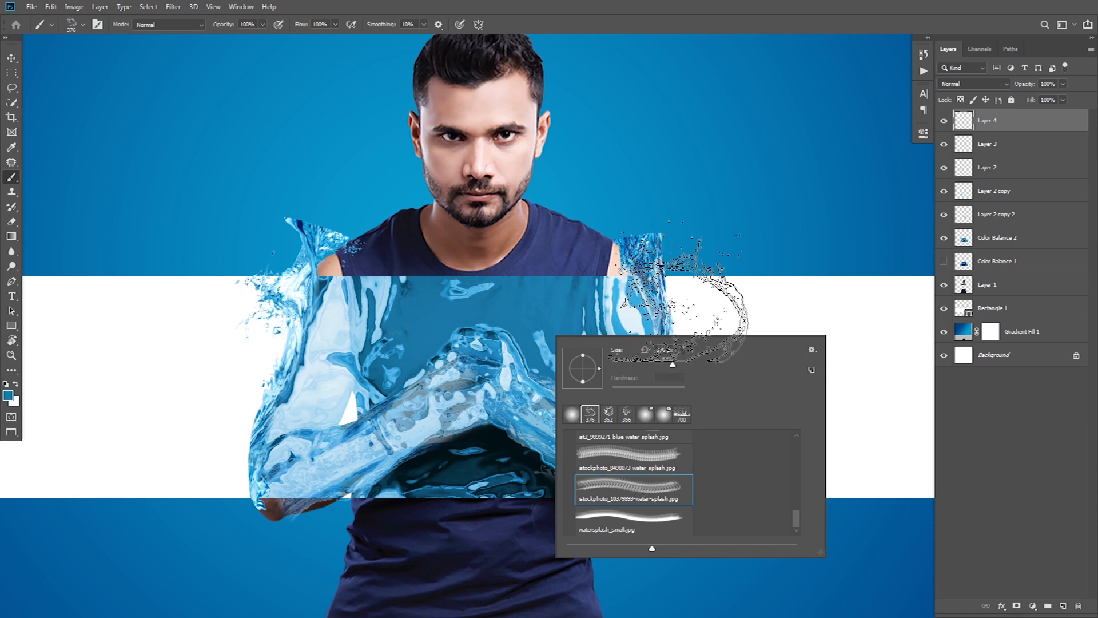
pyautogui.press('Return')
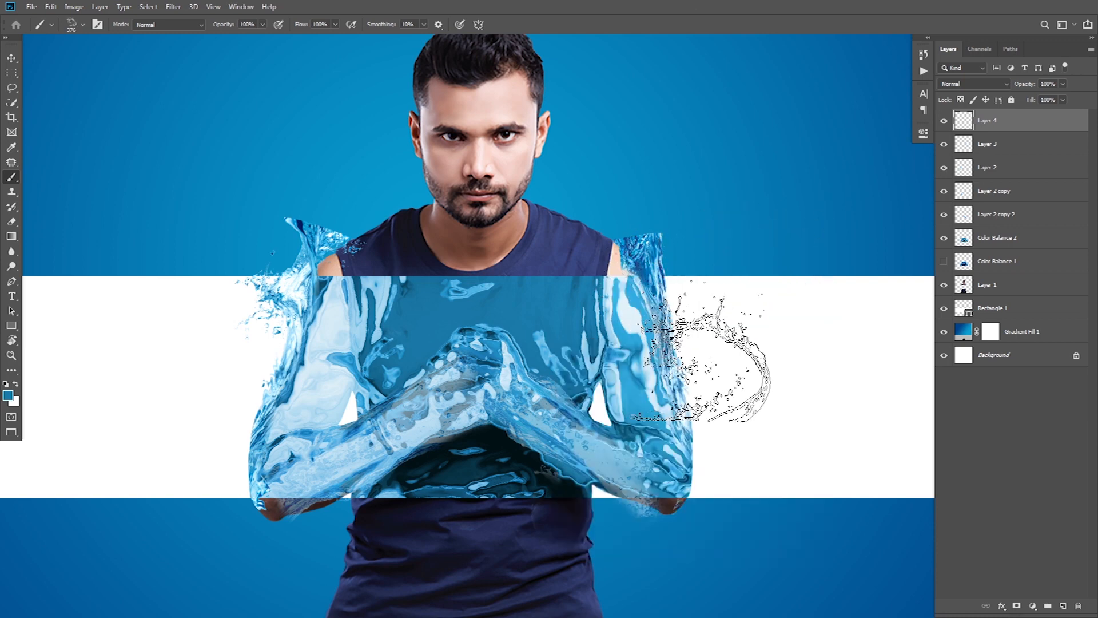
# Set the foreground color to #2689af and stamp the splash brush around the Layer 3 arm's elbow
pyautogui.click(8, 395)
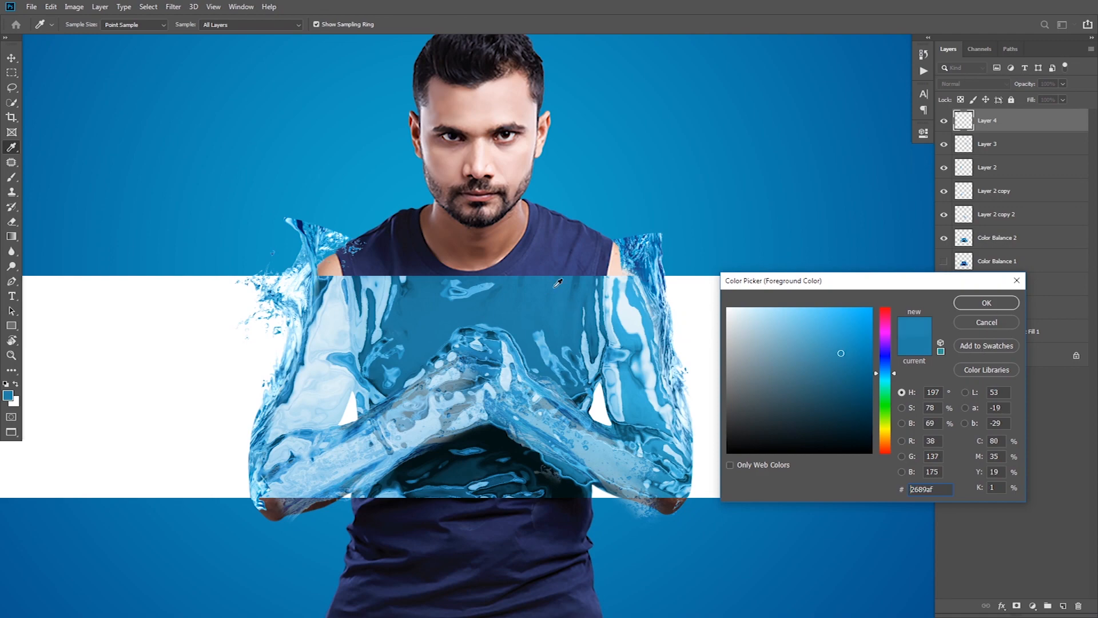
pyautogui.click(981, 305)
pyautogui.scroll(3, 658, 400)
pyautogui.moveTo(658, 400); pyautogui.dragTo(645, 266)
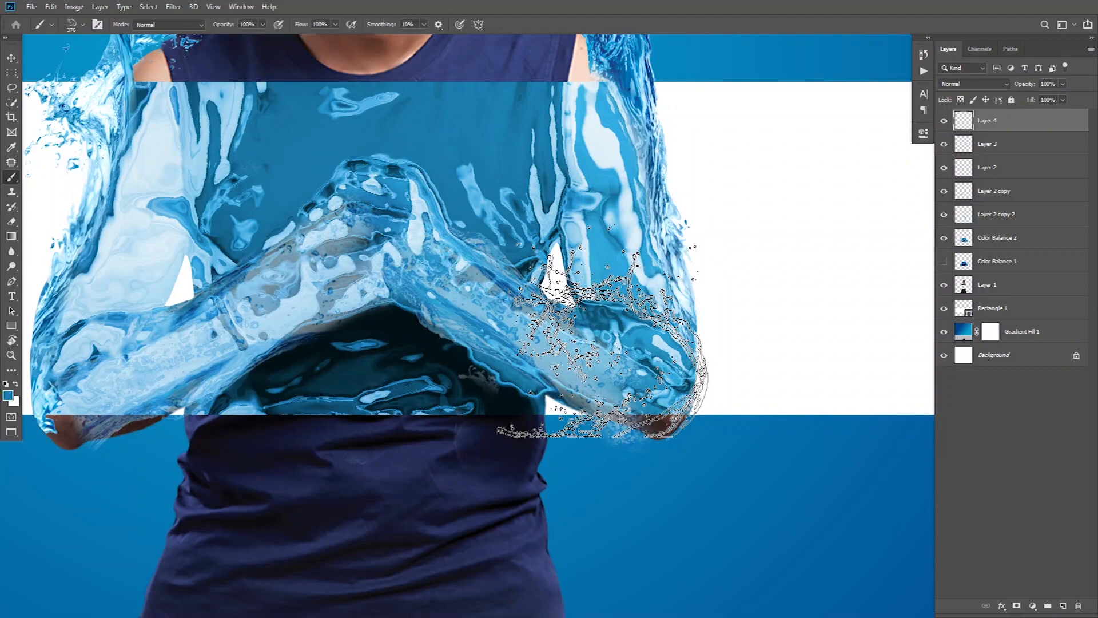
pyautogui.scroll(3, 646, 343)
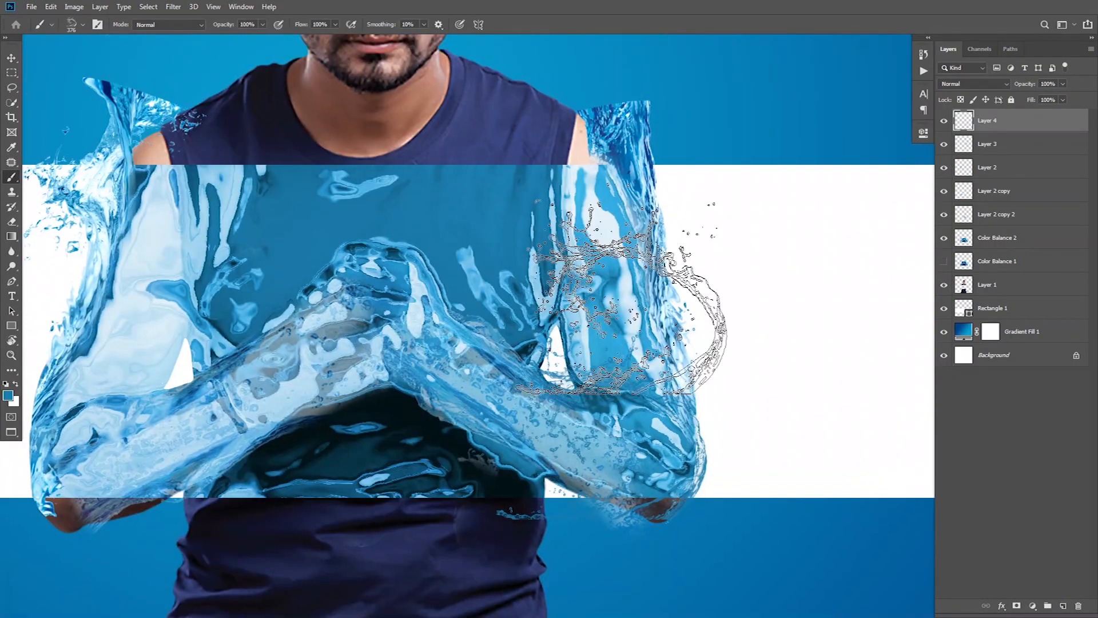
# Rotate the splash brush tip and stamp a splash over the upper part of the same arm
pyautogui.rightClick(620, 270)
pyautogui.moveTo(614, 281); pyautogui.dragTo(611, 285)
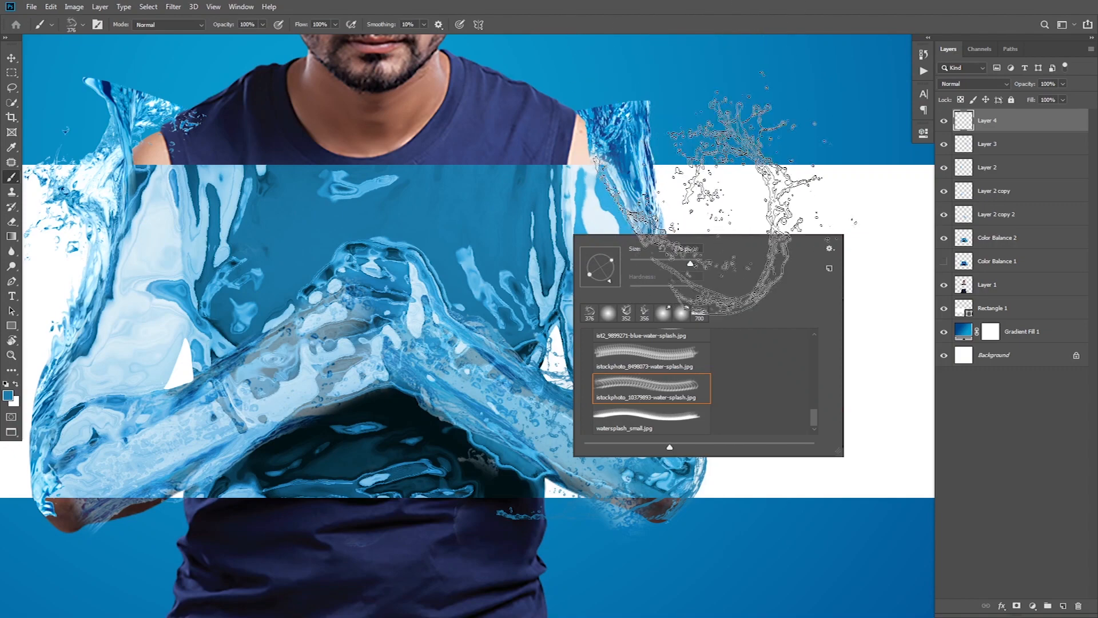
pyautogui.click(715, 198)
pyautogui.hotkey('ctrl', 'z')
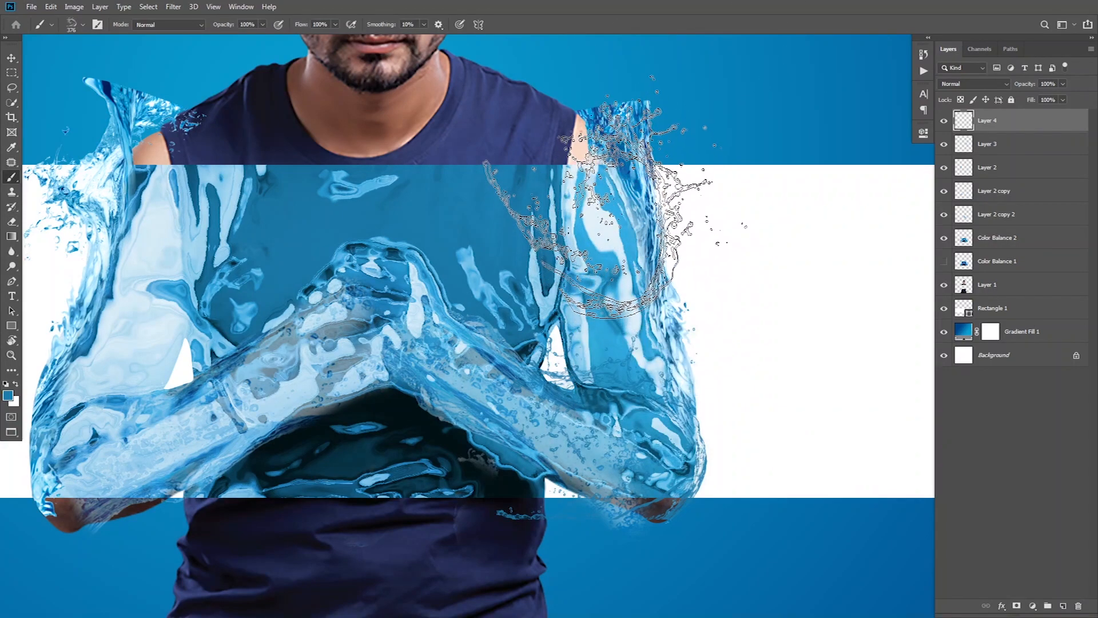
pyautogui.click(606, 195)
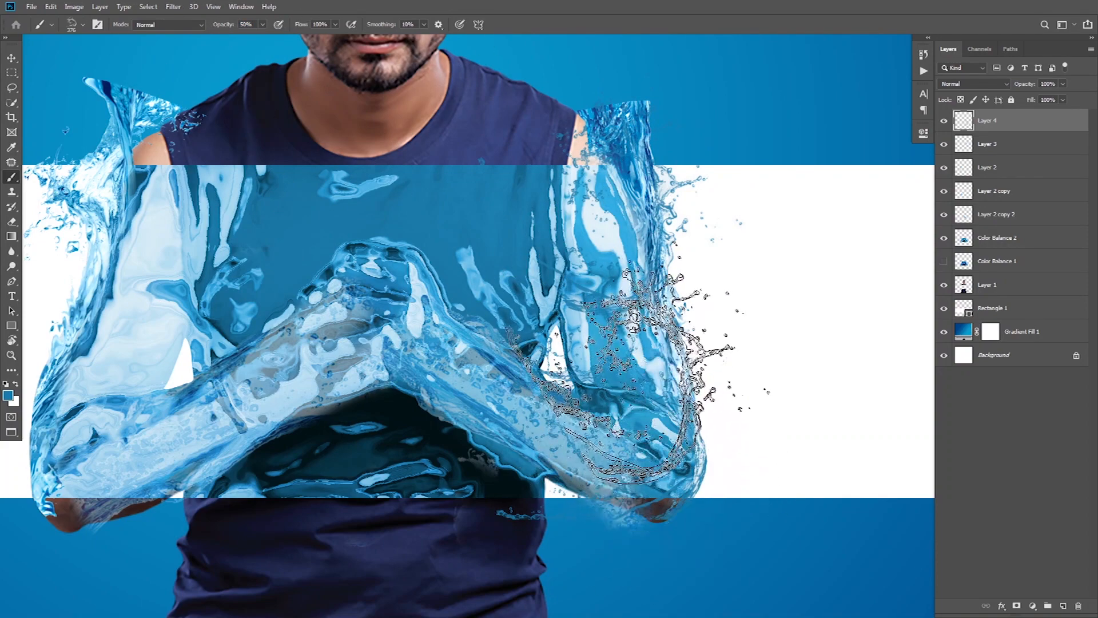
# Add fainter splashes along the lower arm at 50% brush opacity and reduce the brush size to 200 px
pyautogui.press('[')
pyautogui.press('[')
pyautogui.press('[')
pyautogui.press('[')
pyautogui.press('[')
pyautogui.press('[')
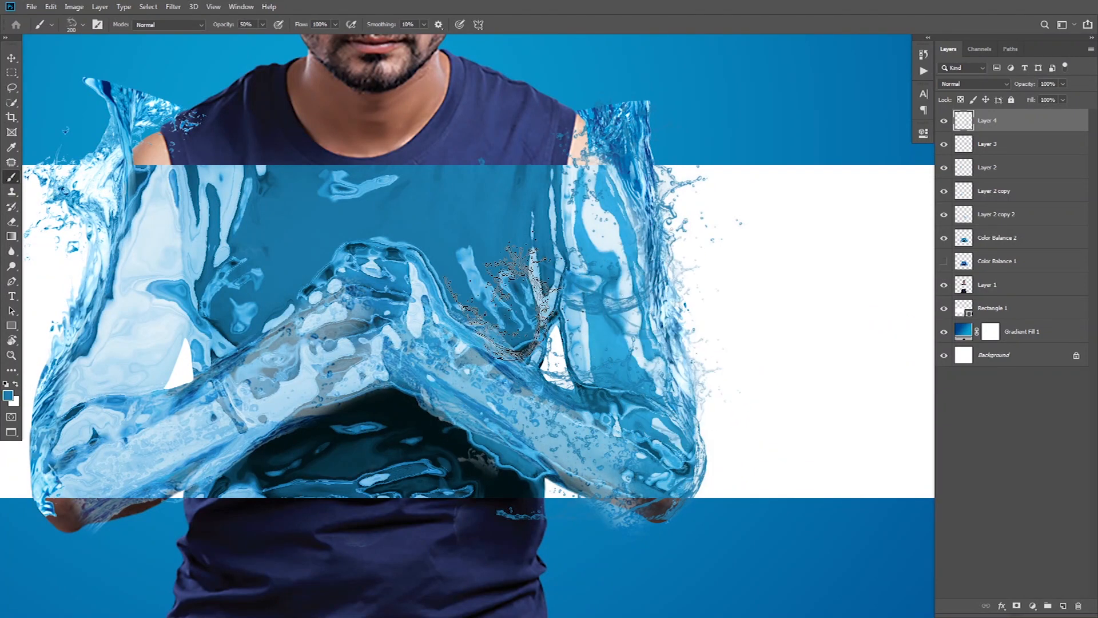
pyautogui.keyDown('alt'); pyautogui.click(536, 337); pyautogui.keyUp('alt')
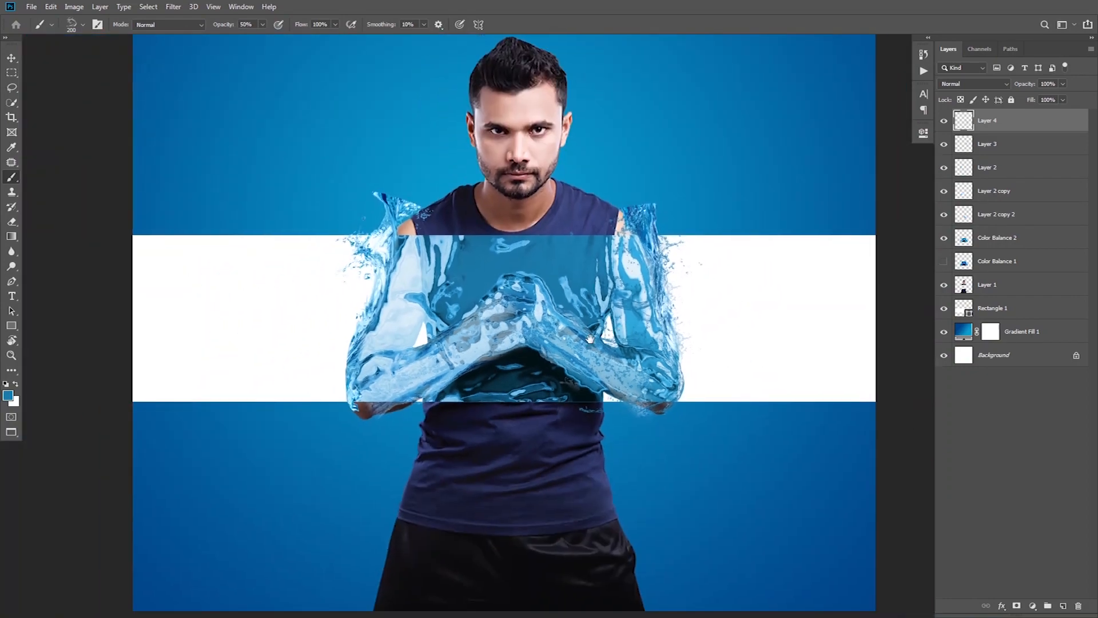
pyautogui.moveTo(479, 328); pyautogui.dragTo(502, 326)
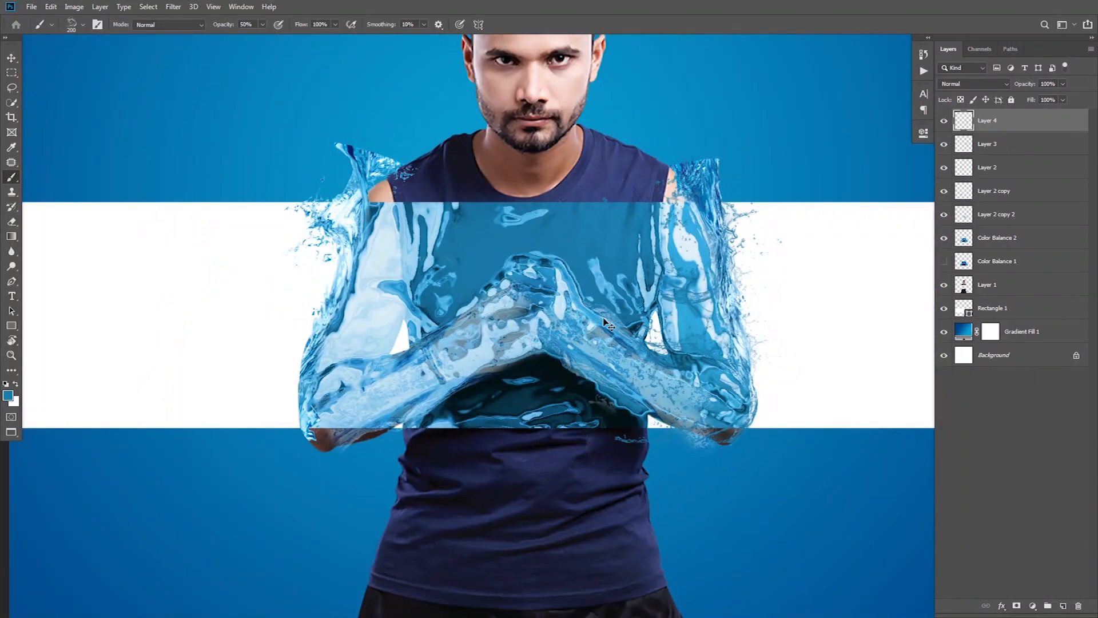
# Create a new layer, rotate the splash brush tip and stamp a splash beside the arm above the elbow
pyautogui.click(1063, 605)
pyautogui.moveTo(424, 283); pyautogui.dragTo(504, 274)
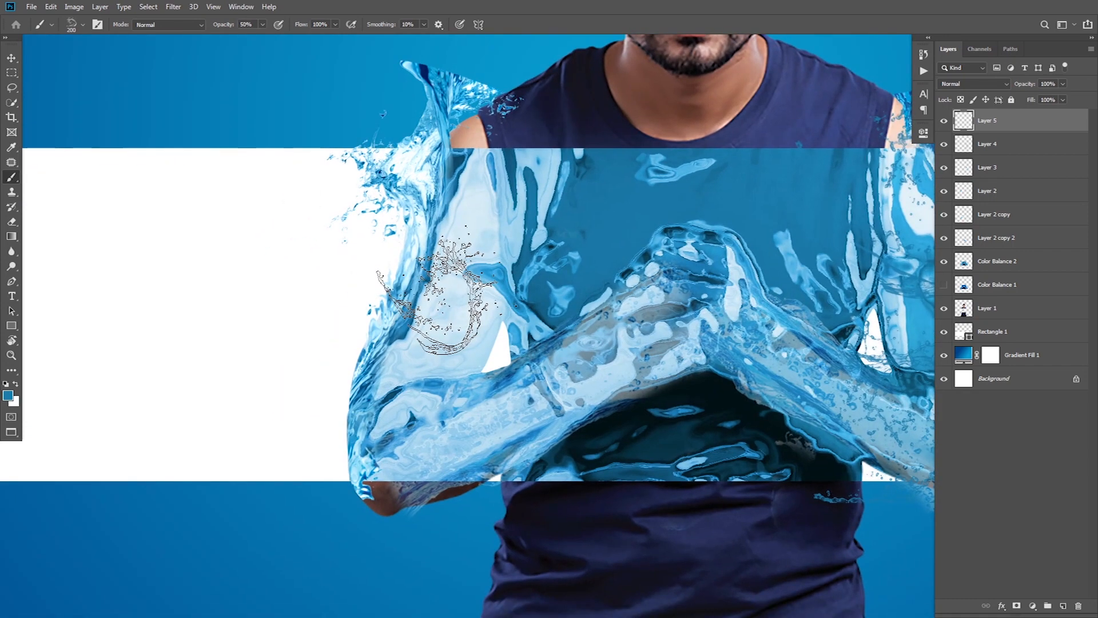
pyautogui.rightClick(437, 291)
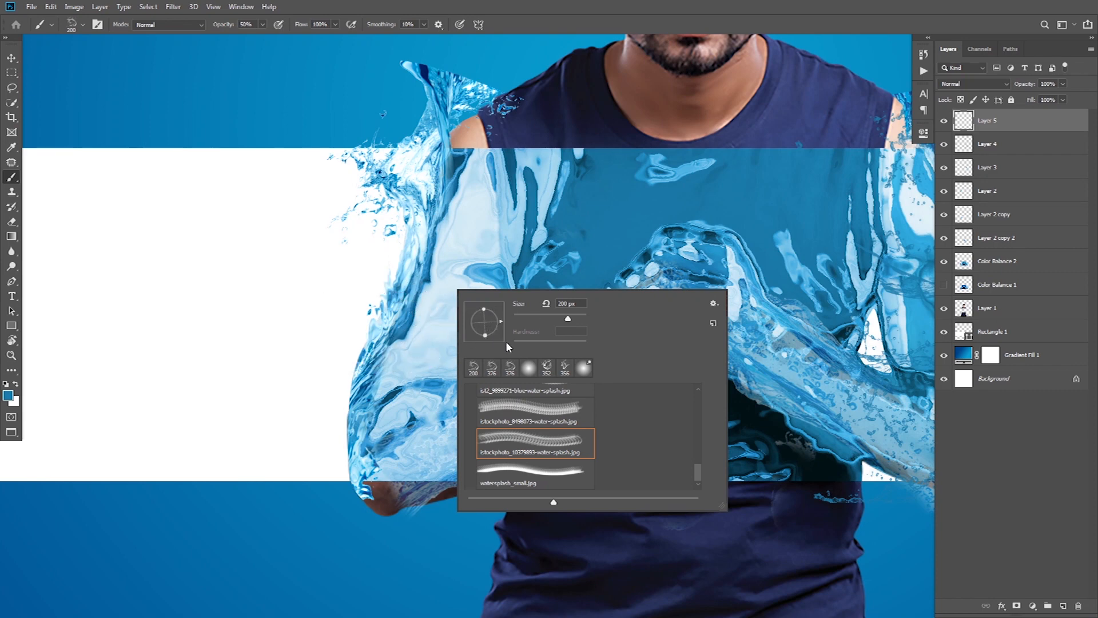
pyautogui.moveTo(499, 311); pyautogui.dragTo(495, 307)
pyautogui.moveTo(481, 350); pyautogui.dragTo(488, 349)
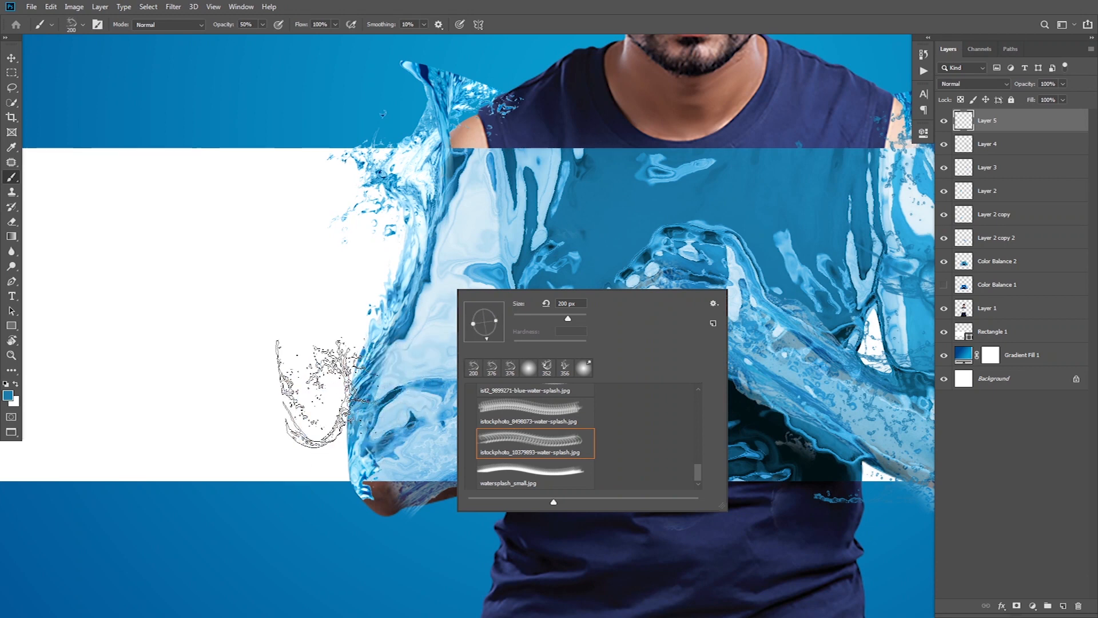
pyautogui.click(323, 387)
pyautogui.click(323, 388)
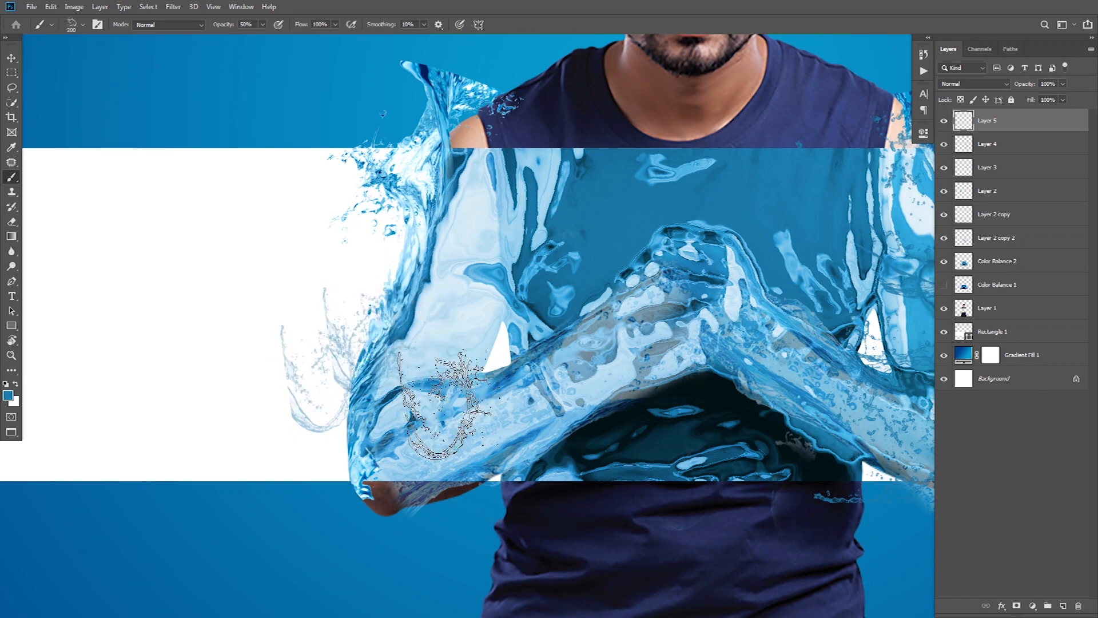
# Rotate the brush tip again, raise the brush opacity to 100% and stamp a splash on the arm's outer edge
pyautogui.rightClick(370, 357)
pyautogui.moveTo(406, 374); pyautogui.dragTo(411, 373)
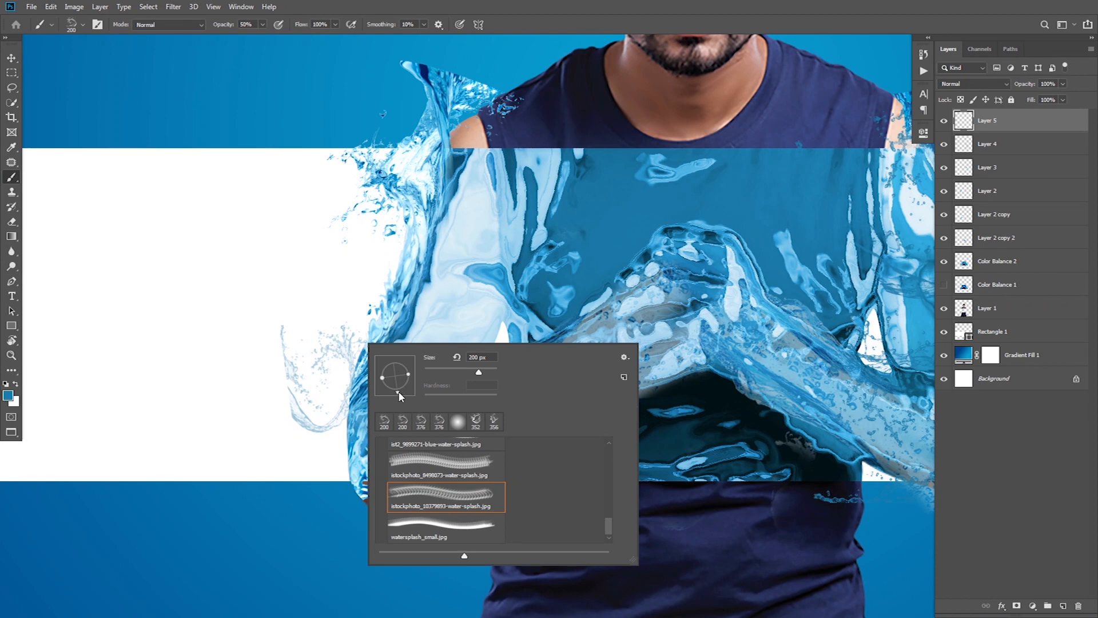
pyautogui.moveTo(426, 353)
pyautogui.mouseDown()
pyautogui.moveTo(350, 330)
pyautogui.moveTo(415, 321)
pyautogui.mouseUp()
pyautogui.moveTo(228, 26); pyautogui.dragTo(345, 40)
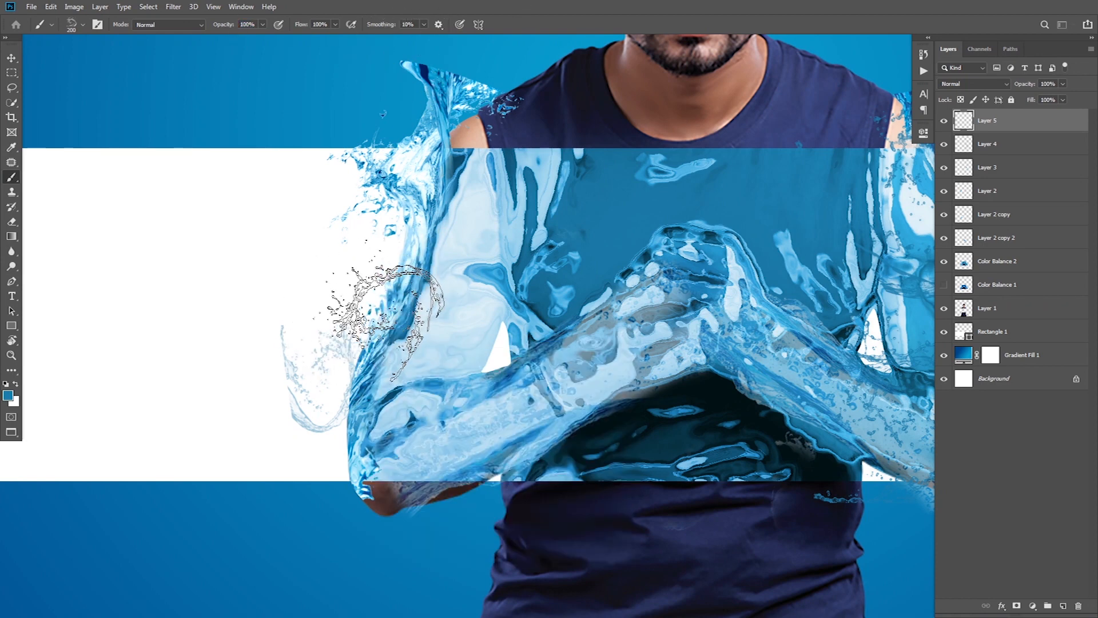
pyautogui.click(382, 296)
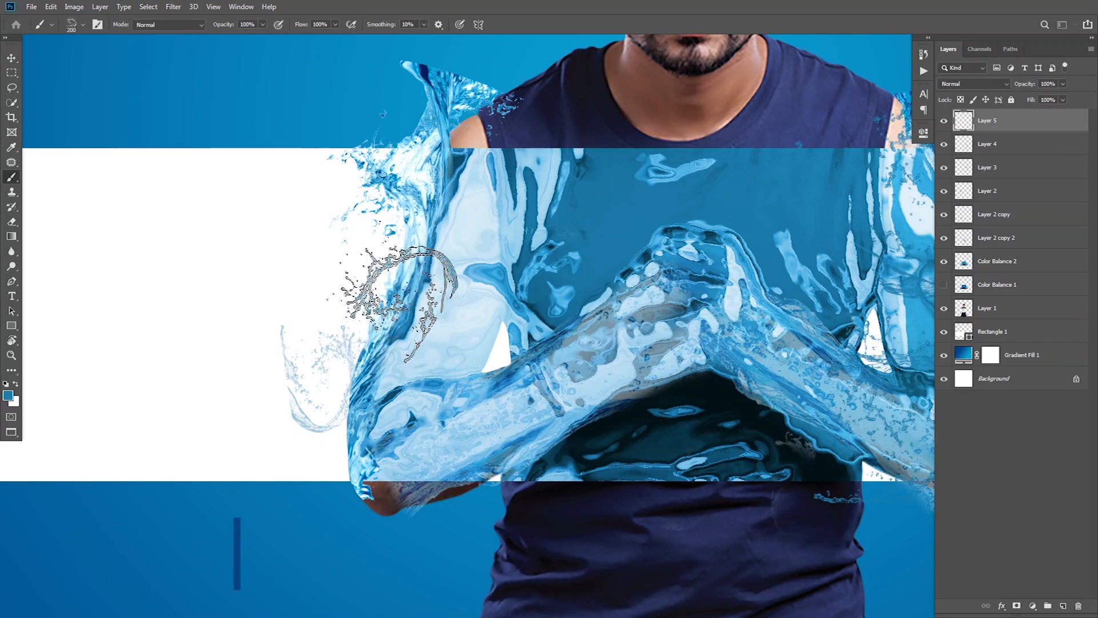
# Replace Layer 5 with a fresh layer and stamp the istockphoto_8498073-water-splash.jpg brush over the arm's outer edge
pyautogui.rightClick(452, 349)
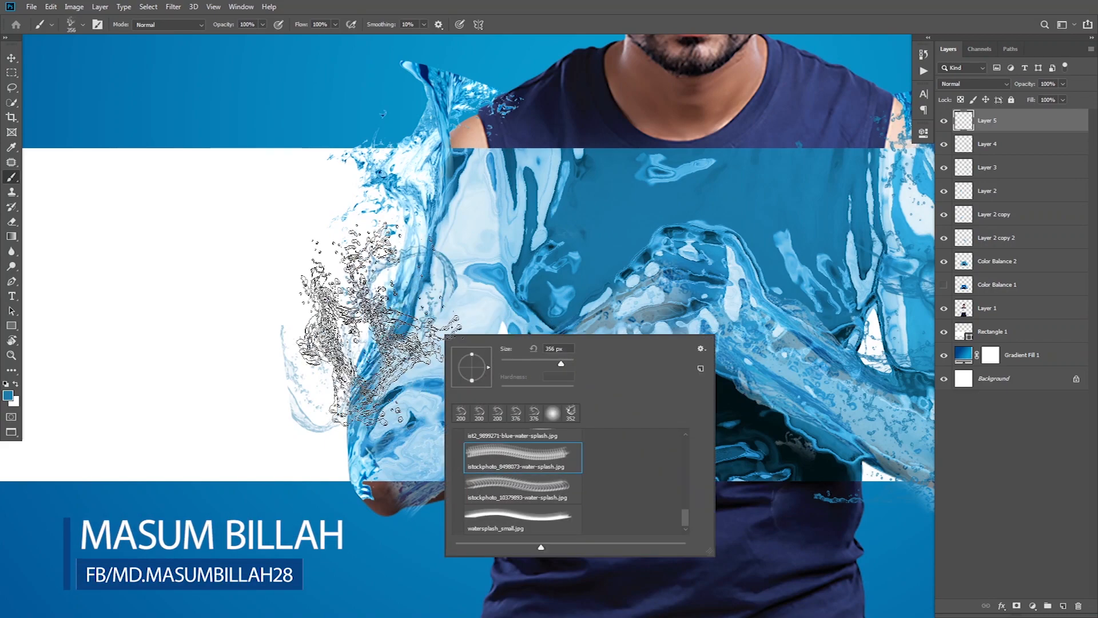
pyautogui.click(451, 5)
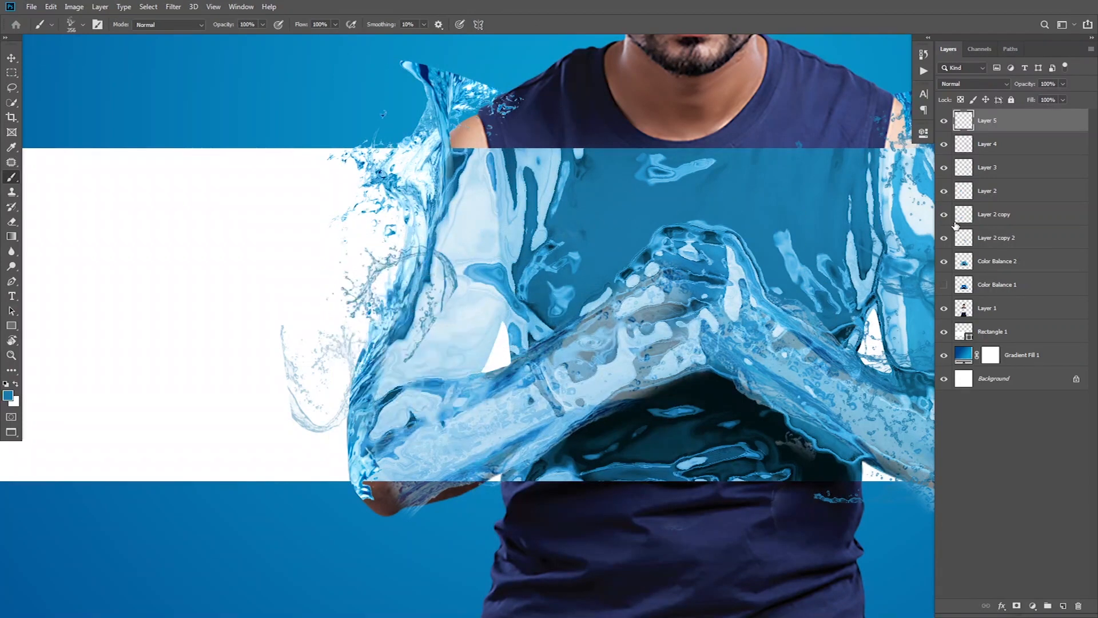
pyautogui.press('Delete')
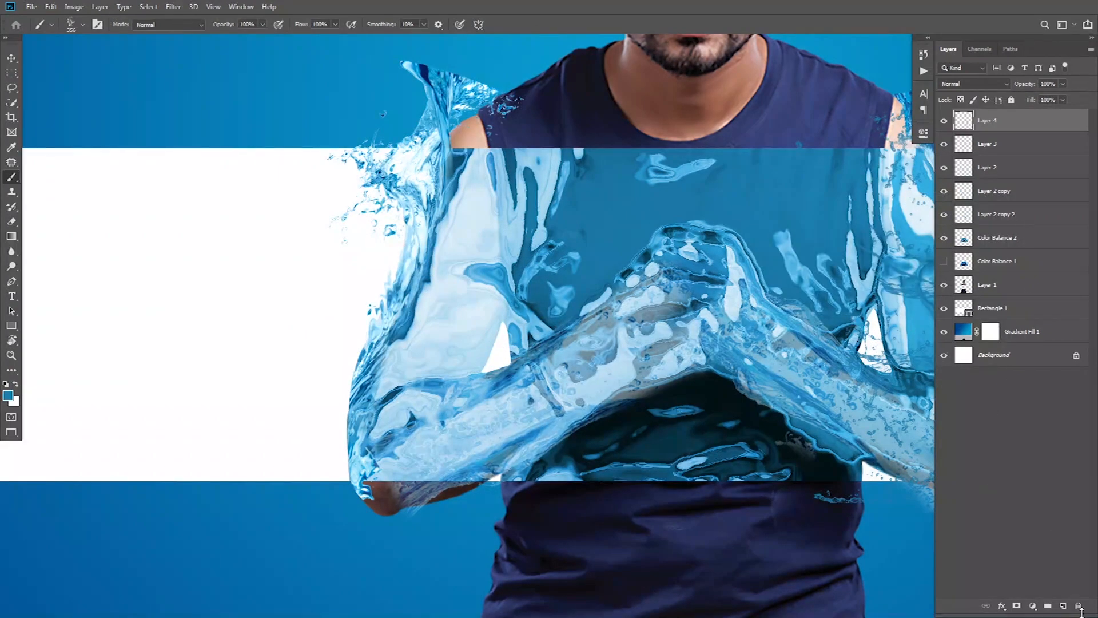
pyautogui.click(1063, 605)
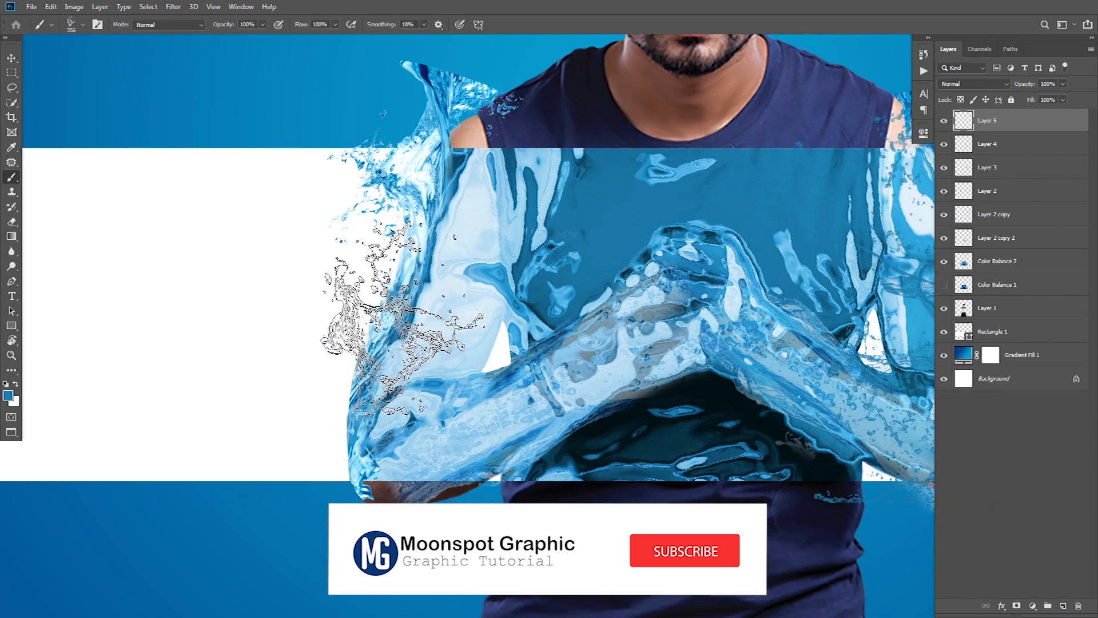
pyautogui.click(415, 309)
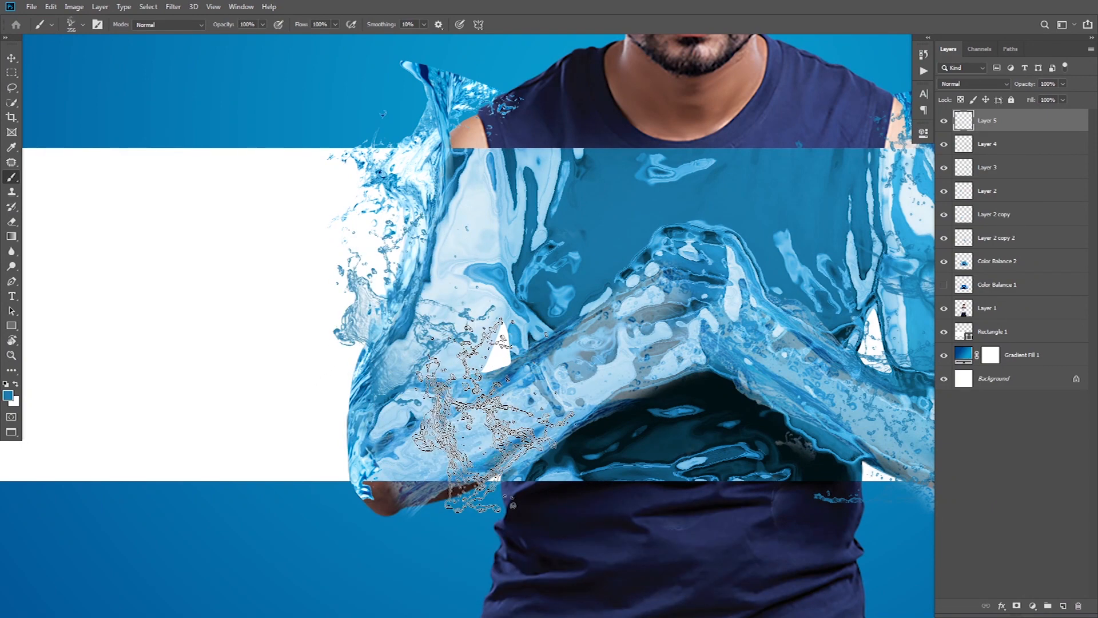
# Choose the ist2_9899271-blue-water-splash.jpg brush and stamp a splash over the same arm
pyautogui.rightClick(465, 406)
pyautogui.scroll(3, 531, 515)
pyautogui.click(523, 496)
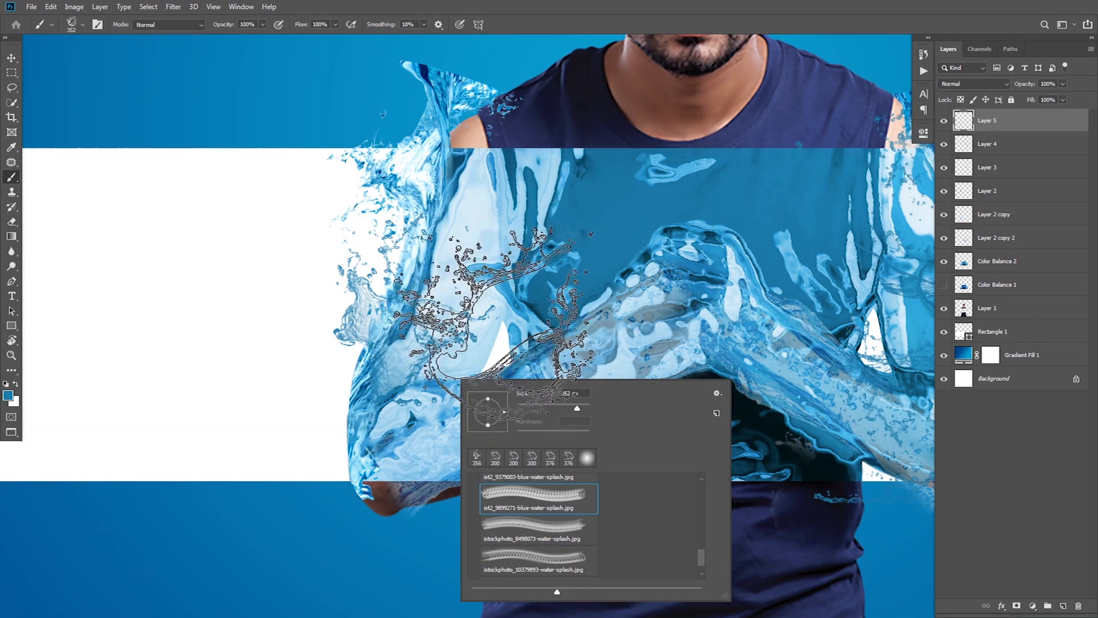
pyautogui.click(465, 331)
# Resize the splash brush to 175 px and add smaller splashes around the elbow
pyautogui.press('[')
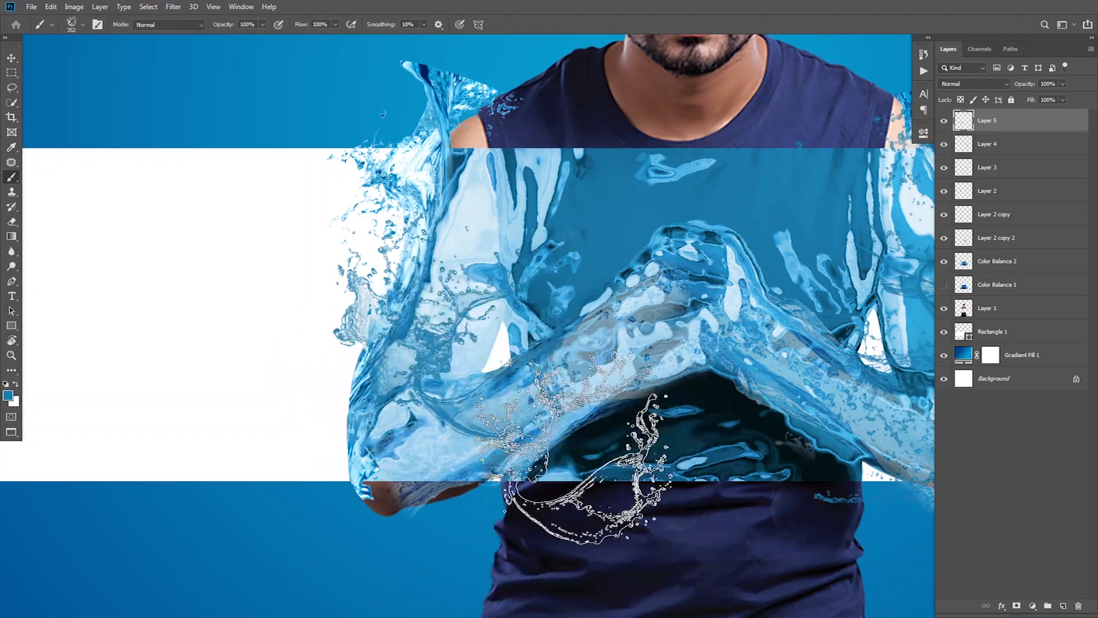
pyautogui.press('[')
pyautogui.press('[')
pyautogui.press('[')
pyautogui.press('[')
pyautogui.press('[')
pyautogui.press('[')
pyautogui.press('[')
pyautogui.press('[')
pyautogui.press('[')
pyautogui.press('[')
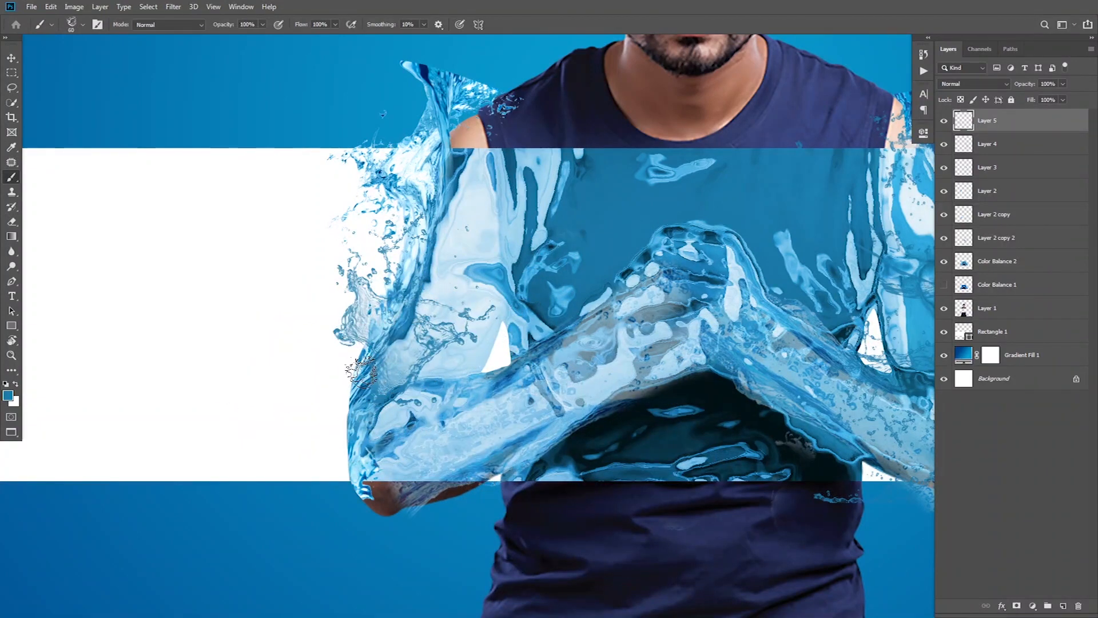
pyautogui.press(']')
pyautogui.press(']')
pyautogui.press(']')
pyautogui.press(']')
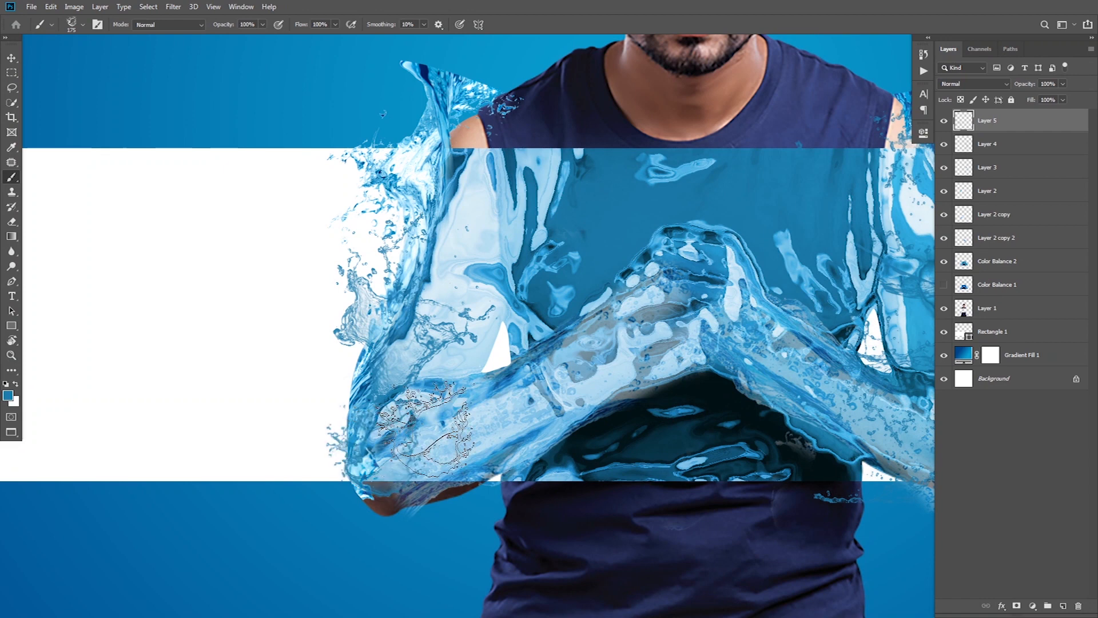
# Lower the brush opacity to 52% and stamp fainter splashes along the arm's outer edge
pyautogui.moveTo(200, 25); pyautogui.dragTo(193, 25)
pyautogui.click(401, 253)
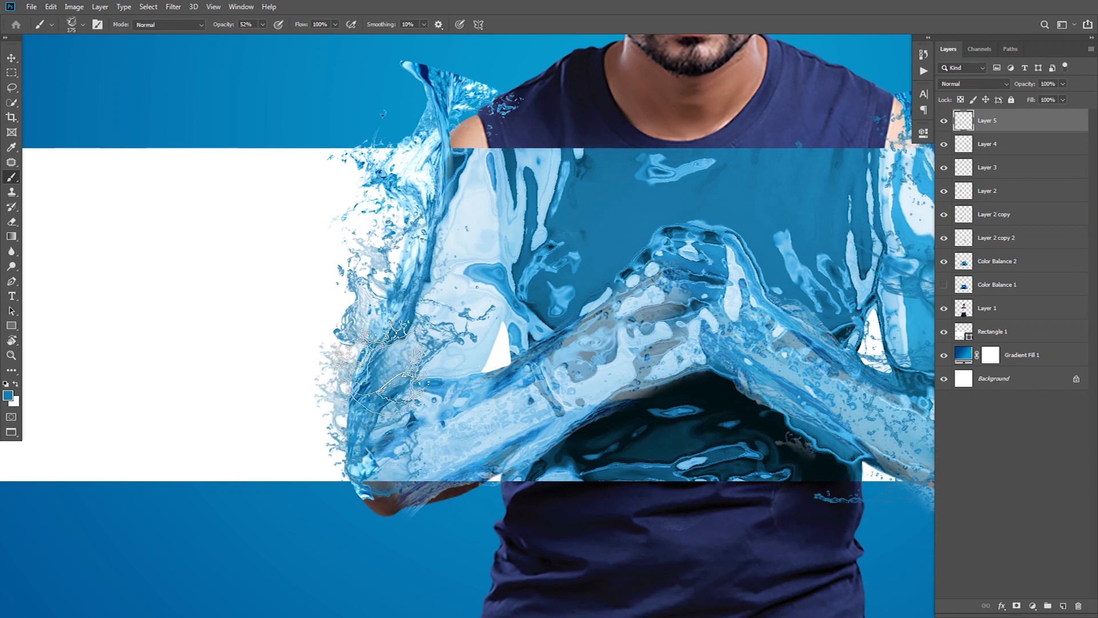
pyautogui.scroll(-3, 586, 323)
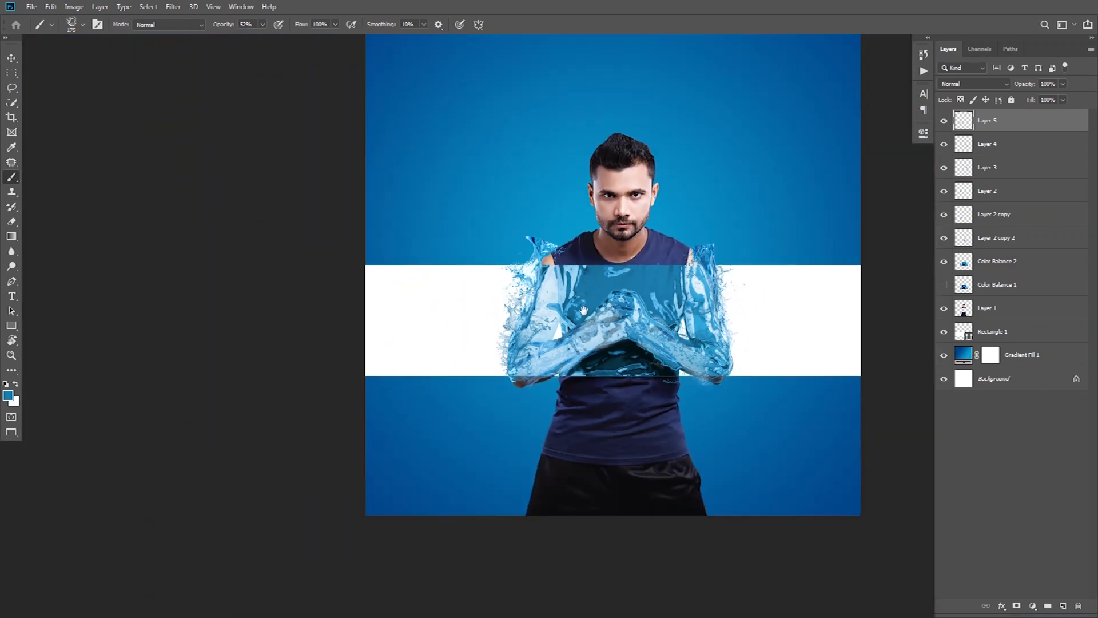
pyautogui.moveTo(584, 310)
pyautogui.mouseDown()
pyautogui.moveTo(531, 294)
pyautogui.moveTo(480, 257)
pyautogui.moveTo(554, 268)
pyautogui.mouseUp()
# Erase the Layer 5 splashes overlapping the inside of the arm using a 200 px eraser at 72% opacity
pyautogui.press('v')
pyautogui.keyDown('ctrl'); pyautogui.click(525, 270); pyautogui.keyUp('ctrl')
pyautogui.keyDown('ctrl'); pyautogui.click(525, 269); pyautogui.keyUp('ctrl')
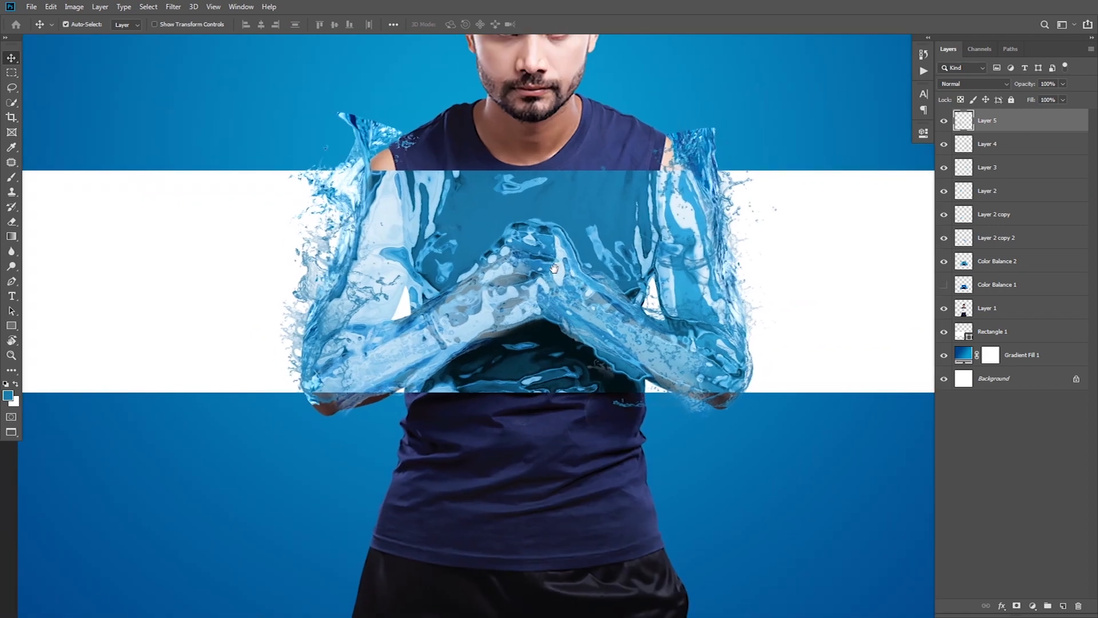
pyautogui.press('e')
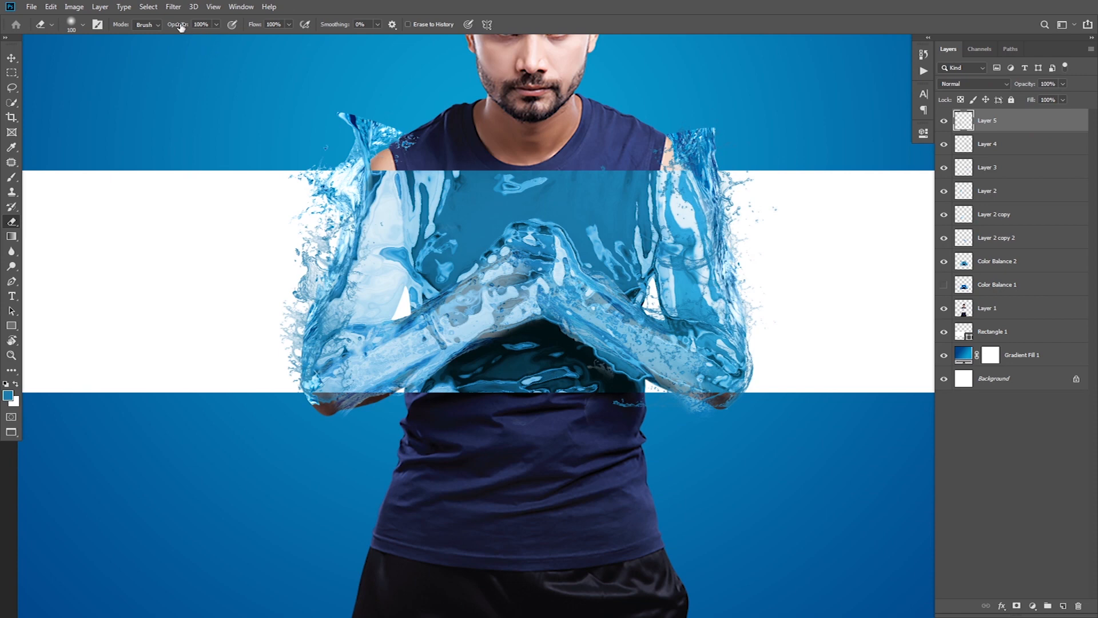
pyautogui.moveTo(372, 245); pyautogui.dragTo(365, 317)
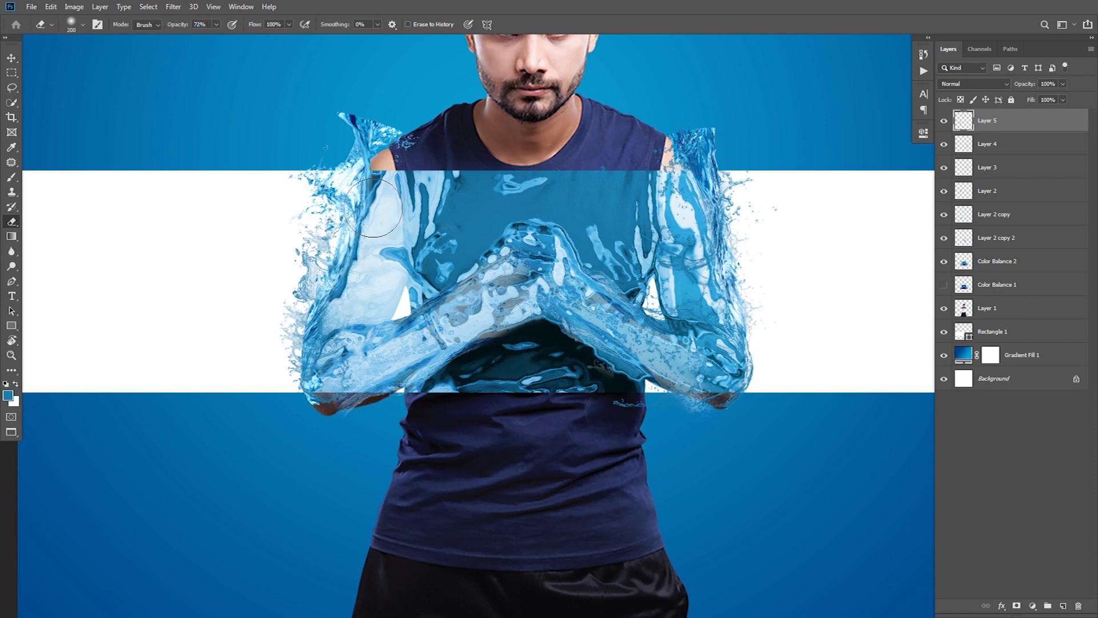
pyautogui.press('v')
pyautogui.click(366, 245)
pyautogui.moveTo(475, 248); pyautogui.dragTo(463, 244)
pyautogui.click(709, 266)
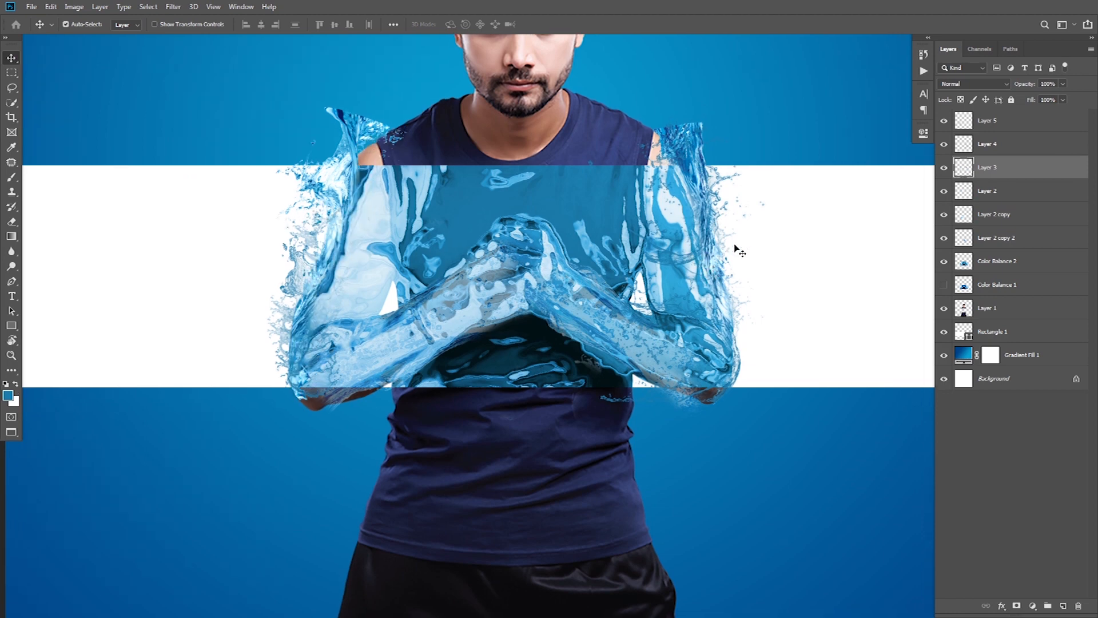
pyautogui.moveTo(674, 246); pyautogui.dragTo(693, 250)
pyautogui.hotkey('ctrl', 'z')
# Check Layer 4 by toggling its visibility and erase its splashes over the inside of the other arm
pyautogui.click(993, 122)
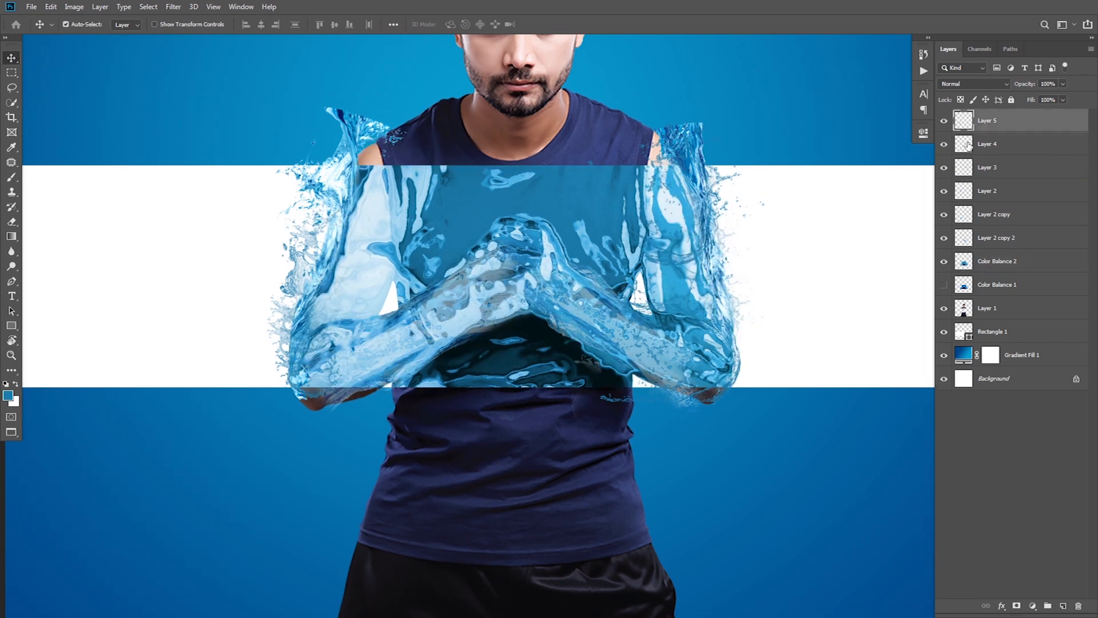
pyautogui.click(960, 147)
pyautogui.click(943, 144)
pyautogui.click(944, 144)
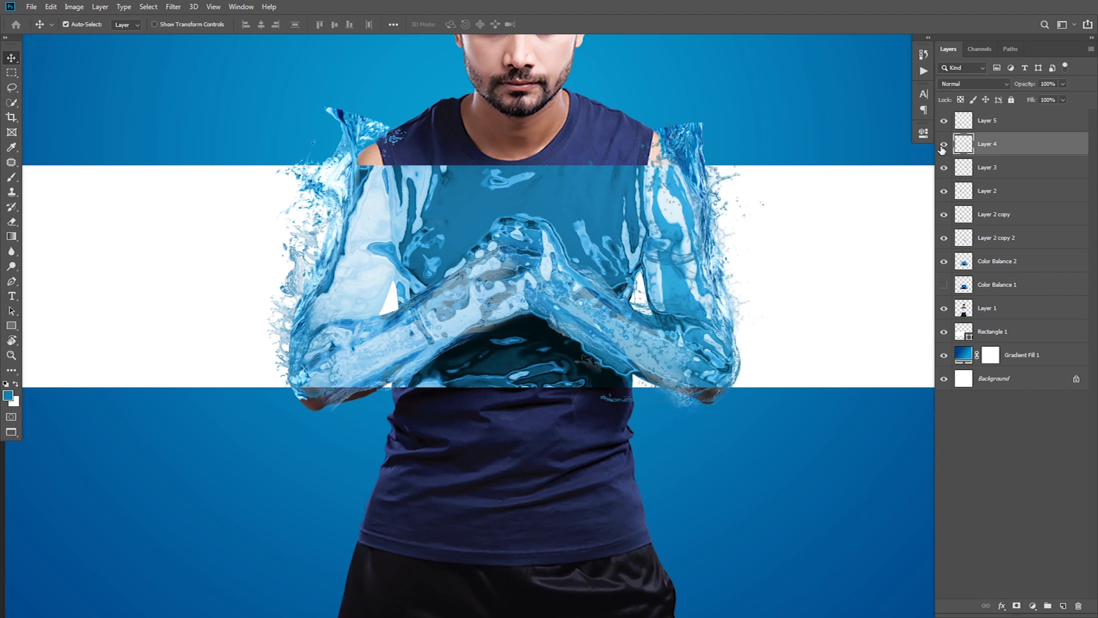
pyautogui.press('e')
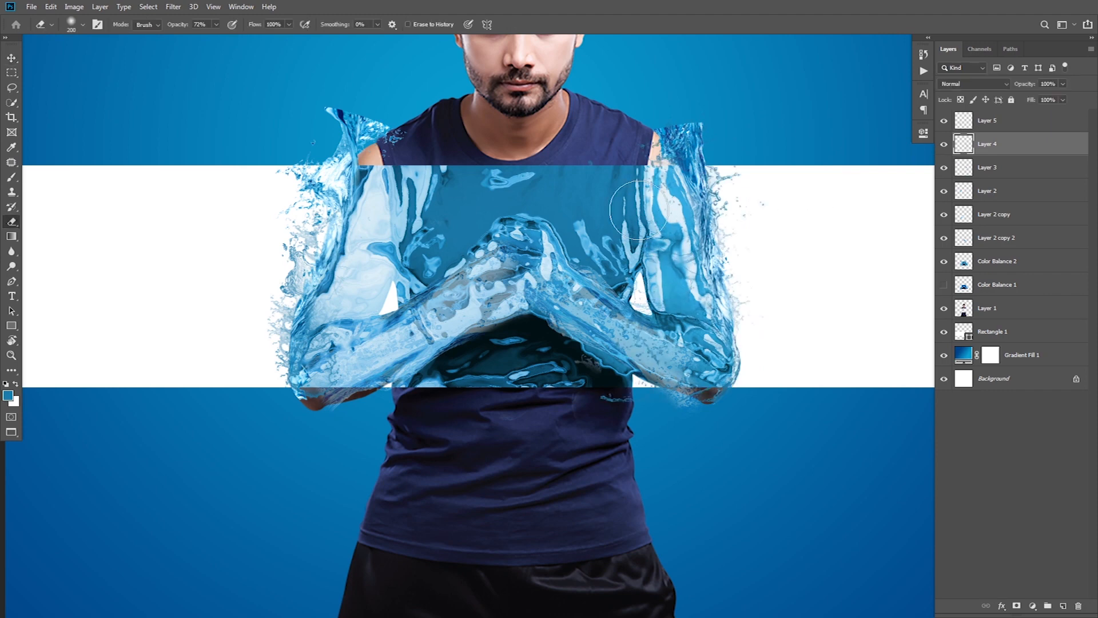
pyautogui.press('v')
pyautogui.moveTo(562, 311); pyautogui.dragTo(533, 307)
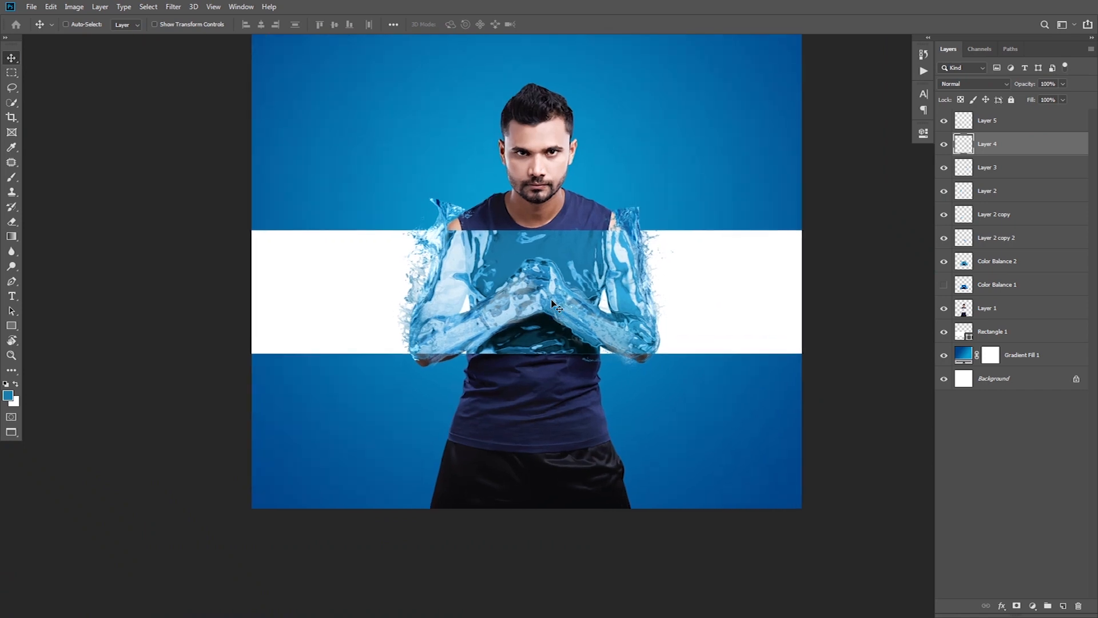
pyautogui.hotkey('ctrl', '0')
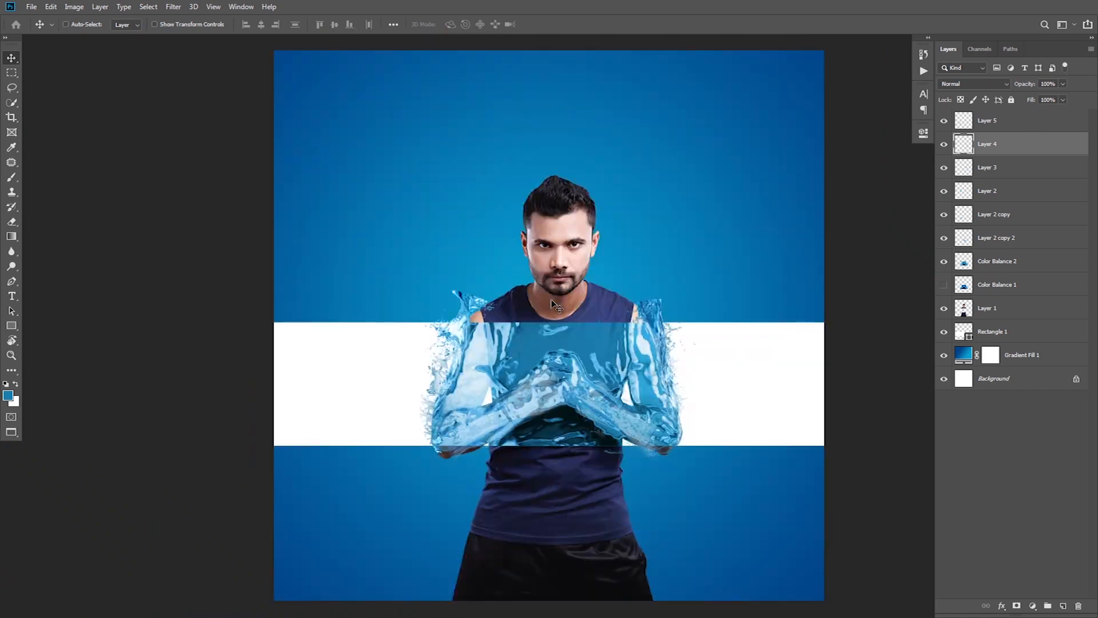
# Create a new layer above Layer 4 and choose the watersplash_small.jpg brush for the Brush tool
pyautogui.click(1063, 606)
pyautogui.press('b')
pyautogui.rightClick(582, 347)
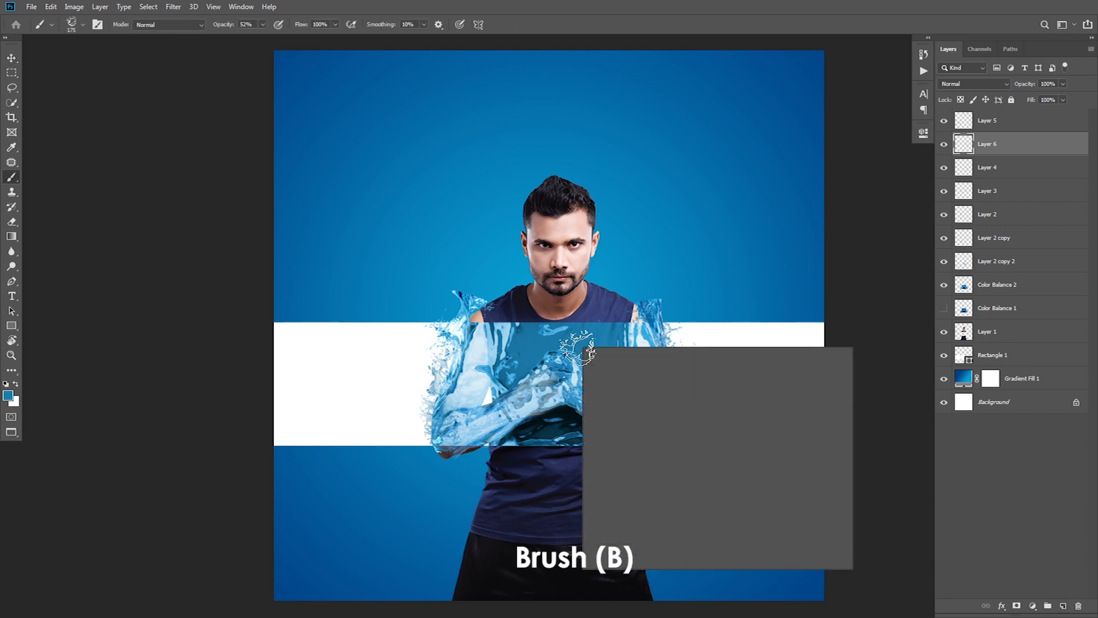
pyautogui.click(697, 515)
pyautogui.click(640, 531)
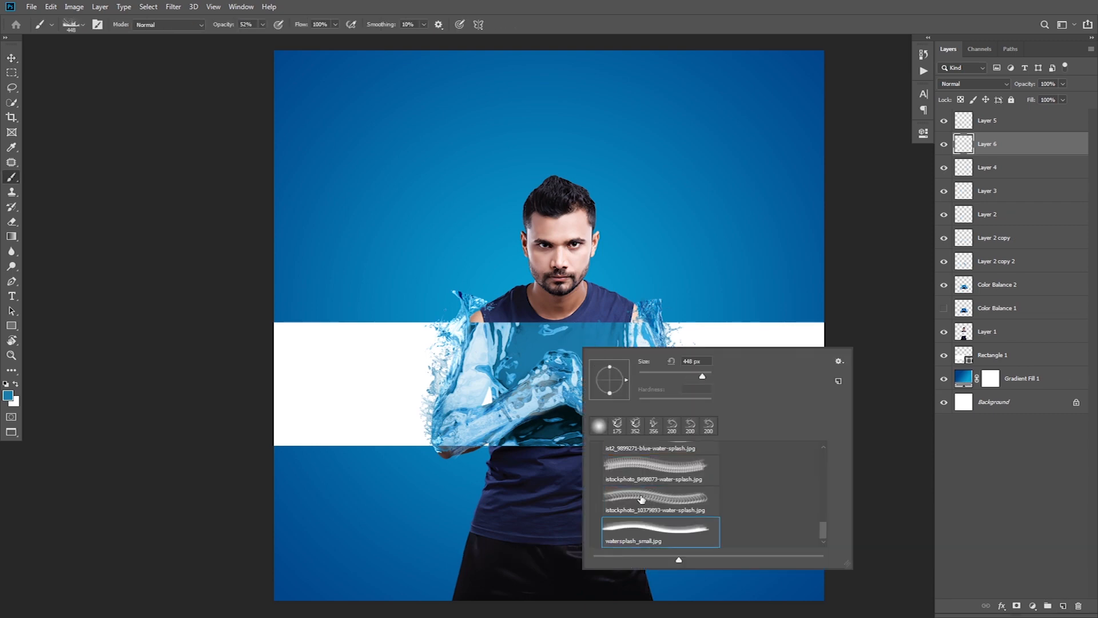
# Set the foreground color to white and stamp the splash brush at 700 px over the dark torso below the hands
pyautogui.scroll(4, 554, 402)
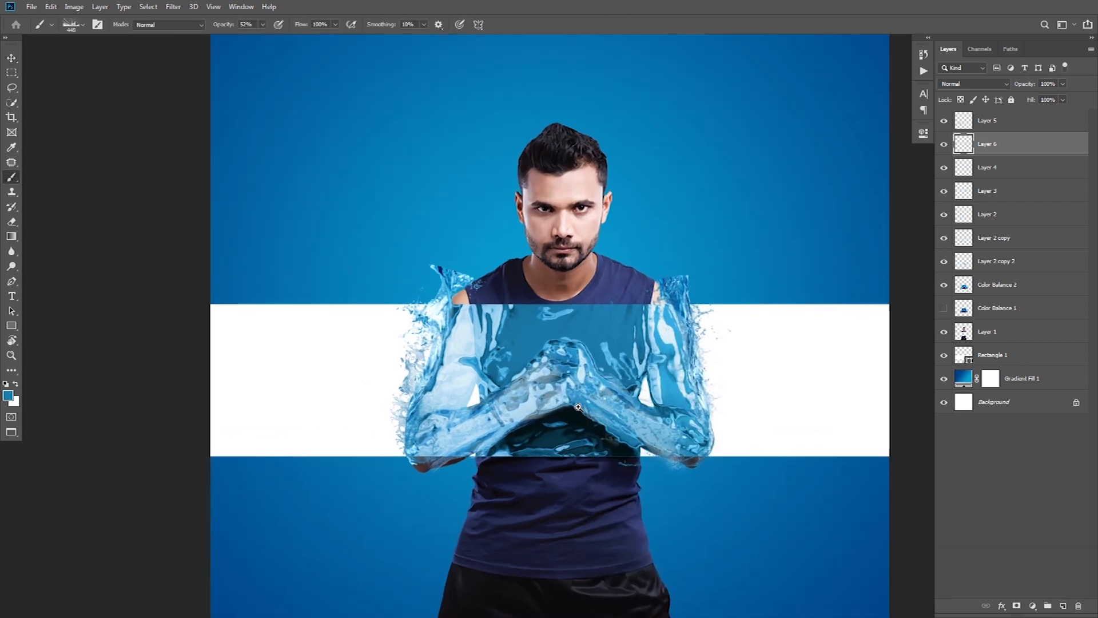
pyautogui.moveTo(576, 441); pyautogui.dragTo(561, 357)
pyautogui.scroll(3, 561, 352)
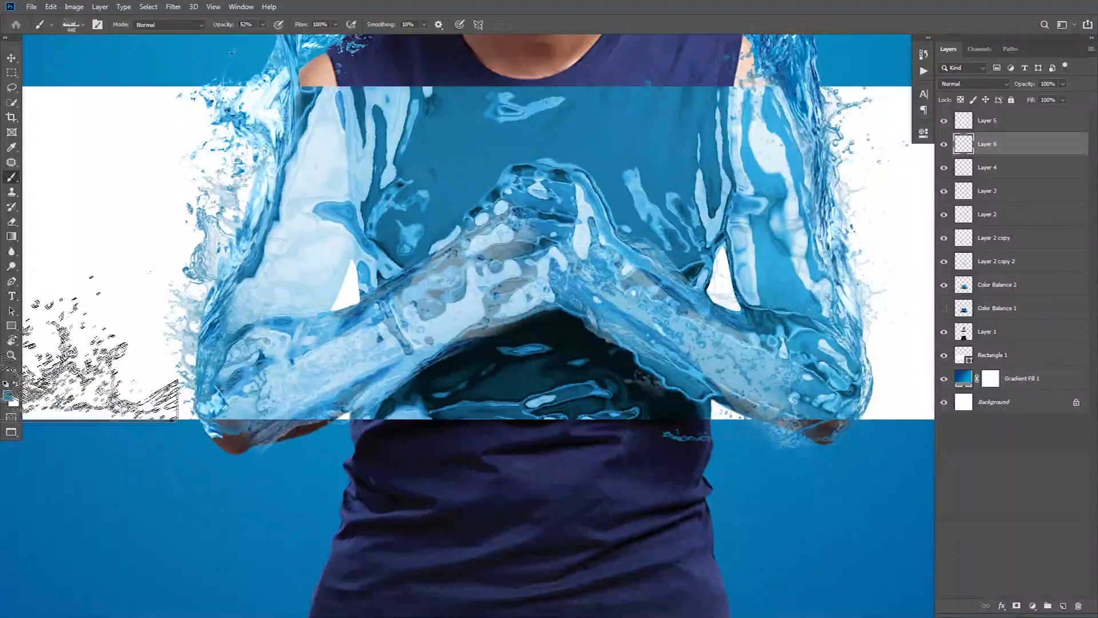
pyautogui.click(19, 385)
pyautogui.press(']')
pyautogui.press(']')
pyautogui.press(']')
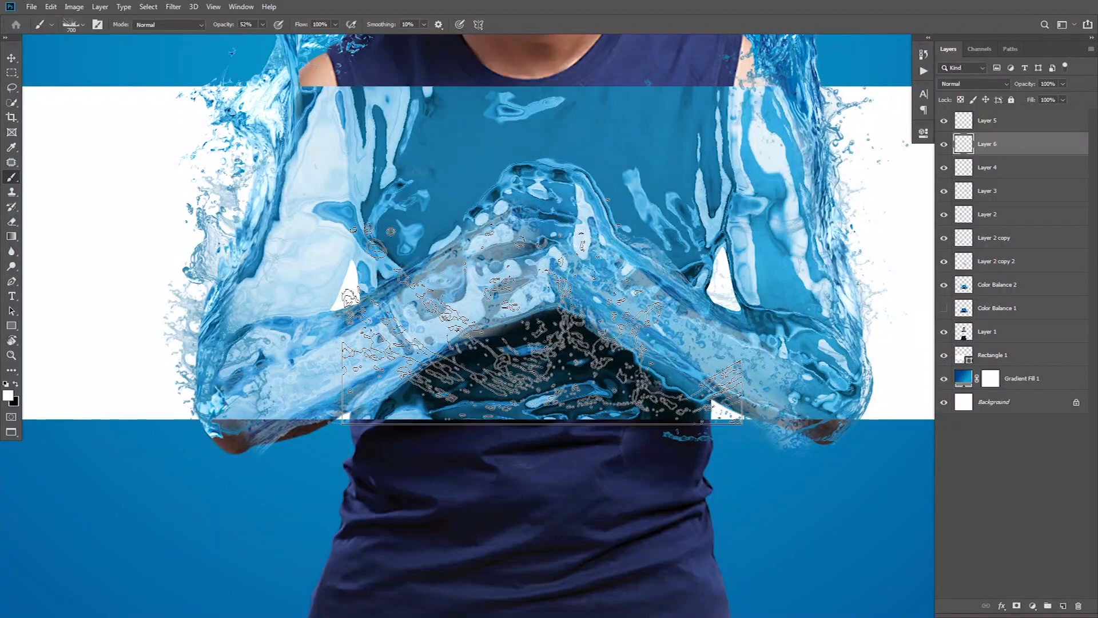
pyautogui.click(537, 331)
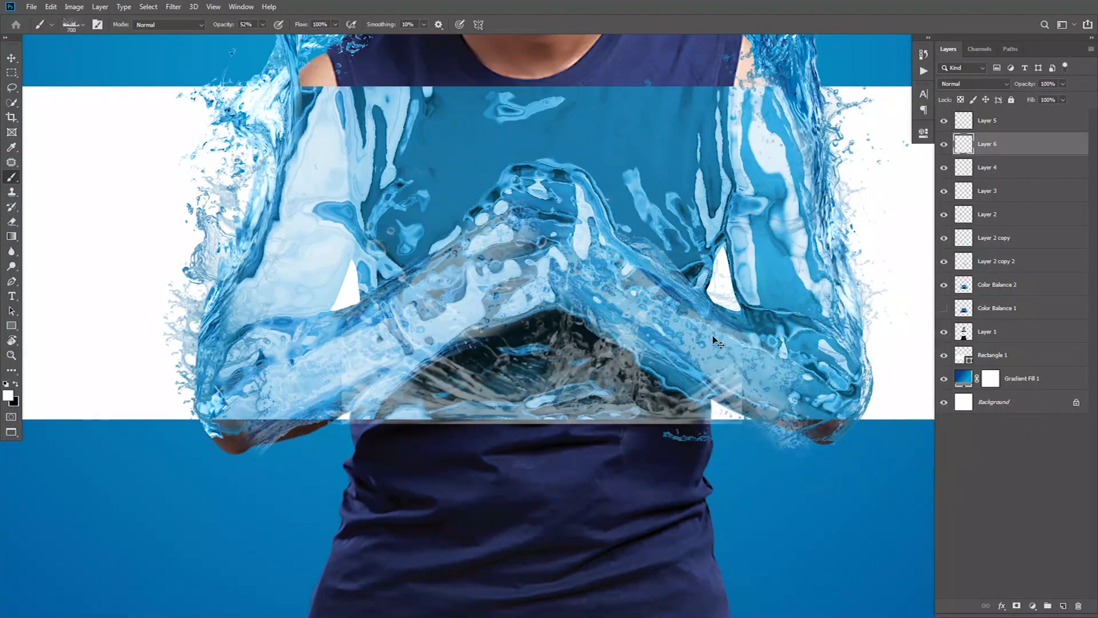
# Brighten the white splash on Layer 6 with Curves, mapping RGB input 130 to output 153
pyautogui.hotkey('ctrl', 'm')
pyautogui.moveTo(516, 165); pyautogui.dragTo(917, 154)
pyautogui.moveTo(832, 277); pyautogui.dragTo(831, 264)
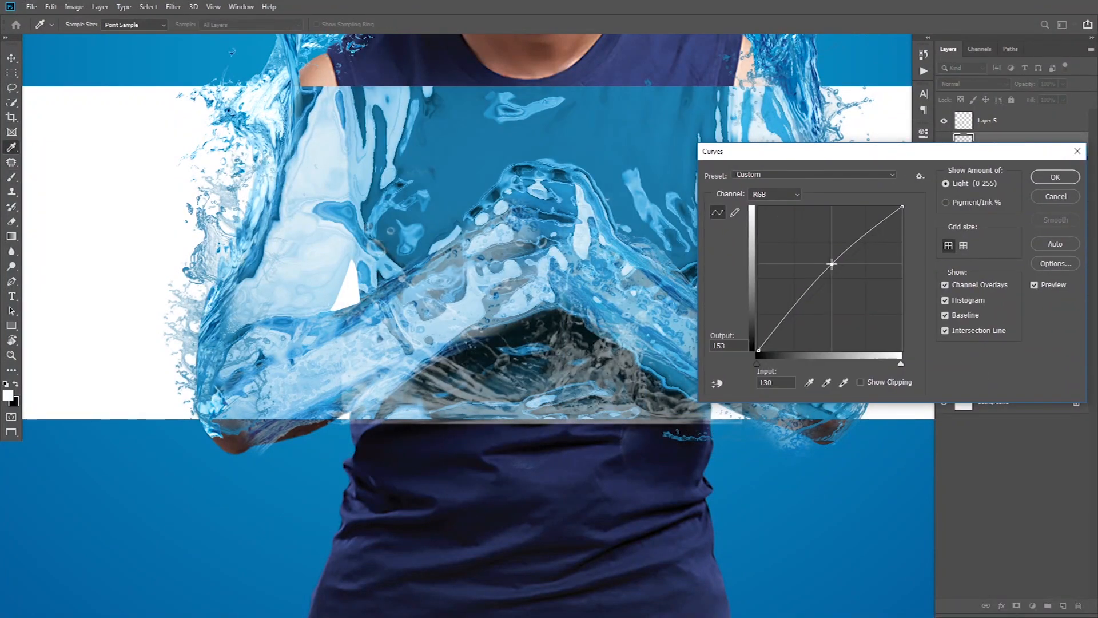
pyautogui.click(1050, 178)
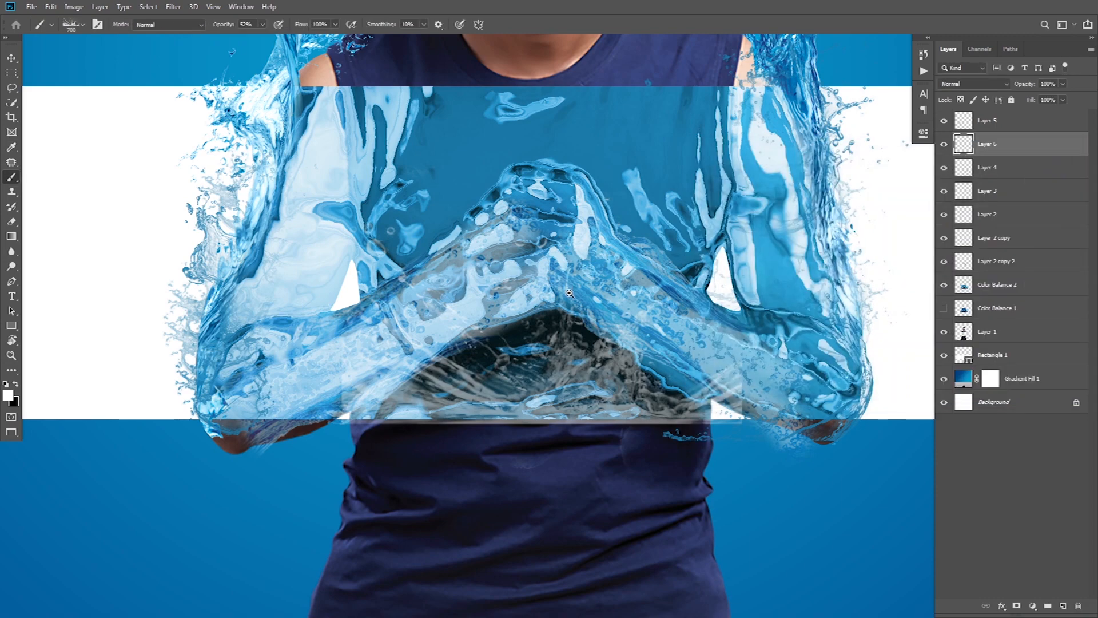
# Erase the Layer 6 splash softly near the forearm below the hands with a 200 px Eraser at 72% opacity
pyautogui.scroll(-2, 601, 298)
pyautogui.press('v')
pyautogui.moveTo(570, 329)
pyautogui.mouseDown()
pyautogui.moveTo(543, 332)
pyautogui.moveTo(554, 325)
pyautogui.moveTo(568, 341)
pyautogui.mouseUp()
pyautogui.scroll(3, 567, 342)
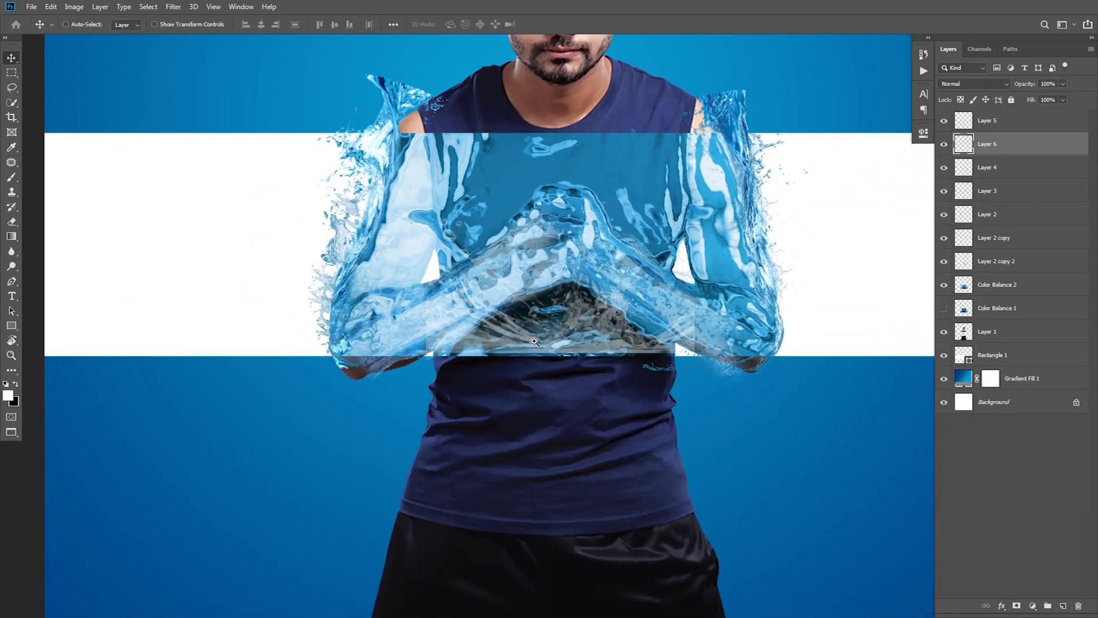
pyautogui.press('e')
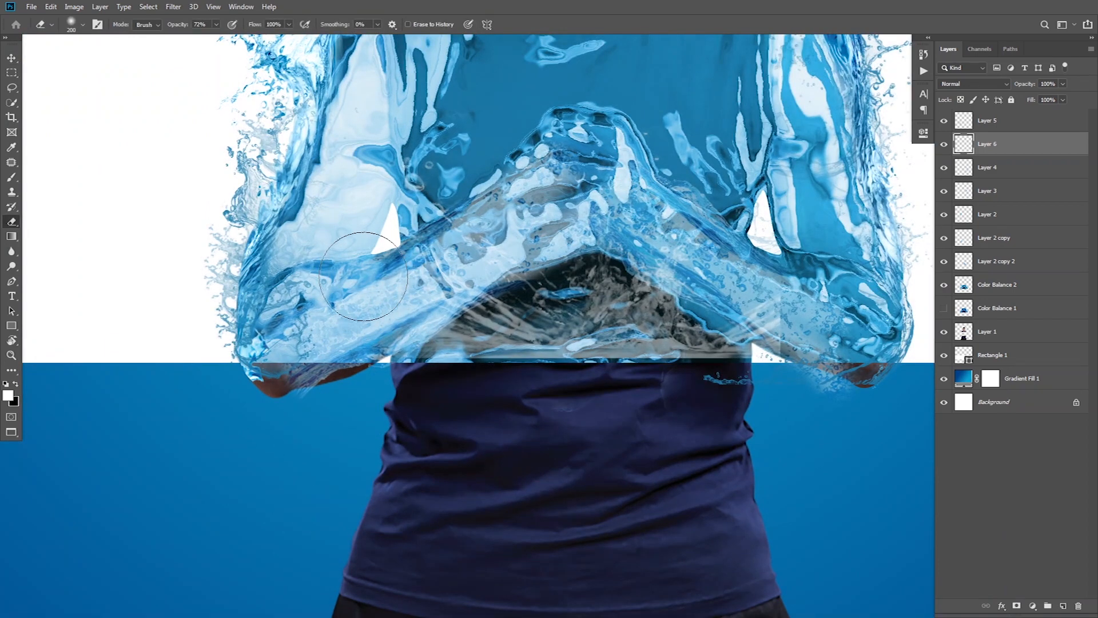
pyautogui.moveTo(704, 340); pyautogui.dragTo(799, 383)
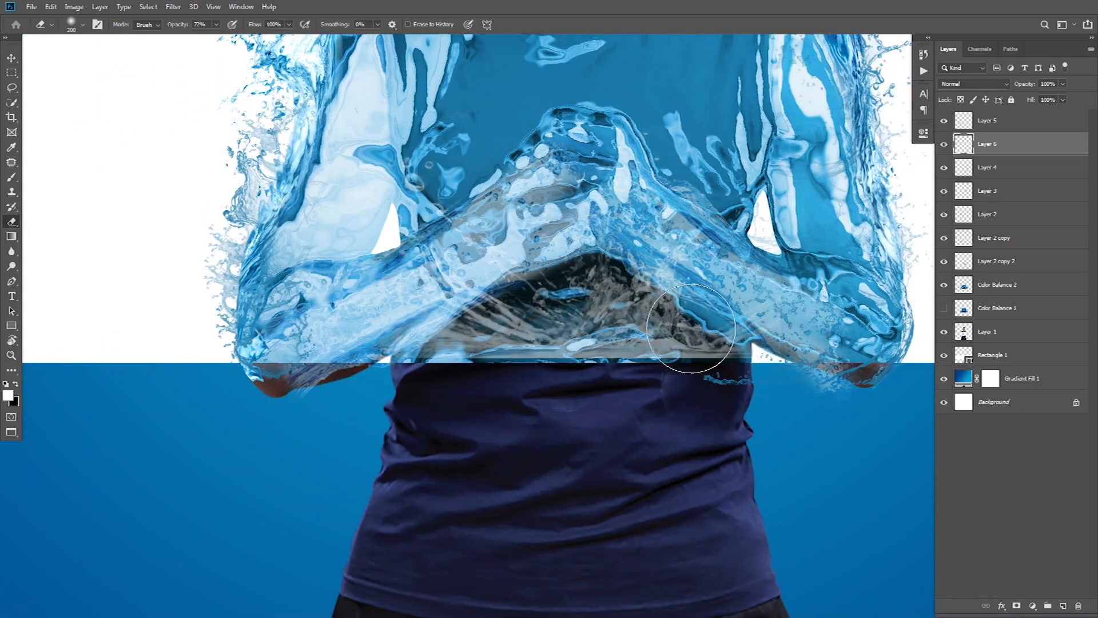
# Try Lighten and Overlay blending and a clipped, colorized Hue/Saturation adjustment on the Layer 6 splash
pyautogui.click(994, 86)
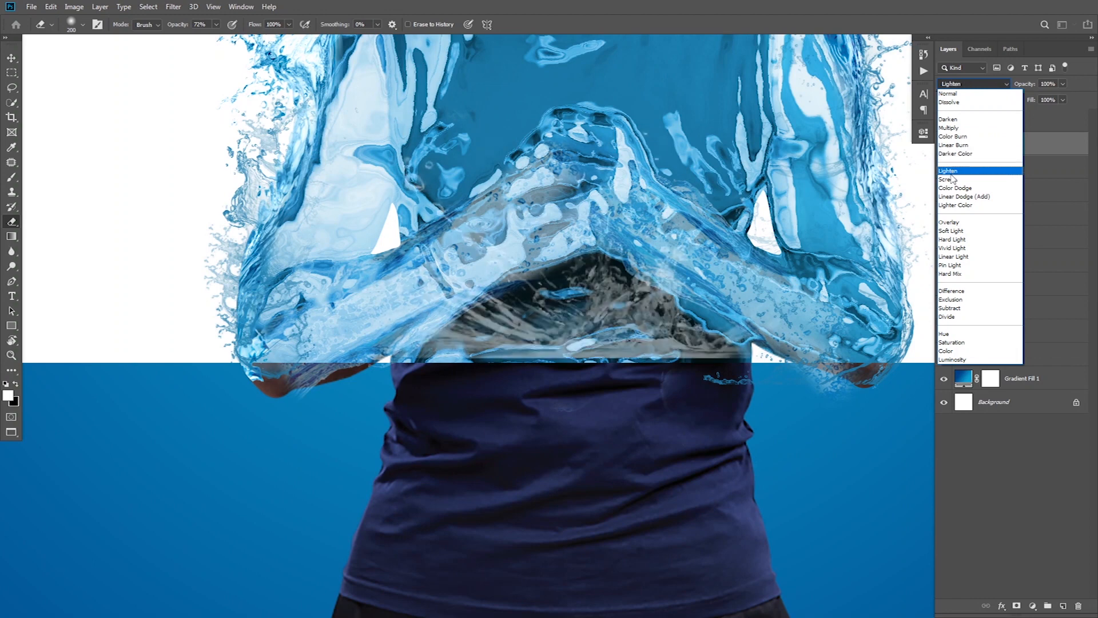
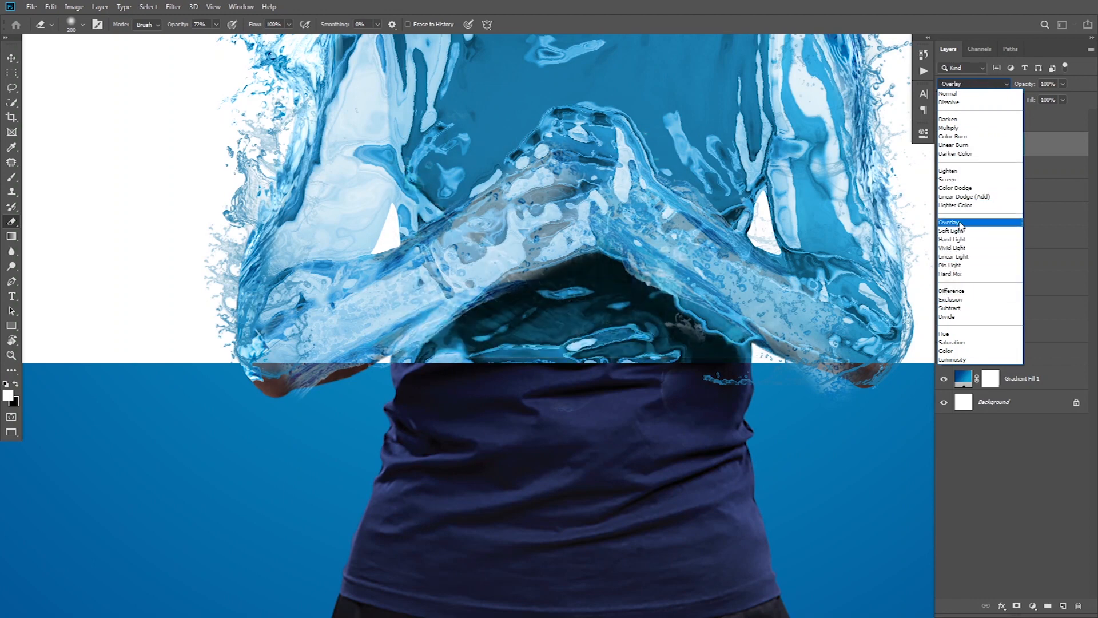
pyautogui.click(963, 93)
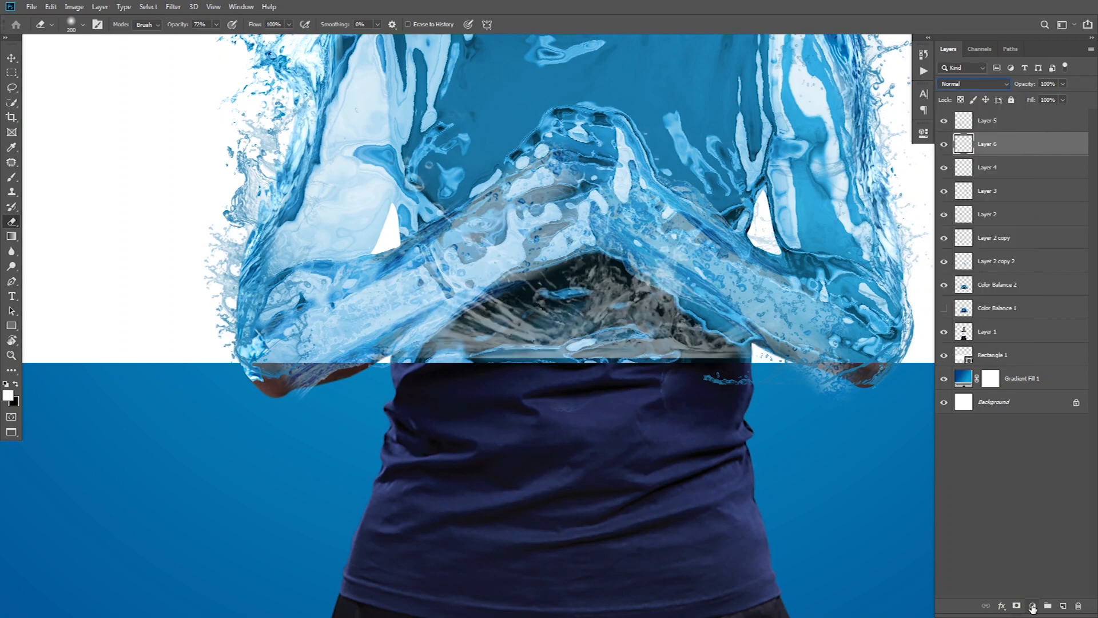
pyautogui.click(1032, 607)
pyautogui.click(1029, 498)
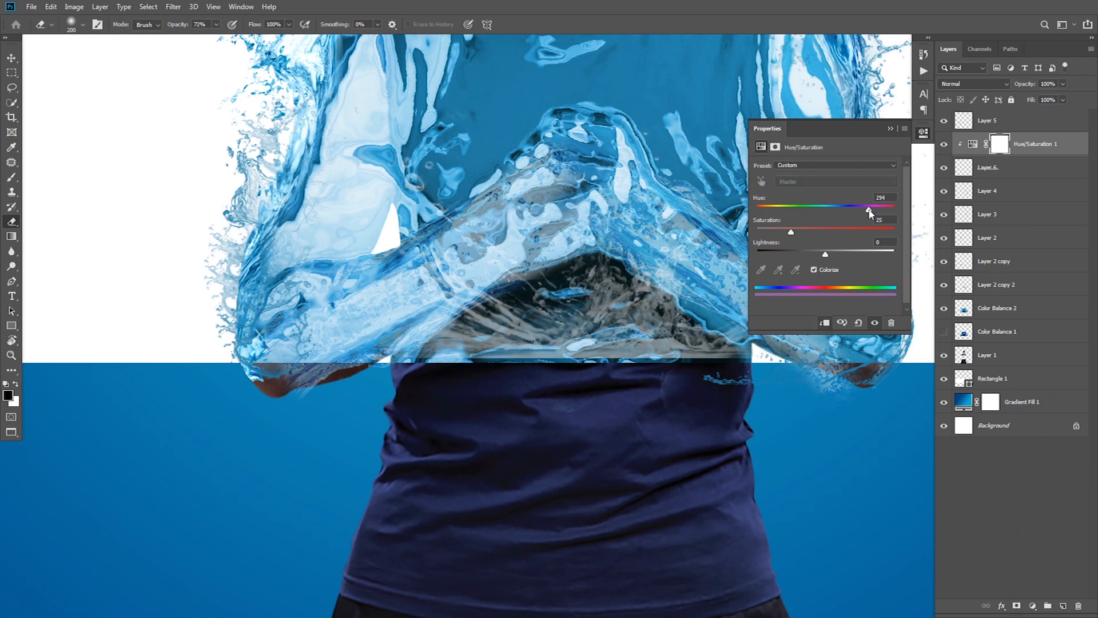
pyautogui.click(890, 128)
pyautogui.press('Delete')
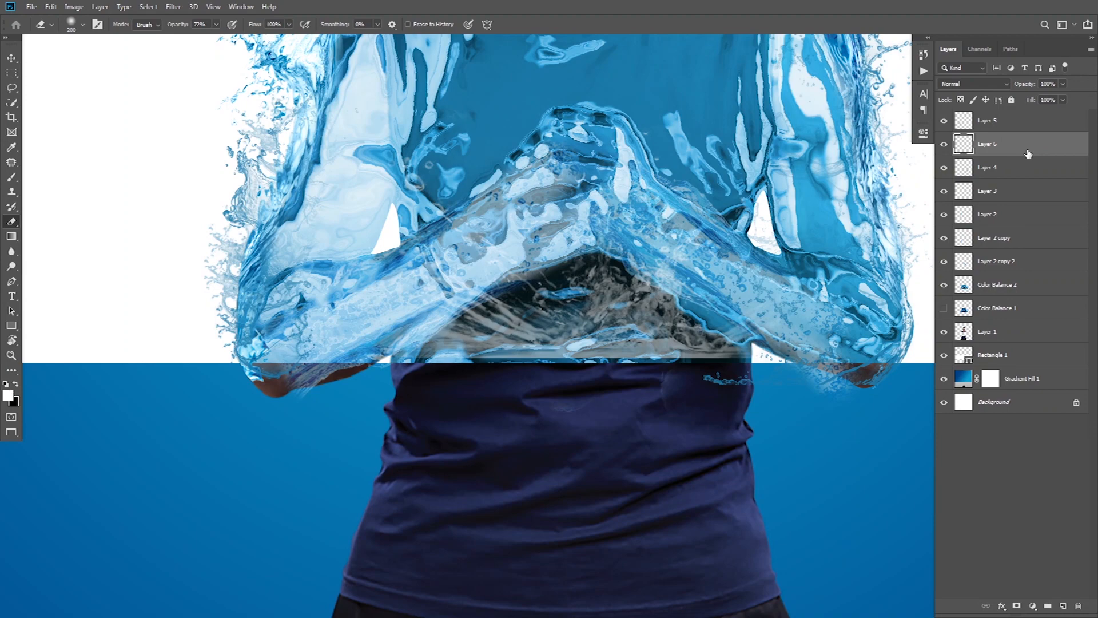
# Check the Layer 6 splash on the torso by toggling the layer's visibility
pyautogui.click(944, 145)
pyautogui.click(944, 145)
pyautogui.scroll(-2, 634, 306)
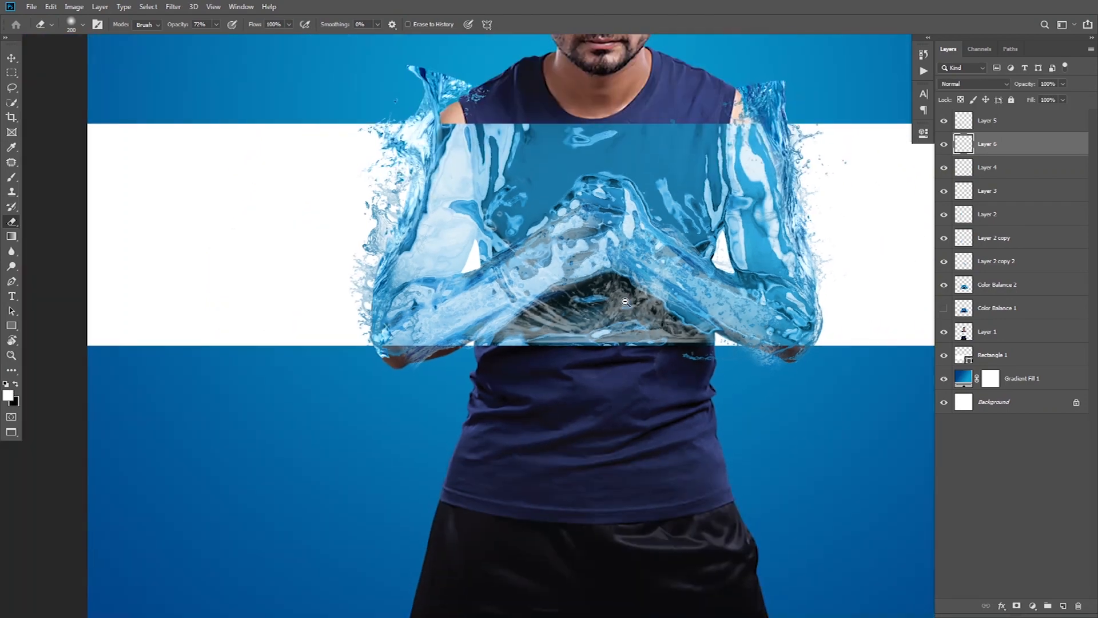
pyautogui.moveTo(564, 290); pyautogui.dragTo(561, 330)
pyautogui.press('v')
pyautogui.scroll(2, 561, 330)
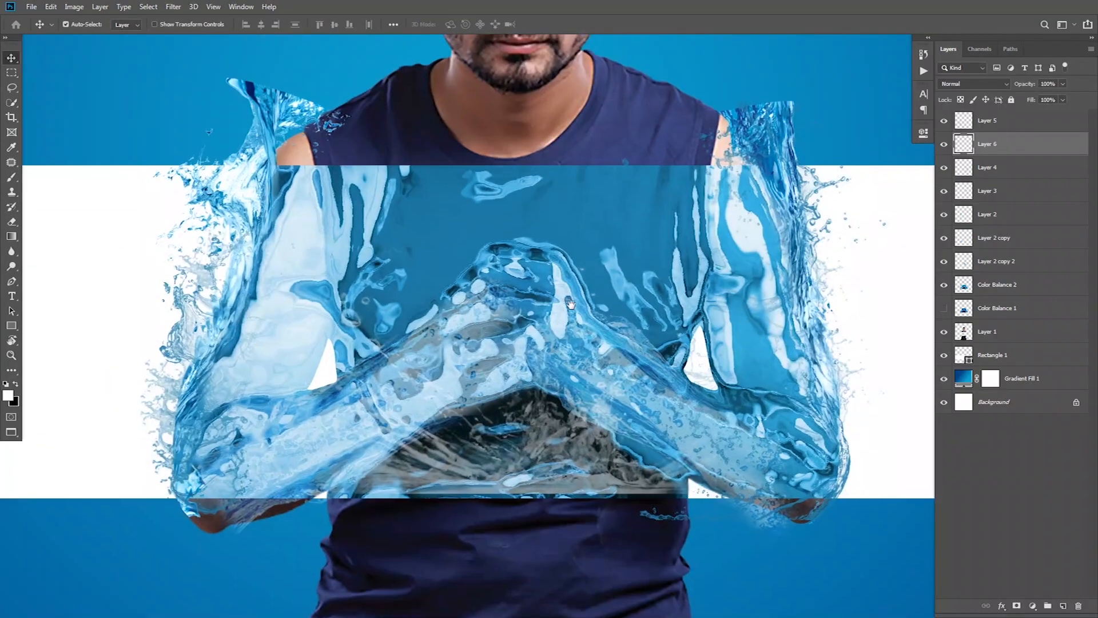
pyautogui.moveTo(570, 303); pyautogui.dragTo(574, 306)
pyautogui.hotkey('ctrl', 'o')
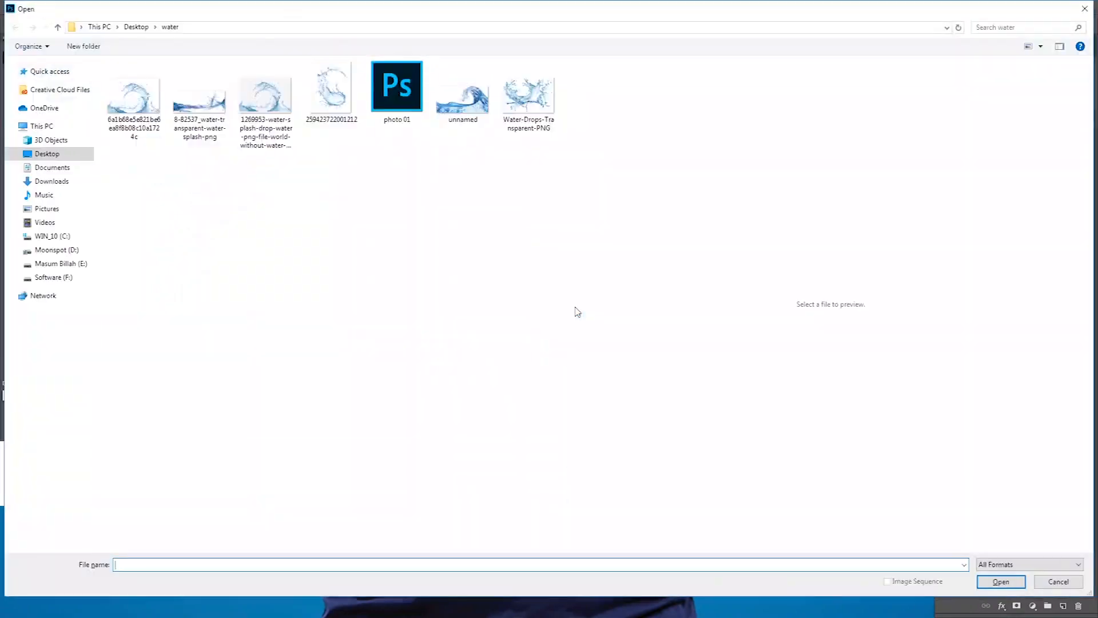
pyautogui.click(333, 94)
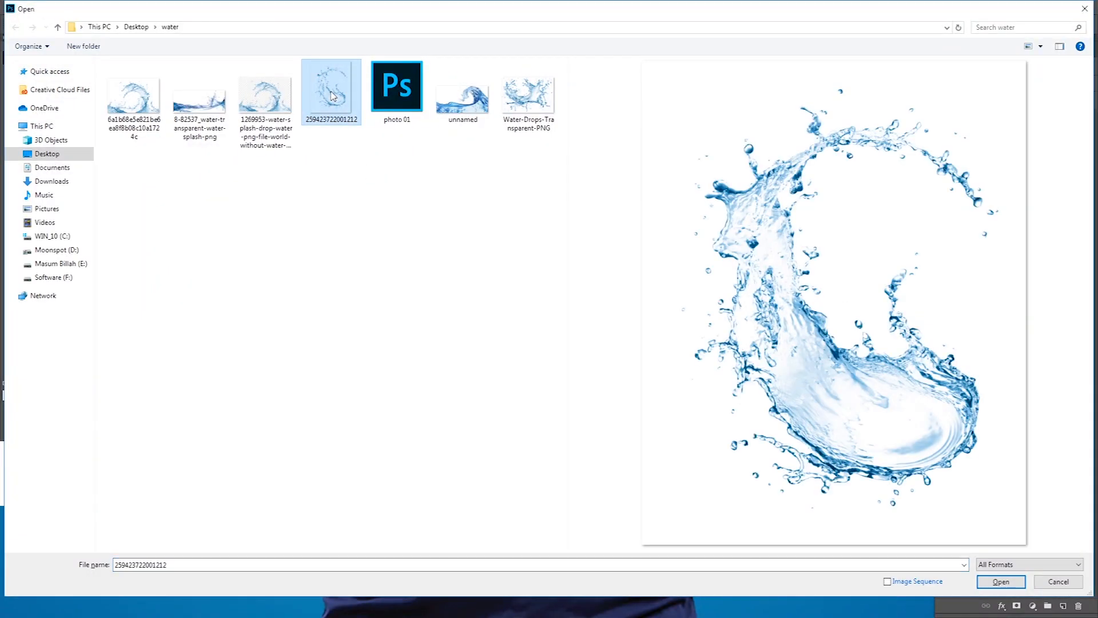
pyautogui.click(265, 109)
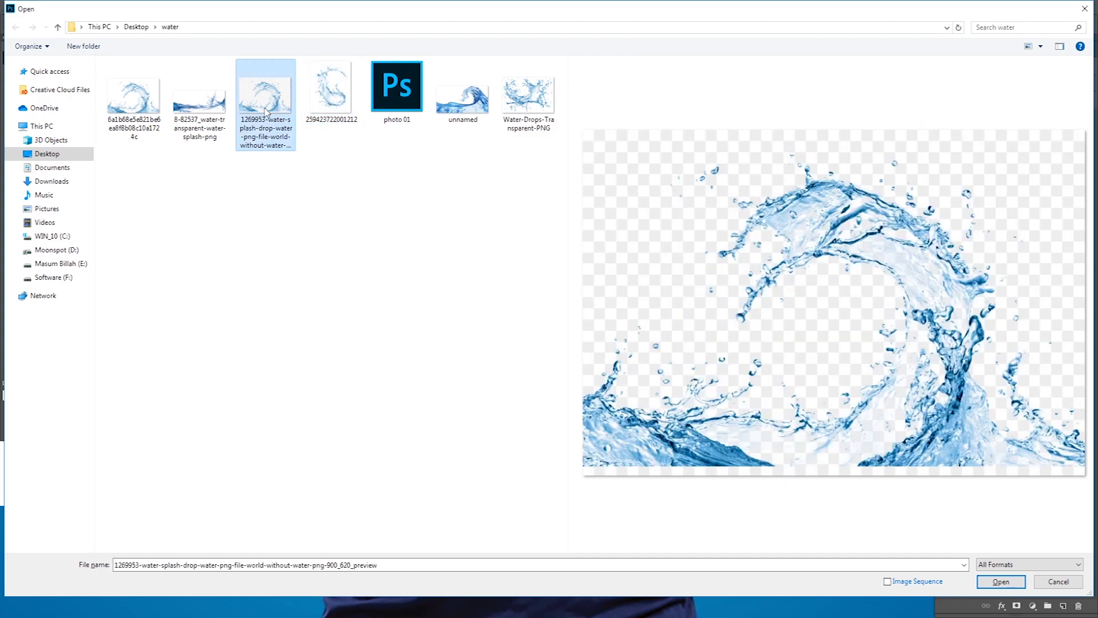
pyautogui.doubleClick(265, 109)
pyautogui.click(512, 231)
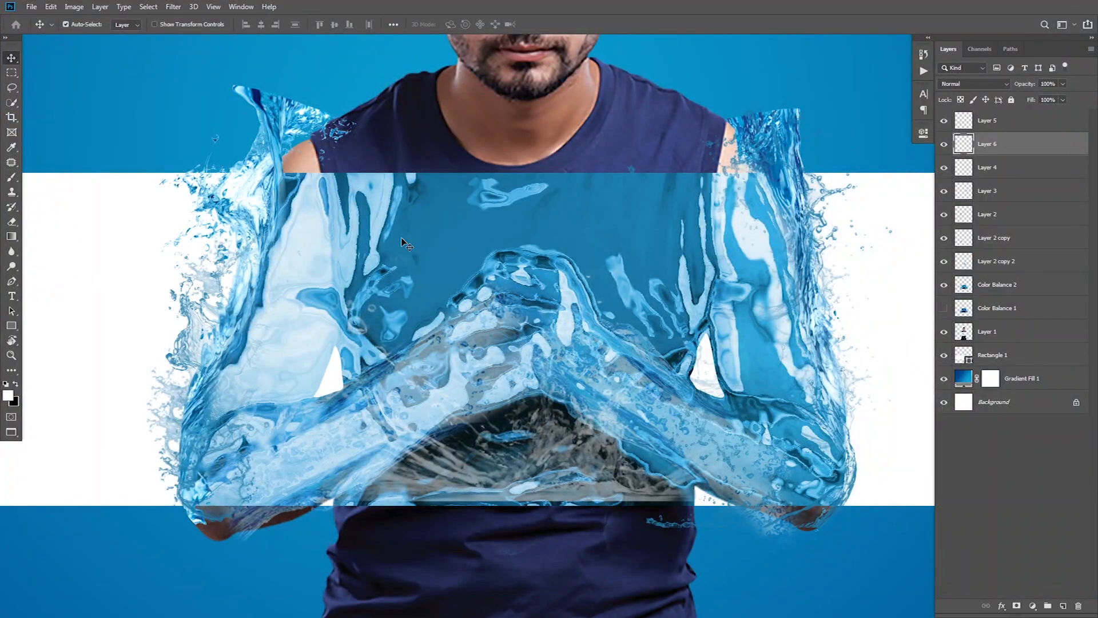
# Open the curling wave image whose name begins 6a1b68e5, cut its content, and paste it above Layer 6 in the composite
pyautogui.hotkey('ctrl', 'o')
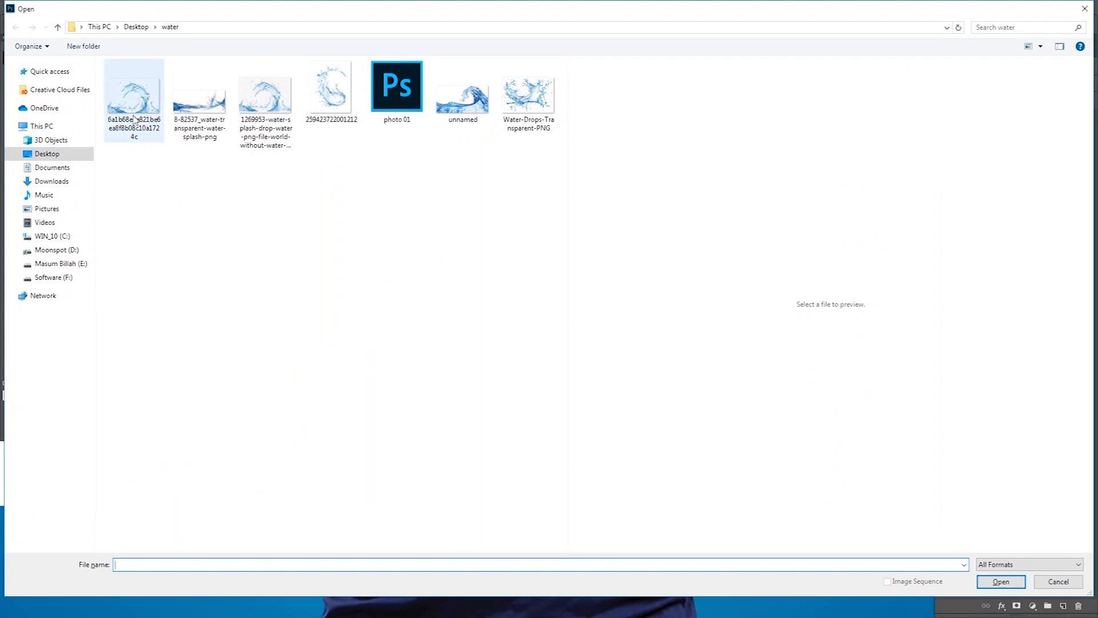
pyautogui.click(124, 110)
pyautogui.doubleClick(124, 110)
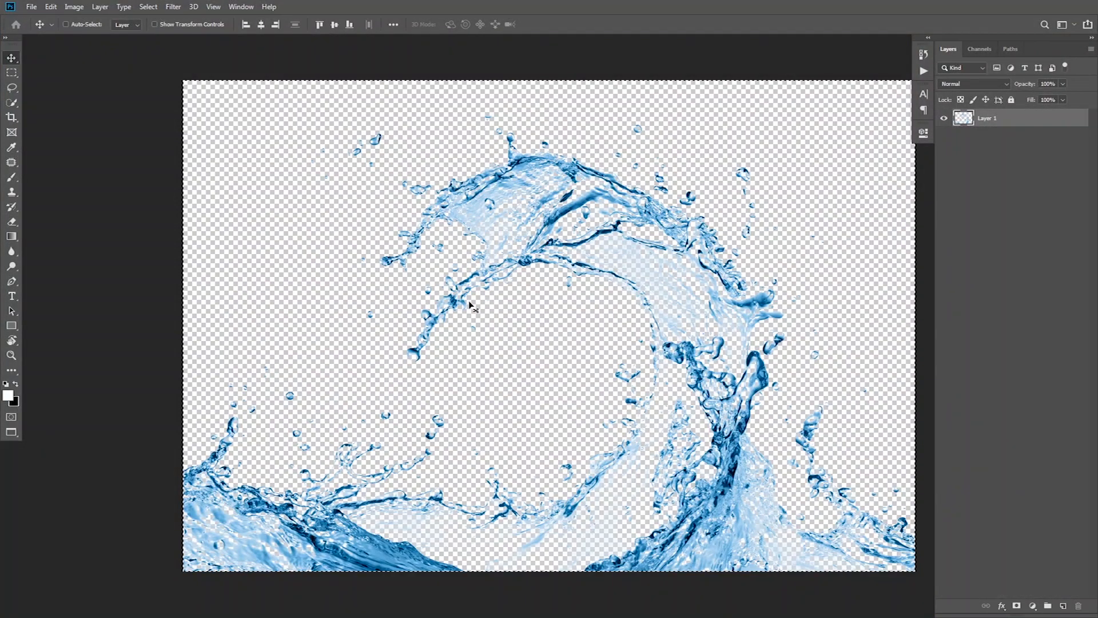
pyautogui.hotkey('ctrl', 'x')
pyautogui.hotkey('ctrl', 'w')
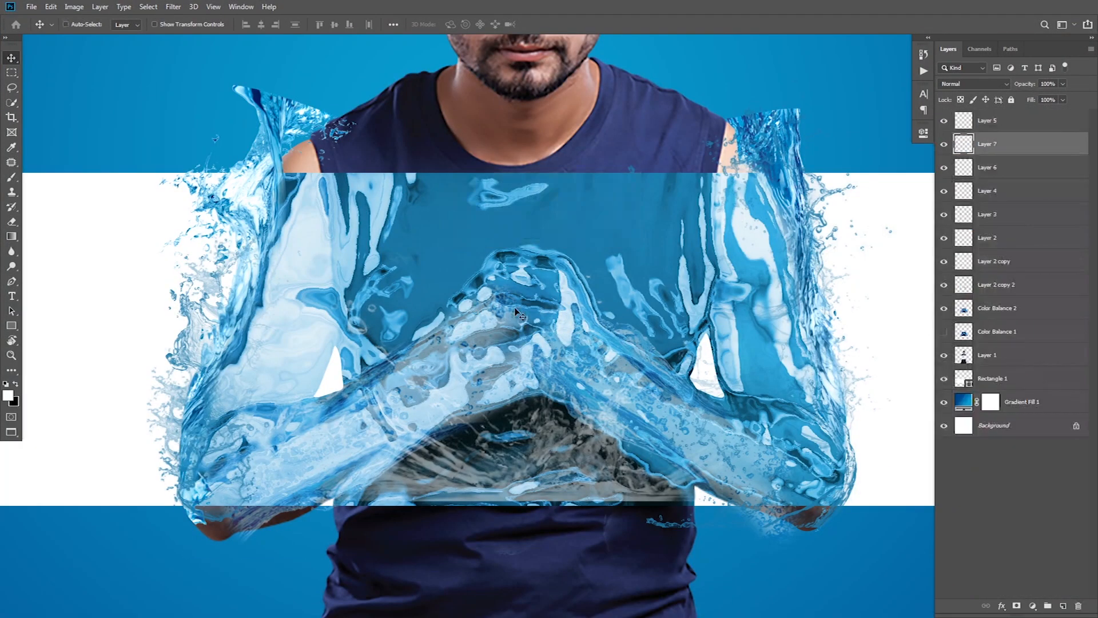
pyautogui.hotkey('ctrl', 'v')
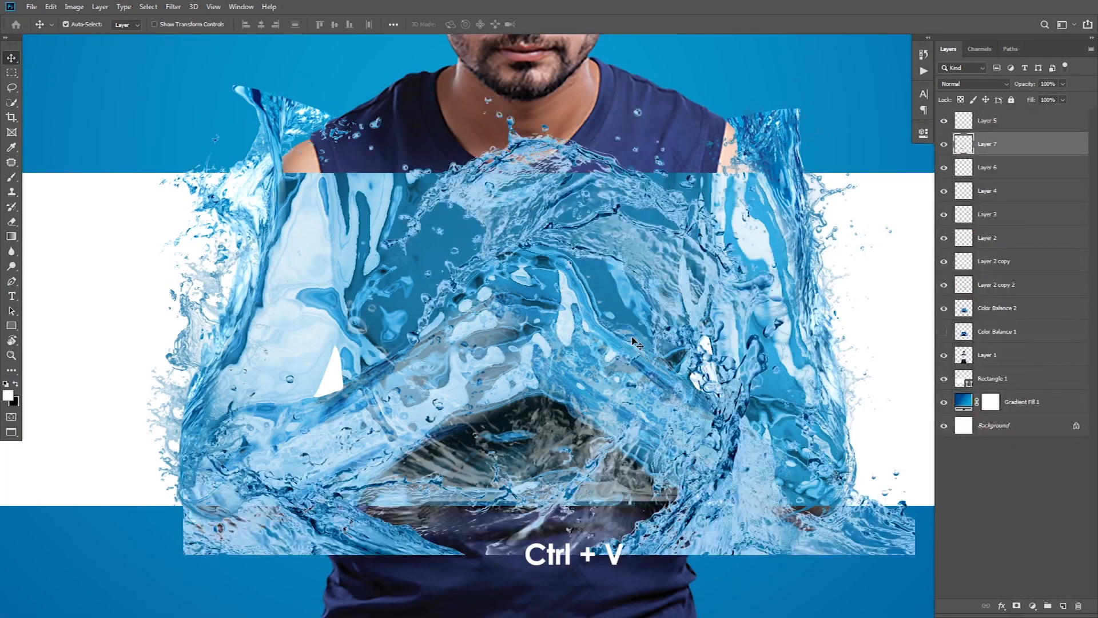
# Flip the pasted wave on Layer 7 vertically, scale it down, and move it over the hands
pyautogui.hotkey('ctrl', 't')
pyautogui.rightClick(604, 232)
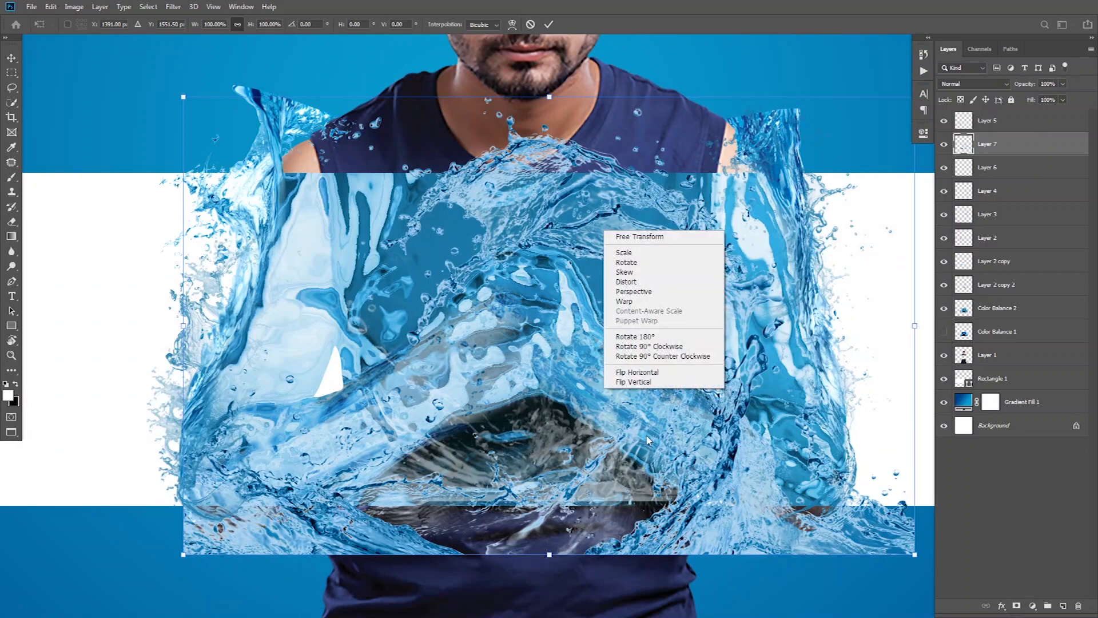
pyautogui.click(644, 386)
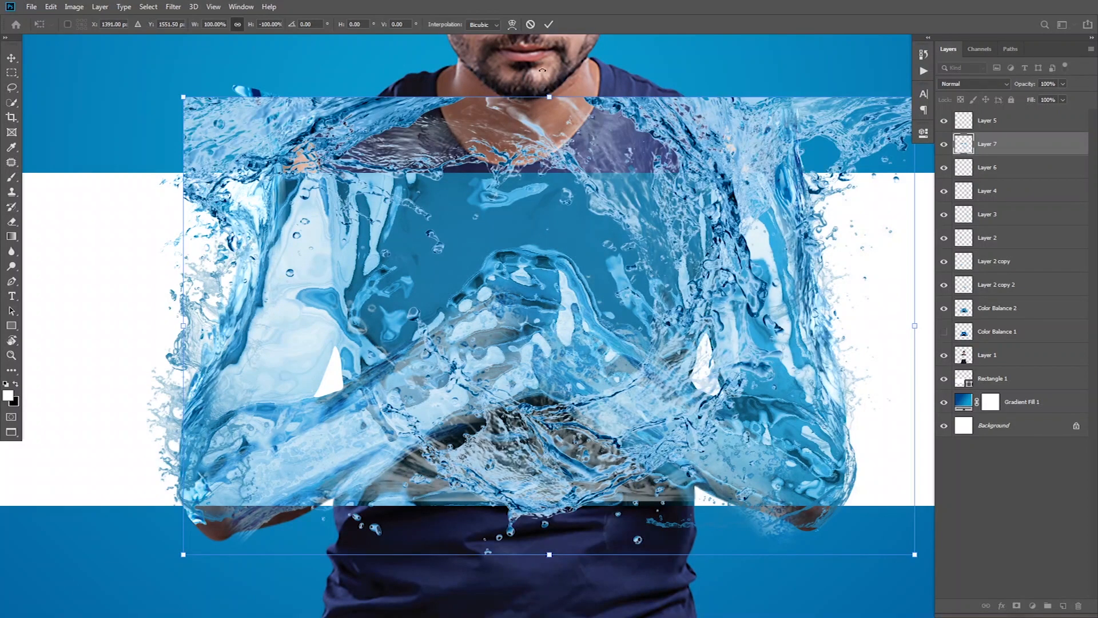
pyautogui.moveTo(253, 25); pyautogui.dragTo(282, 30)
pyautogui.press('Return')
pyautogui.moveTo(611, 298); pyautogui.dragTo(612, 237)
# Flip the Layer 7 wave vertically again and rotate it to about 111.7° so it curls around the hands
pyautogui.hotkey('ctrl', 't')
pyautogui.rightClick(609, 281)
pyautogui.click(636, 433)
pyautogui.moveTo(606, 139); pyautogui.dragTo(597, 243)
pyautogui.scroll(1, 547, 262)
# Warp the Layer 7 wave so its curve wraps around the top of the clasped hands
pyautogui.rightClick(576, 222)
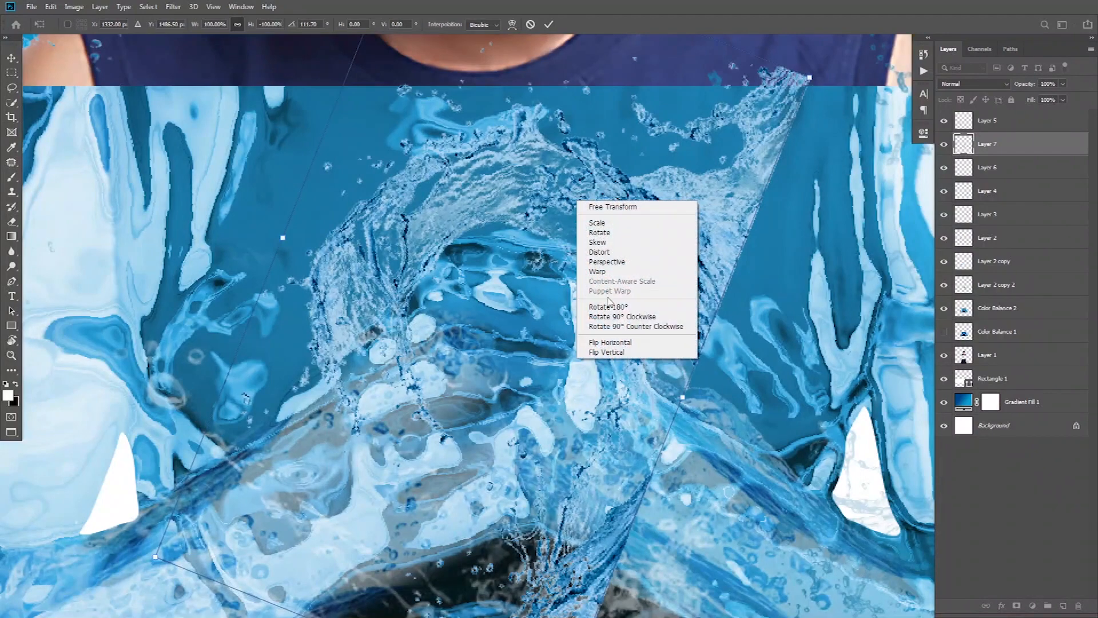
pyautogui.click(595, 274)
pyautogui.moveTo(587, 247); pyautogui.dragTo(582, 255)
pyautogui.moveTo(413, 271); pyautogui.dragTo(404, 284)
pyautogui.moveTo(683, 270); pyautogui.dragTo(691, 274)
pyautogui.press('Return')
pyautogui.keyDown('alt'); pyautogui.click(641, 321); pyautogui.keyUp('alt')
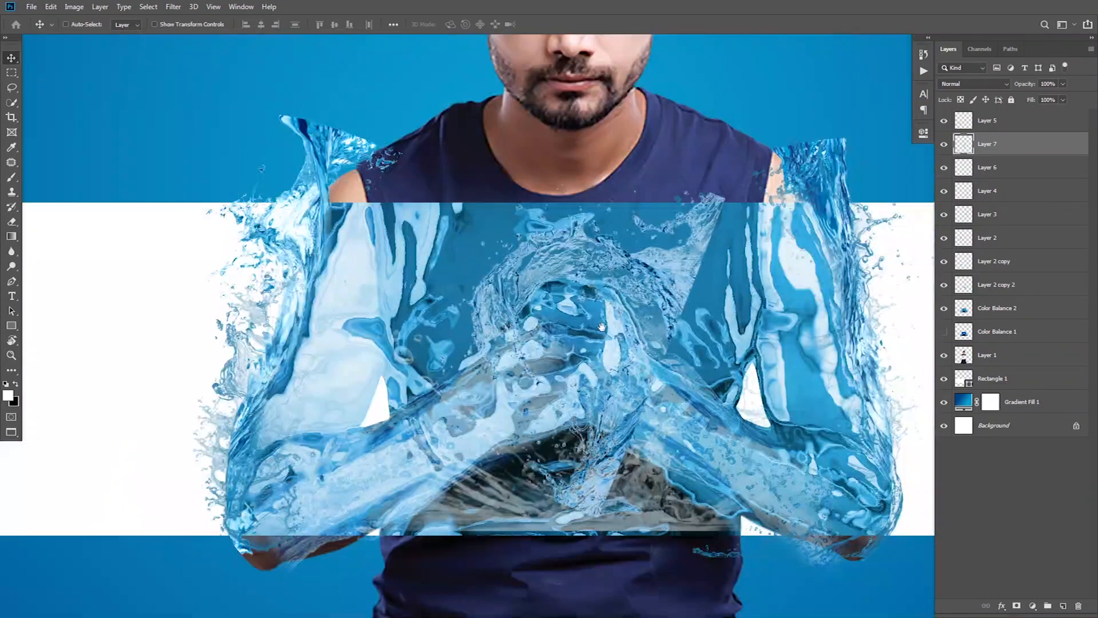
# Erase the Layer 7 wave's hard edge on the chest and its lower part below the hands, raising Eraser opacity to 100%
pyautogui.press('e')
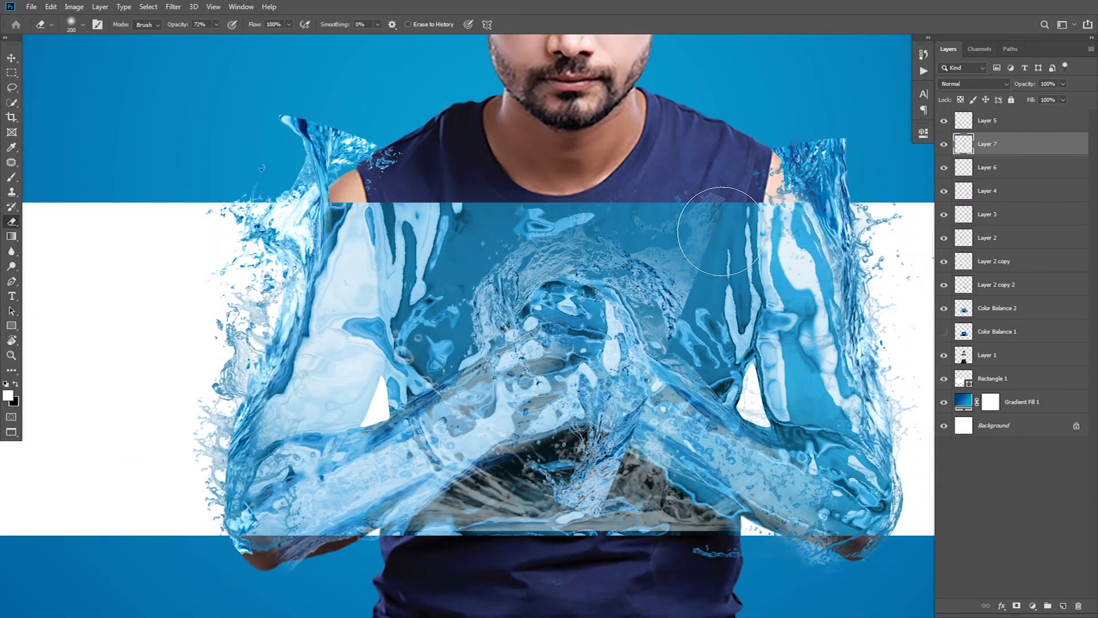
pyautogui.moveTo(710, 259); pyautogui.dragTo(759, 274)
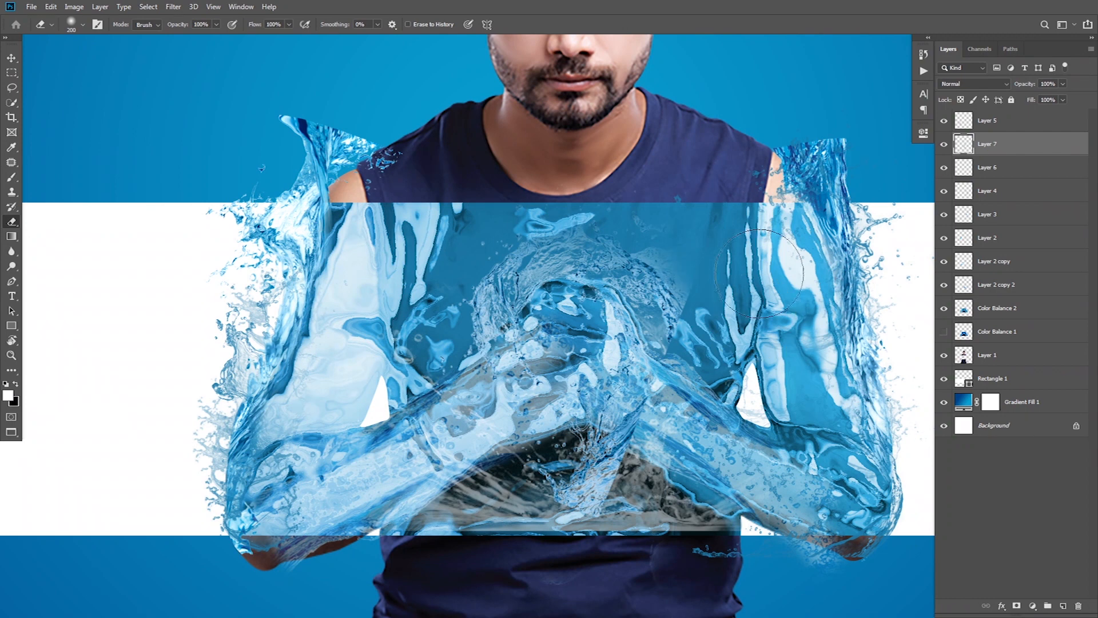
pyautogui.moveTo(635, 451); pyautogui.dragTo(538, 463)
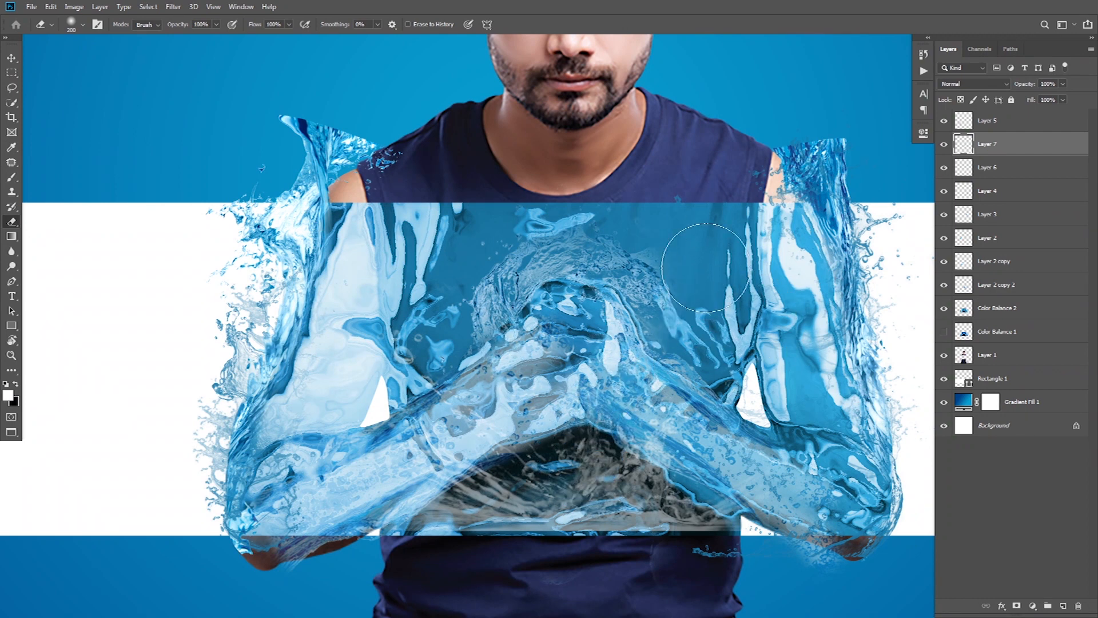
# Reduce the opacity of the Layer 7 wave around the hands to 49%
pyautogui.press('v')
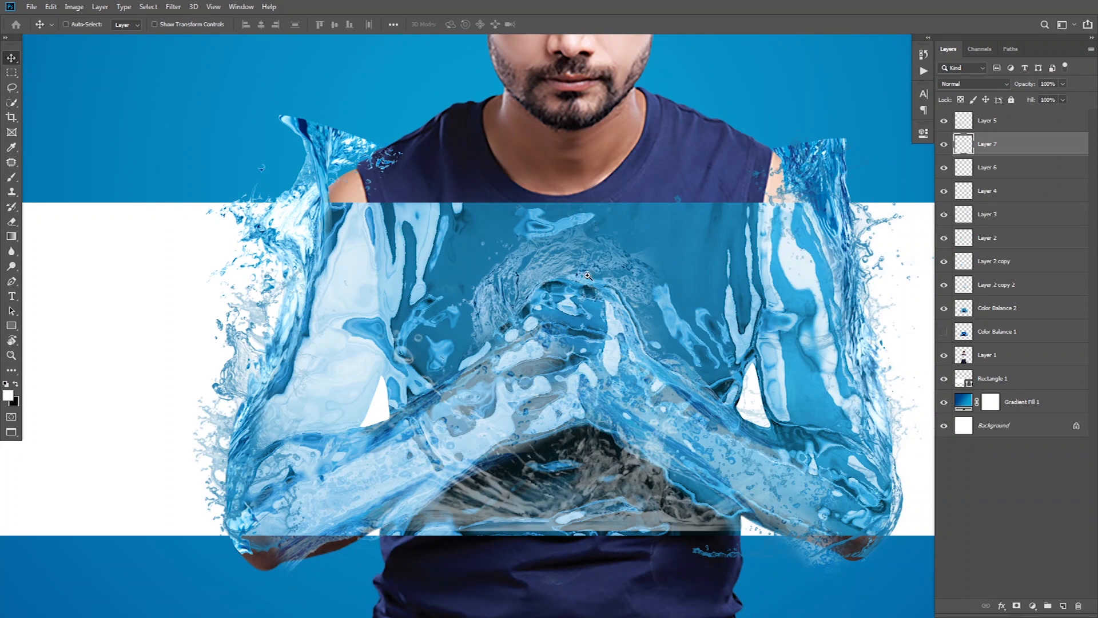
pyautogui.keyDown('ctrl'); pyautogui.click(588, 275); pyautogui.keyUp('ctrl')
pyautogui.moveTo(571, 261); pyautogui.dragTo(570, 267)
pyautogui.moveTo(1019, 86); pyautogui.dragTo(995, 83)
pyautogui.scroll(-5, 751, 231)
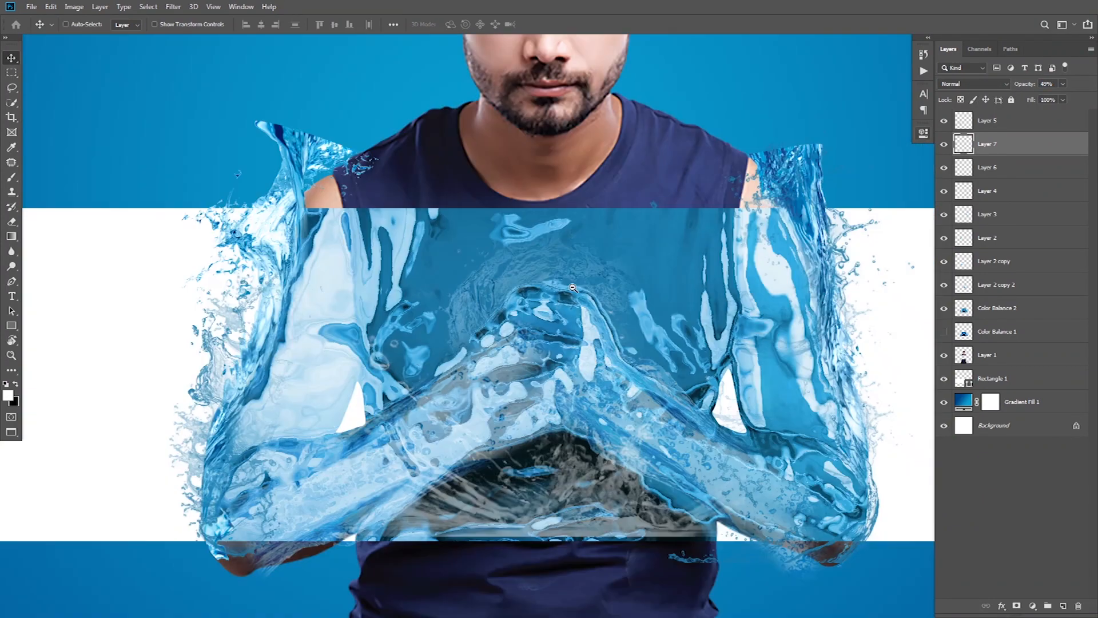
pyautogui.scroll(2, 557, 304)
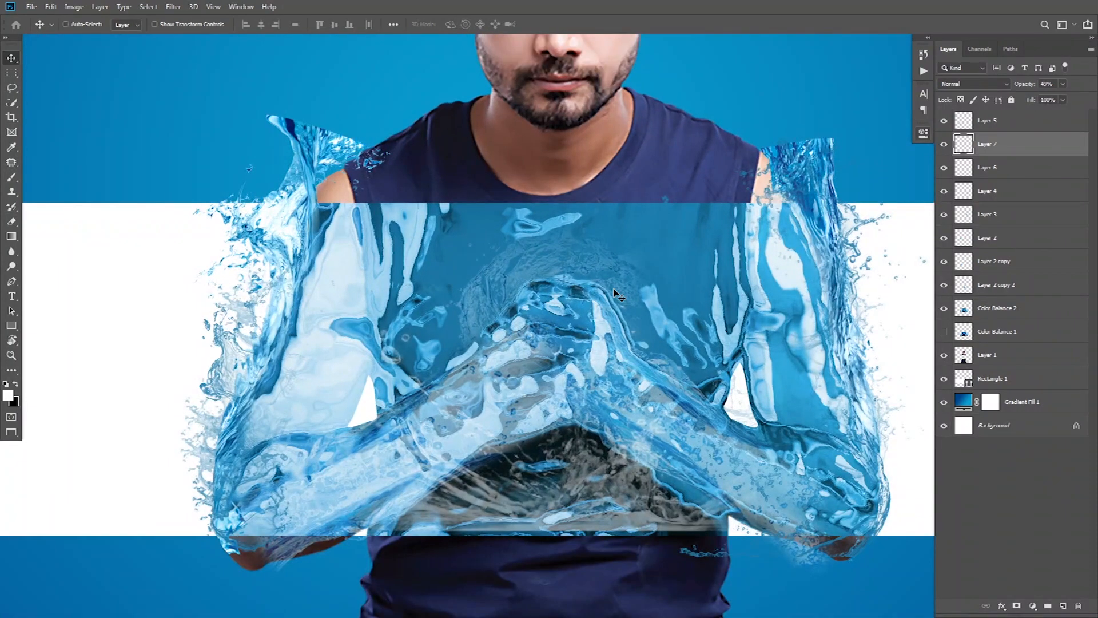
# Choose the istockphoto_10379893-water-splash.jpg brush at 132 px and 100% opacity, and sample a medium blue from the artwork
pyautogui.press('b')
pyautogui.rightClick(534, 300)
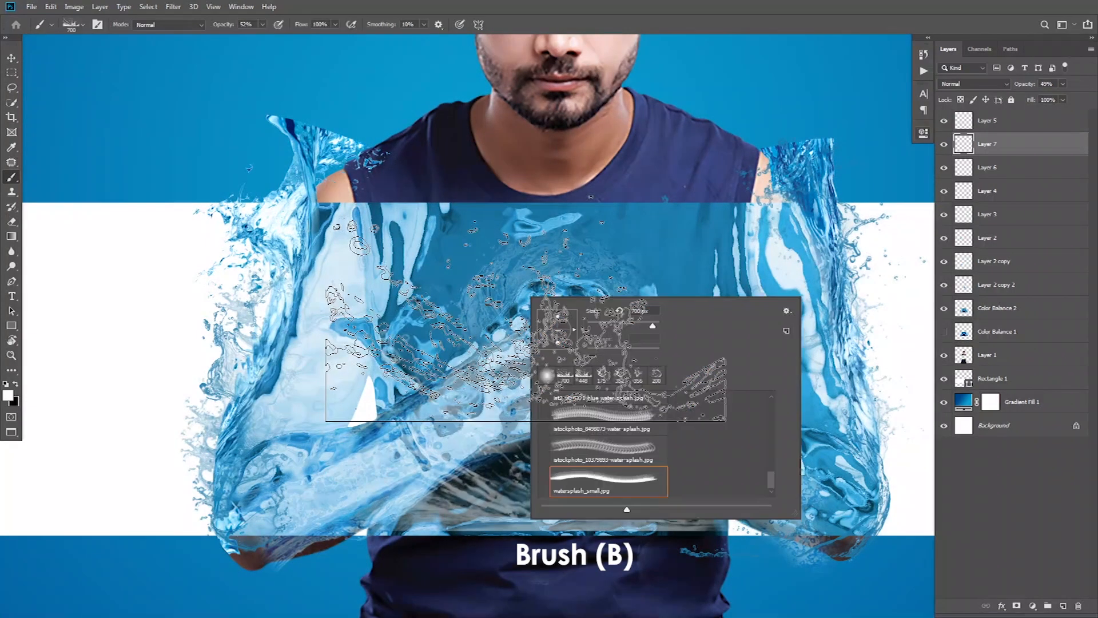
pyautogui.click(579, 448)
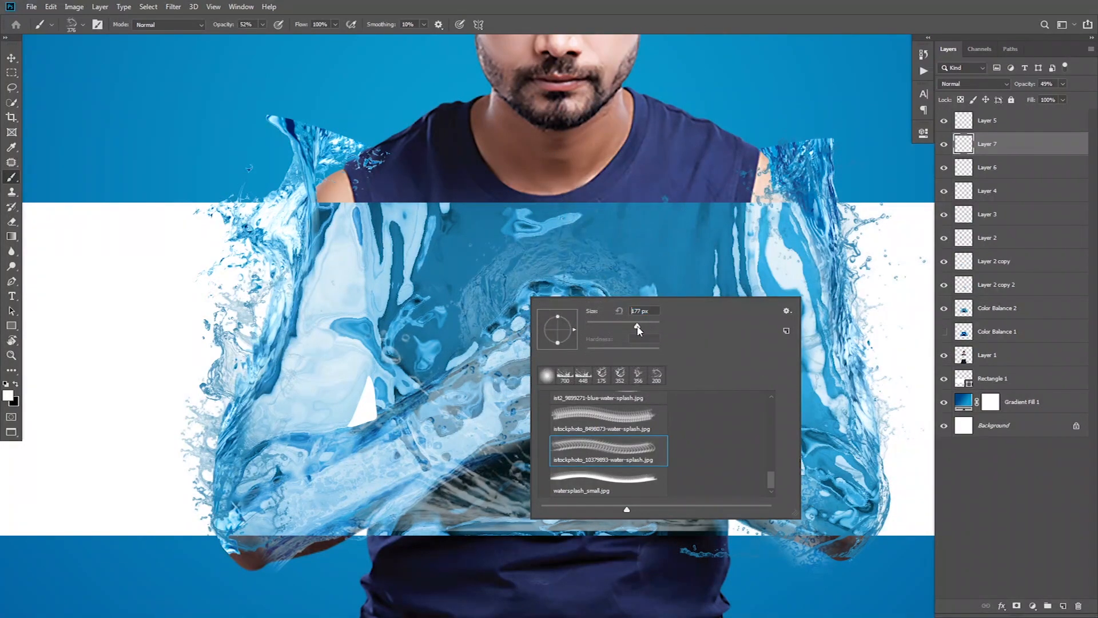
pyautogui.press('Return')
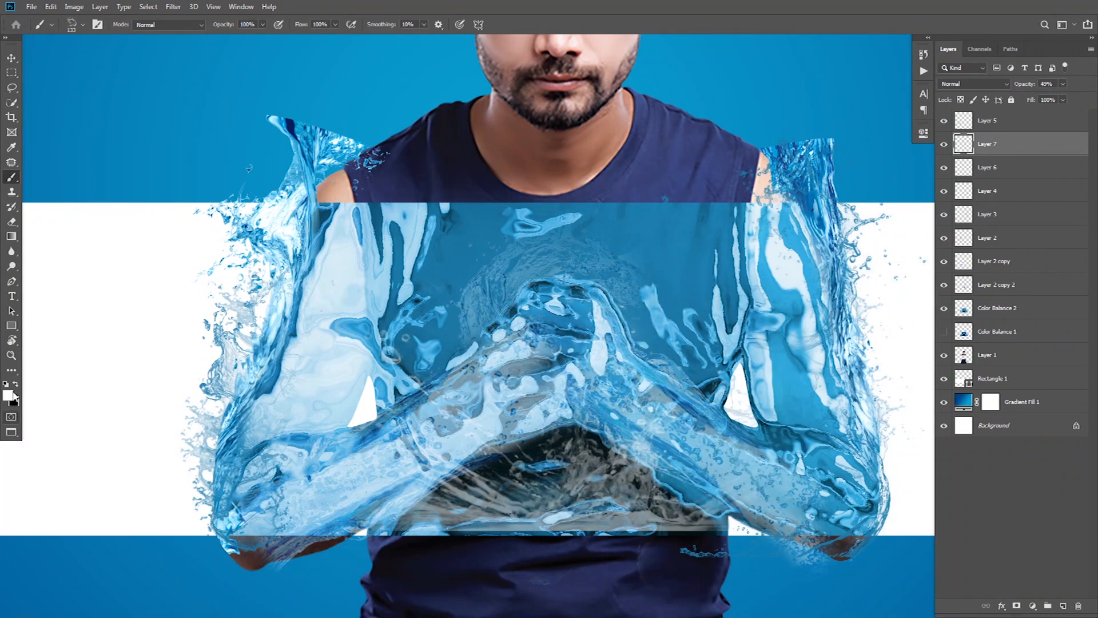
pyautogui.press('alt')
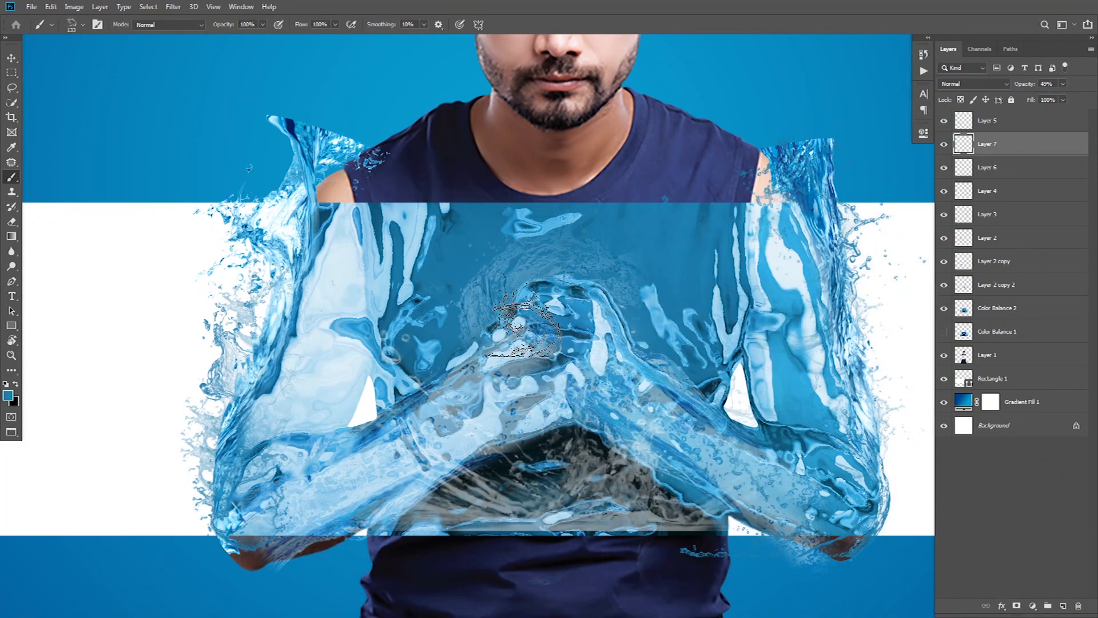
# Rotate the splash brush tip to follow the curve around the hands and enlarge it to 200 px
pyautogui.rightClick(569, 293)
pyautogui.moveTo(601, 303); pyautogui.dragTo(597, 300)
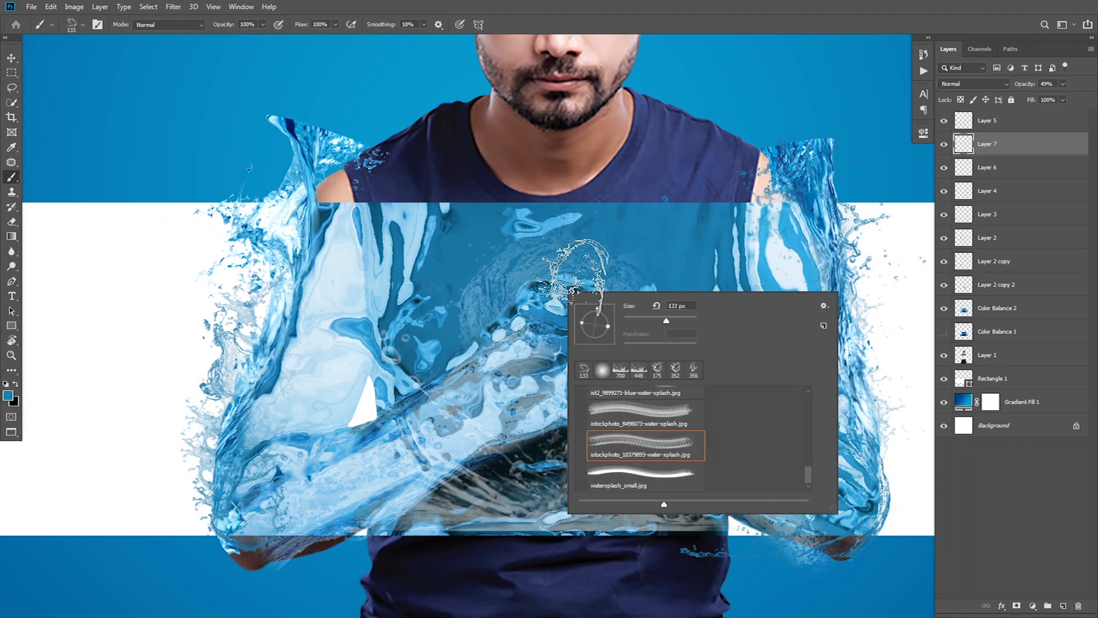
pyautogui.click(673, 253)
pyautogui.press(']')
pyautogui.press(']')
pyautogui.press(']')
pyautogui.press(']')
pyautogui.press('[')
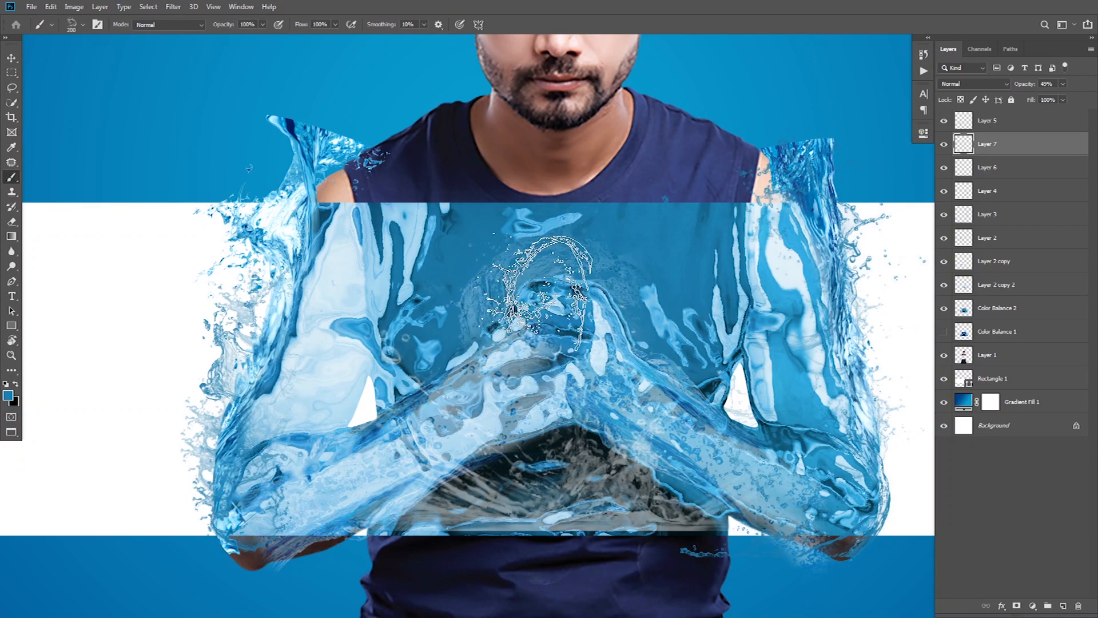
# Set the foreground colour to white (ffffff) and stamp the splash brush around the near side of the clasped hands, retrying its placement
pyautogui.click(7, 394)
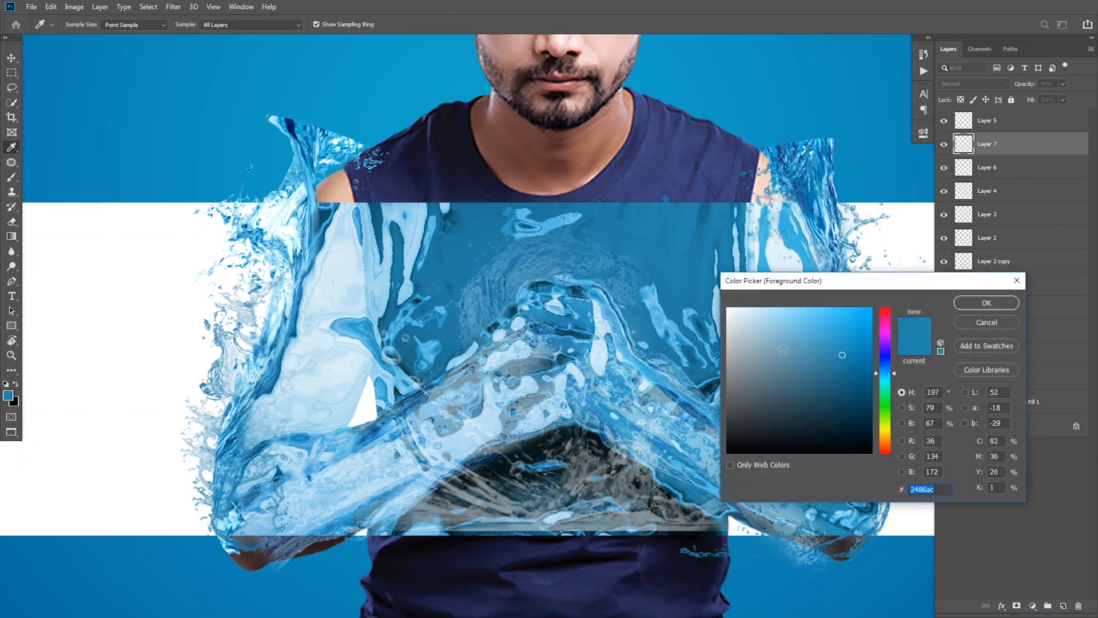
pyautogui.write('ffffff')
pyautogui.click(986, 303)
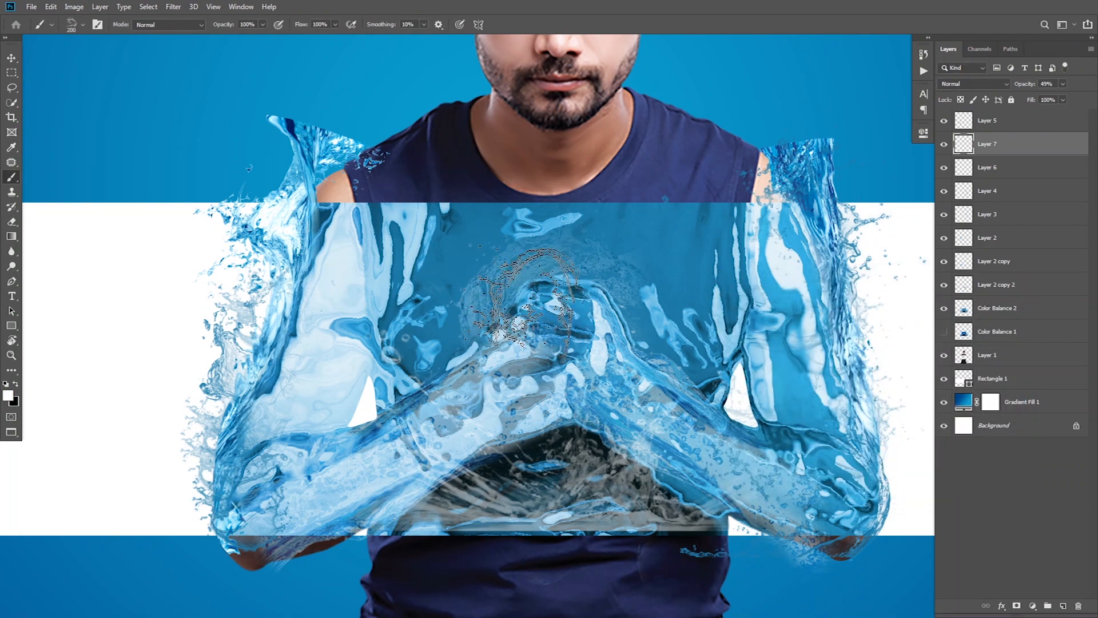
pyautogui.rightClick(523, 304)
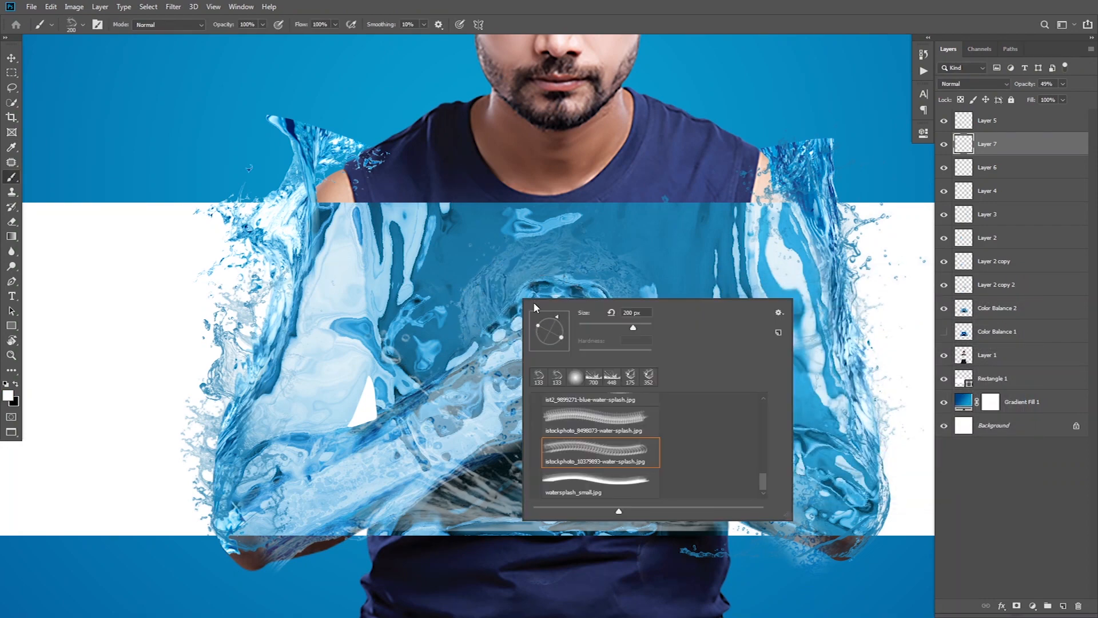
pyautogui.click(590, 291)
pyautogui.hotkey('ctrl', 'z')
pyautogui.click(528, 329)
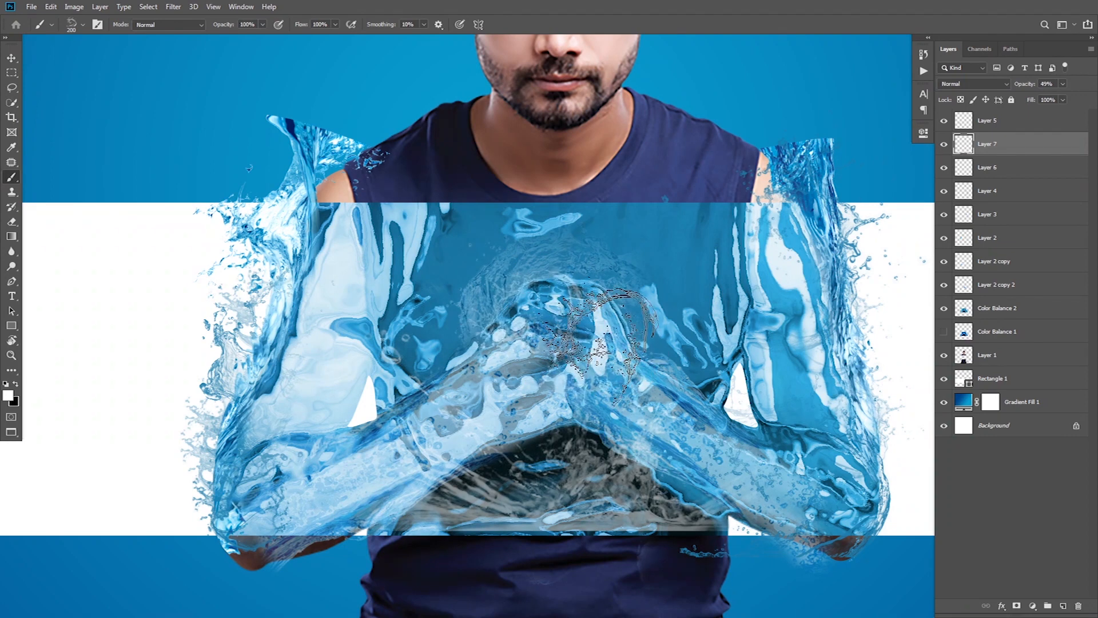
# Rotate the 200 px splash brush tip to follow the other side of the hands and stamp a white splash there
pyautogui.rightClick(543, 311)
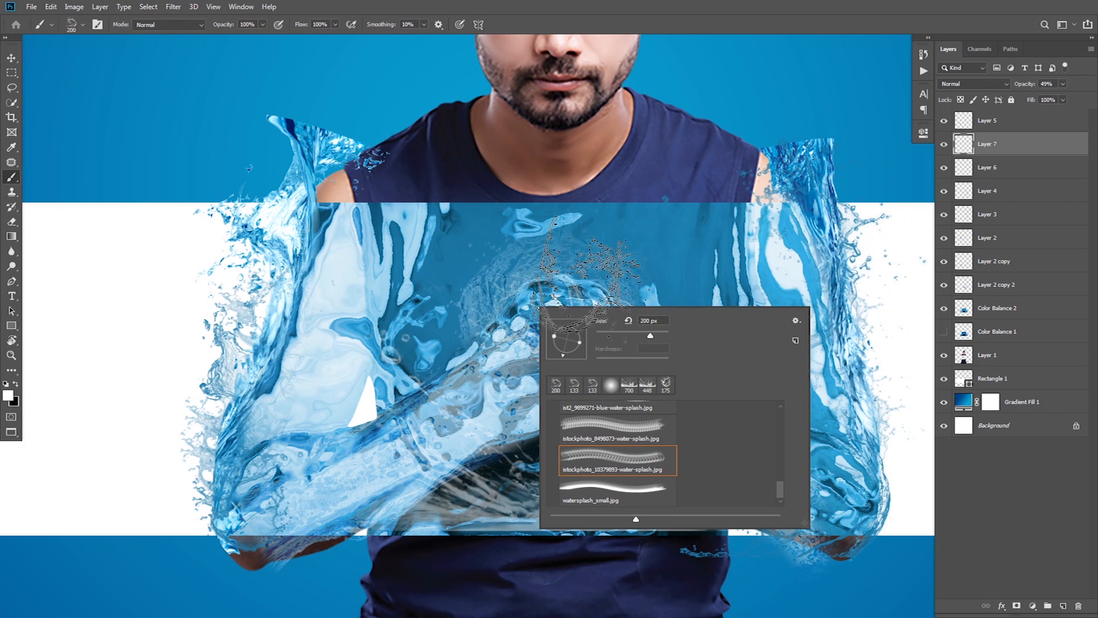
pyautogui.moveTo(568, 352); pyautogui.dragTo(580, 350)
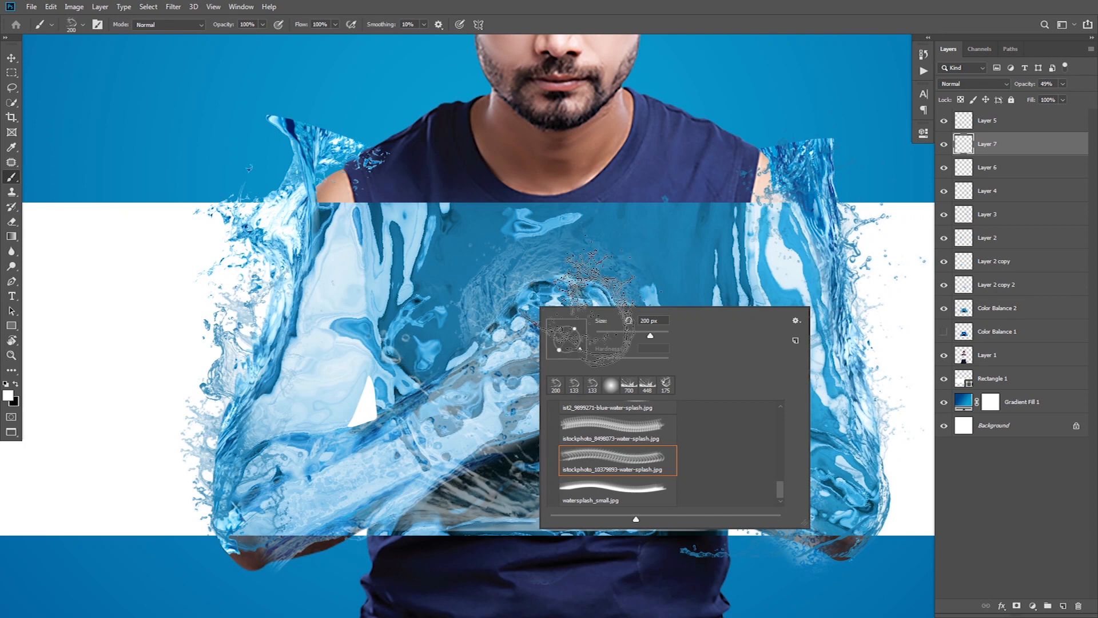
pyautogui.click(711, 66)
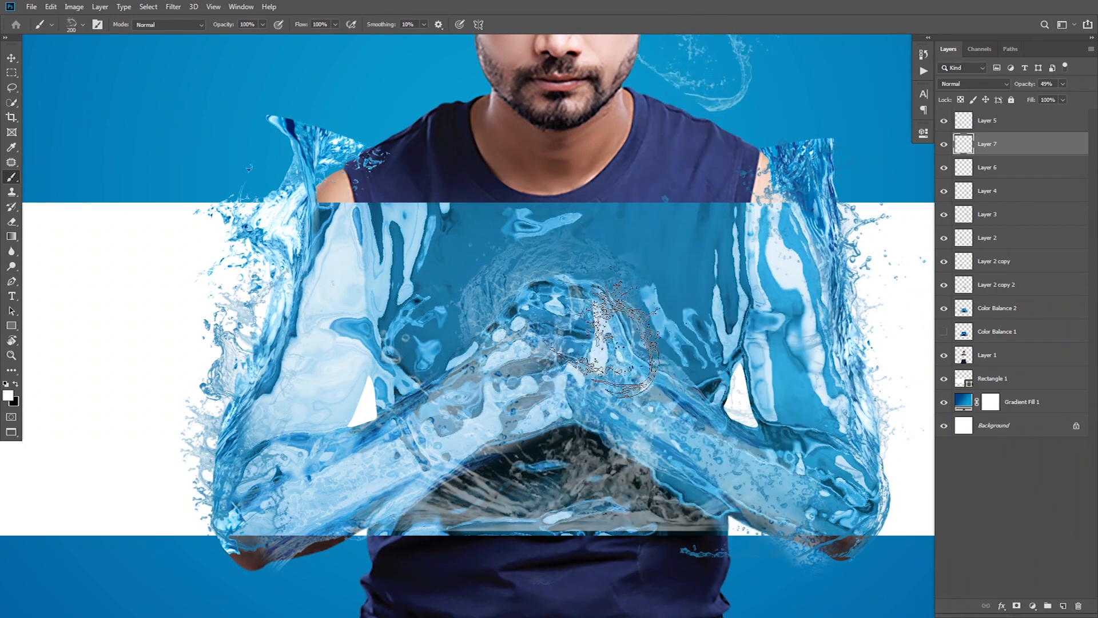
pyautogui.scroll(-3, 544, 309)
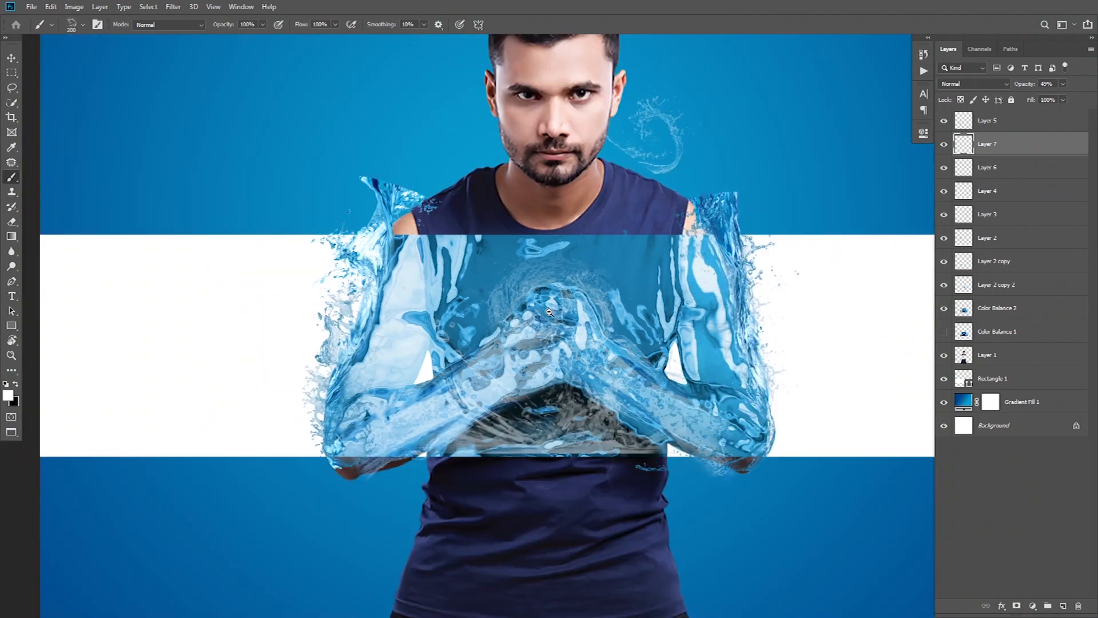
pyautogui.scroll(2, 543, 309)
# Reduce the opacity of Layer 7 to 45% and toggle its visibility to compare the effect
pyautogui.press('v')
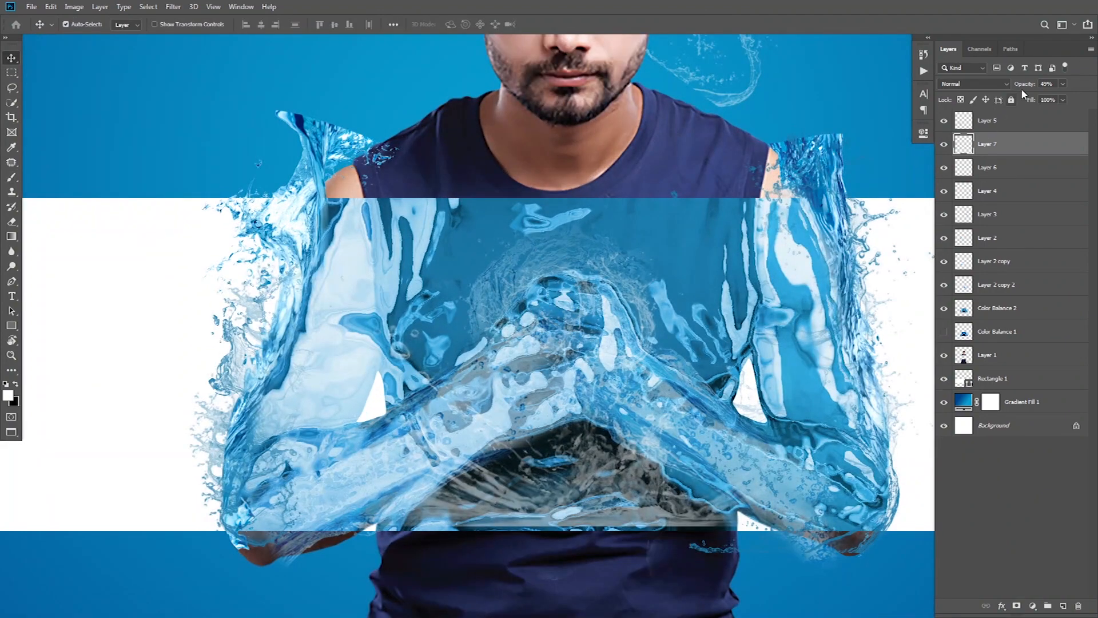
pyautogui.scroll(2, 565, 304)
pyautogui.scroll(-5, 566, 306)
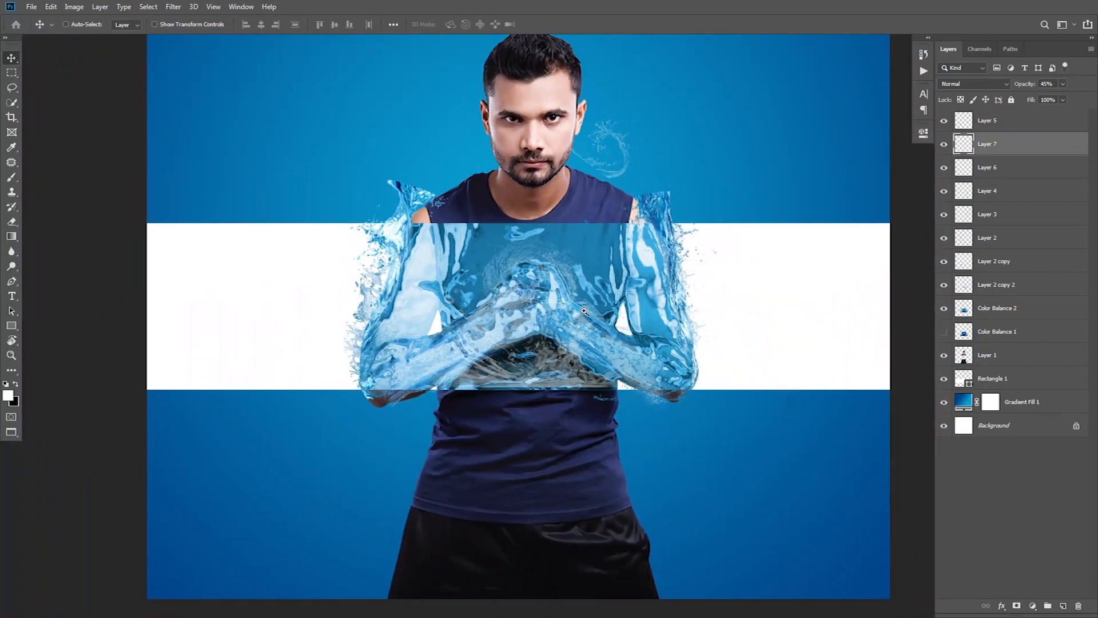
pyautogui.scroll(2, 584, 311)
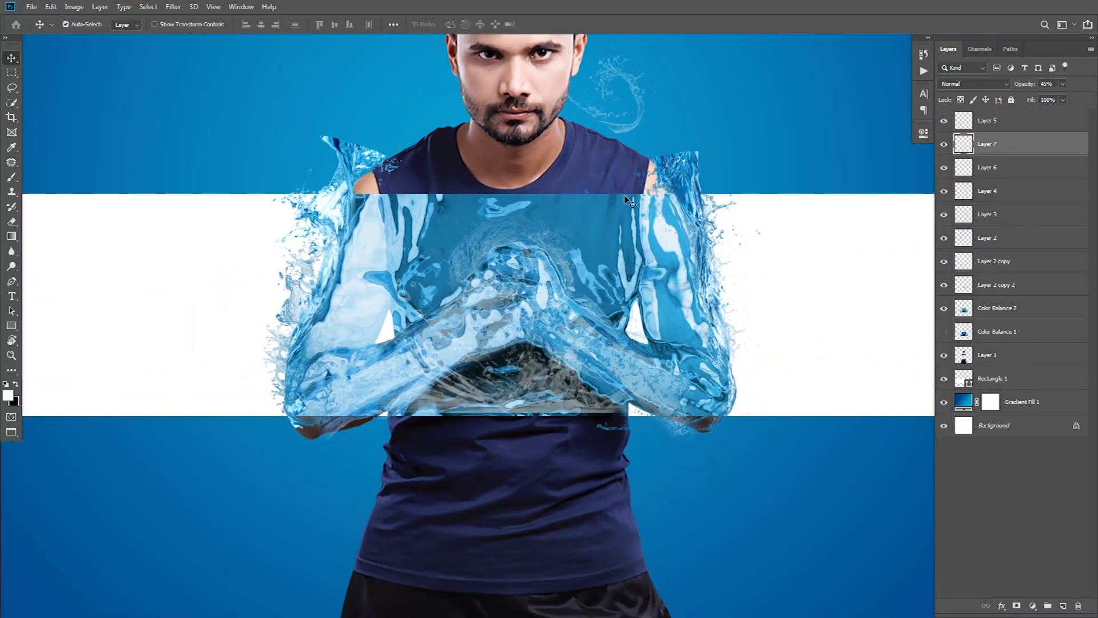
pyautogui.click(942, 145)
# Lasso the stray white splash beside the face on Layer 7, delete it and clear the selection
pyautogui.press('l')
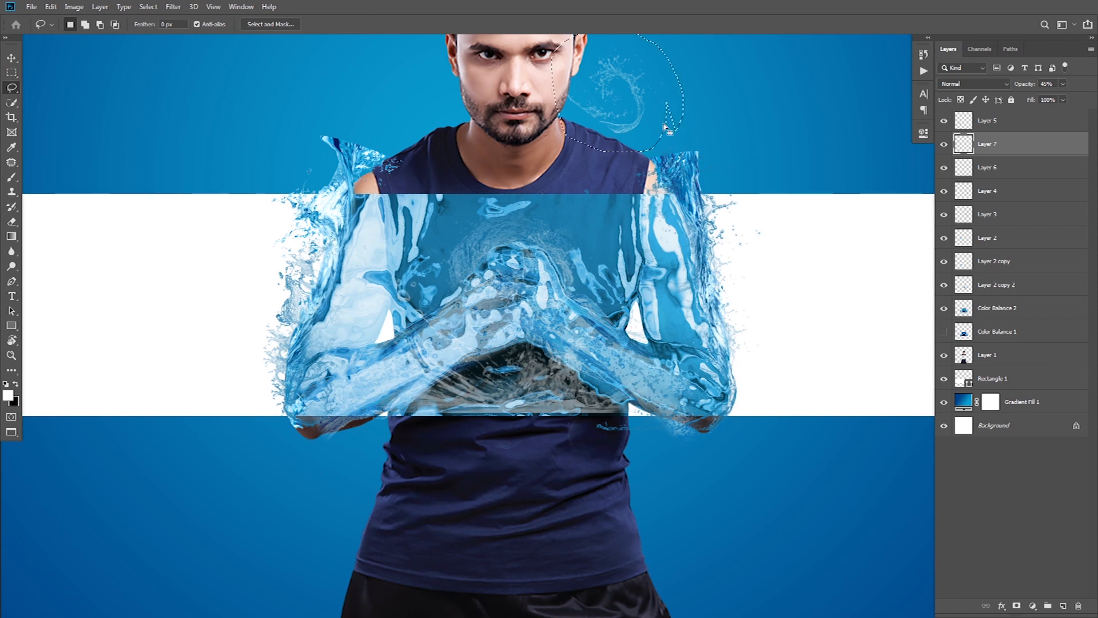
pyautogui.press('Delete')
pyautogui.hotkey('ctrl', 'd')
pyautogui.press('v')
pyautogui.moveTo(601, 315)
pyautogui.mouseDown()
pyautogui.moveTo(619, 285)
pyautogui.moveTo(628, 305)
pyautogui.moveTo(645, 285)
pyautogui.mouseUp()
# Open Water-Drops-Transparent-PNG.png, cut its content, close it without saving and paste the water splash into the composite
pyautogui.hotkey('ctrl', 'o')
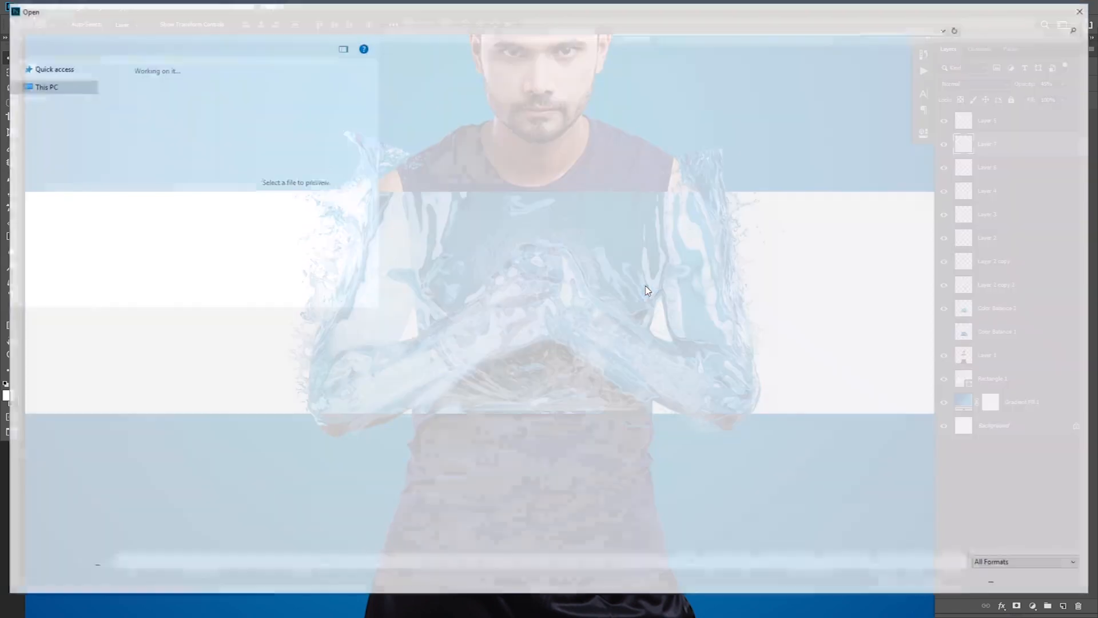
pyautogui.doubleClick(538, 100)
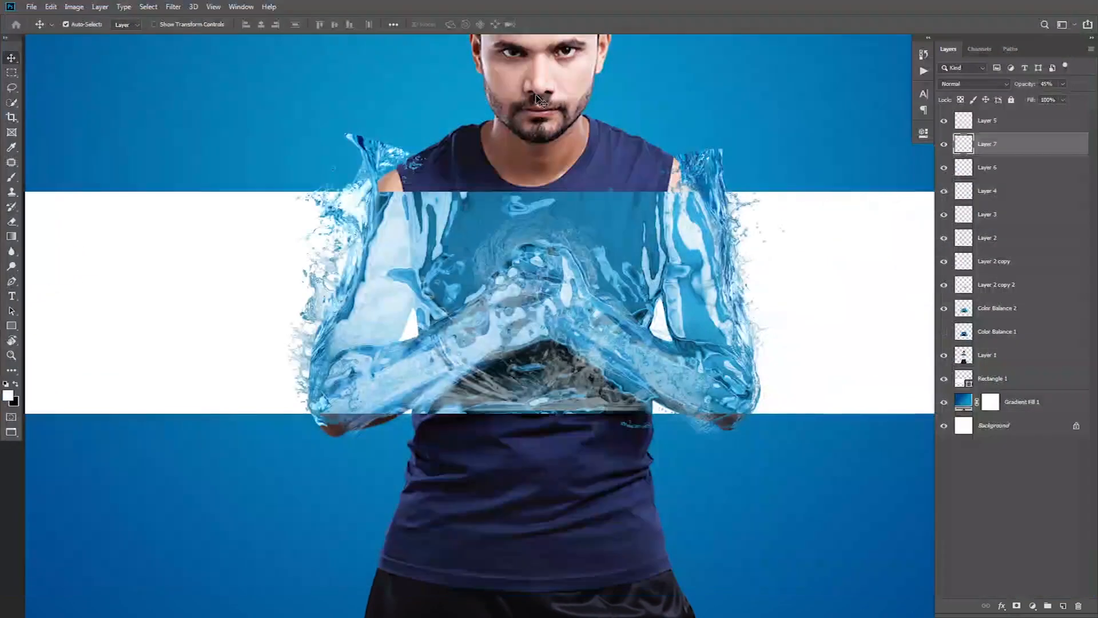
pyautogui.hotkey('ctrl', 'a')
pyautogui.hotkey('ctrl', 'x')
pyautogui.hotkey('ctrl', 'w')
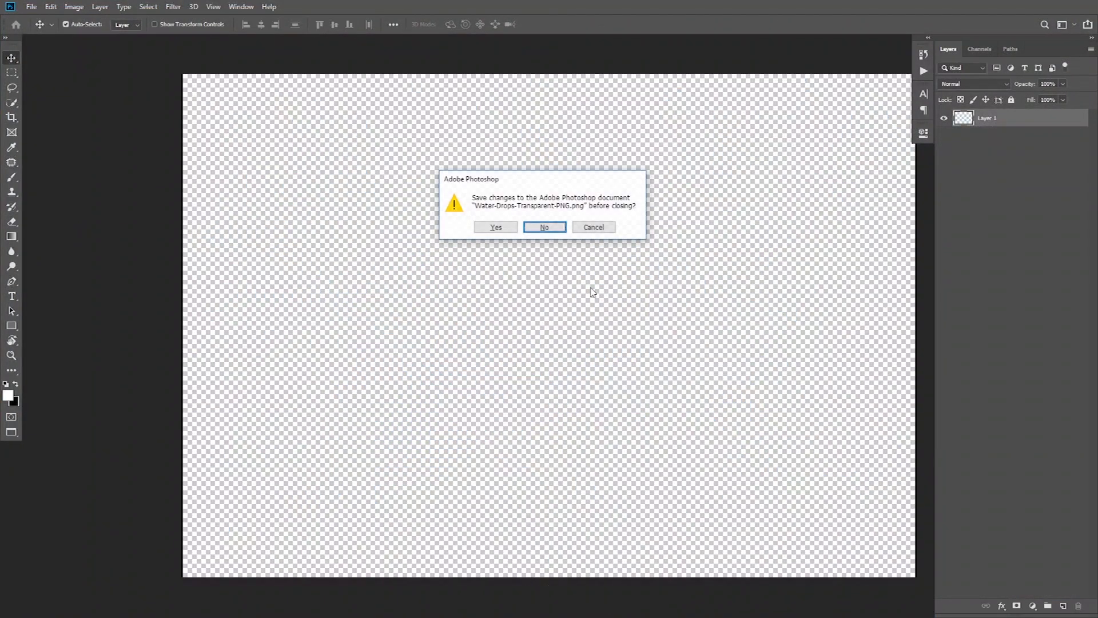
pyautogui.press('n')
pyautogui.hotkey('ctrl', 'v')
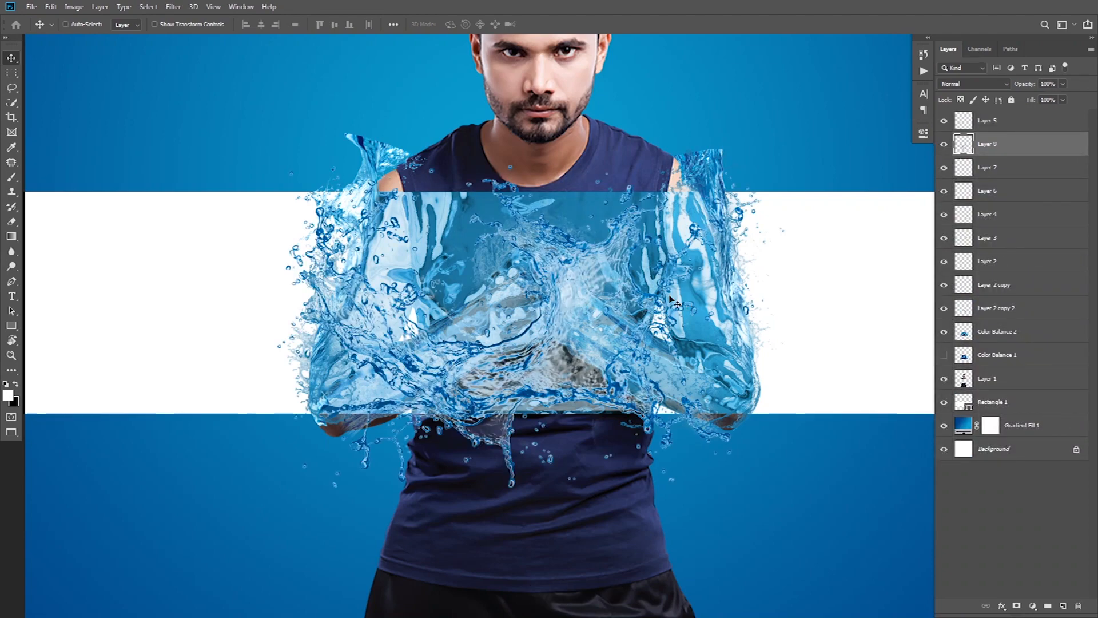
# Flip the pasted Layer 8 splash vertically, then rotate and scale it down to follow the forearm beneath the taller shoulder splash
pyautogui.hotkey('ctrl', 't')
pyautogui.moveTo(517, 119); pyautogui.dragTo(722, 303)
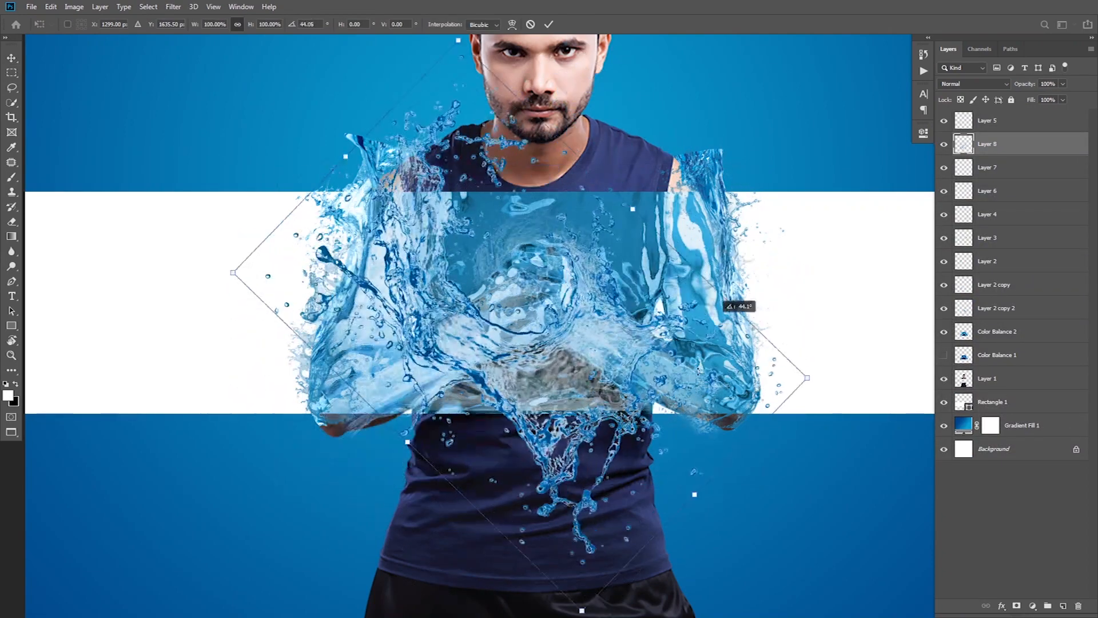
pyautogui.rightClick(566, 380)
pyautogui.click(595, 520)
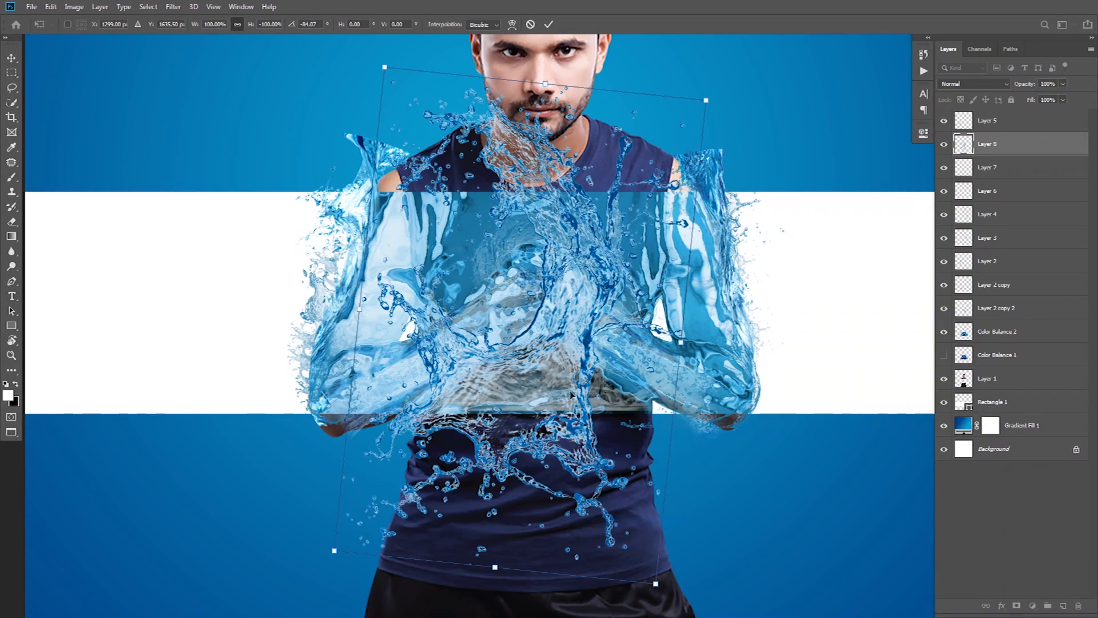
pyautogui.moveTo(579, 279); pyautogui.dragTo(749, 331)
pyautogui.moveTo(890, 251); pyautogui.dragTo(918, 377)
pyautogui.moveTo(815, 327); pyautogui.dragTo(789, 323)
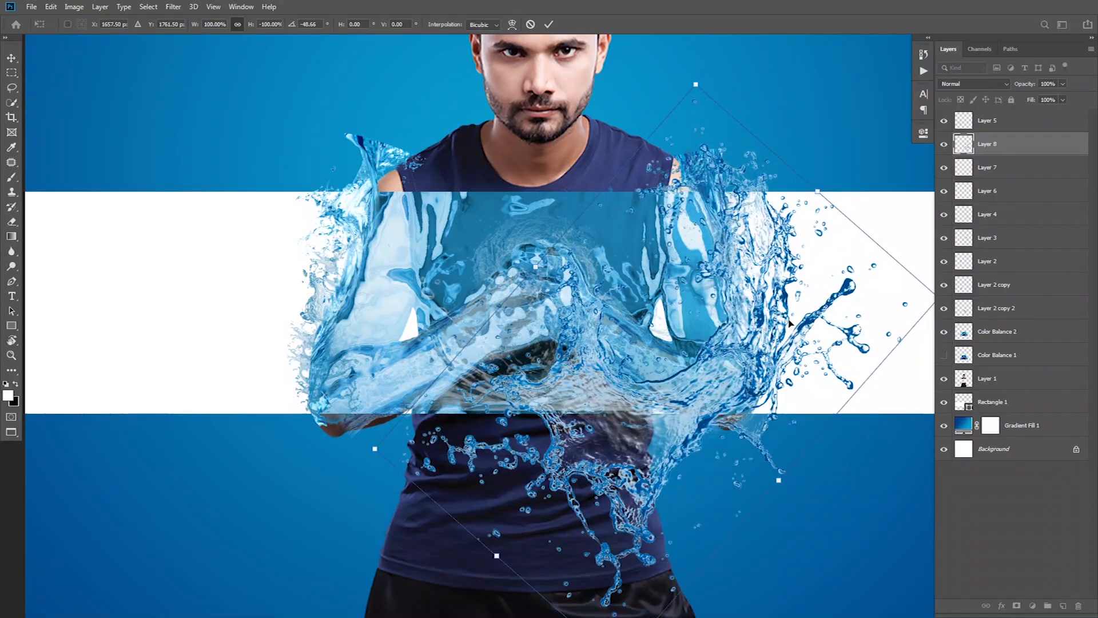
pyautogui.moveTo(696, 84)
pyautogui.mouseDown()
pyautogui.moveTo(728, 152)
pyautogui.moveTo(735, 255)
pyautogui.moveTo(722, 273)
pyautogui.moveTo(738, 330)
pyautogui.moveTo(748, 300)
pyautogui.moveTo(741, 328)
pyautogui.mouseUp()
pyautogui.press('Return')
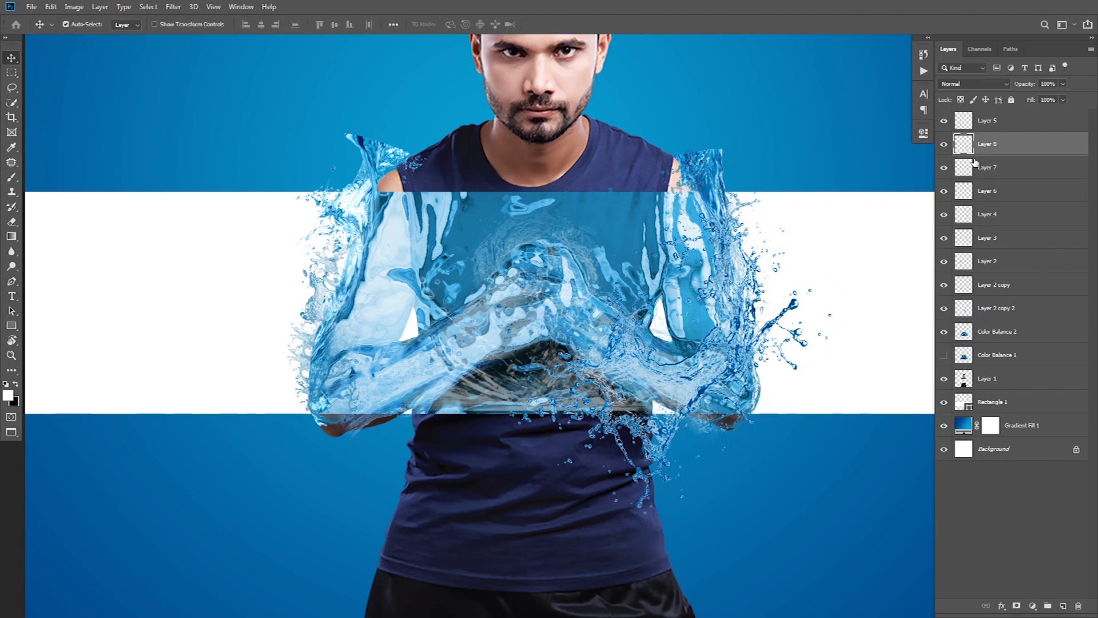
# Apply a Color Balance to the Layer 8 splash, shifting the midtones toward cyan at -62
pyautogui.hotkey('ctrl', 'b')
pyautogui.moveTo(781, 184); pyautogui.dragTo(466, 204)
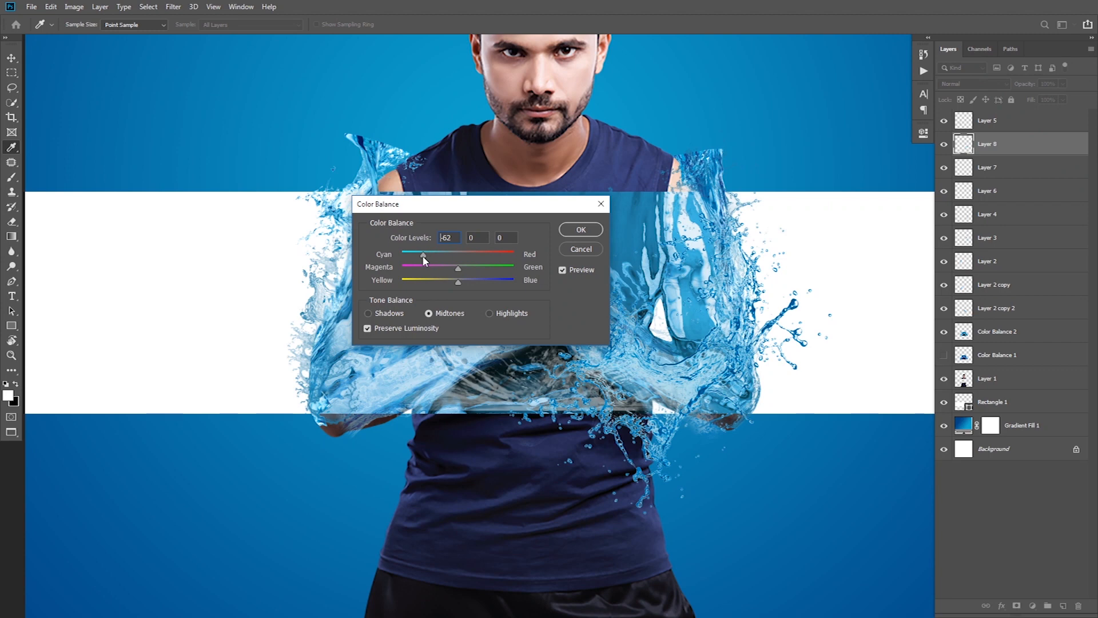
pyautogui.click(581, 229)
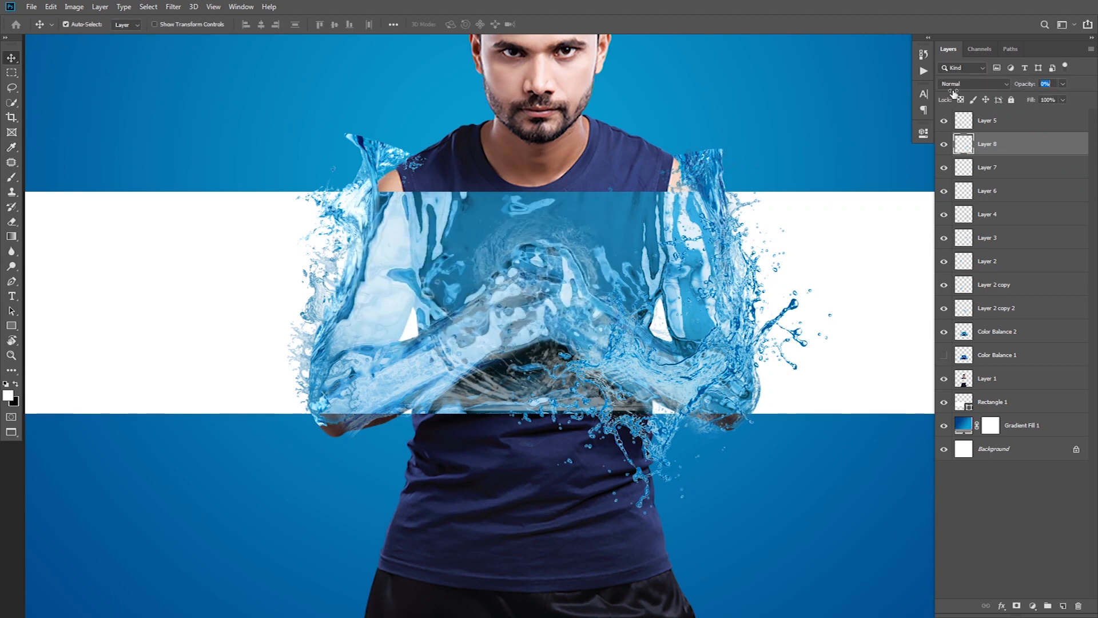
# Set Layer 8 to Overlay blending at 45% opacity, toggling its visibility to compare the effect
pyautogui.moveTo(959, 91); pyautogui.dragTo(983, 91)
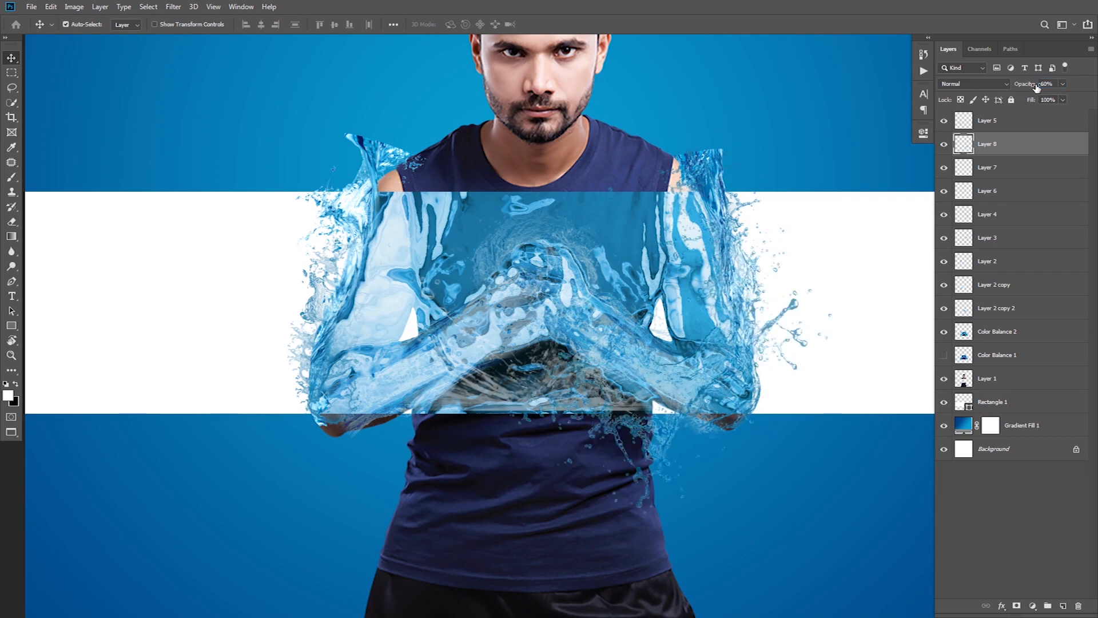
pyautogui.click(956, 86)
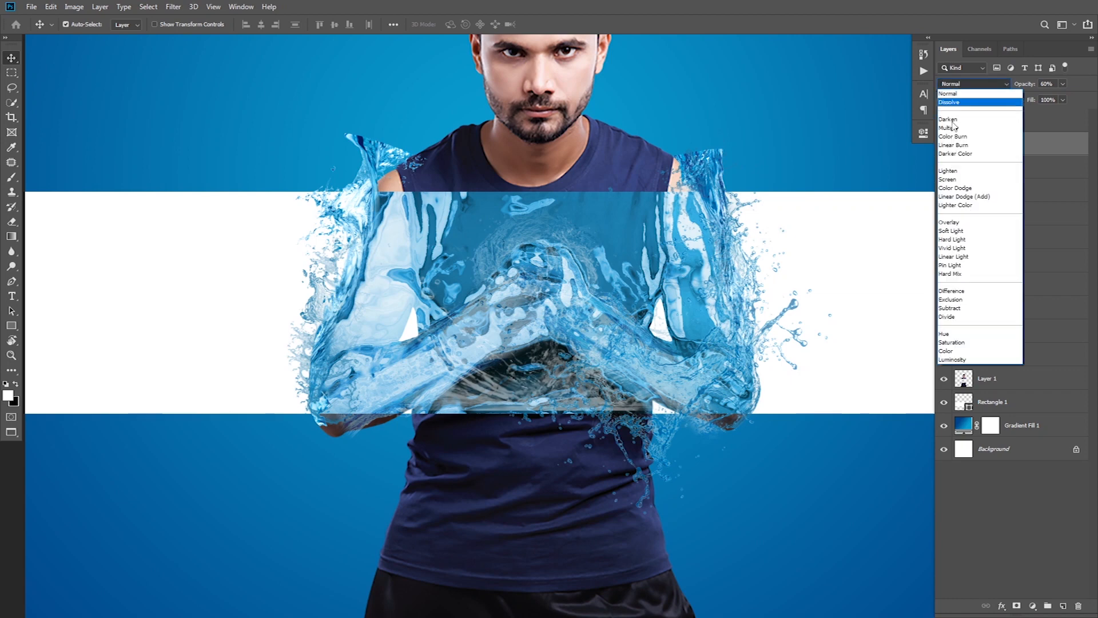
pyautogui.click(965, 223)
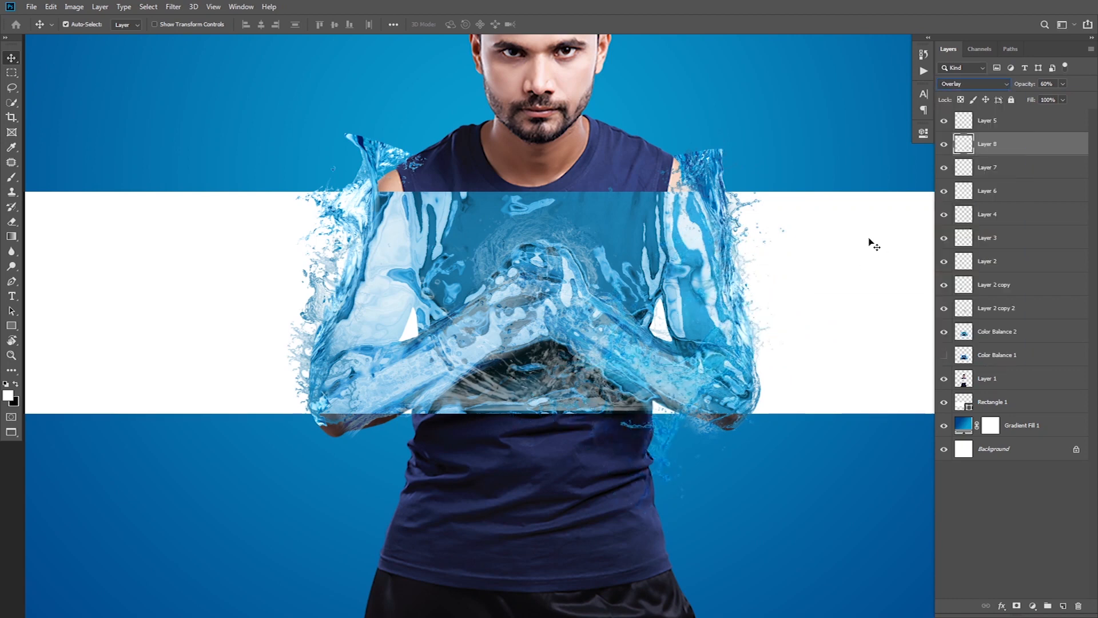
pyautogui.click(943, 146)
pyautogui.click(945, 147)
pyautogui.press('Return')
pyautogui.press('e')
pyautogui.hotkey('ctrl', '0')
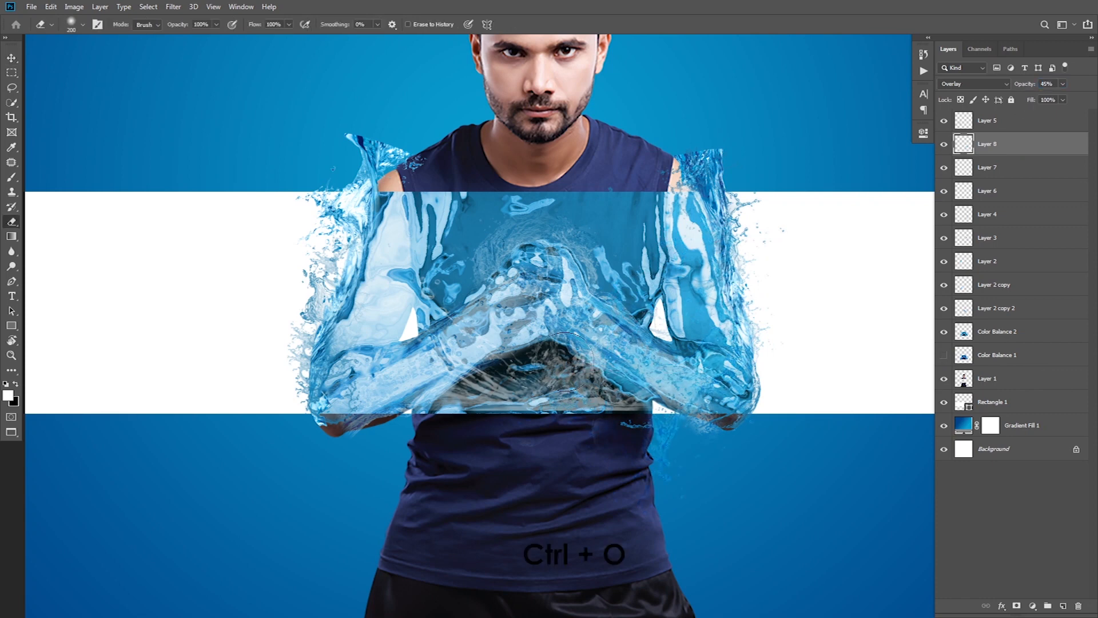
pyautogui.press('v')
pyautogui.hotkey('ctrl', 'a')
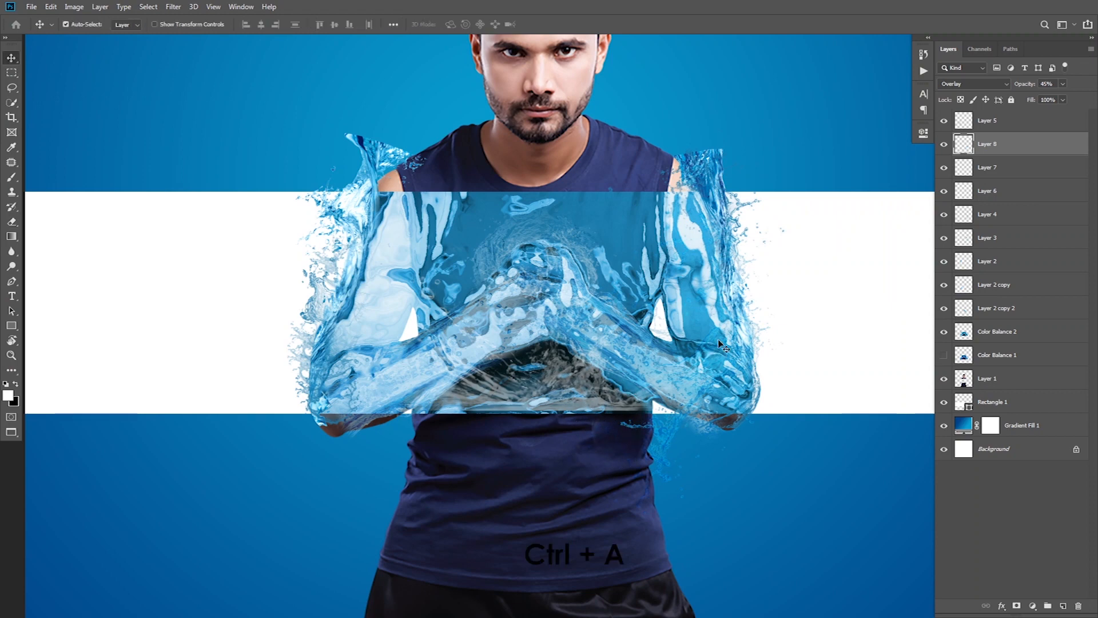
# Duplicate the Layer 4 arm splash, shift and horizontally flip the copy, and merge it into Layer 4
pyautogui.moveTo(445, 330)
pyautogui.mouseDown()
pyautogui.moveTo(456, 329)
pyautogui.moveTo(411, 325)
pyautogui.mouseUp()
pyautogui.click(411, 325)
pyautogui.hotkey('ctrl', 'j')
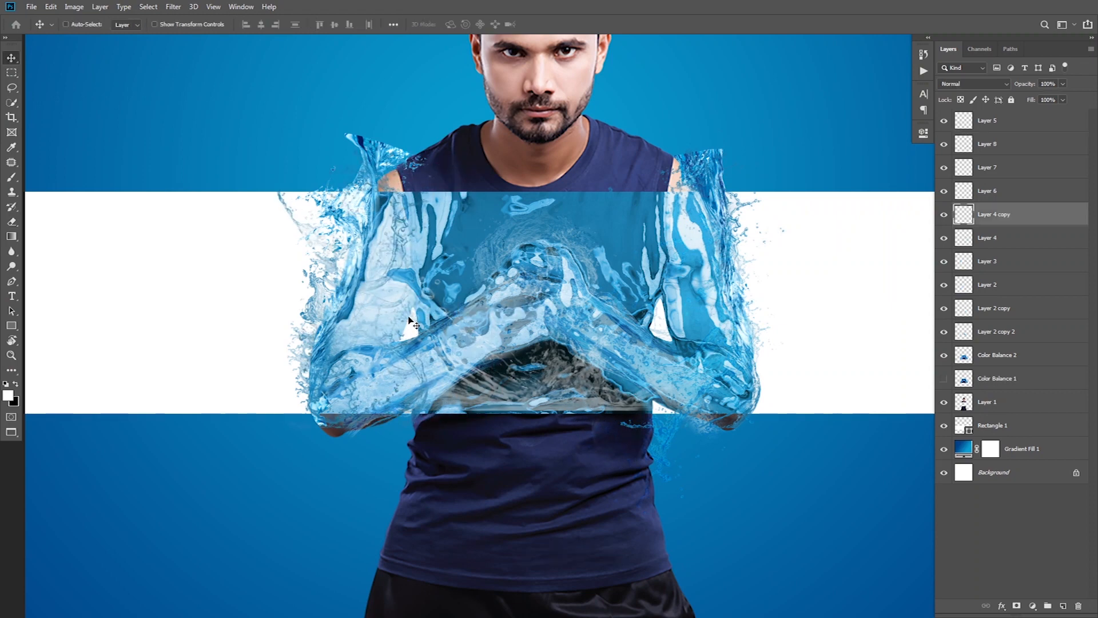
pyautogui.hotkey('ctrl', 't')
pyautogui.rightClick(405, 307)
pyautogui.click(432, 449)
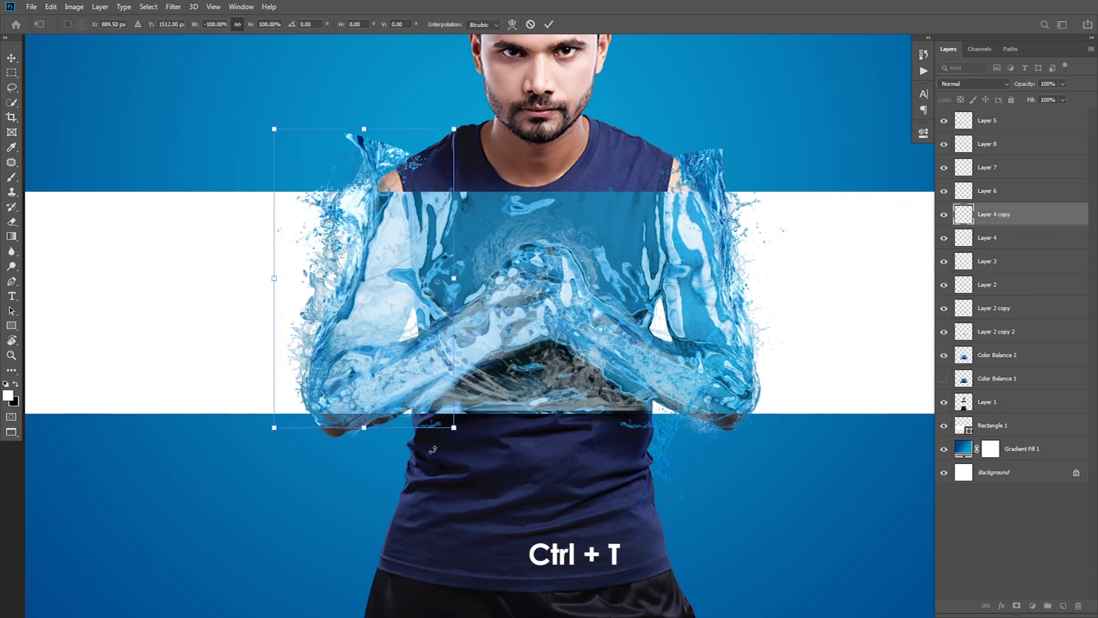
pyautogui.press('Return')
pyautogui.hotkey('ctrl', 'e')
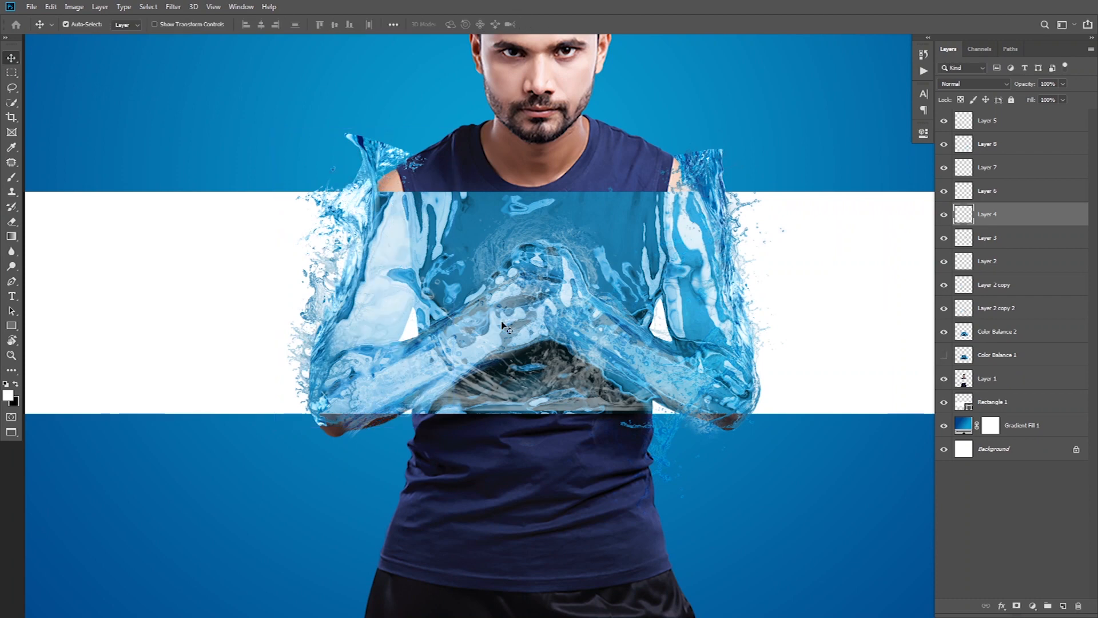
# Duplicate the Layer 8 splash on the forearm and flip the copy horizontally
pyautogui.click(749, 313)
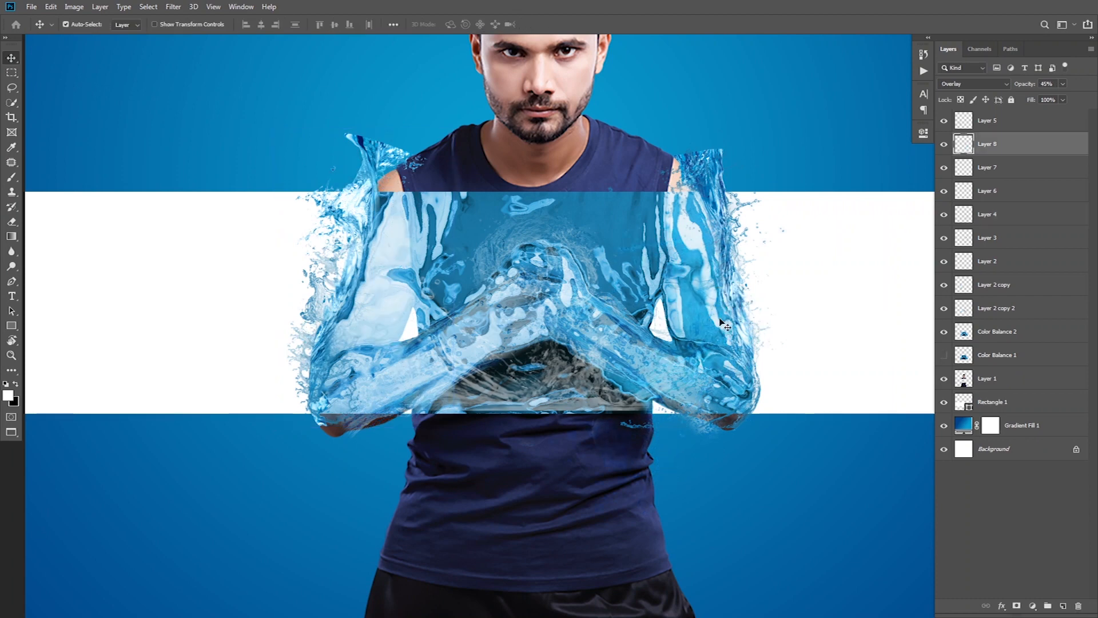
pyautogui.hotkey('ctrl', 'j')
pyautogui.hotkey('ctrl', 't')
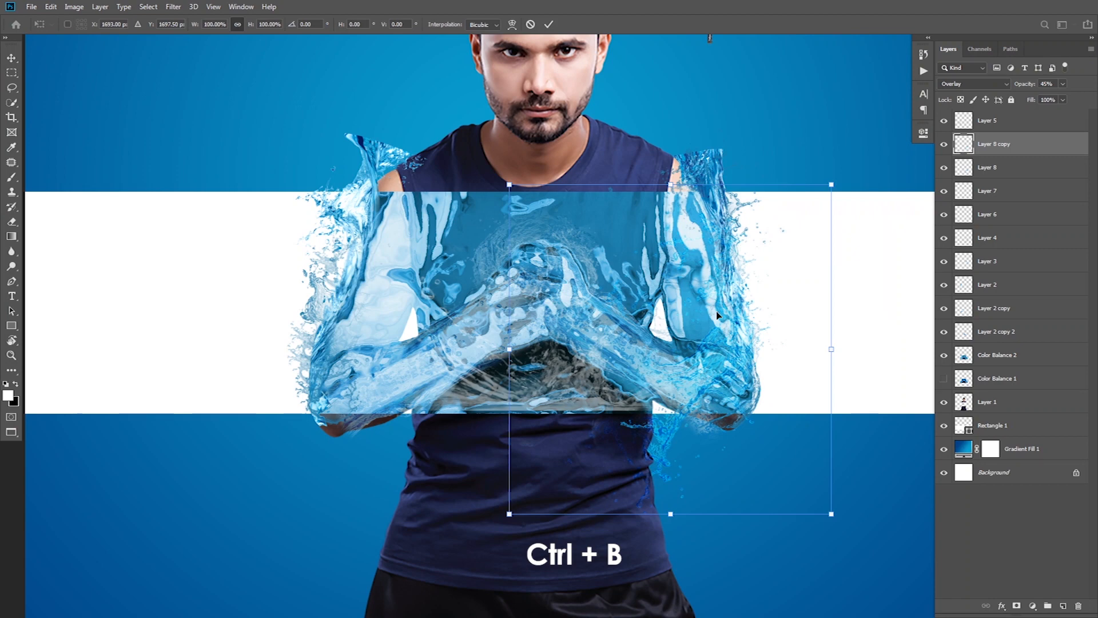
pyautogui.rightClick(720, 299)
pyautogui.click(750, 439)
pyautogui.press('Return')
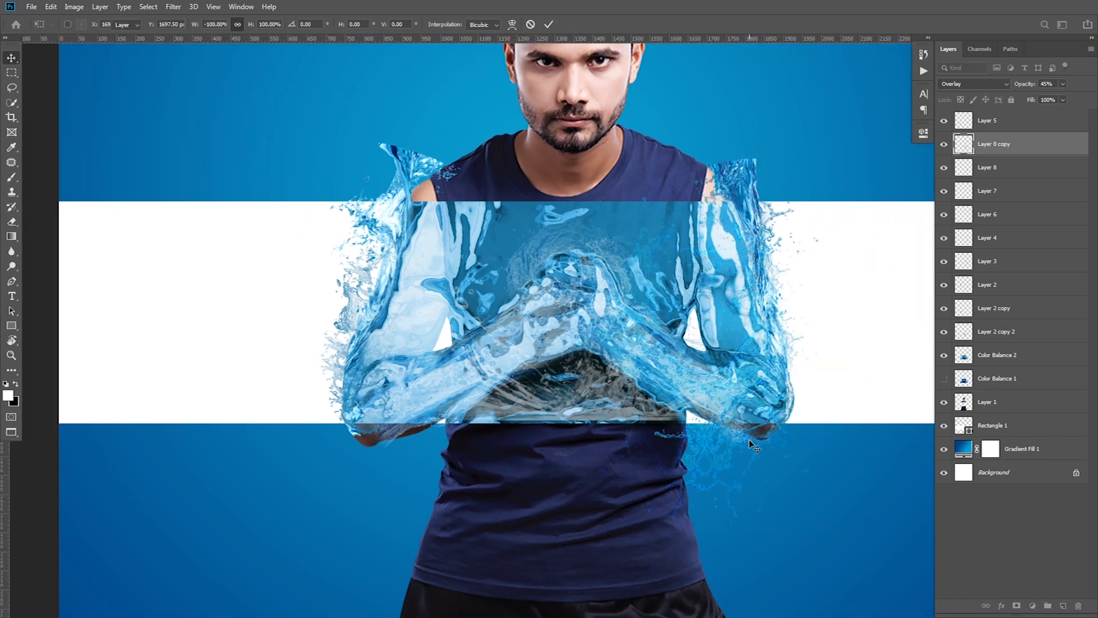
# Move the flipped splash copy over the opposite arm, transform it to fit and merge it into Layer 8
pyautogui.hotkey('ctrl', 'r')
pyautogui.moveTo(713, 406); pyautogui.dragTo(351, 300)
pyautogui.hotkey('ctrl', 't')
pyautogui.moveTo(522, 94); pyautogui.dragTo(589, 148)
pyautogui.press('Return')
pyautogui.hotkey('ctrl', 'e')
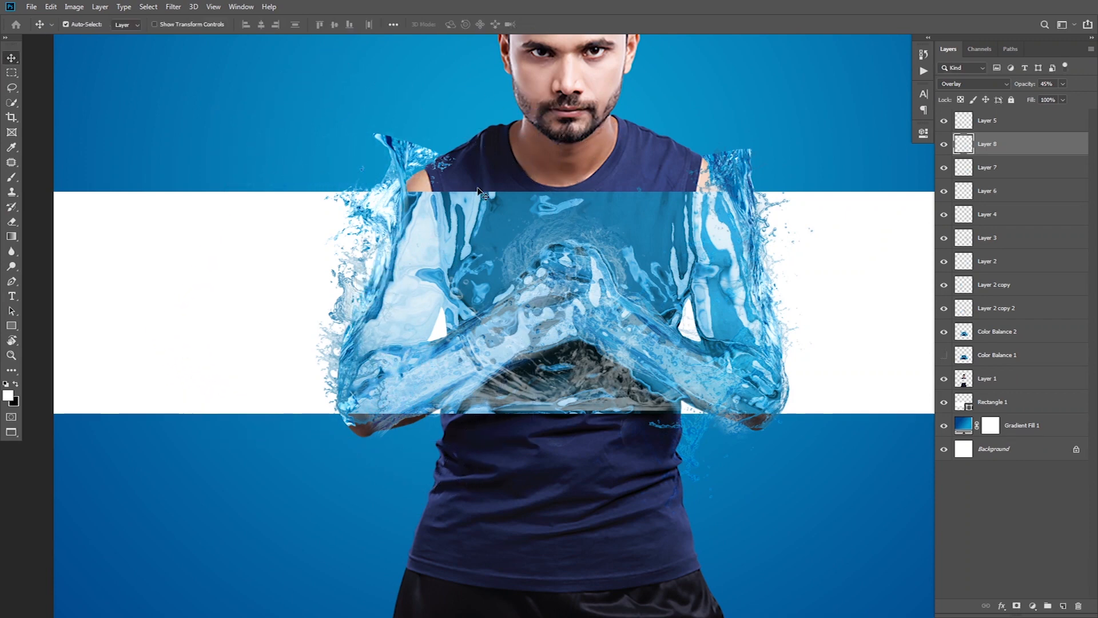
pyautogui.scroll(-2, 588, 295)
pyautogui.moveTo(624, 306); pyautogui.dragTo(591, 289)
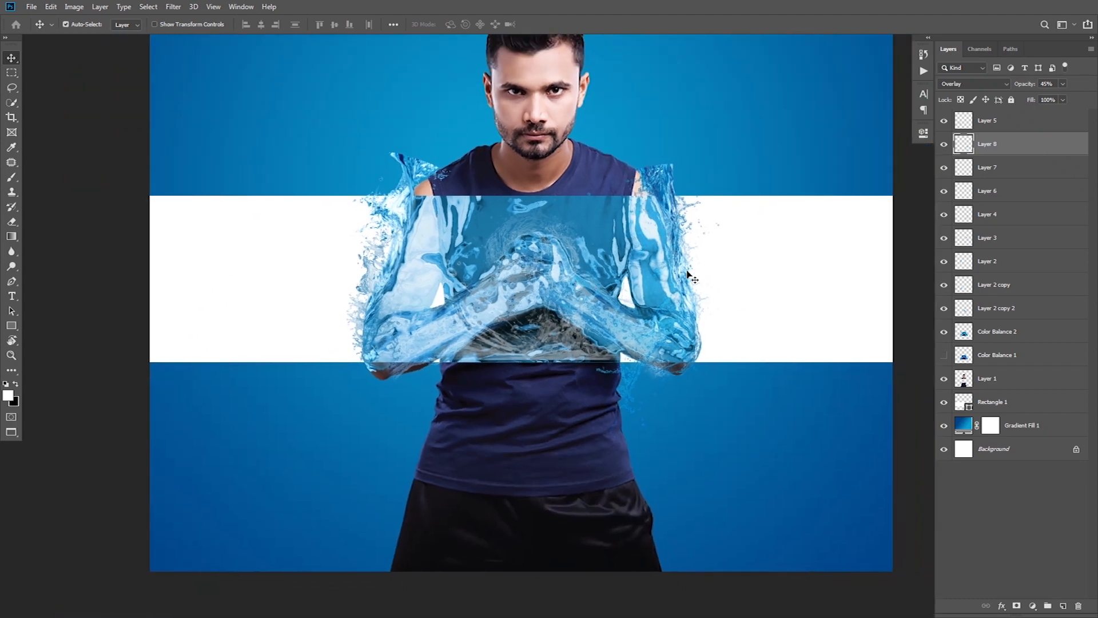
pyautogui.moveTo(609, 290); pyautogui.dragTo(583, 306)
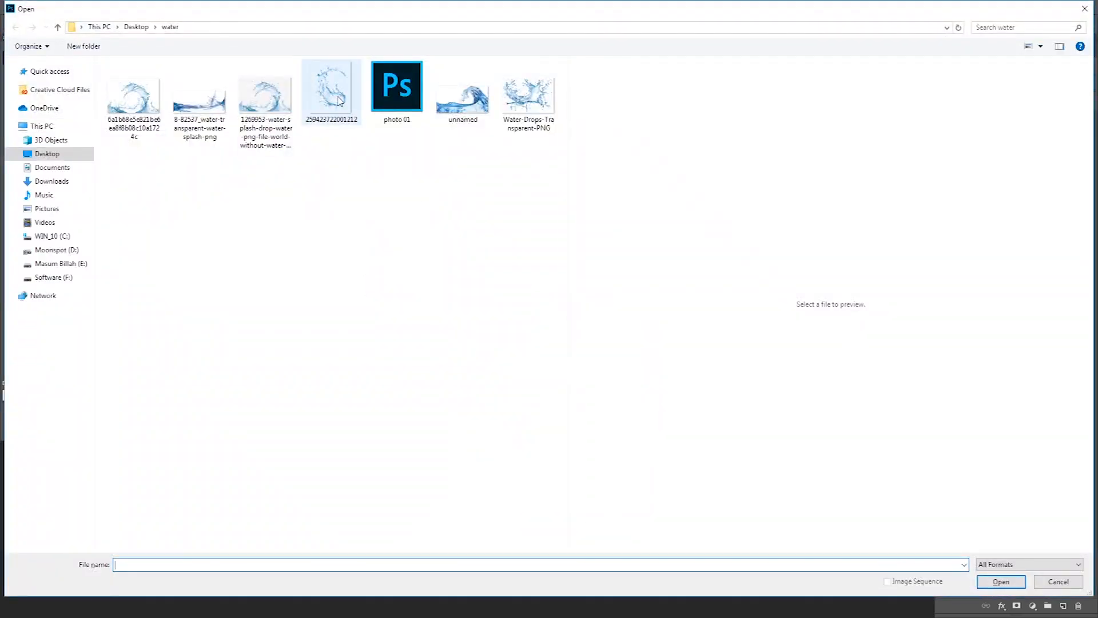
pyautogui.hotkey('ctrl', 'a')
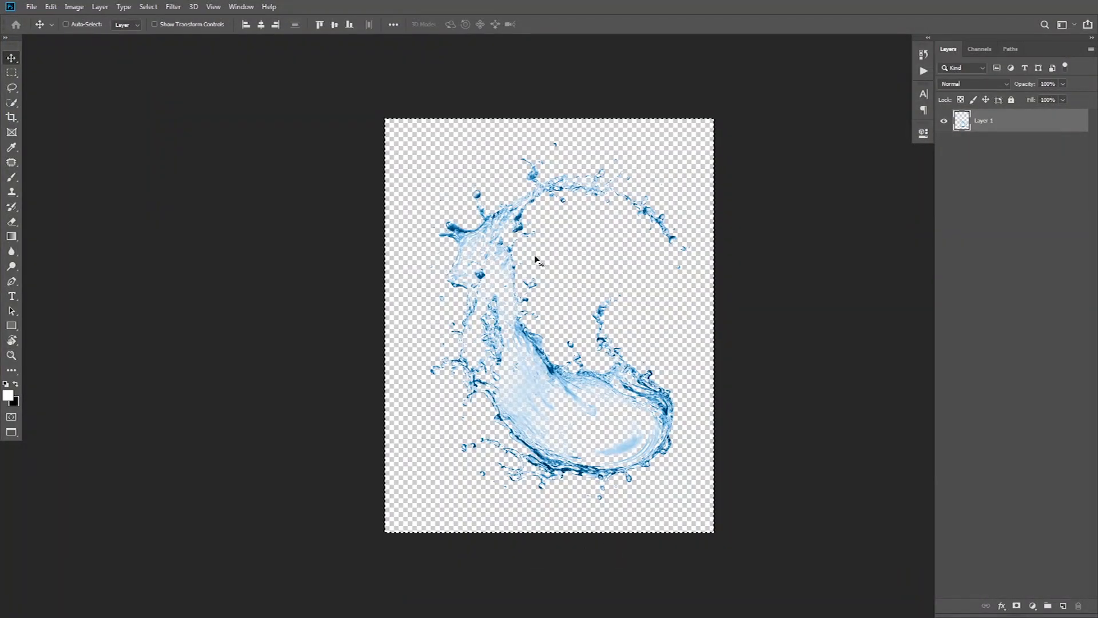
pyautogui.hotkey('ctrl', 'x')
pyautogui.hotkey('ctrl', 'w')
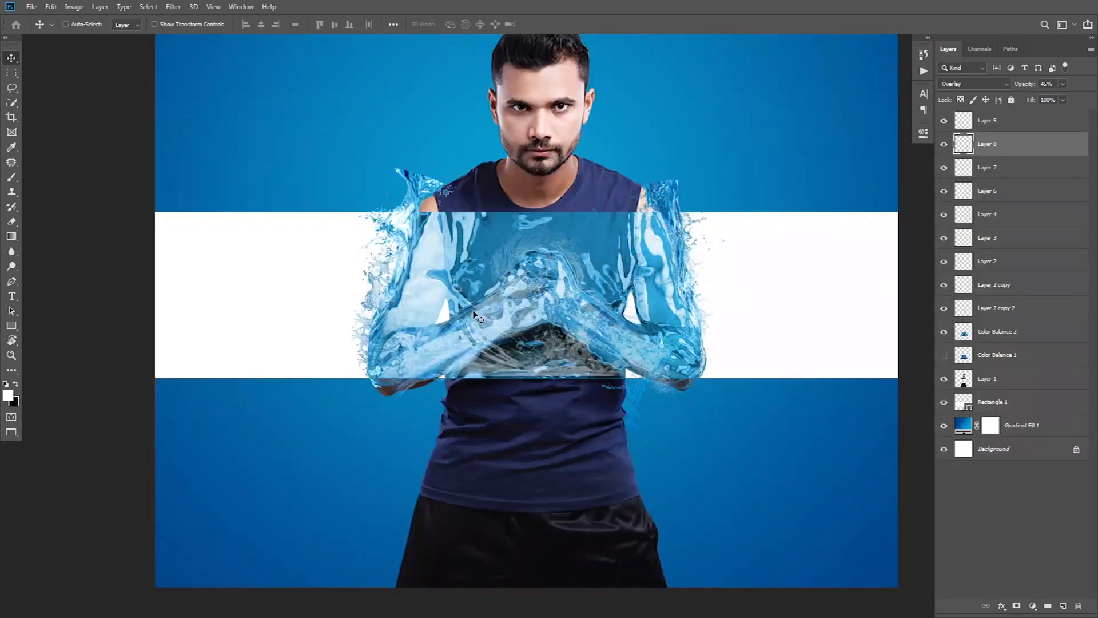
pyautogui.hotkey('ctrl', 'v')
# Scale the pasted Layer 9 splash to 28% and place it over the man's bent elbow on the image's left side
pyautogui.hotkey('ctrl', 't')
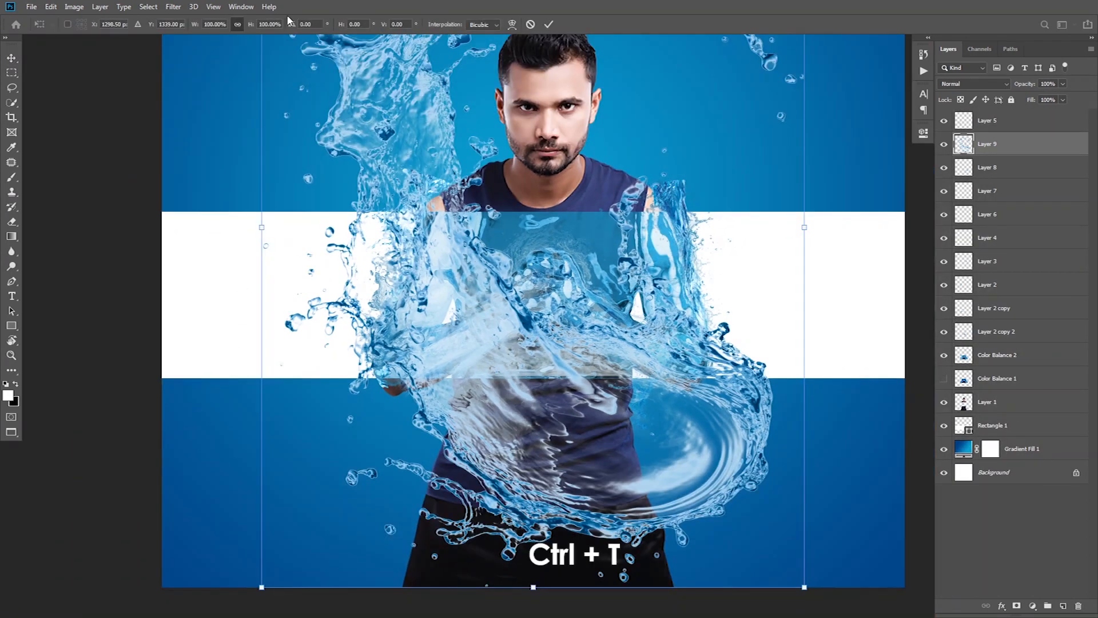
pyautogui.moveTo(249, 23); pyautogui.dragTo(203, 23)
pyautogui.moveTo(502, 230); pyautogui.dragTo(384, 317)
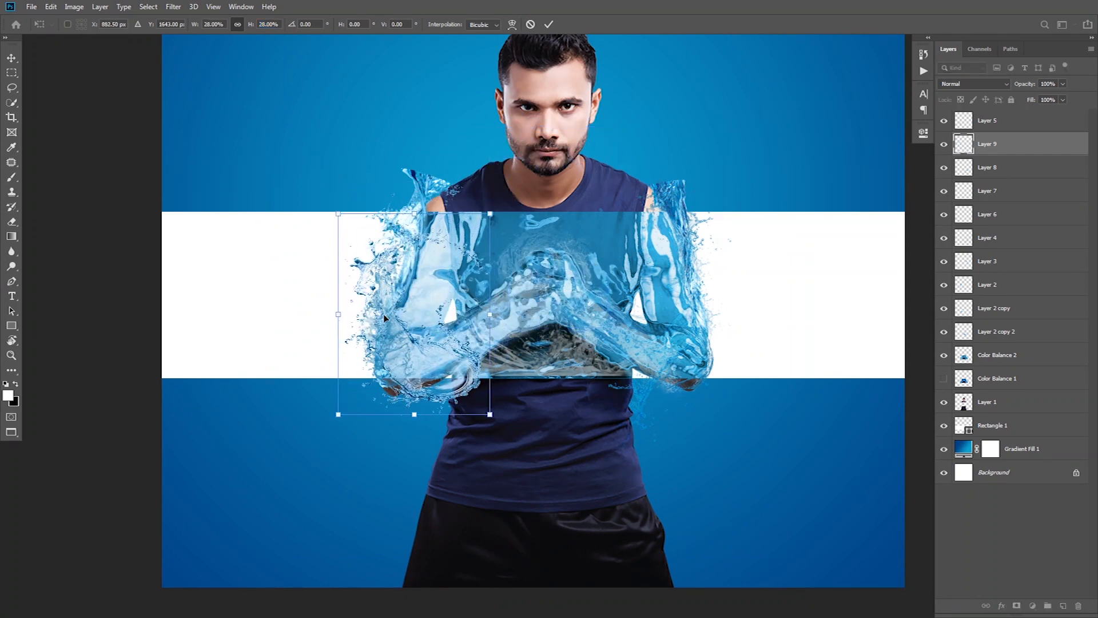
pyautogui.press('Return')
# Shift Layer 9's midtones to -23 on the cyan-red balance, and set the layer to Screen blending at 84% opacity
pyautogui.hotkey('ctrl', 'b')
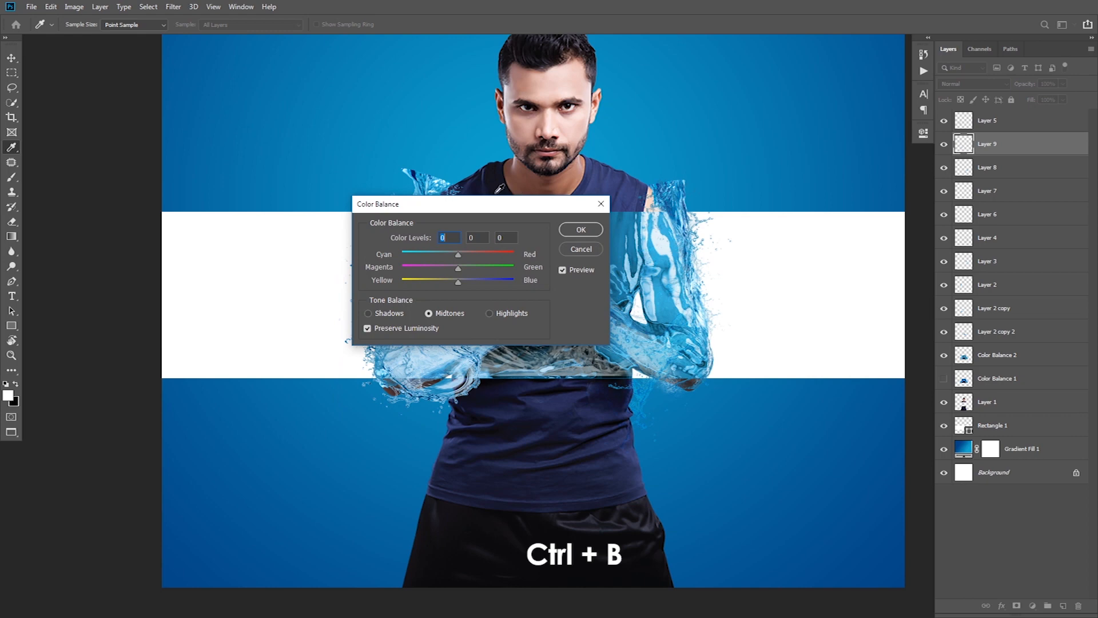
pyautogui.moveTo(491, 209); pyautogui.dragTo(633, 210)
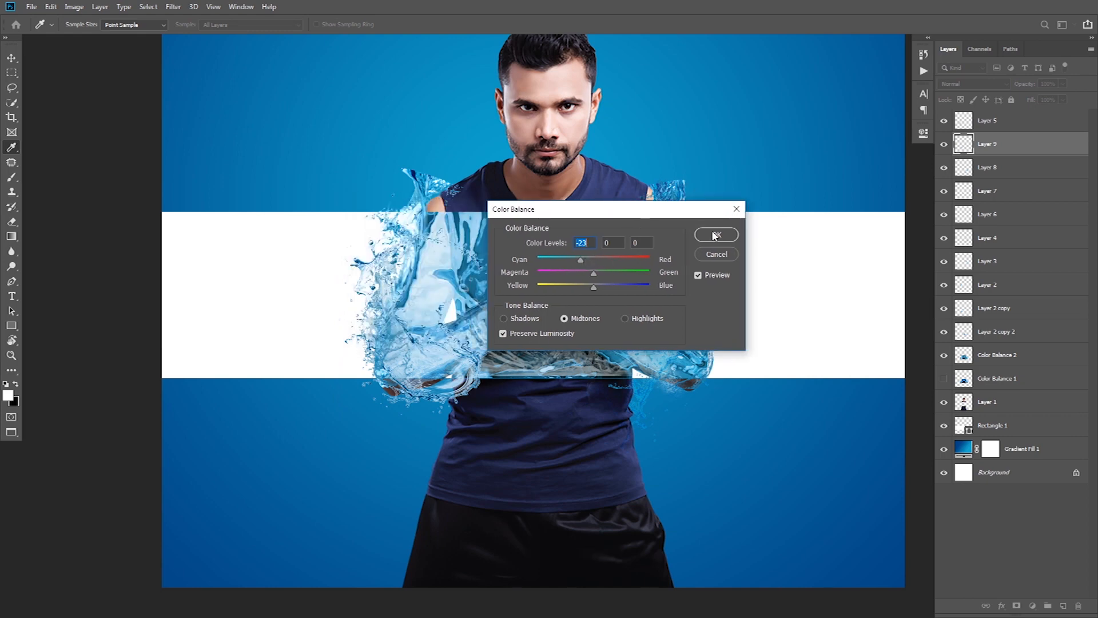
pyautogui.click(697, 237)
pyautogui.click(979, 86)
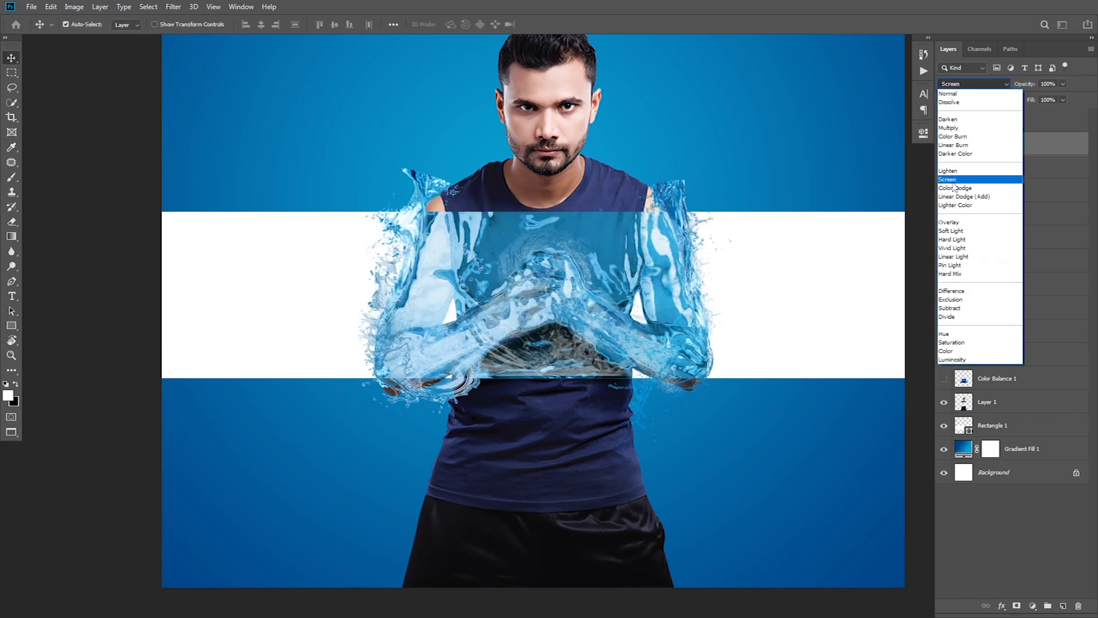
pyautogui.click(952, 181)
pyautogui.moveTo(1029, 84)
pyautogui.mouseDown()
pyautogui.moveTo(1008, 83)
pyautogui.moveTo(1022, 83)
pyautogui.mouseUp()
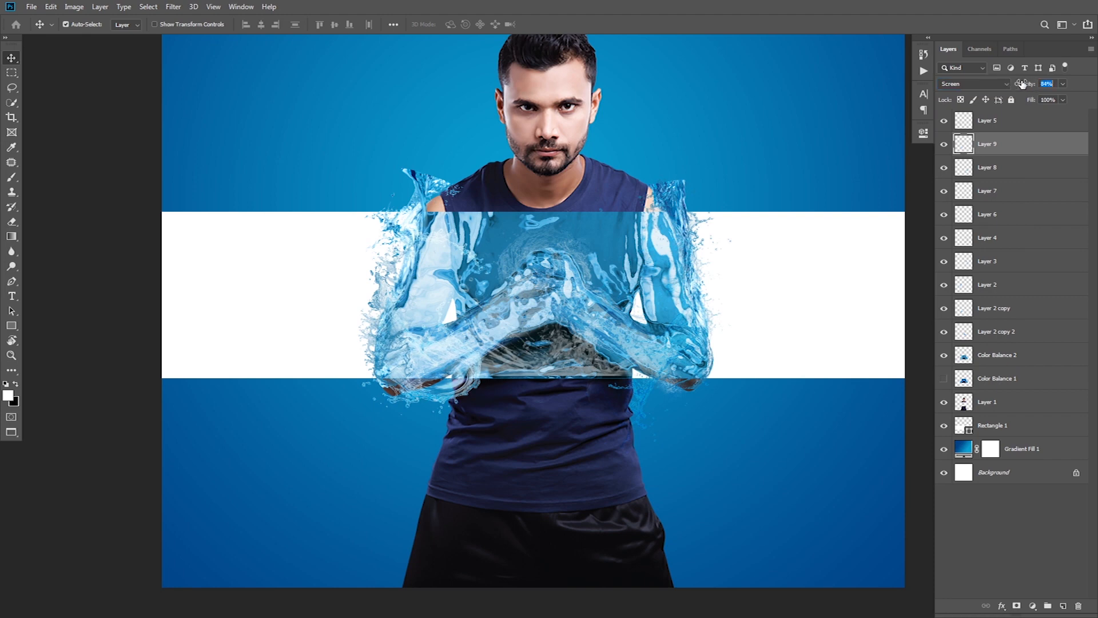
pyautogui.scroll(1, 442, 282)
pyautogui.moveTo(438, 351)
pyautogui.mouseDown()
pyautogui.moveTo(454, 354)
pyautogui.moveTo(445, 348)
pyautogui.mouseUp()
pyautogui.hotkey('ctrl', 'z')
pyautogui.click(436, 320)
pyautogui.moveTo(431, 309); pyautogui.dragTo(388, 296)
pyautogui.hotkey('ctrl', 'z')
pyautogui.click(386, 303)
pyautogui.scroll(-3, 565, 303)
pyautogui.hotkey('ctrl', '0')
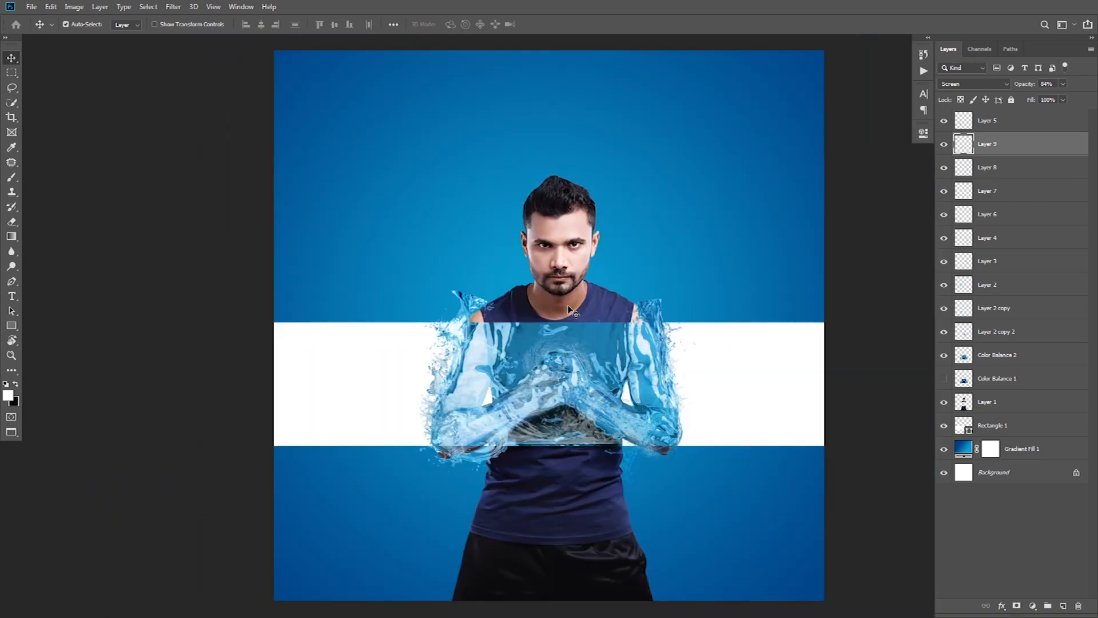
# Merge all the water layers from Layer 2 copy 2 up to Layer 5 into one layer
pyautogui.click(945, 122)
pyautogui.click(945, 123)
pyautogui.click(945, 336)
pyautogui.click(944, 336)
pyautogui.click(1003, 336)
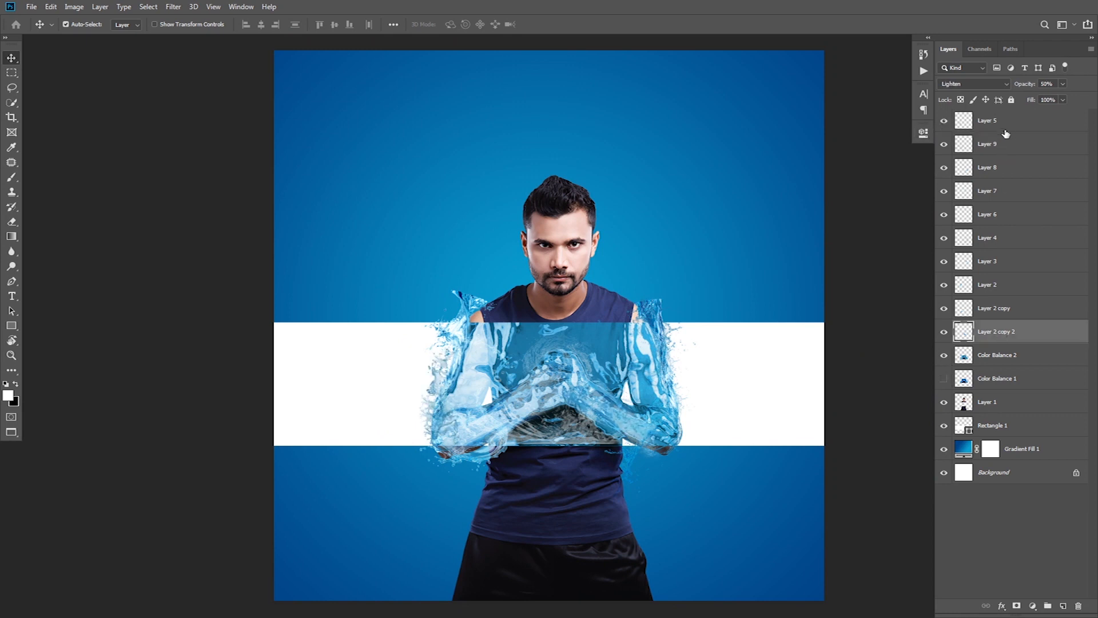
pyautogui.keyDown('shift'); pyautogui.click(990, 121); pyautogui.keyUp('shift')
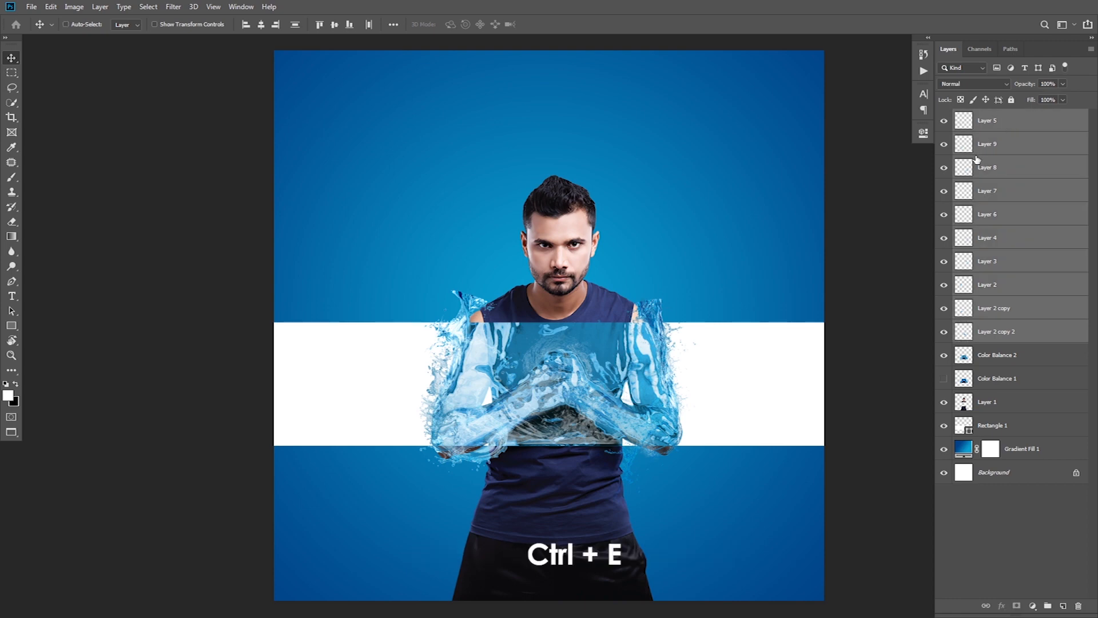
pyautogui.hotkey('ctrl', 'e')
# Toggle the merged water layer's visibility to compare the effect, and rename the layer brush
pyautogui.click(944, 122)
pyautogui.click(944, 122)
pyautogui.click(944, 122)
pyautogui.click(944, 123)
pyautogui.doubleClick(990, 126)
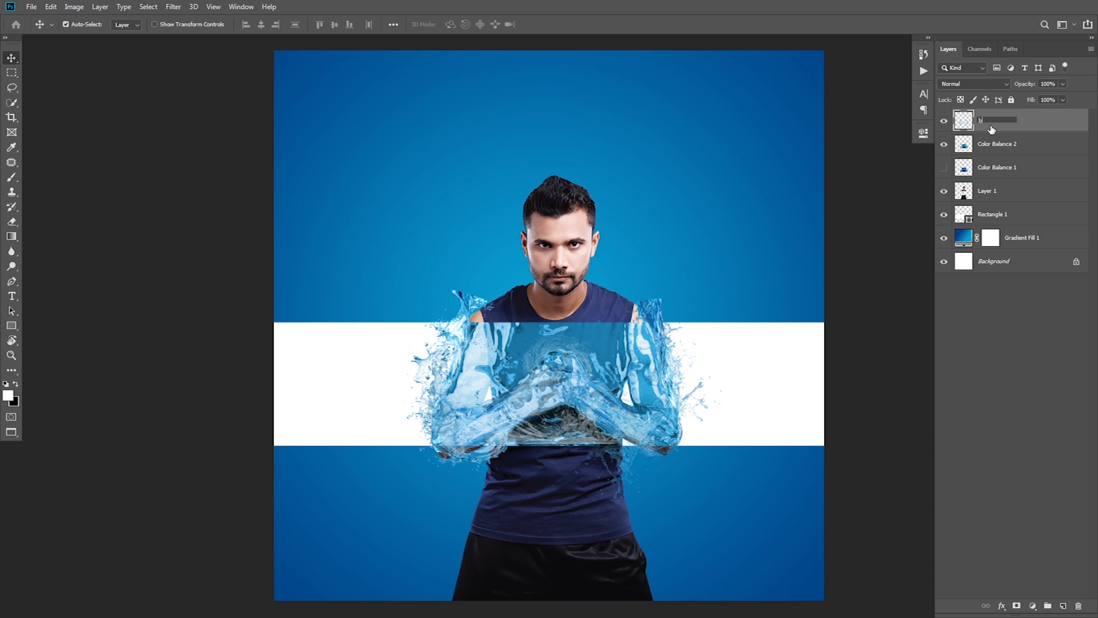
pyautogui.press('Return')
# Delete the parts of the brush layer that lie outside the Rectangle 1 band, and clear the selection
pyautogui.keyDown('ctrl'); pyautogui.click(961, 217); pyautogui.keyUp('ctrl')
pyautogui.hotkey('ctrl', 'shift', 'i')
pyautogui.press('Delete')
pyautogui.hotkey('ctrl', 'd')
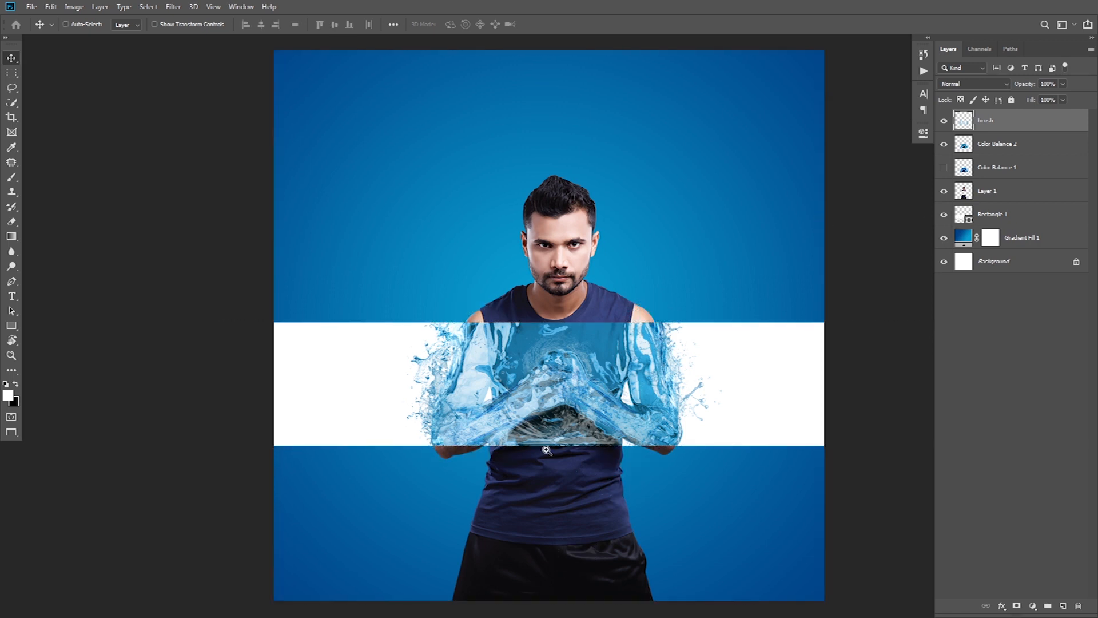
# Inspect the fill colour of the Rectangle 1 band and accept white (ffffff)
pyautogui.click(597, 393)
pyautogui.keyDown('ctrl'); pyautogui.click(811, 380); pyautogui.keyUp('ctrl')
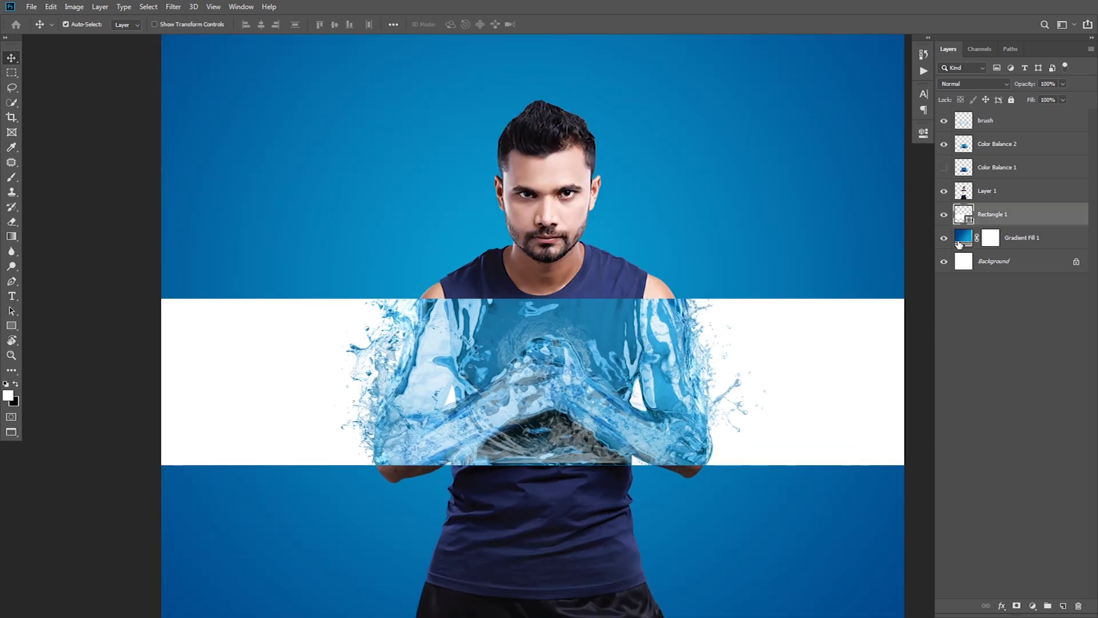
pyautogui.doubleClick(968, 220)
pyautogui.moveTo(740, 322); pyautogui.dragTo(690, 277)
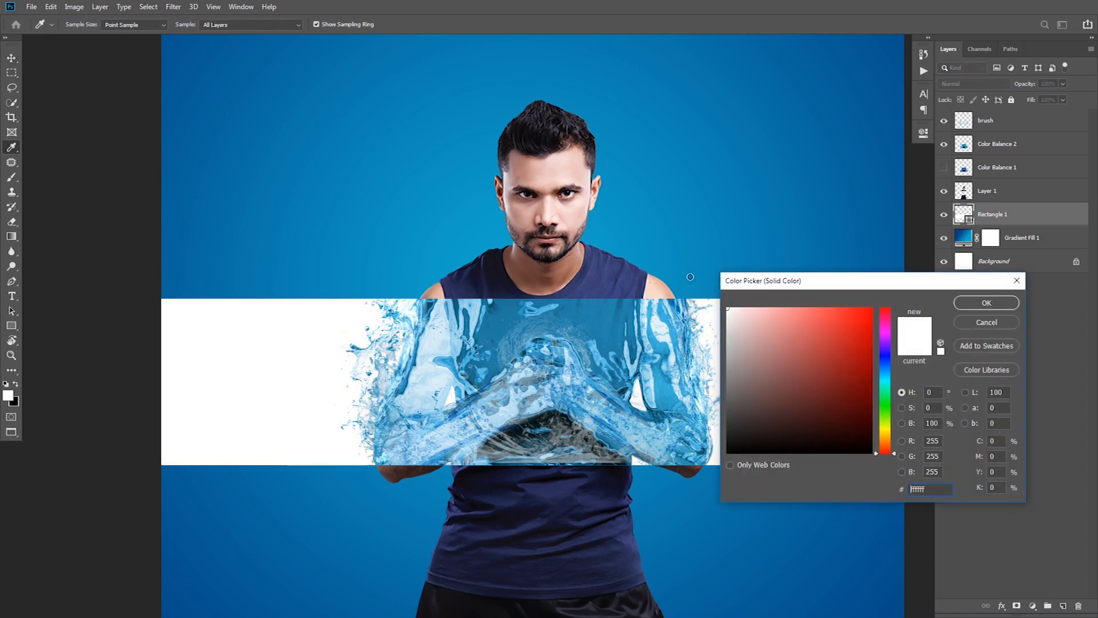
pyautogui.click(982, 304)
pyautogui.keyDown('alt'); pyautogui.click(635, 350); pyautogui.keyUp('alt')
pyautogui.moveTo(658, 381); pyautogui.dragTo(652, 358)
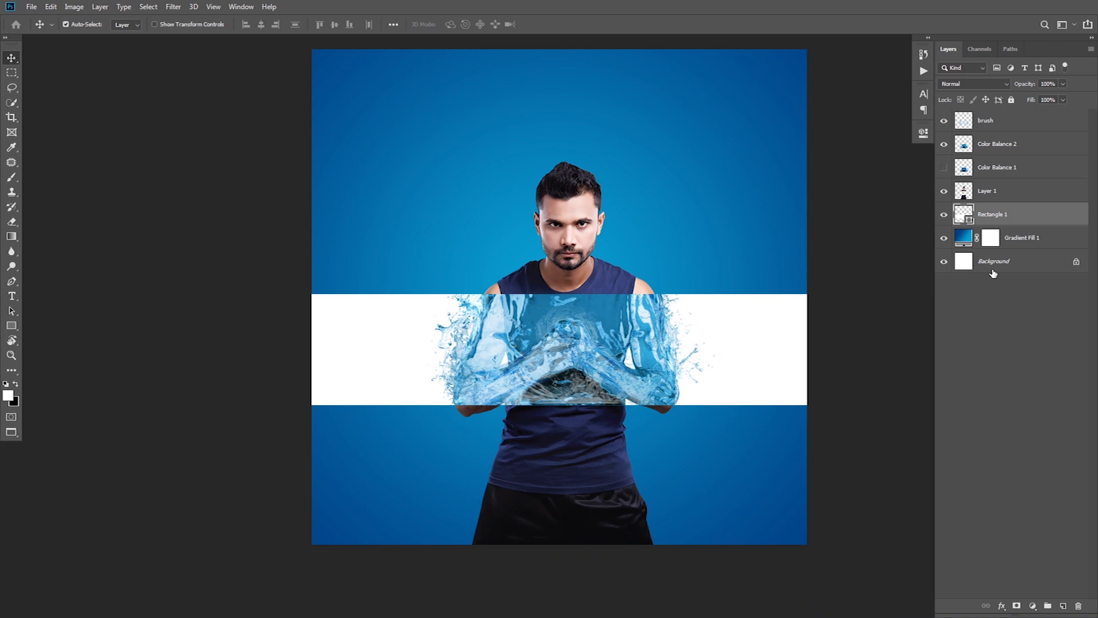
# Set the Gradient Fill 1 radial gradient's scale to 175% after trying 200%, and shift the gradient slightly upward
pyautogui.doubleClick(964, 242)
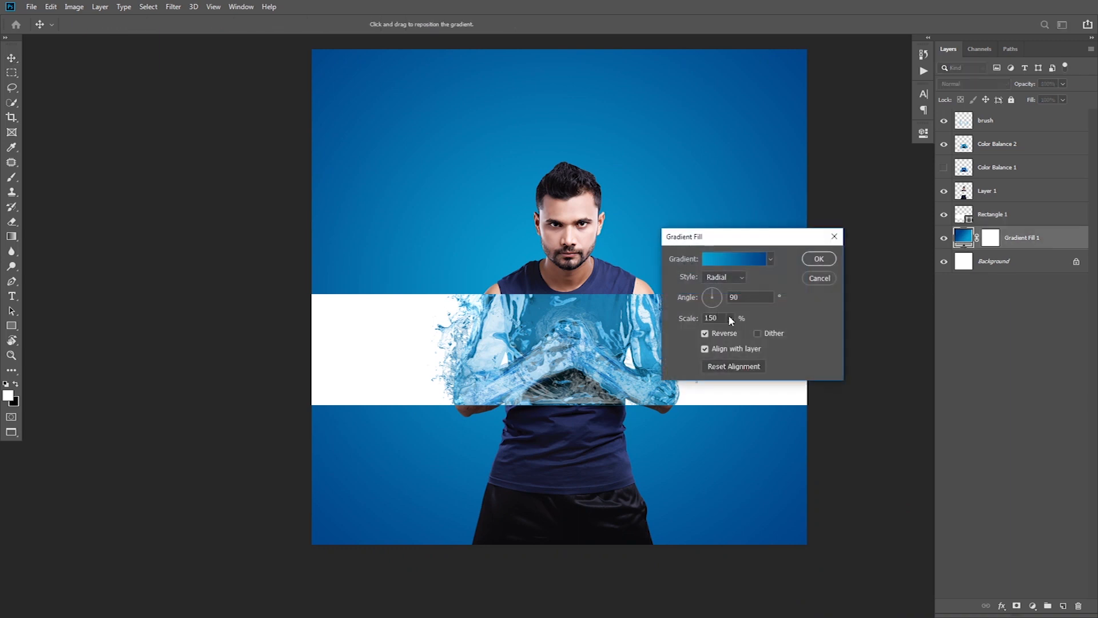
pyautogui.write('200')
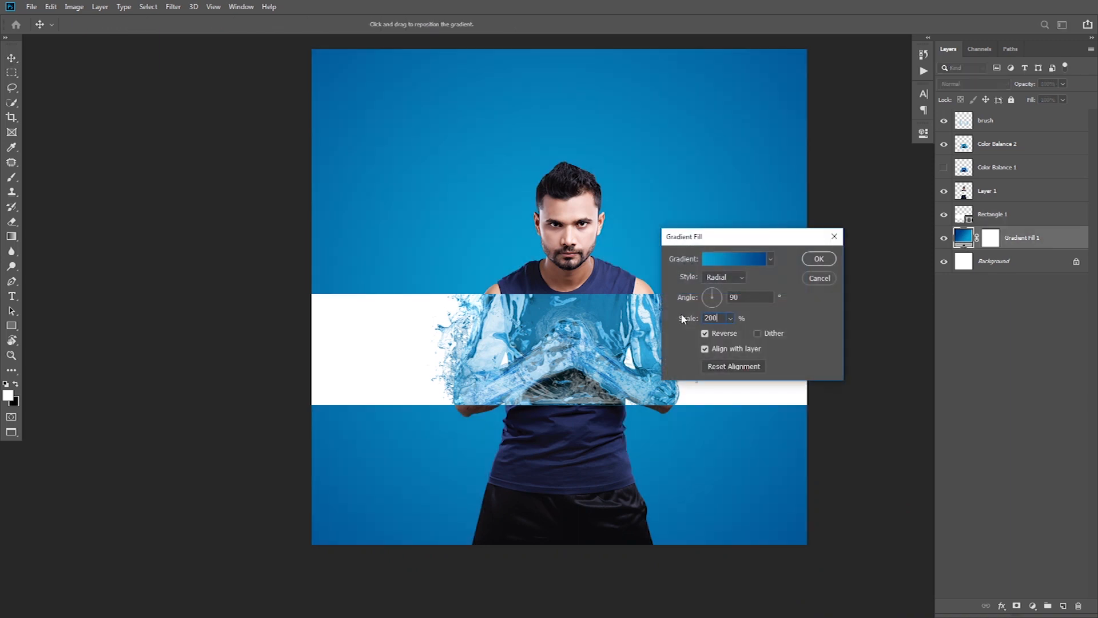
pyautogui.press('BackSpace')
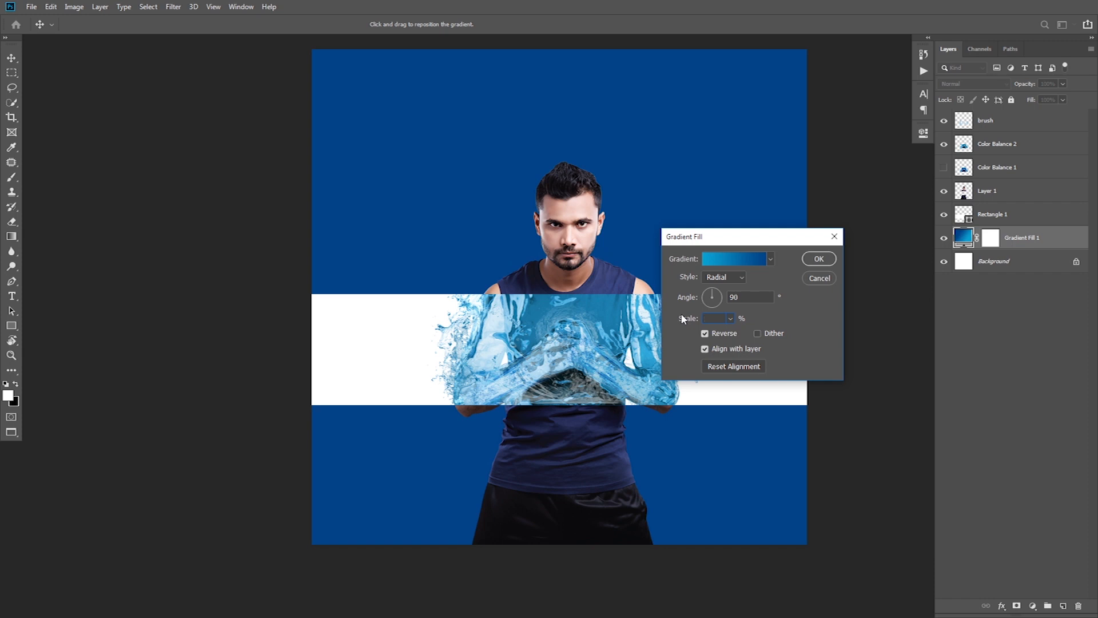
pyautogui.write('175')
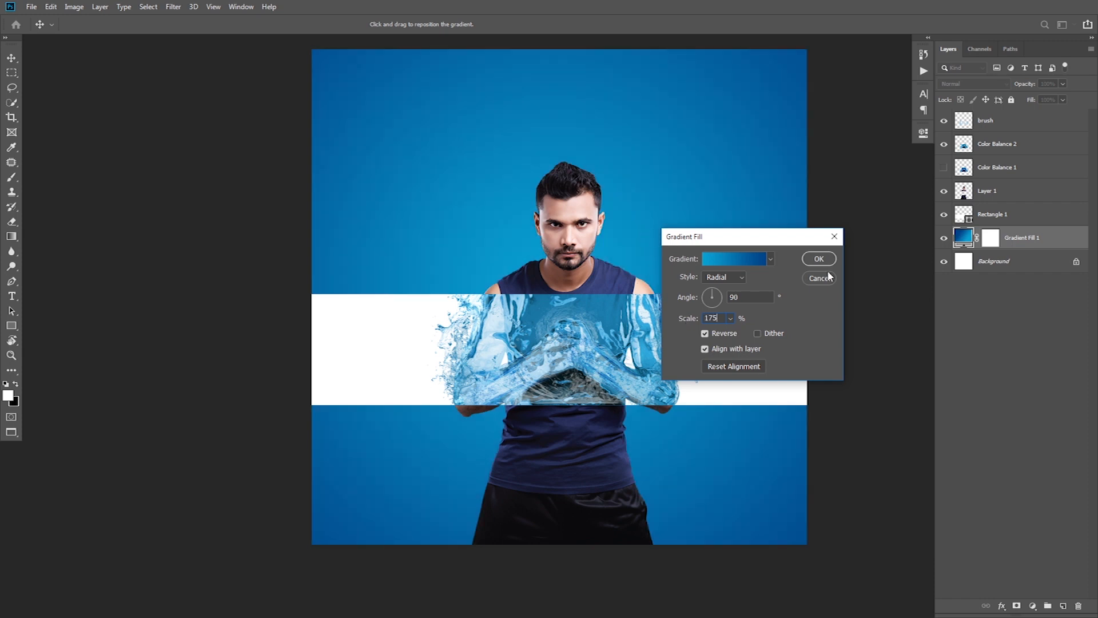
pyautogui.moveTo(619, 242); pyautogui.dragTo(613, 234)
pyautogui.click(819, 259)
pyautogui.scroll(-1, 591, 306)
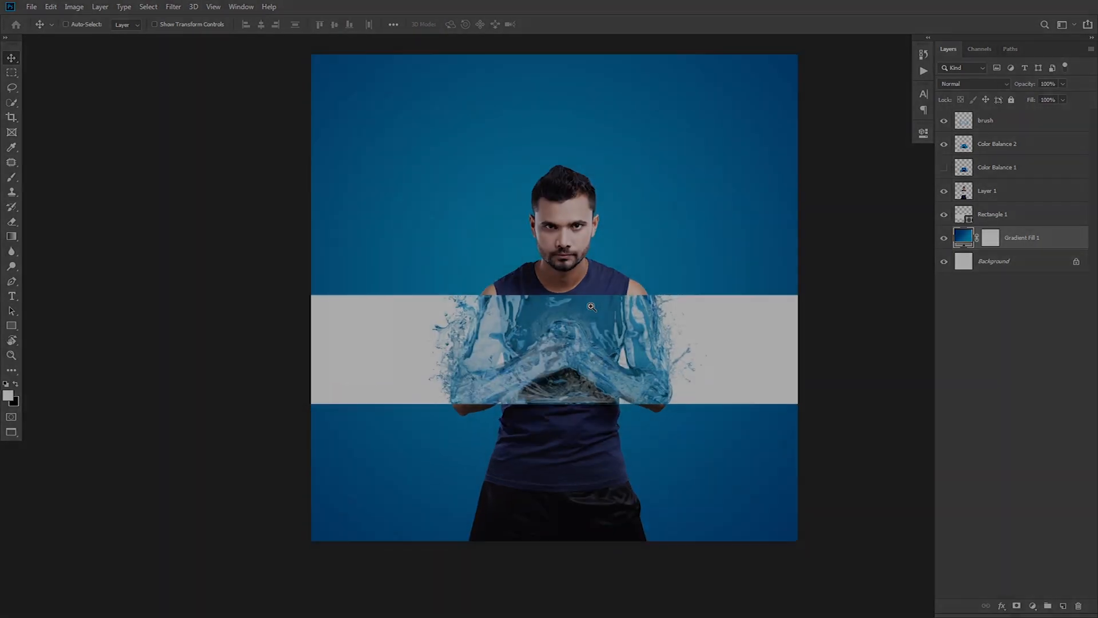